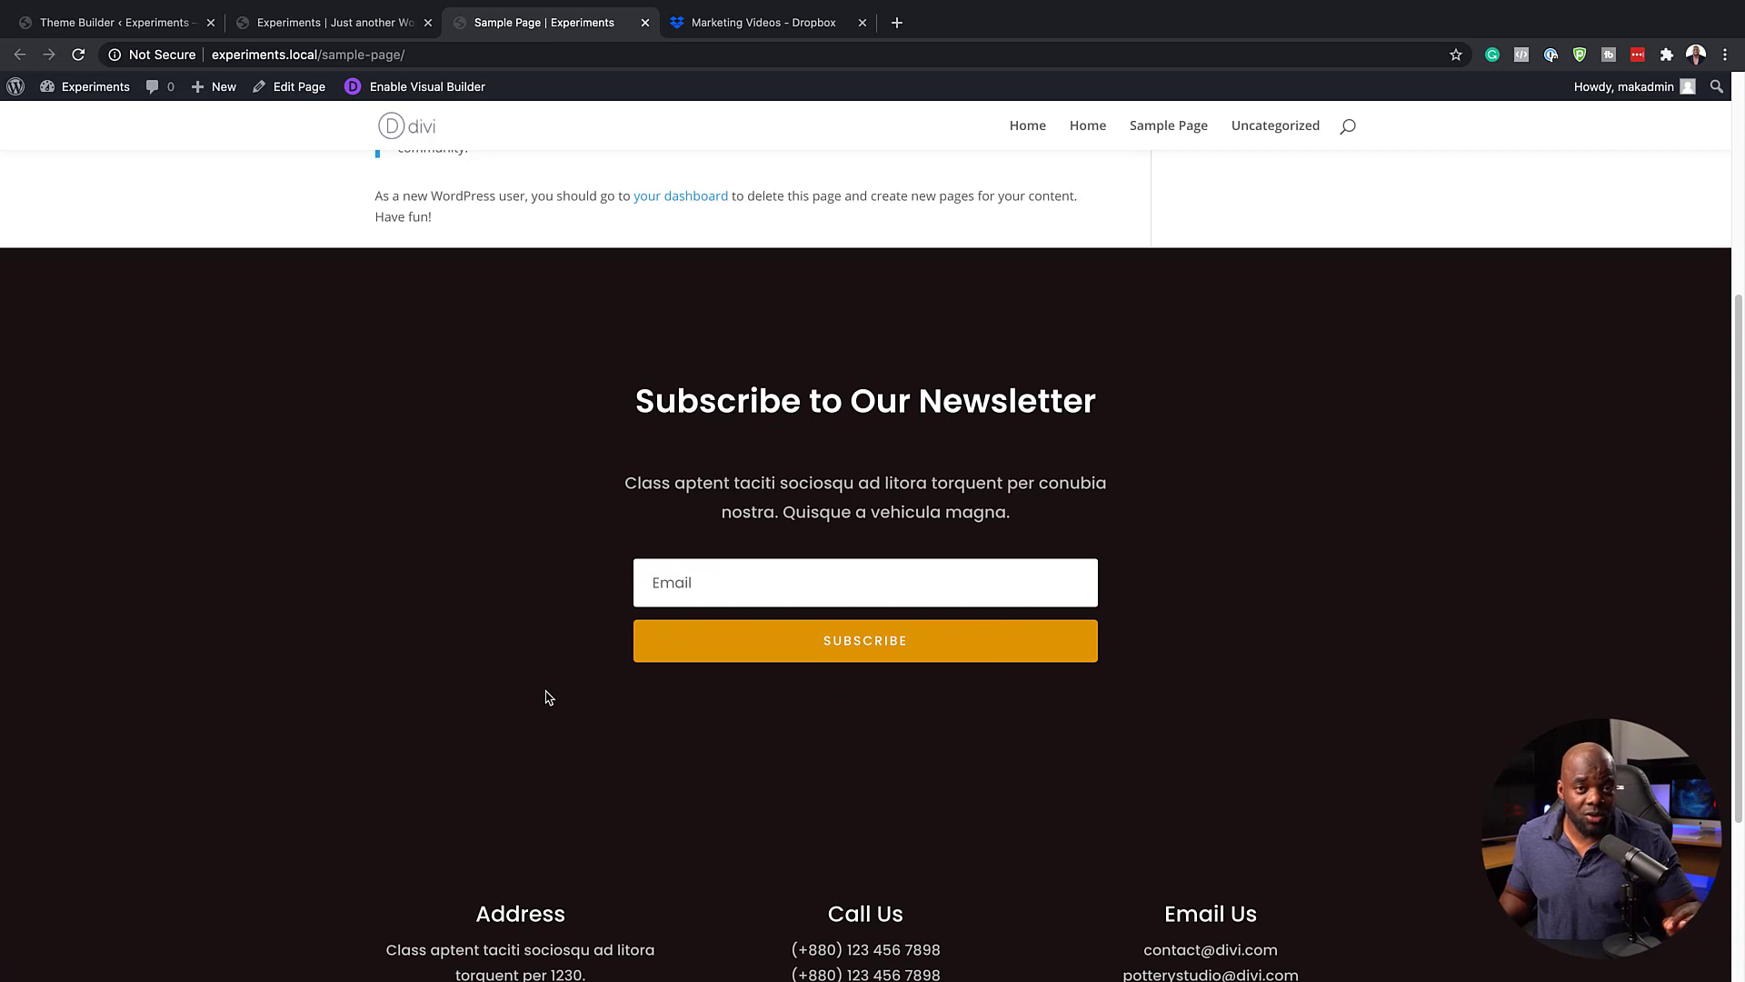
Examine the newsletter, contact details and social icons in the sample page's footer
{"action": "scroll", "coordinate": [549, 696], "scroll_direction": "down", "scroll_amount": 3}
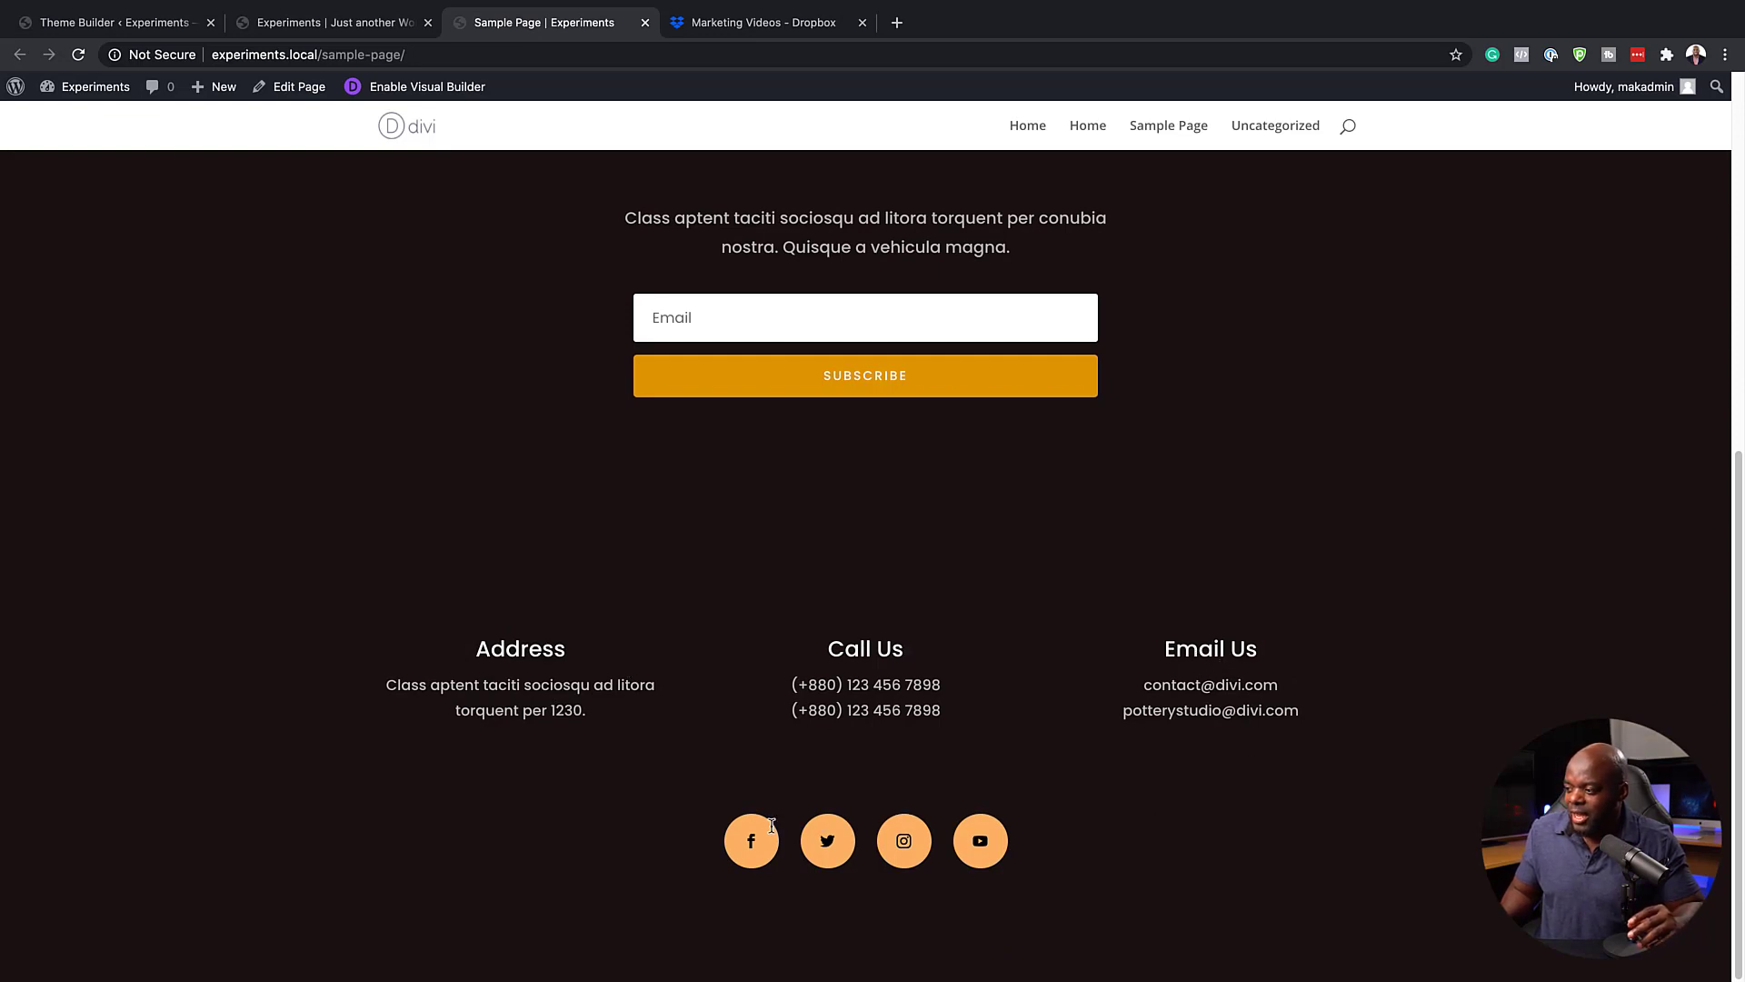
{"action": "scroll", "coordinate": [864, 678], "scroll_direction": "up", "scroll_amount": 6}
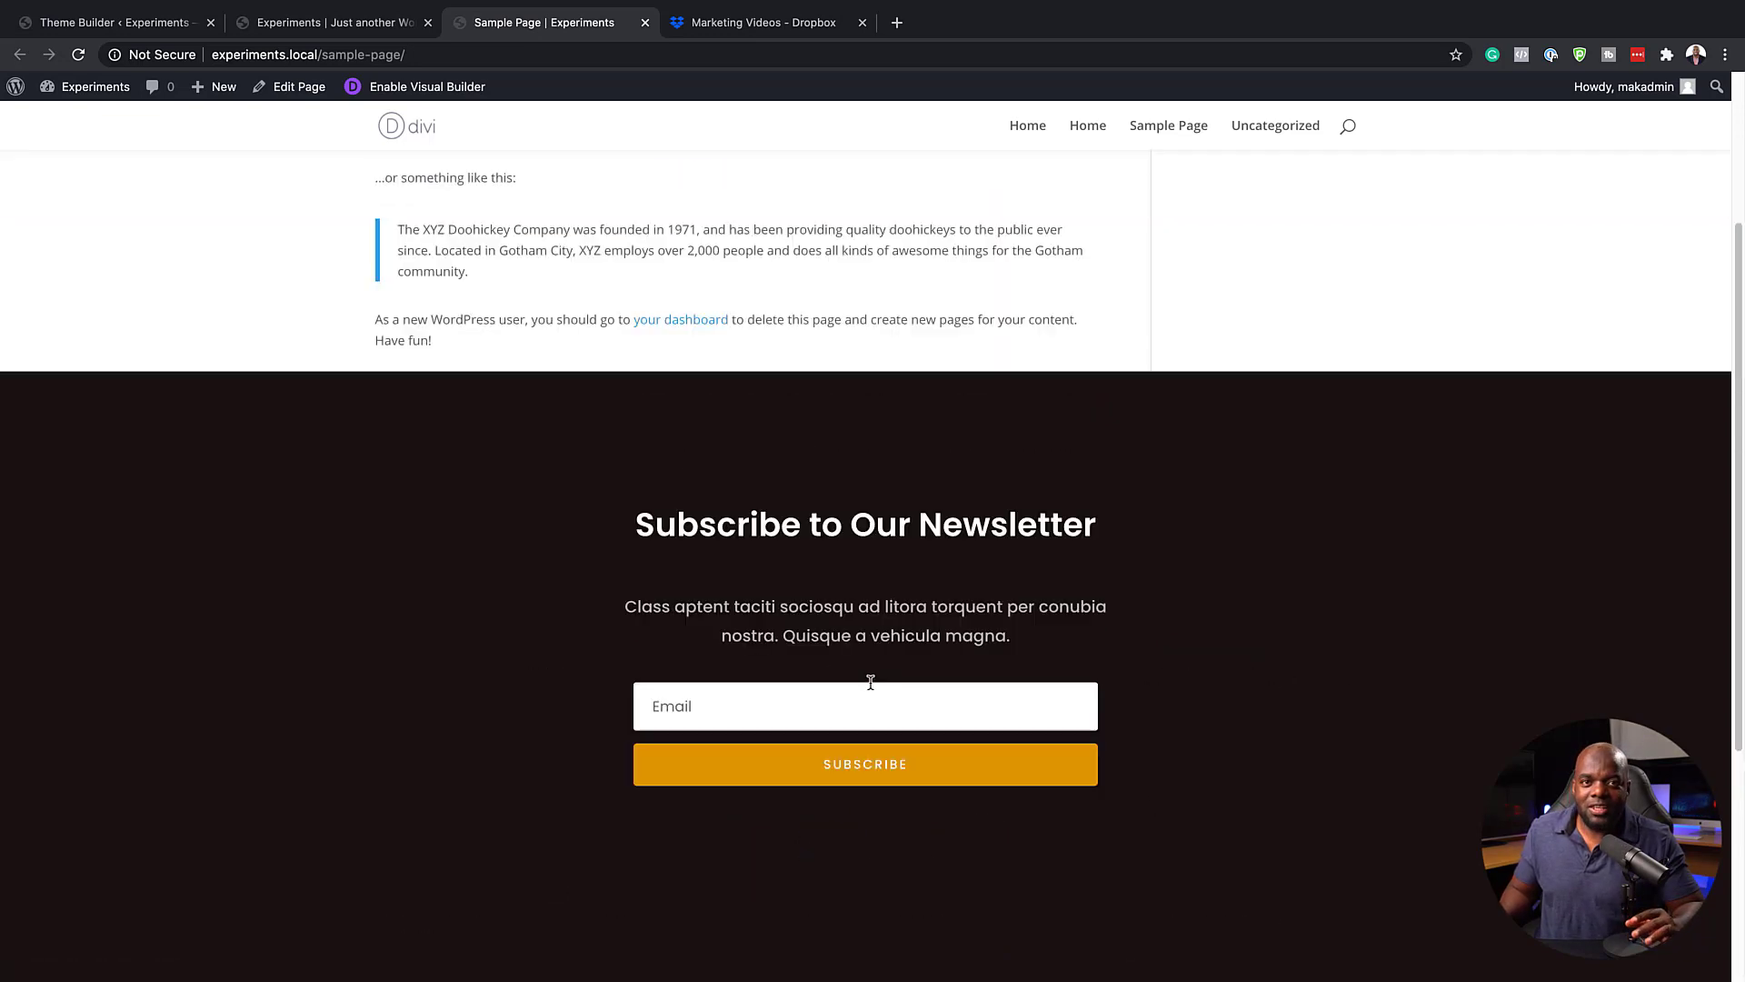
{"action": "scroll", "coordinate": [870, 684], "scroll_direction": "up", "scroll_amount": 1}
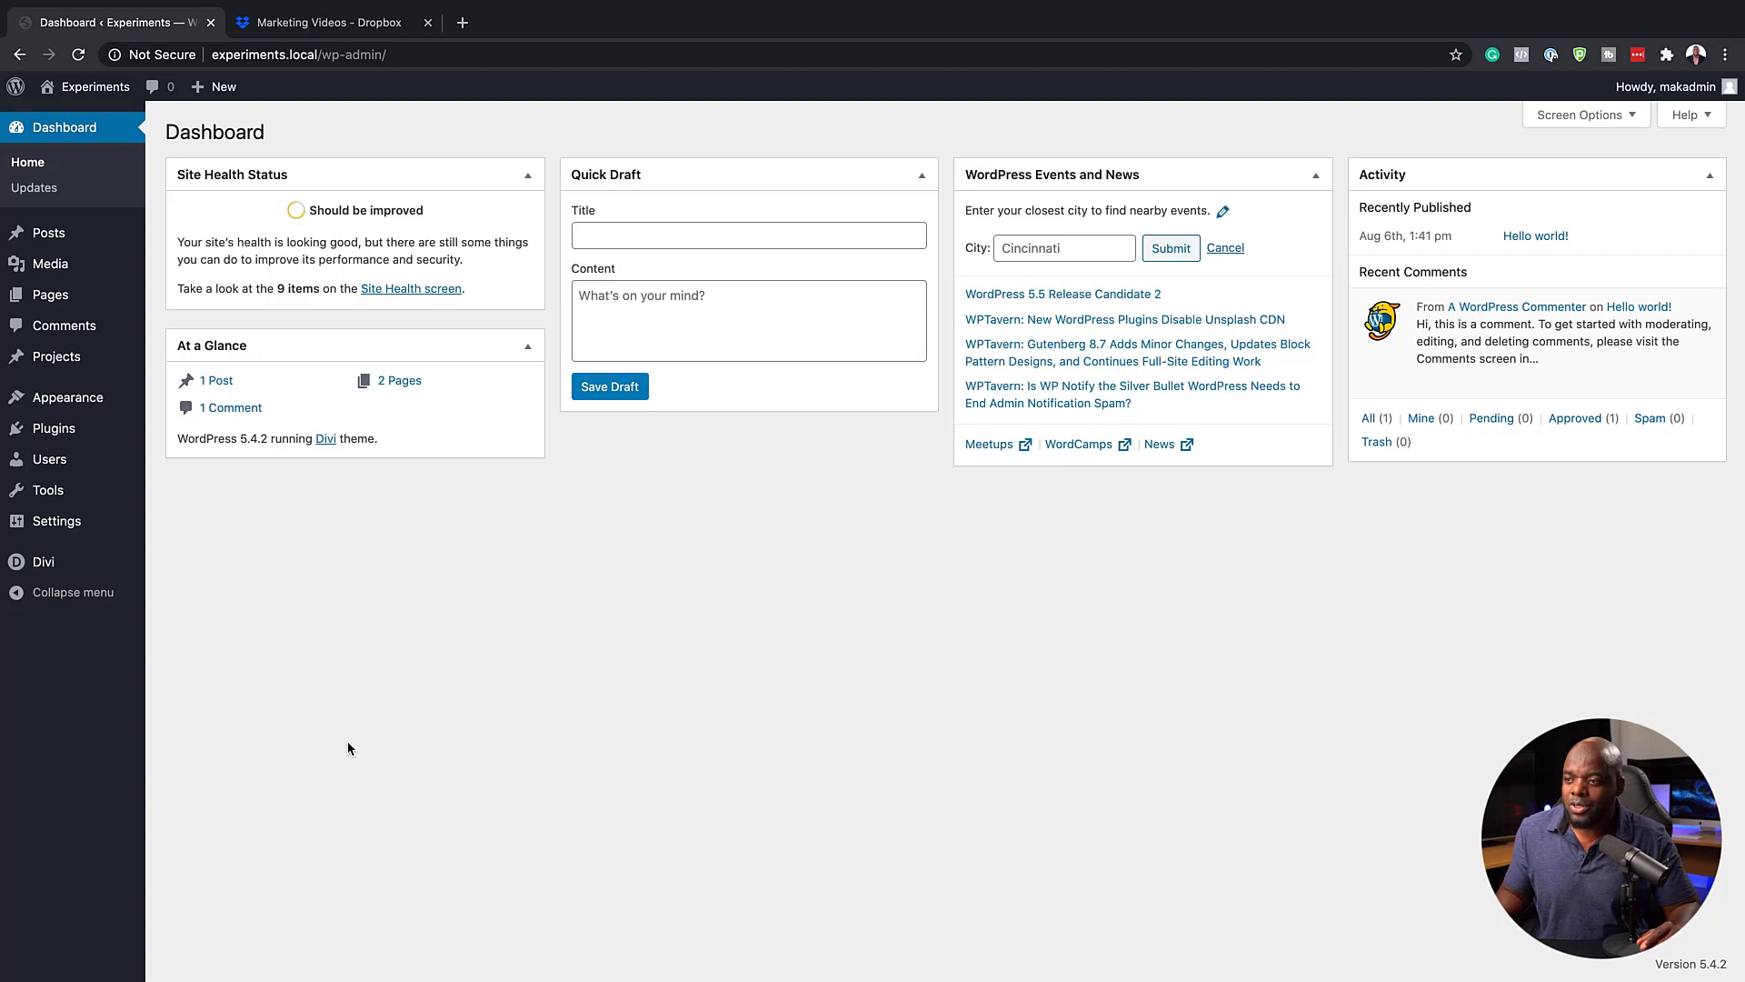
Open the Divi Theme Builder from the WordPress dashboard
{"action": "mouse_move", "coordinate": [73, 567]}
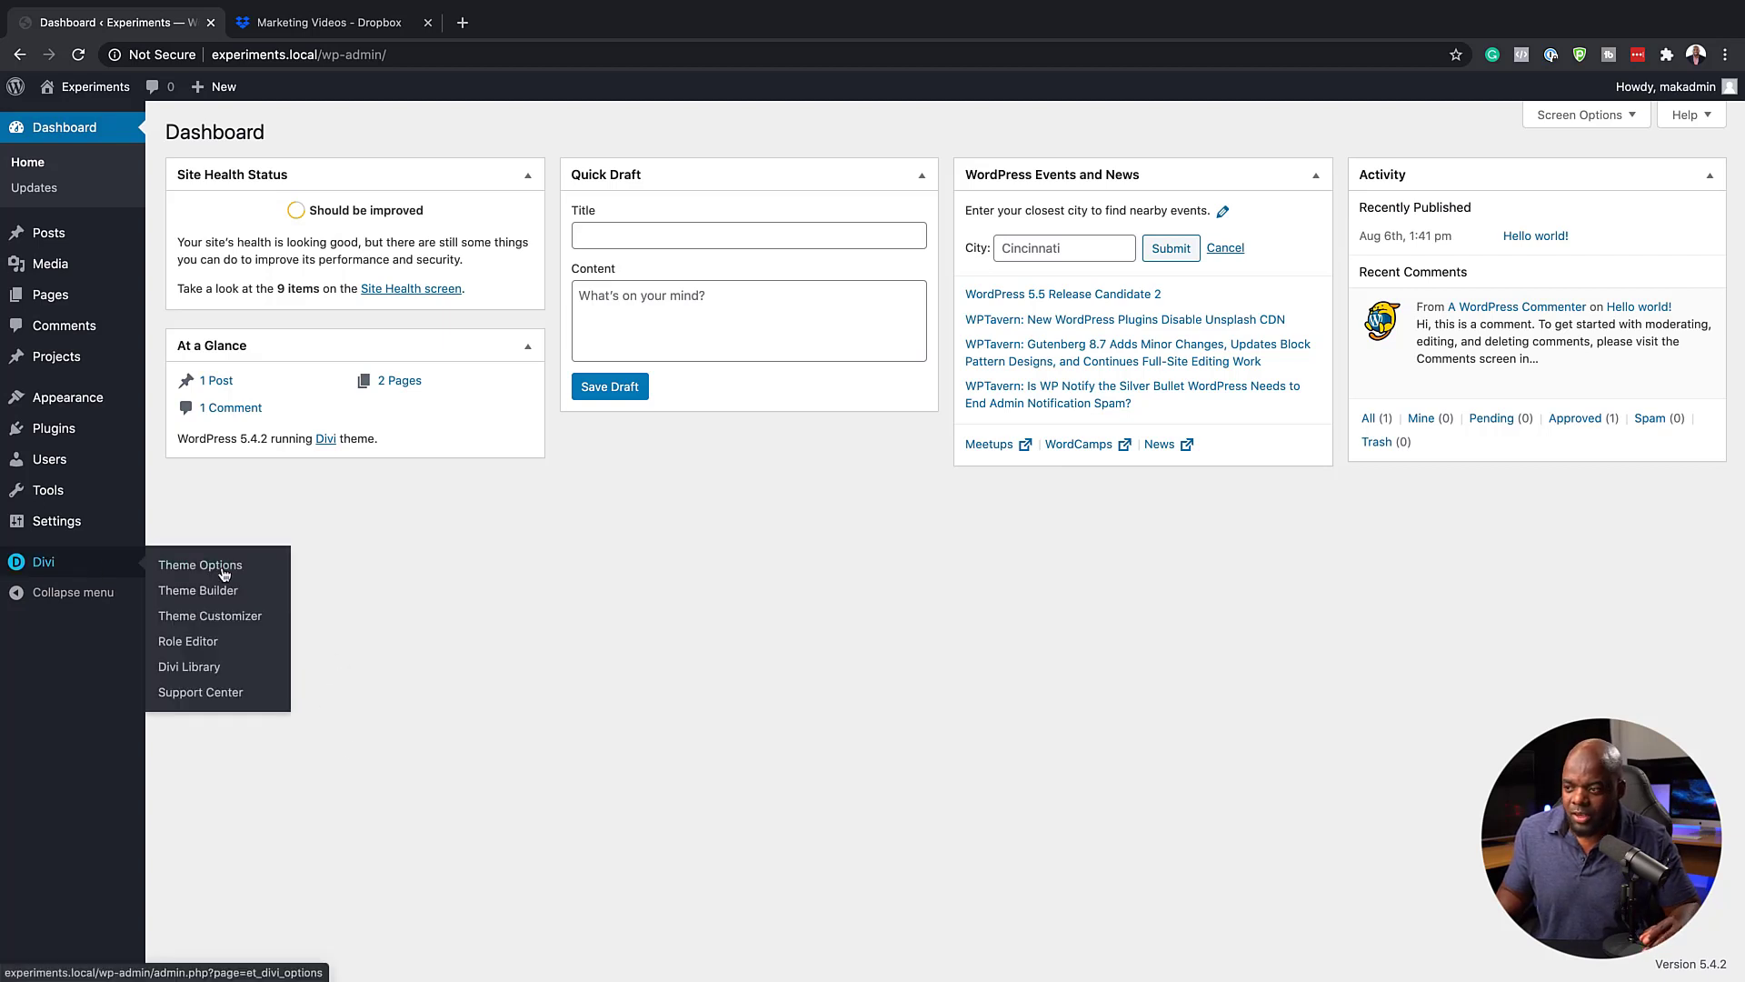
{"action": "left_click", "coordinate": [202, 591]}
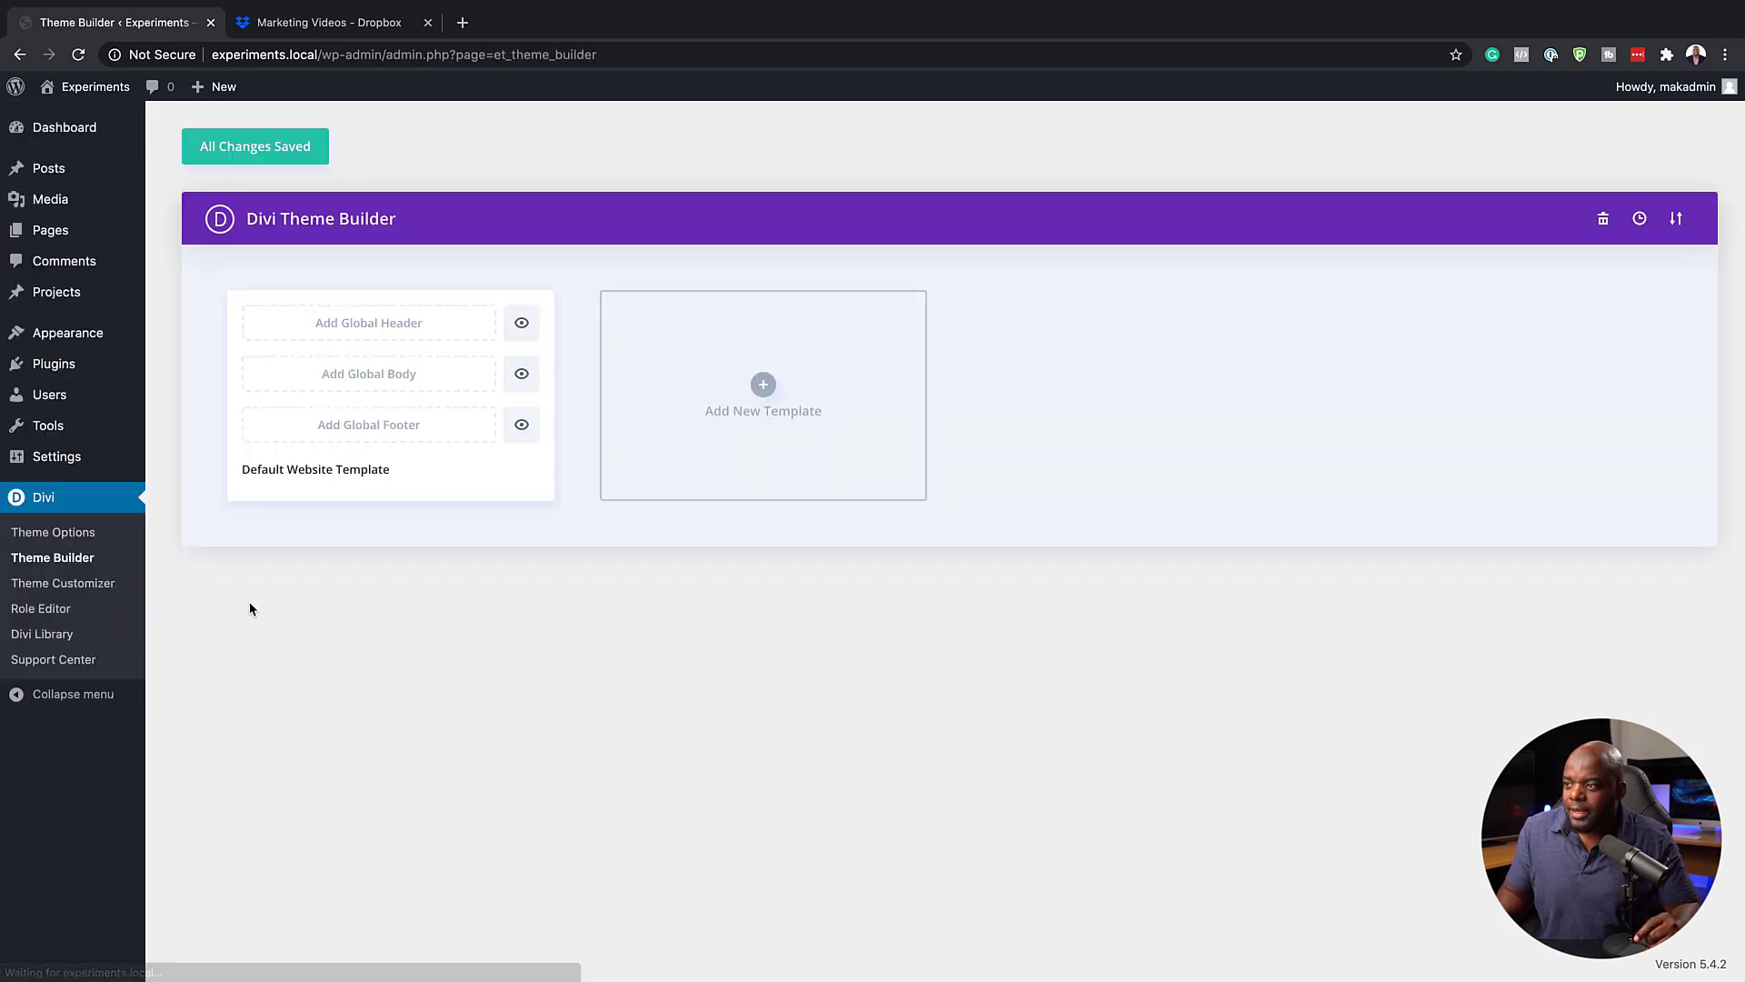
{"action": "left_click", "coordinate": [394, 430]}
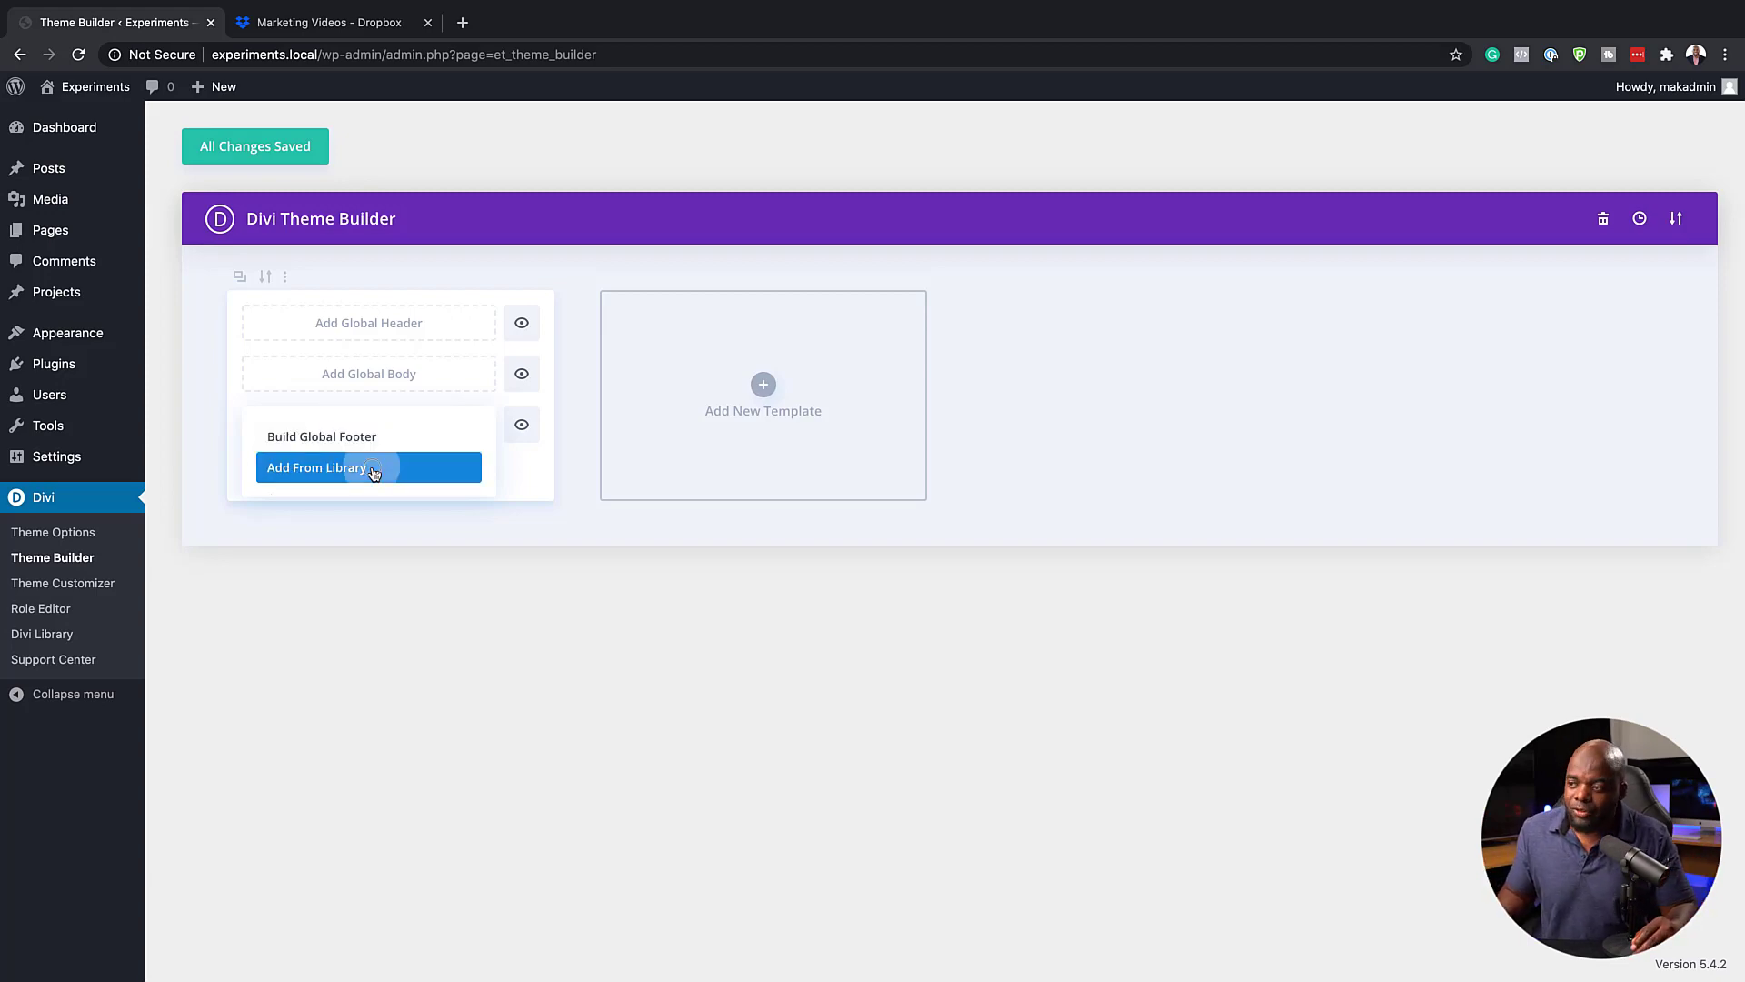
{"action": "left_click", "coordinate": [375, 471]}
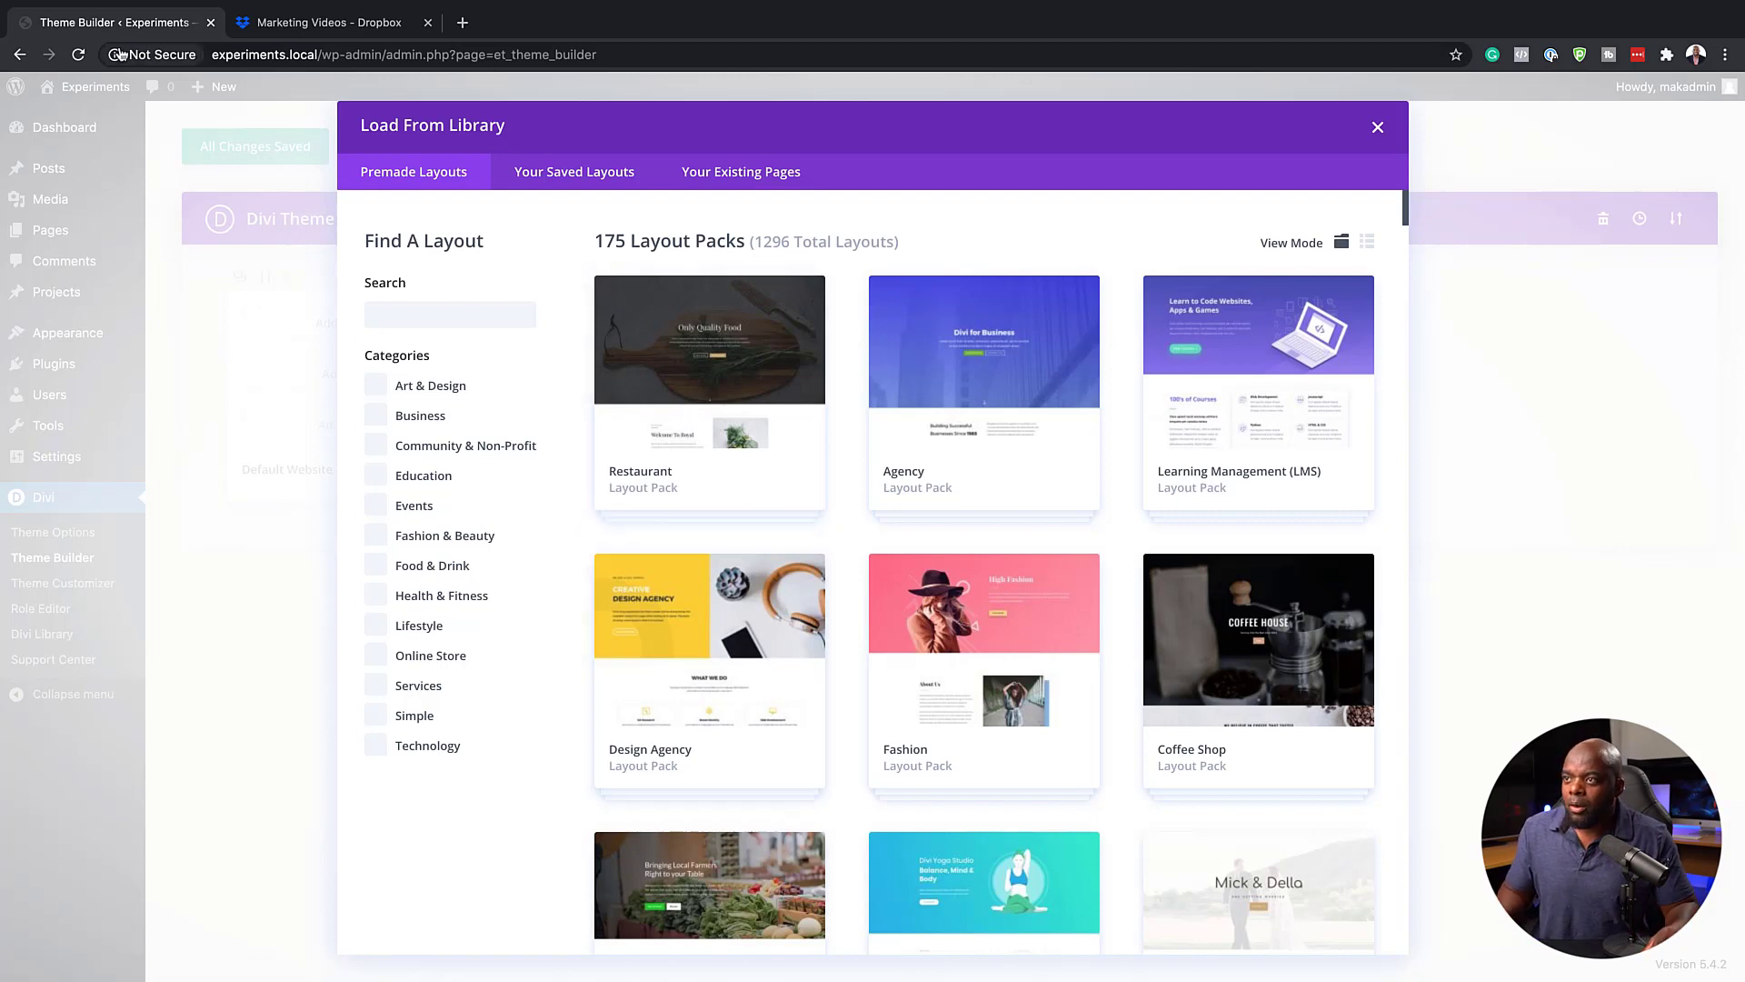
{"action": "left_click", "coordinate": [1378, 128]}
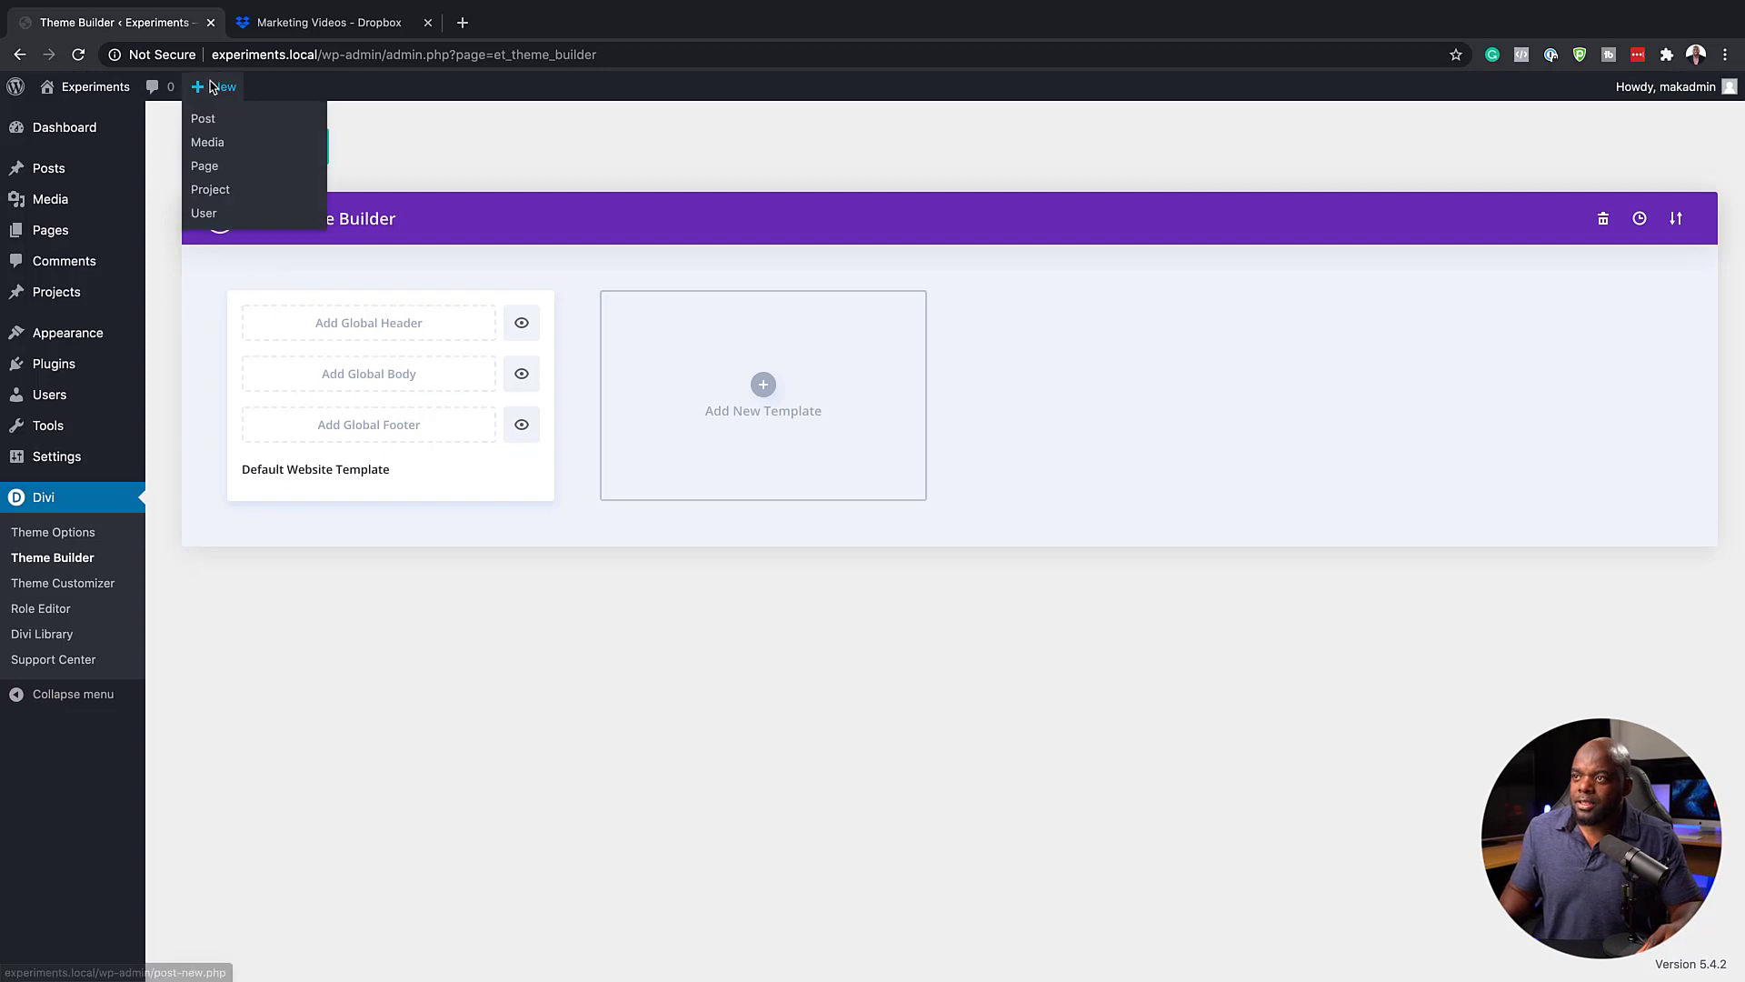
Open the live Experiments site in a new tab, examine its default footer, and return to the Theme Builder
{"action": "mouse_move", "coordinate": [113, 87]}
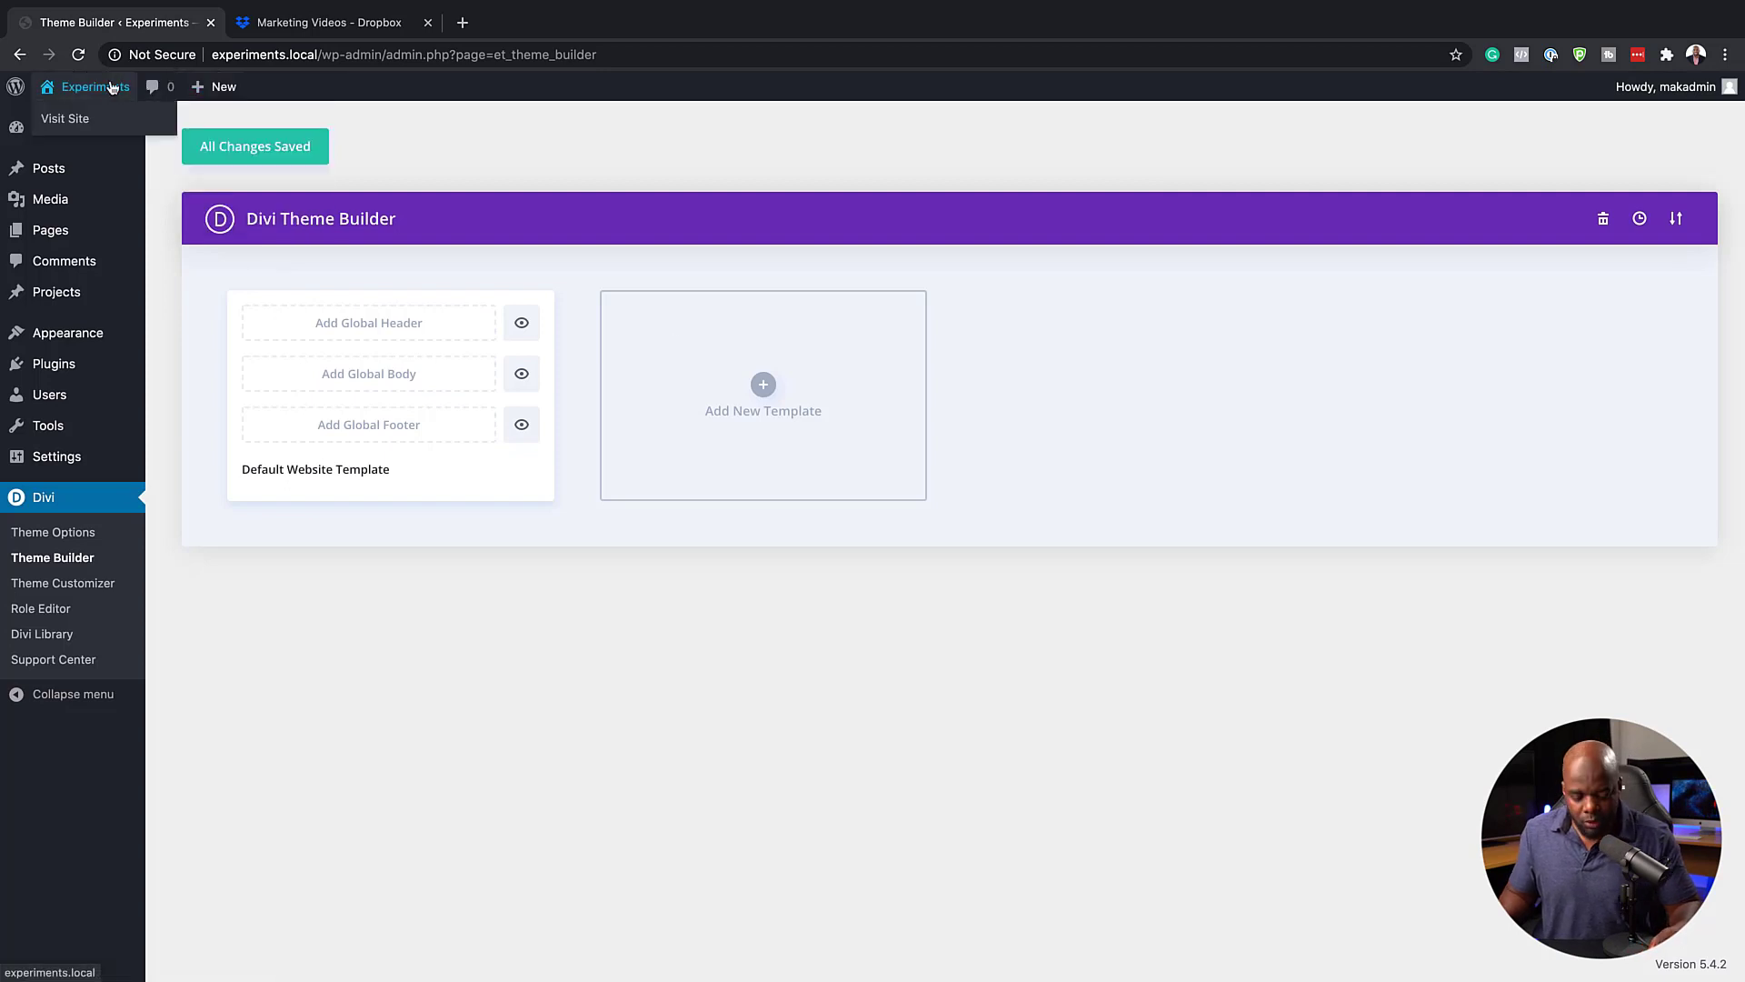
{"action": "left_click", "coordinate": [76, 120], "text": "super"}
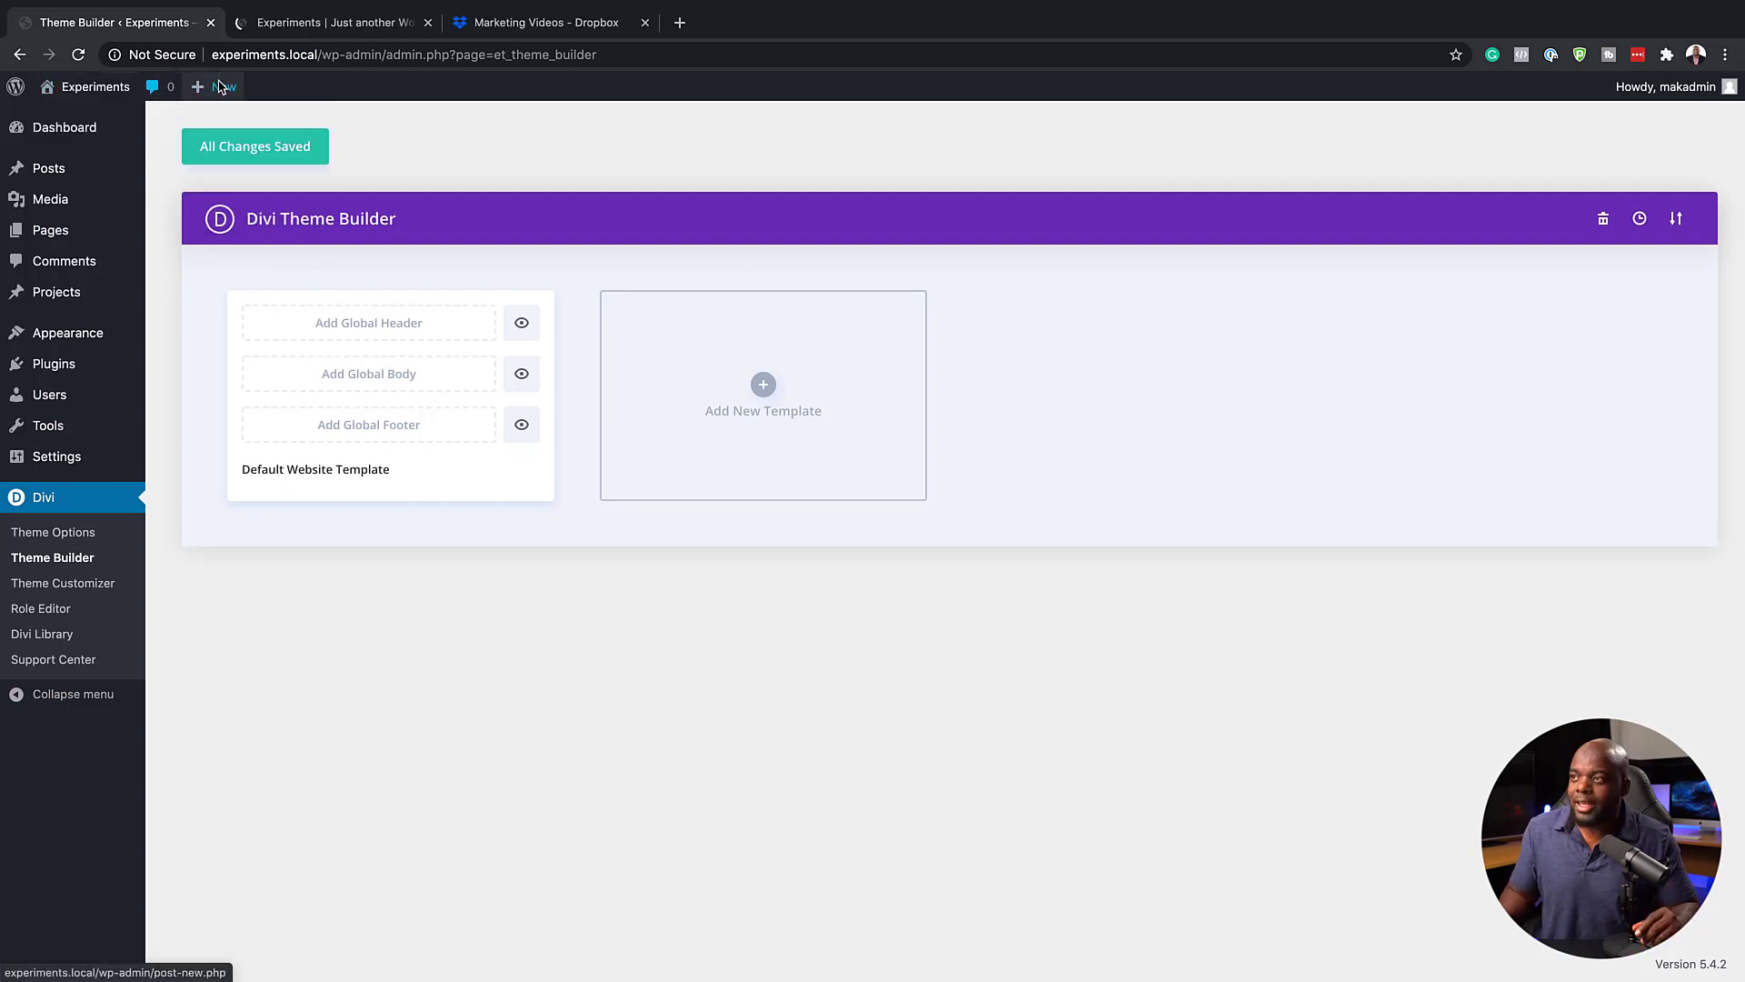
{"action": "left_click", "coordinate": [364, 22]}
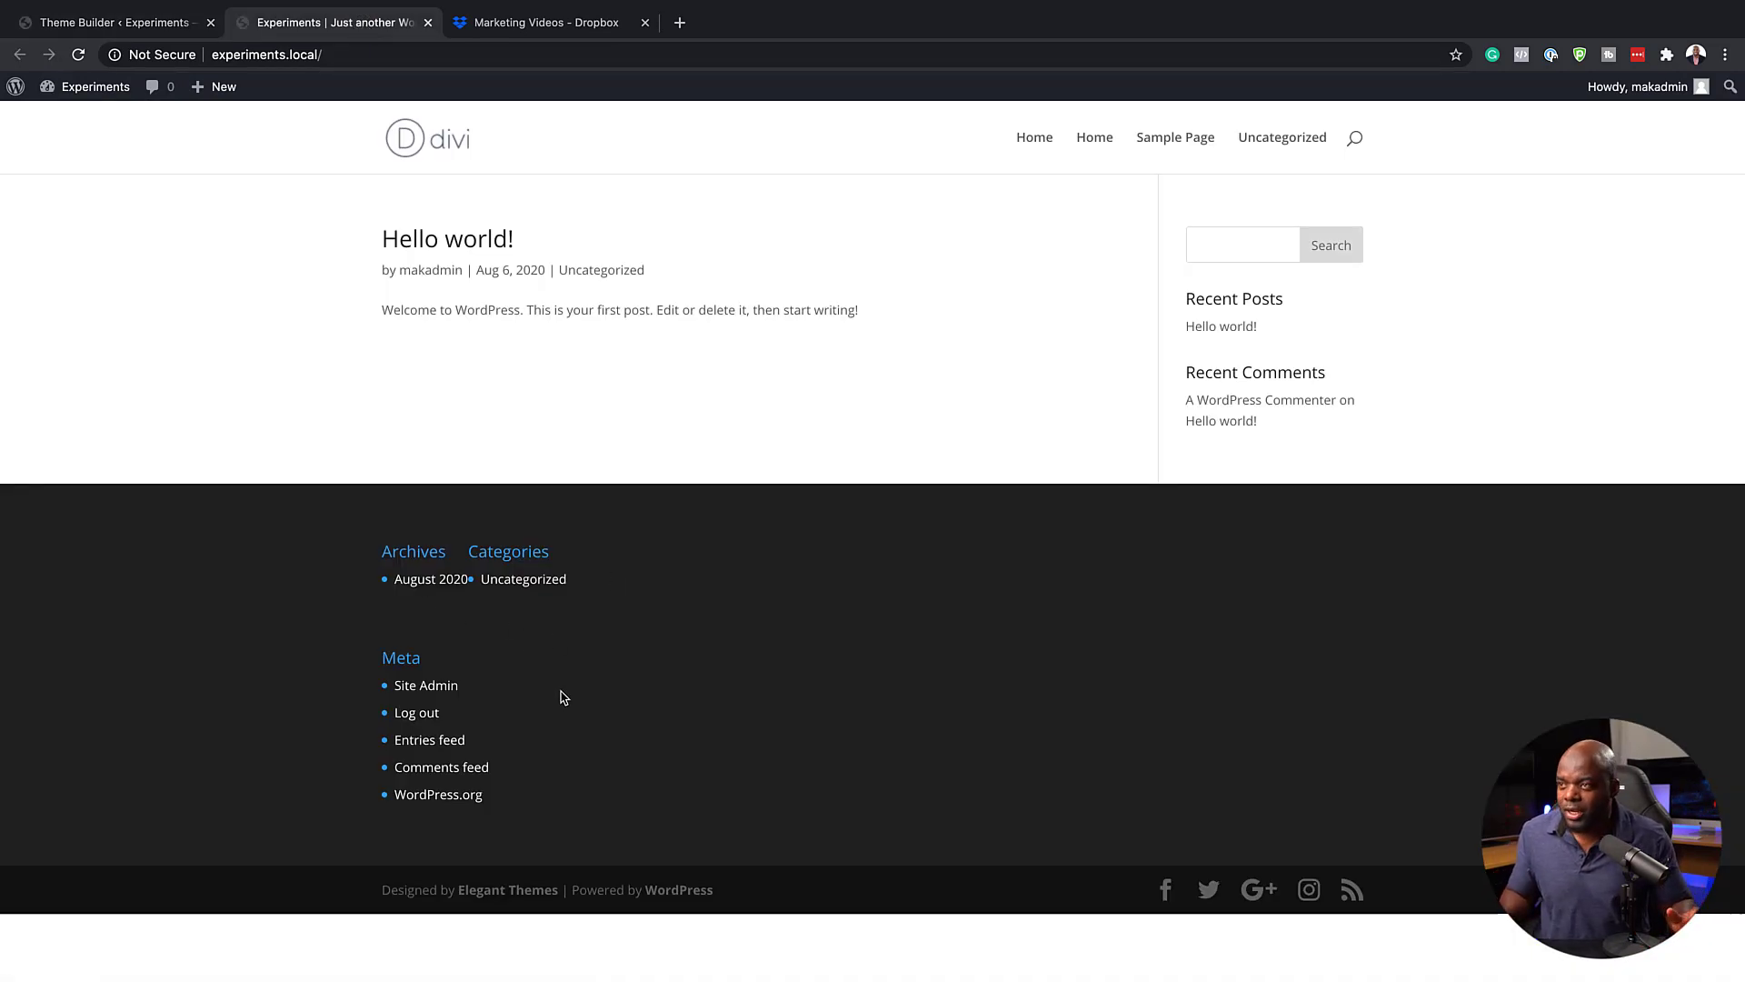
{"action": "left_click", "coordinate": [174, 23]}
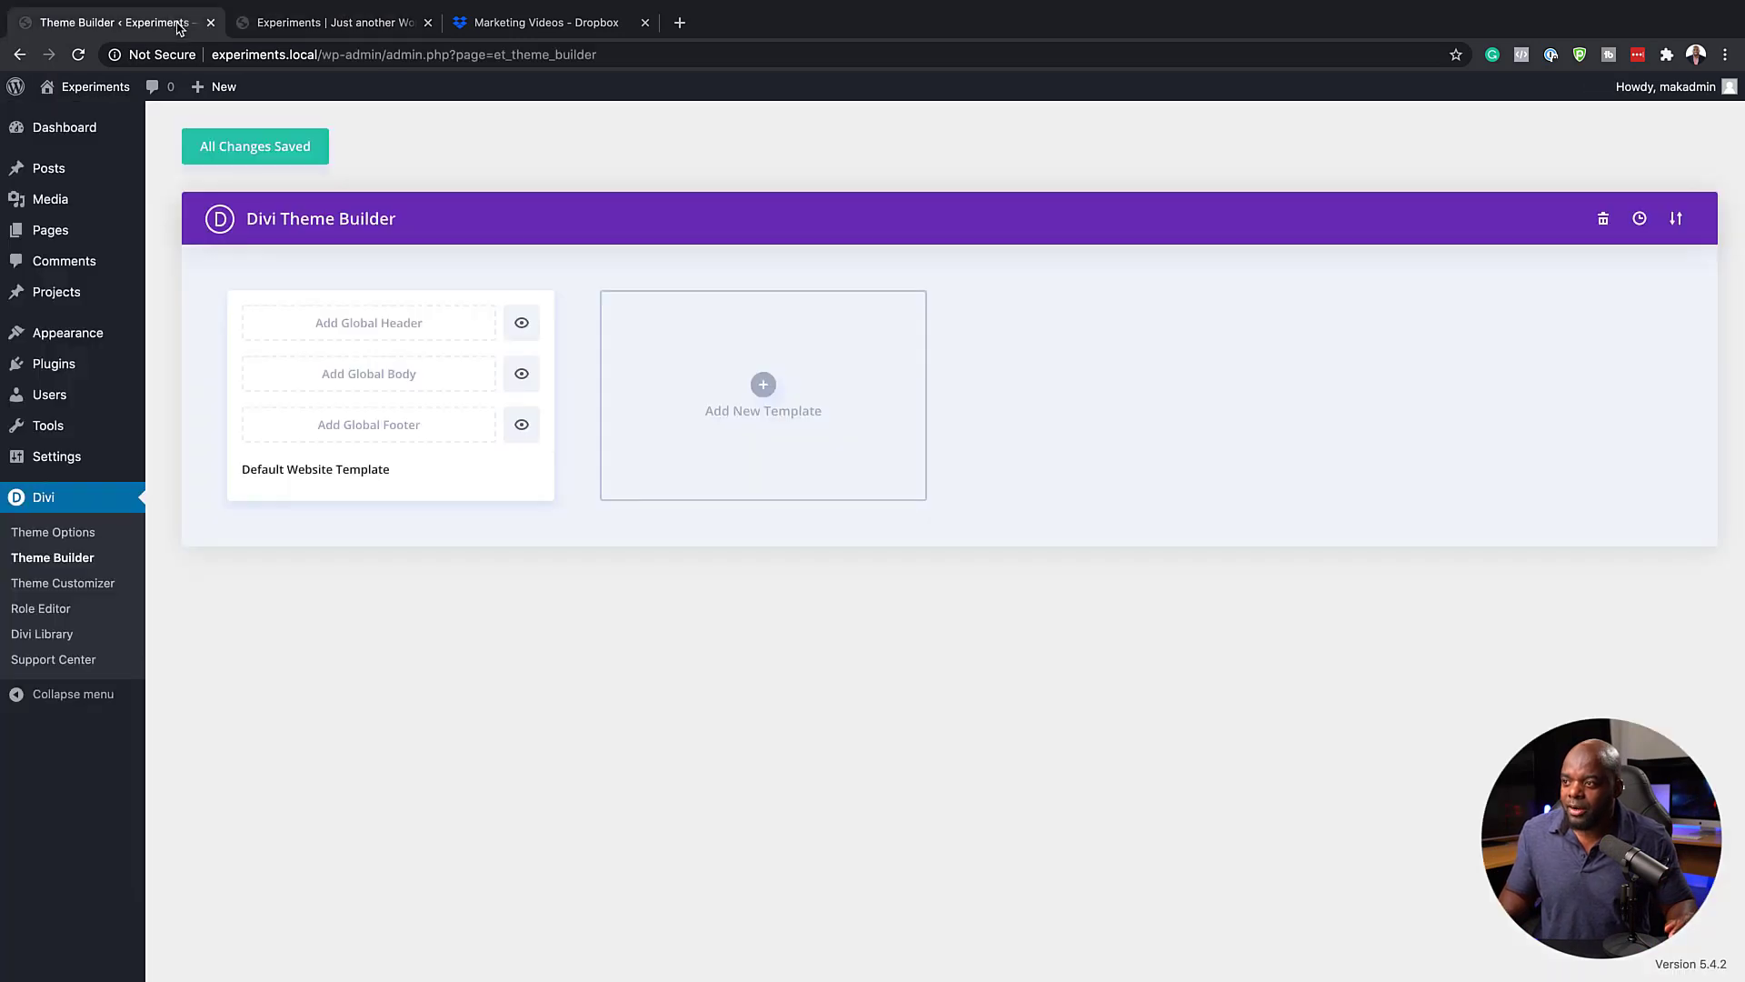
Open the premade layout library for the global footer and preview the bottoms of the Farmers Market landing and home pages
{"action": "left_click", "coordinate": [417, 430]}
{"action": "left_click", "coordinate": [372, 481]}
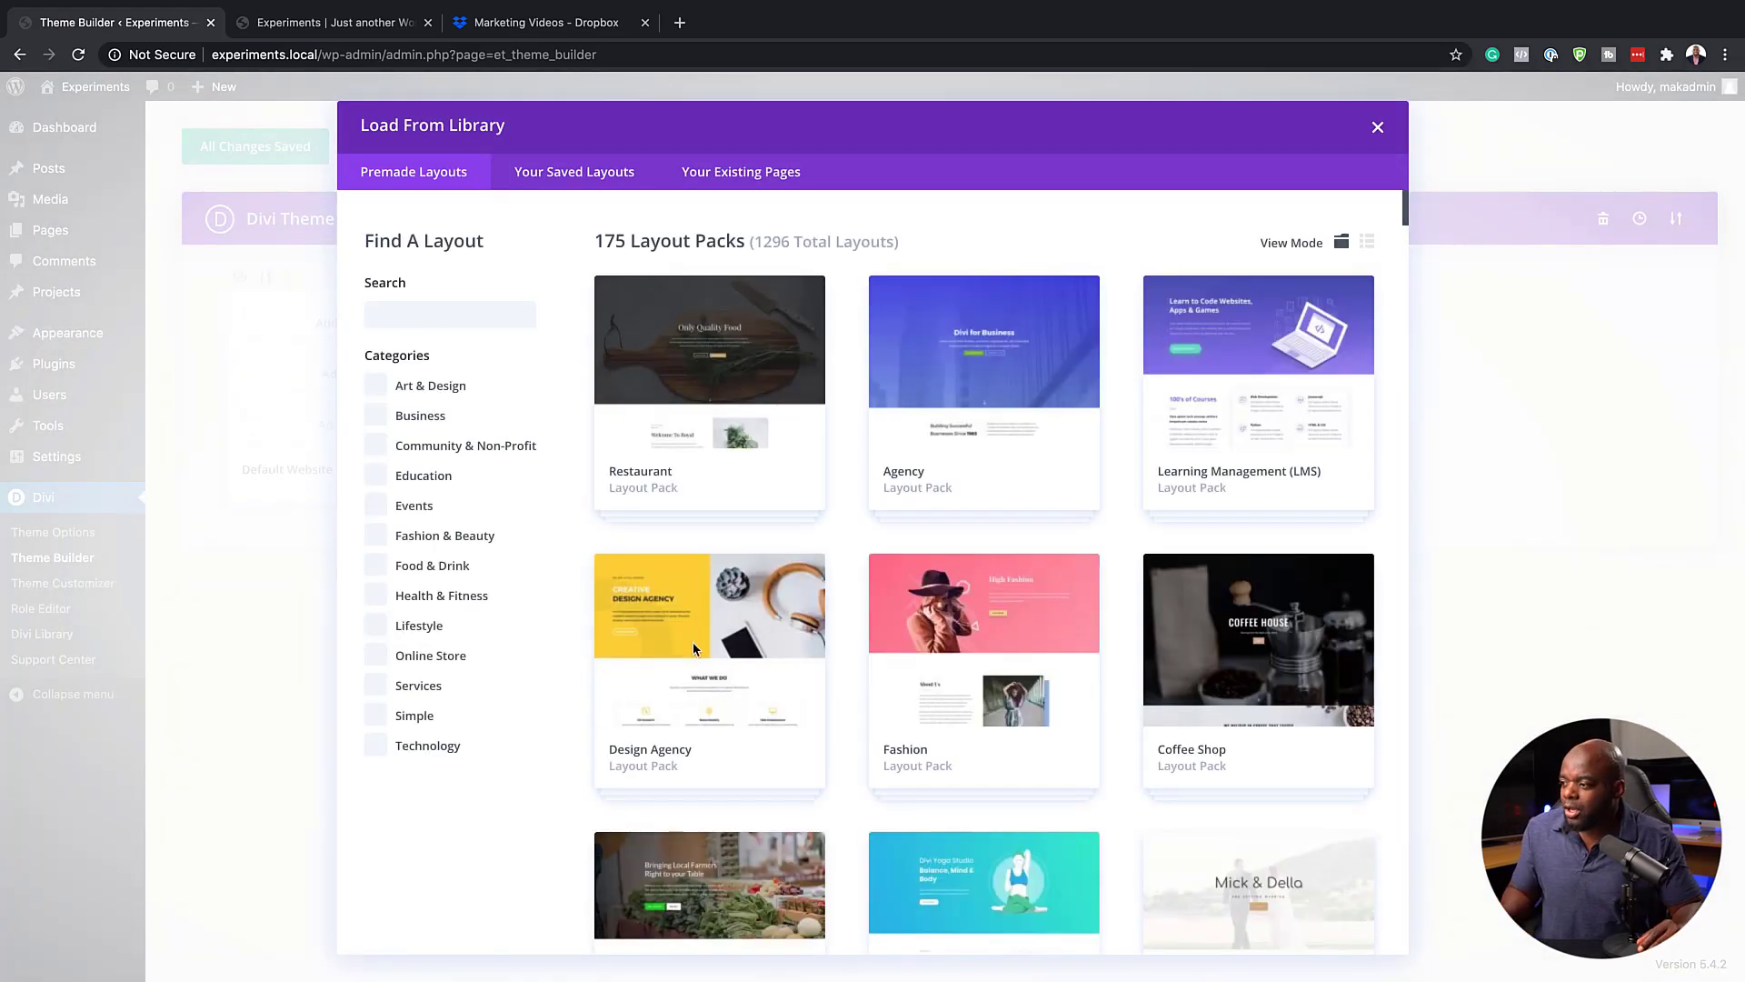
{"action": "scroll", "coordinate": [696, 707], "scroll_direction": "down", "scroll_amount": 4}
{"action": "scroll", "coordinate": [700, 718], "scroll_direction": "down", "scroll_amount": 1}
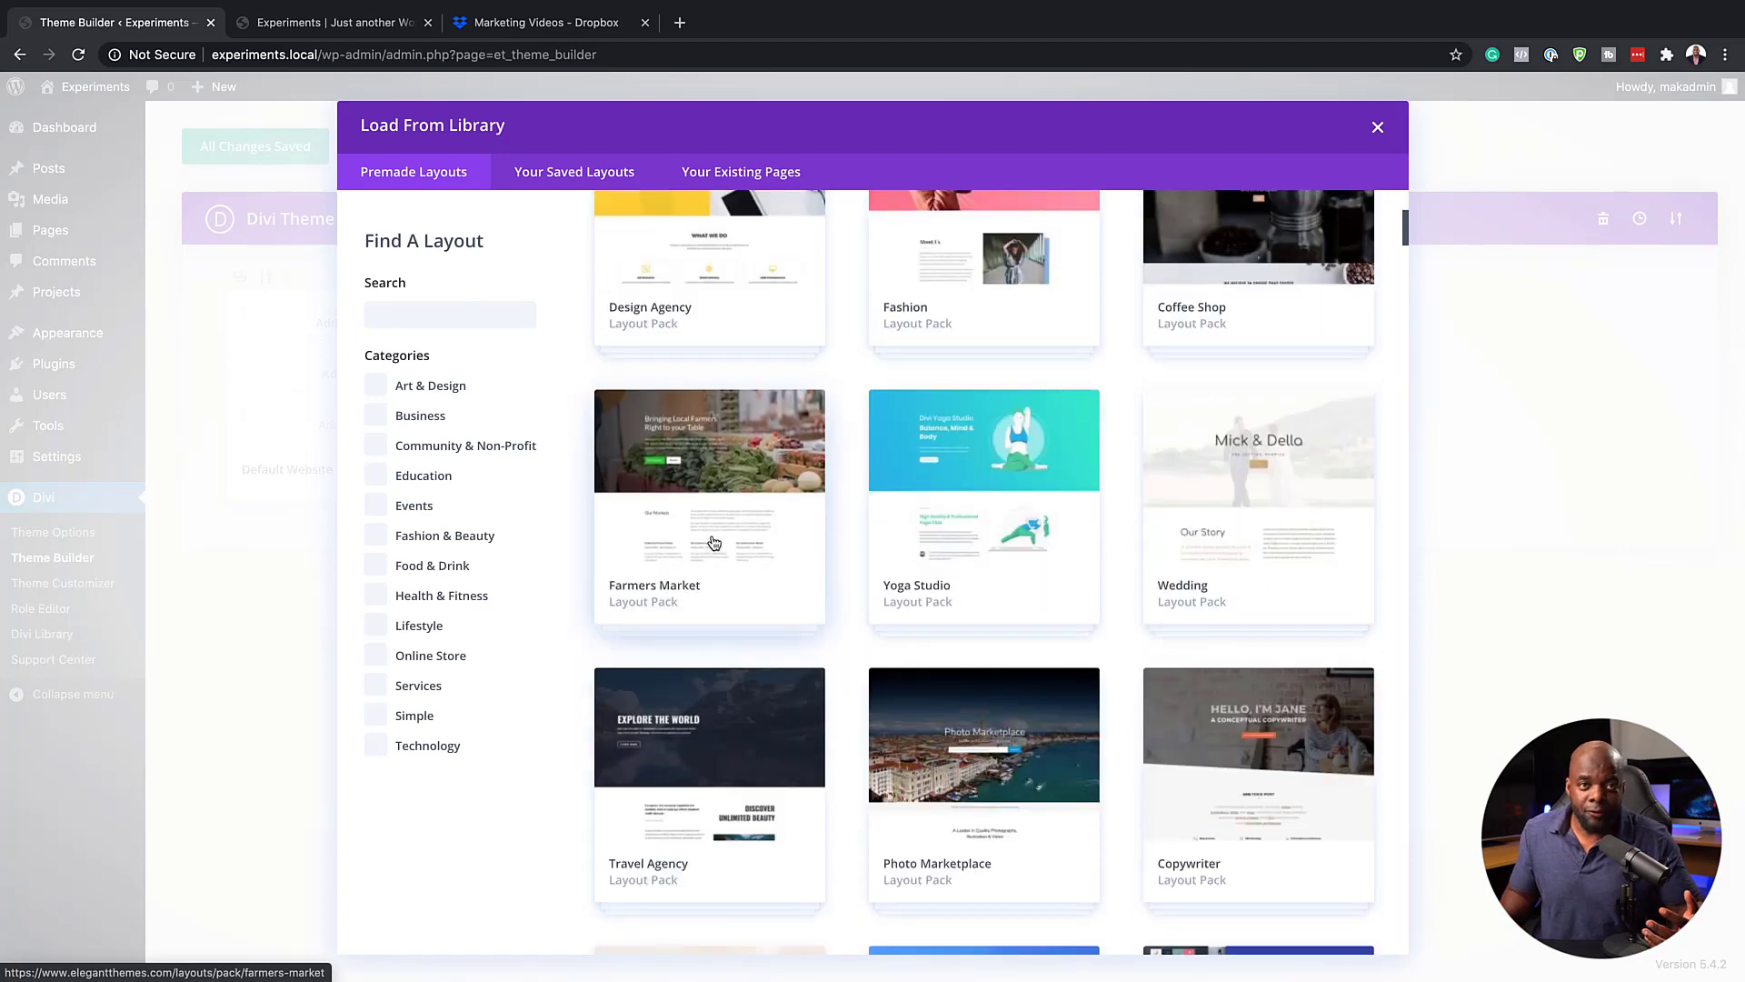
{"action": "left_click", "coordinate": [732, 507]}
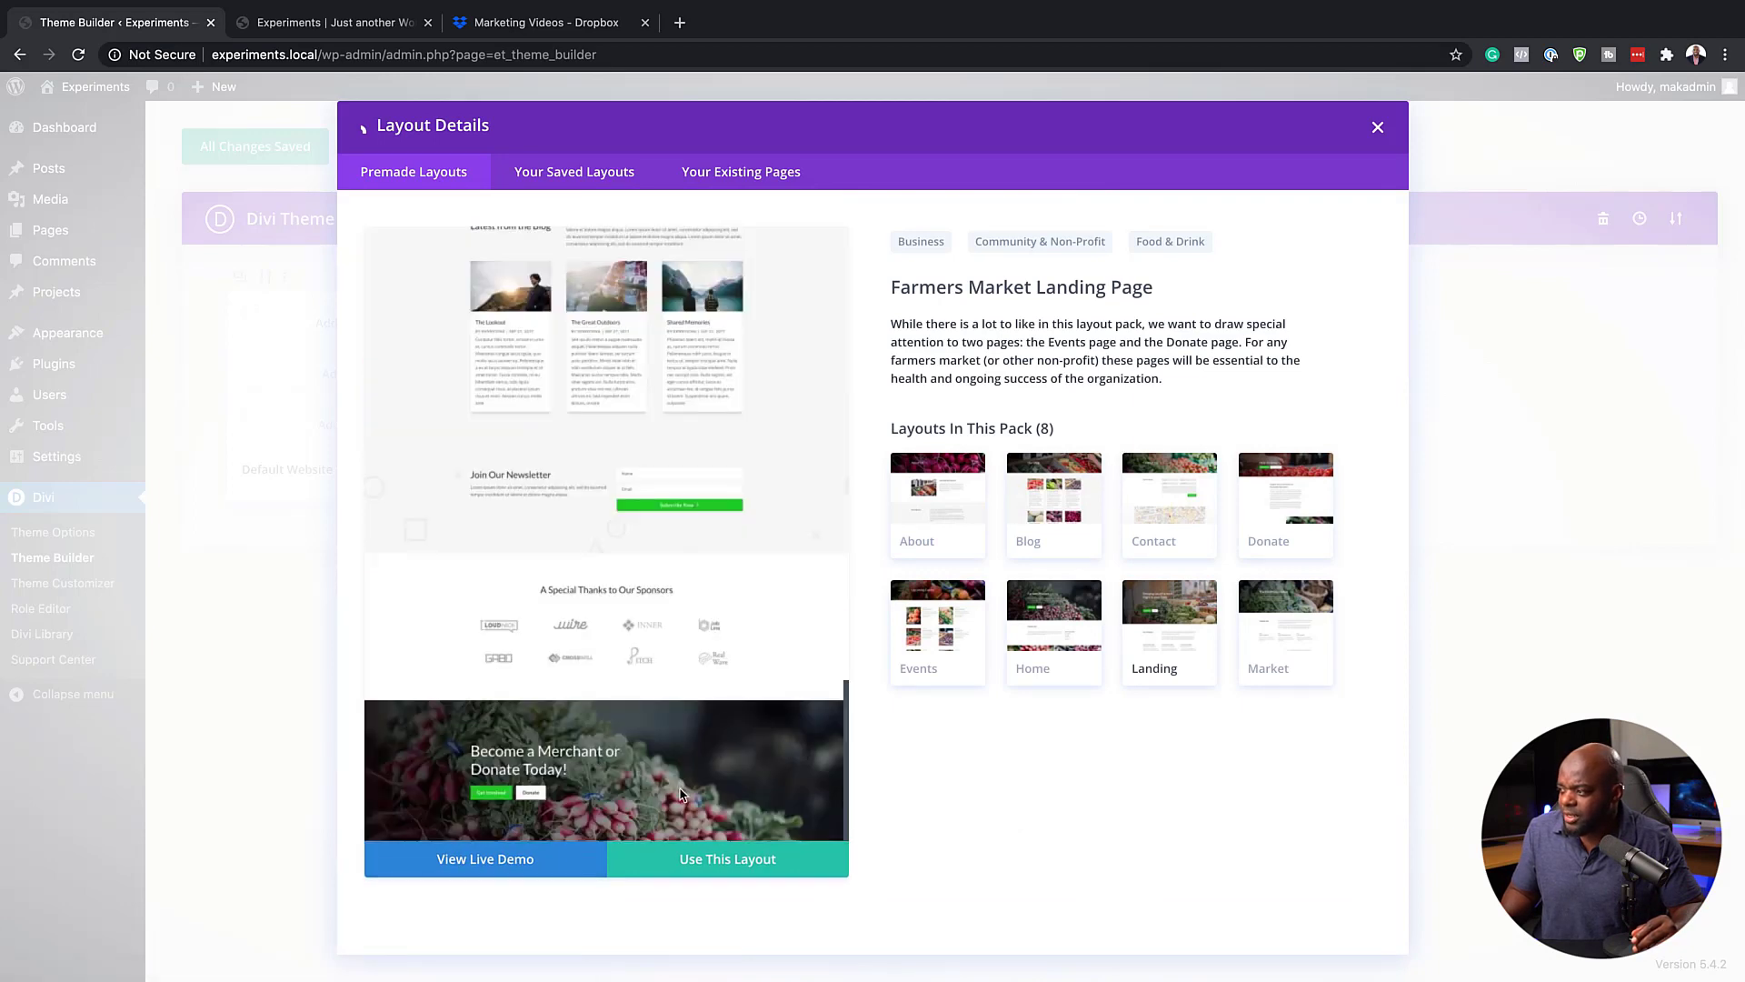
{"action": "left_click", "coordinate": [1057, 630]}
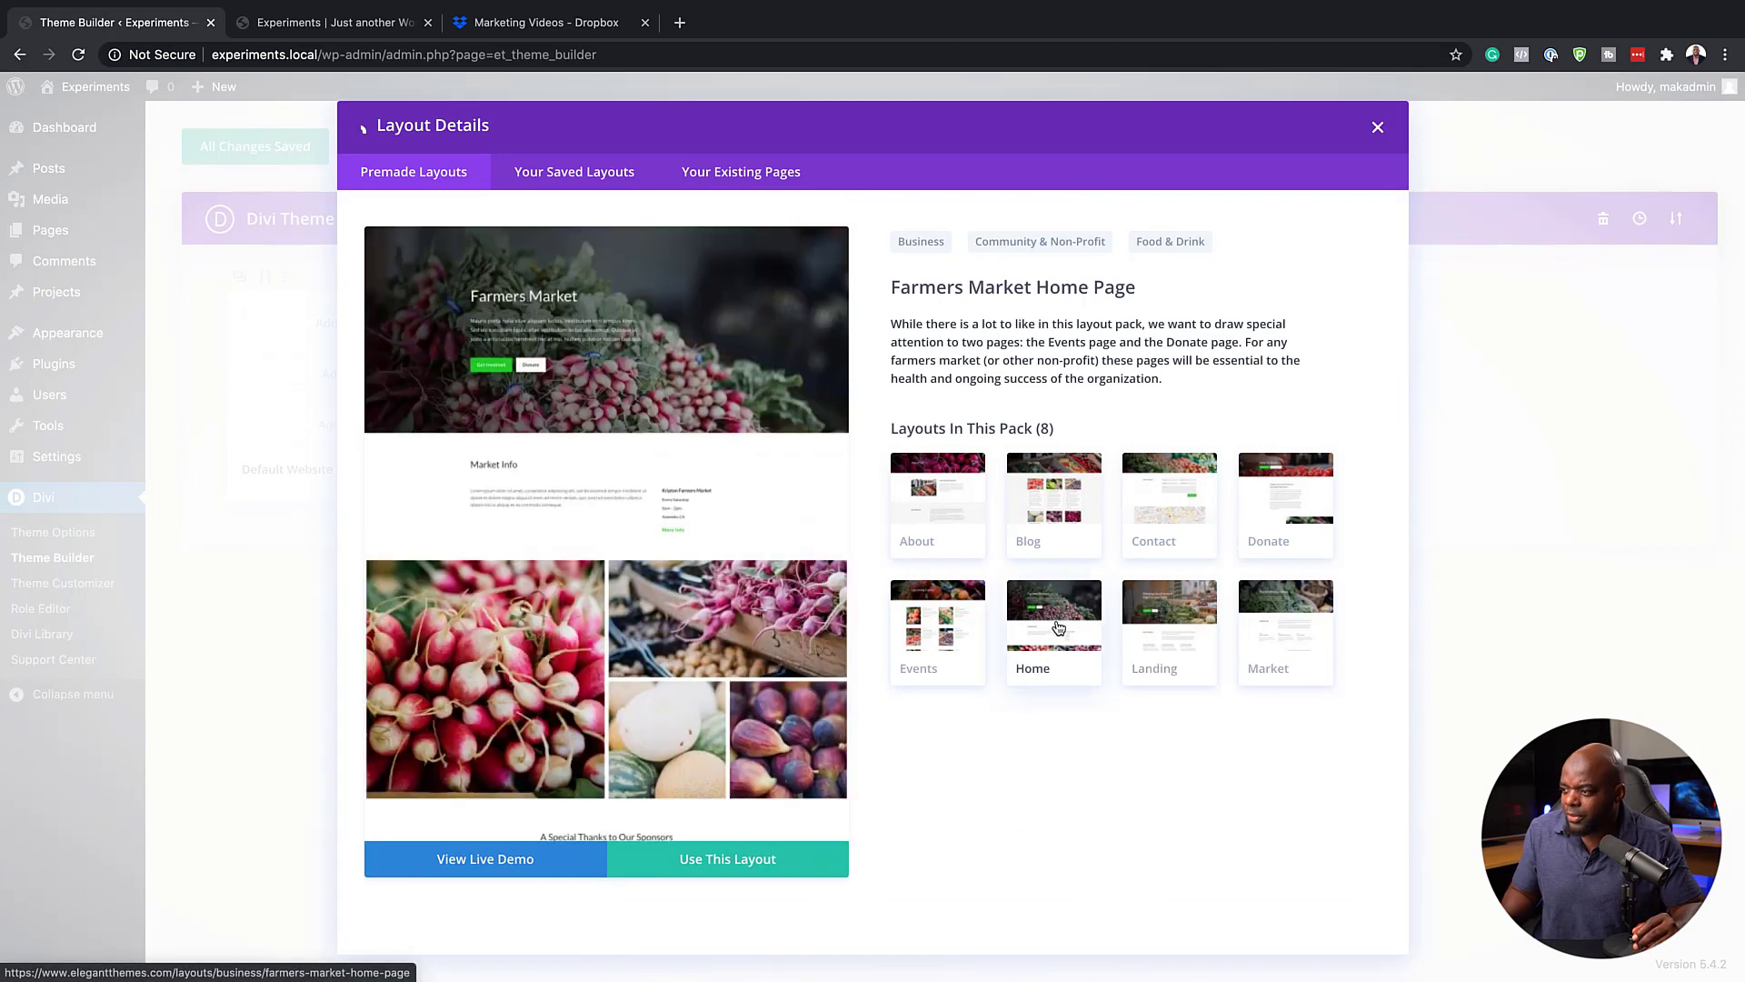
{"action": "scroll", "coordinate": [738, 691], "scroll_direction": "down", "scroll_amount": 3}
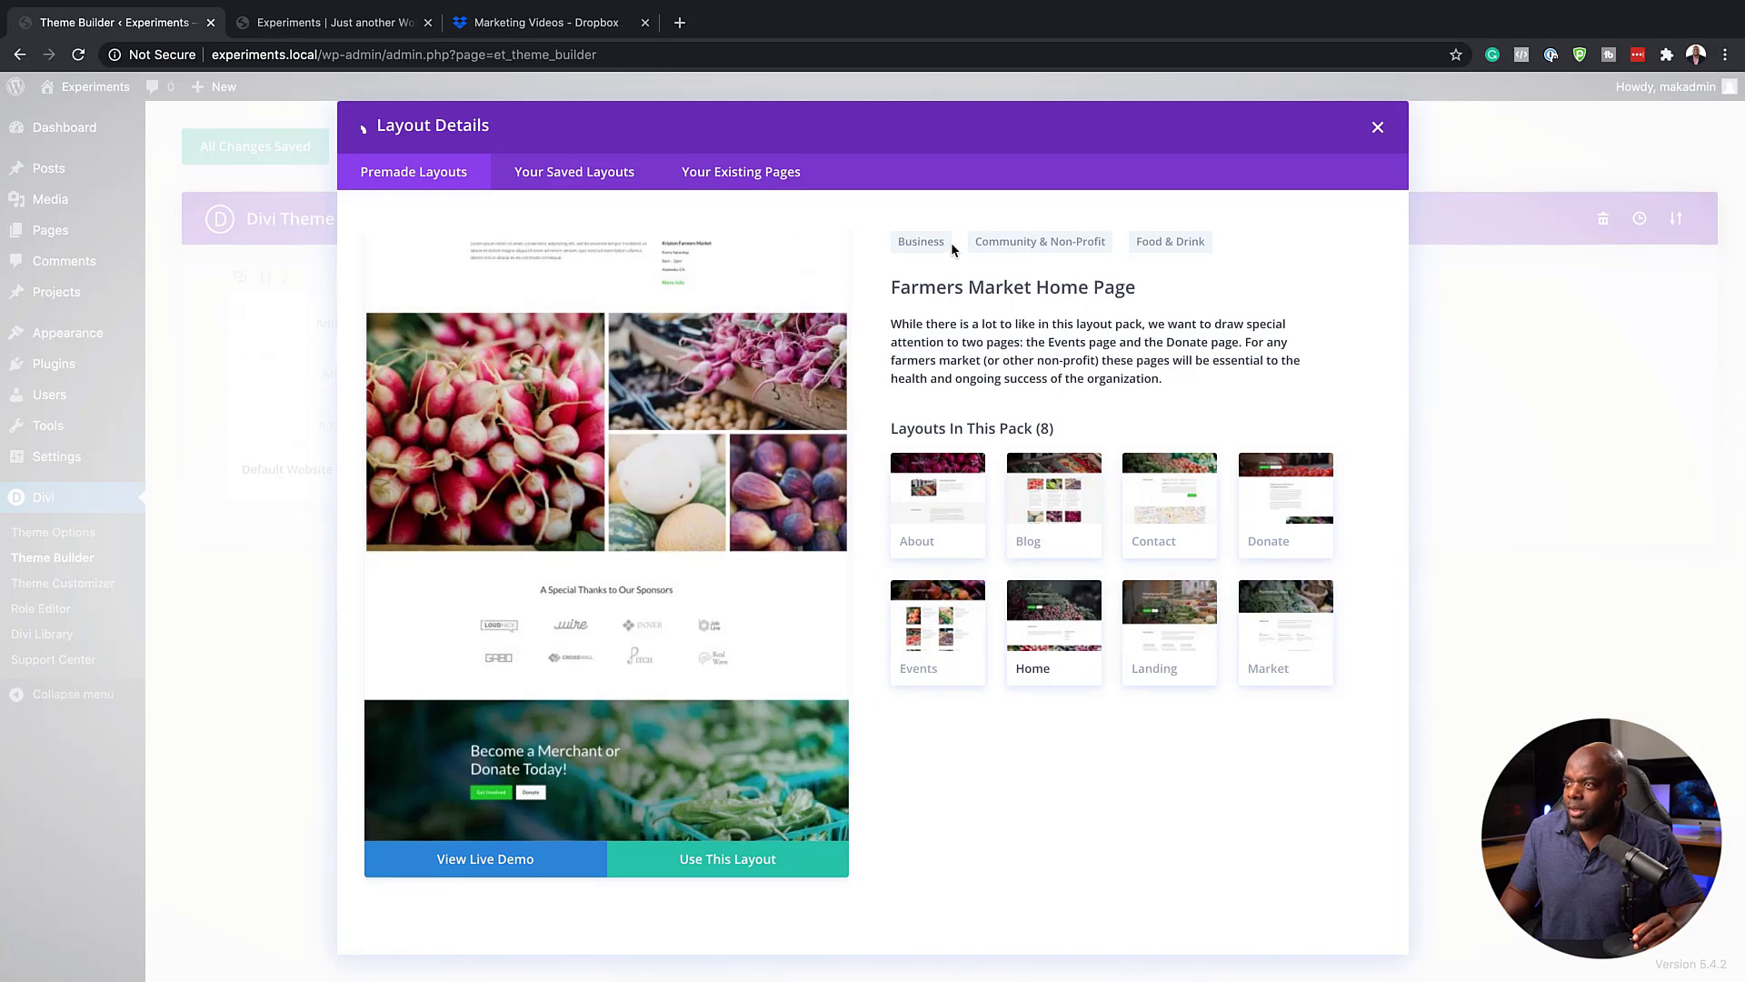
{"action": "left_click", "coordinate": [361, 133]}
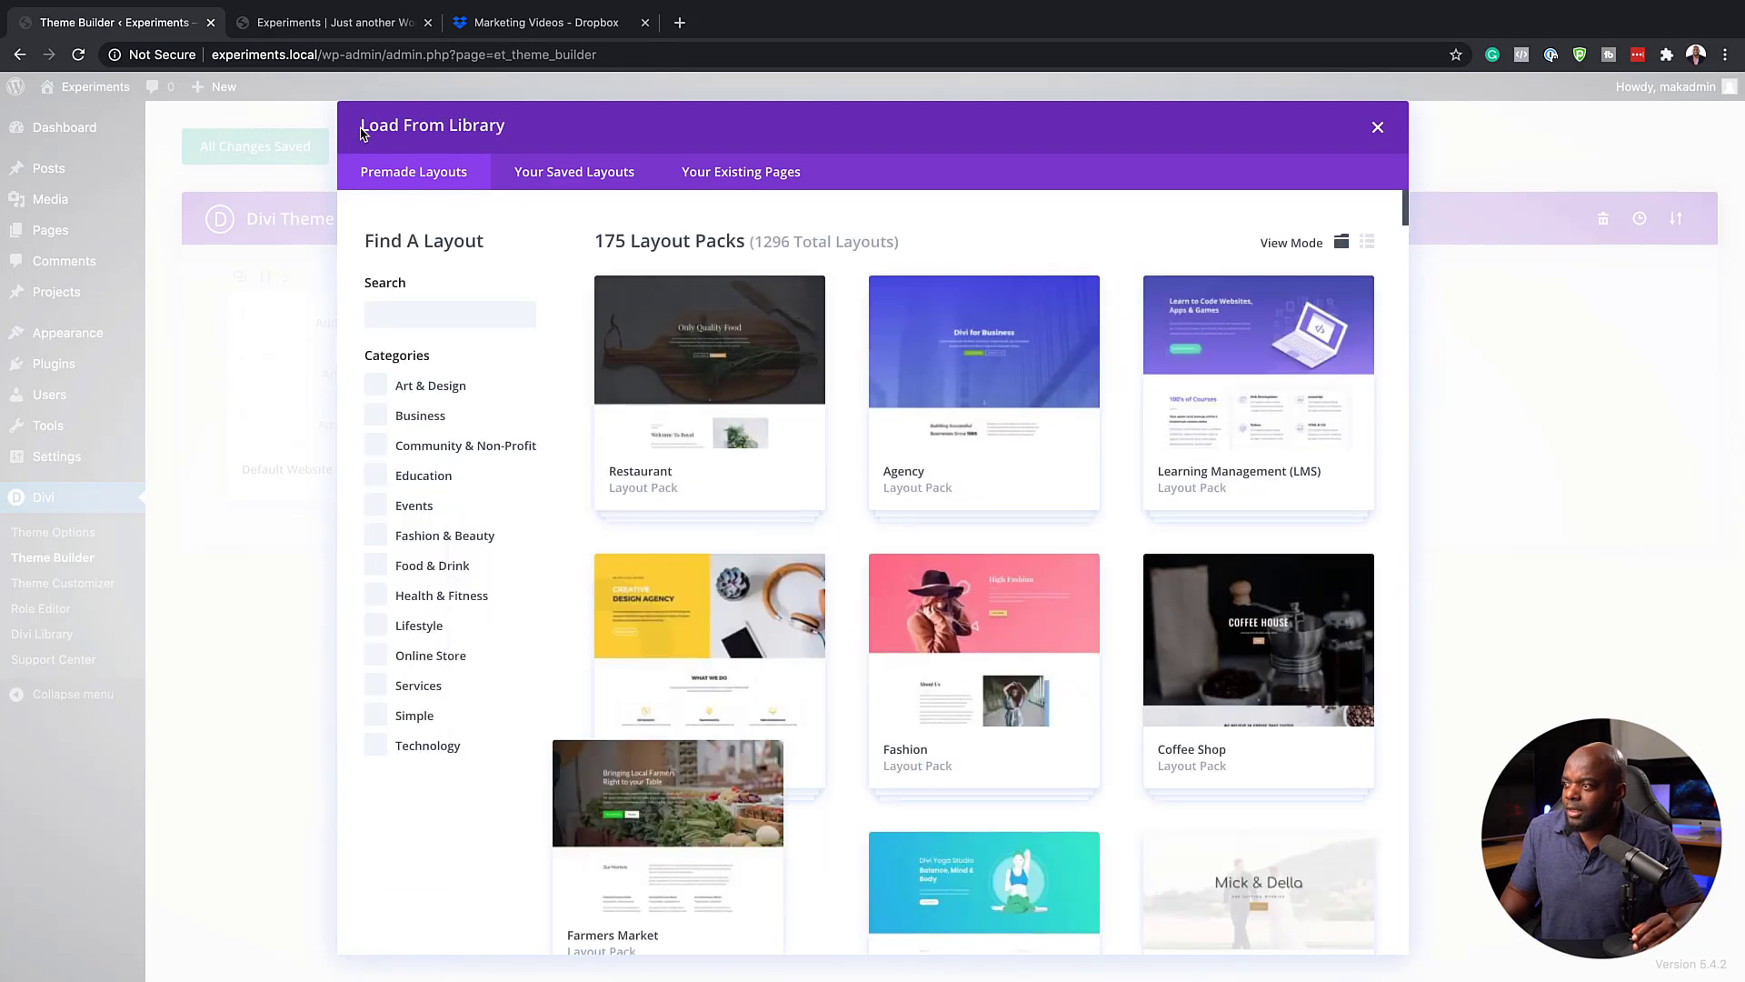
Preview the footer section of the Restaurant landing page and return to the layout packs
{"action": "left_click", "coordinate": [767, 415]}
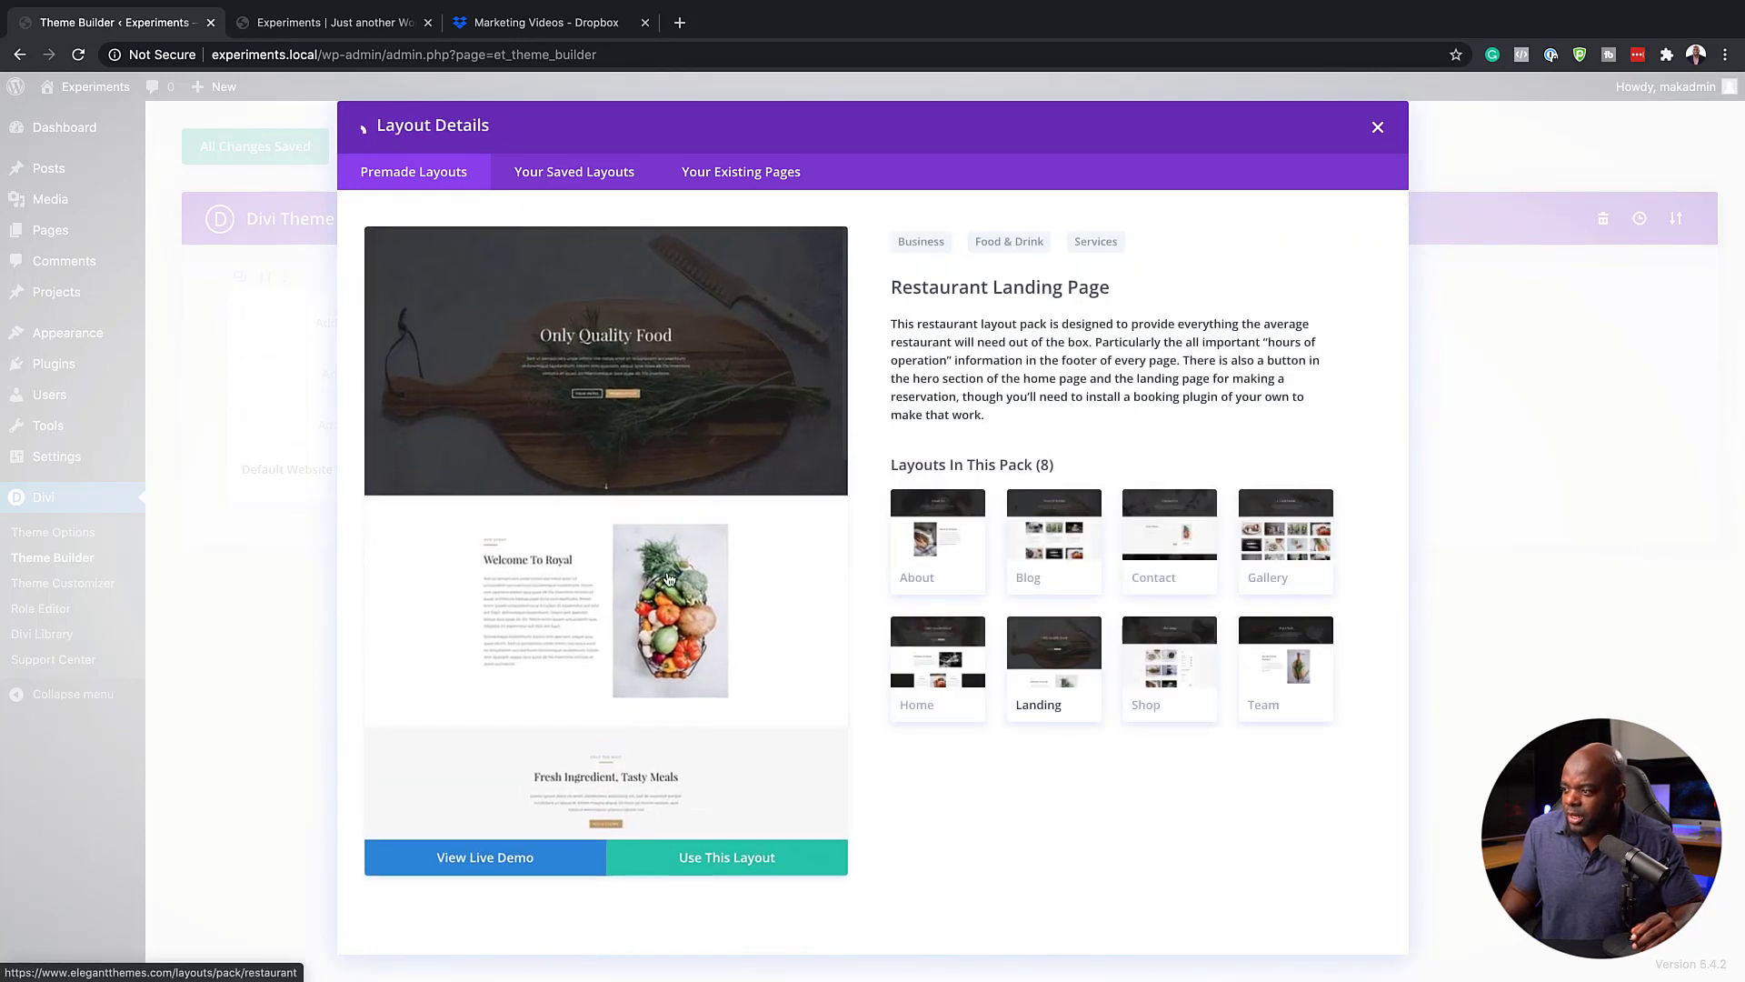
{"action": "scroll", "coordinate": [666, 585], "scroll_direction": "down", "scroll_amount": 10}
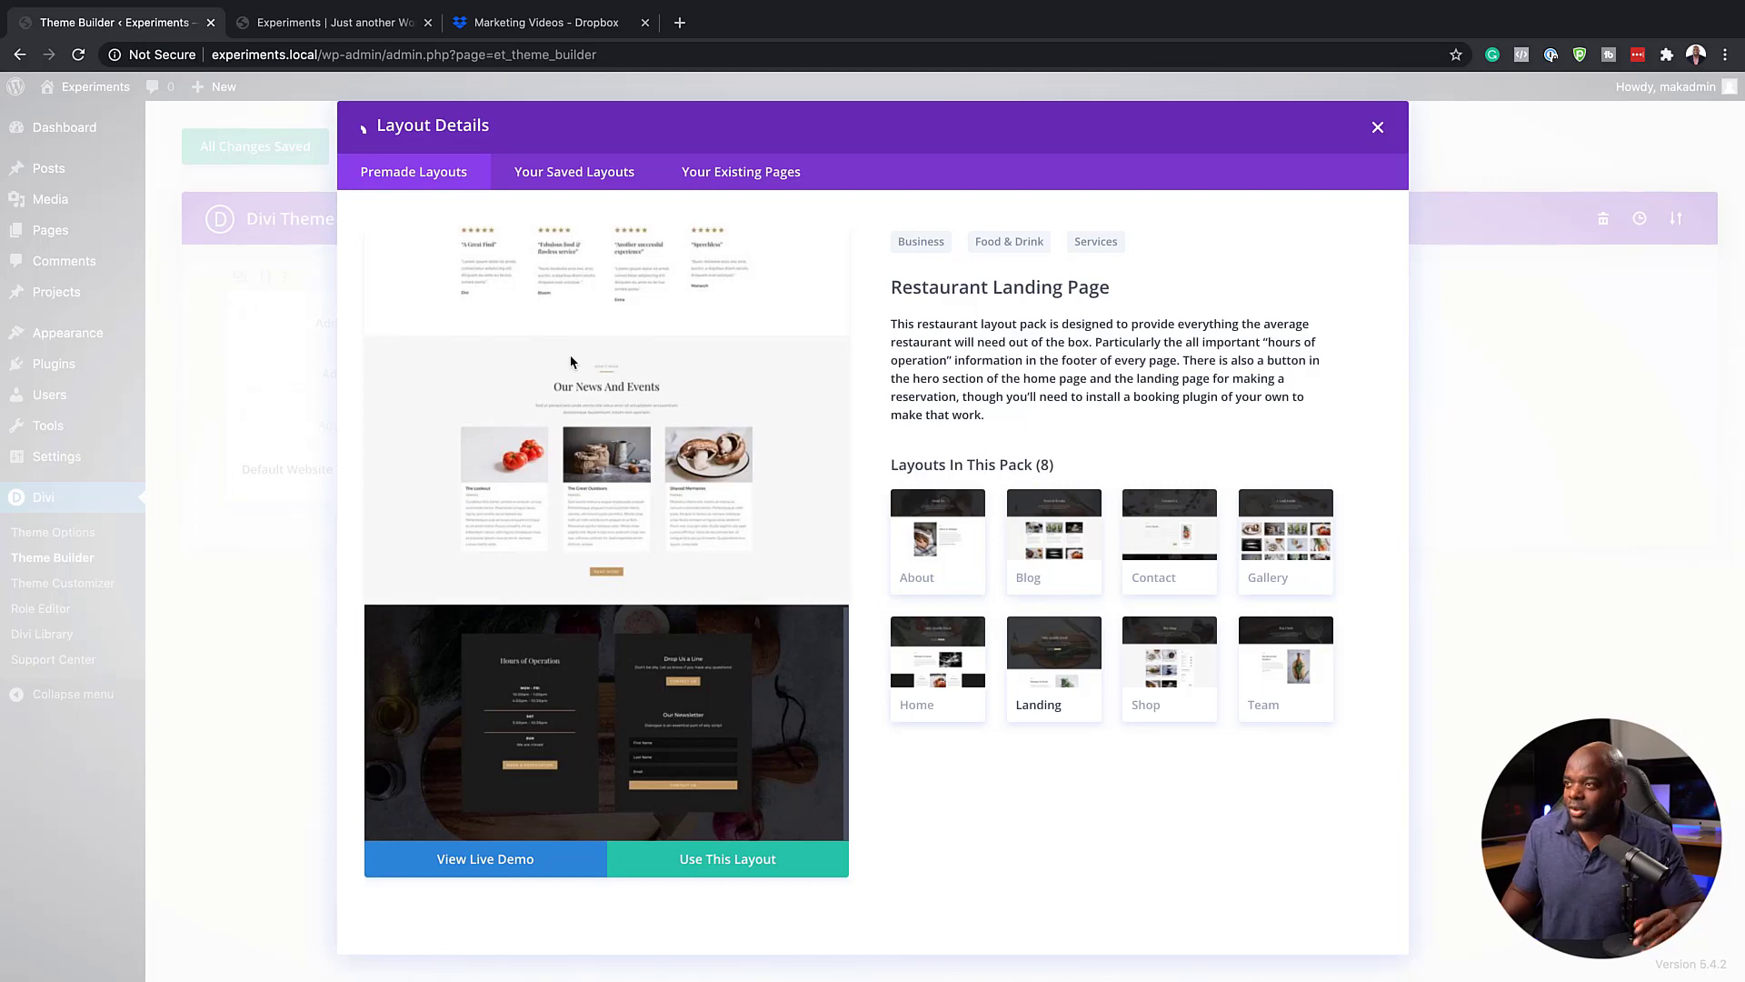
{"action": "left_click", "coordinate": [365, 134]}
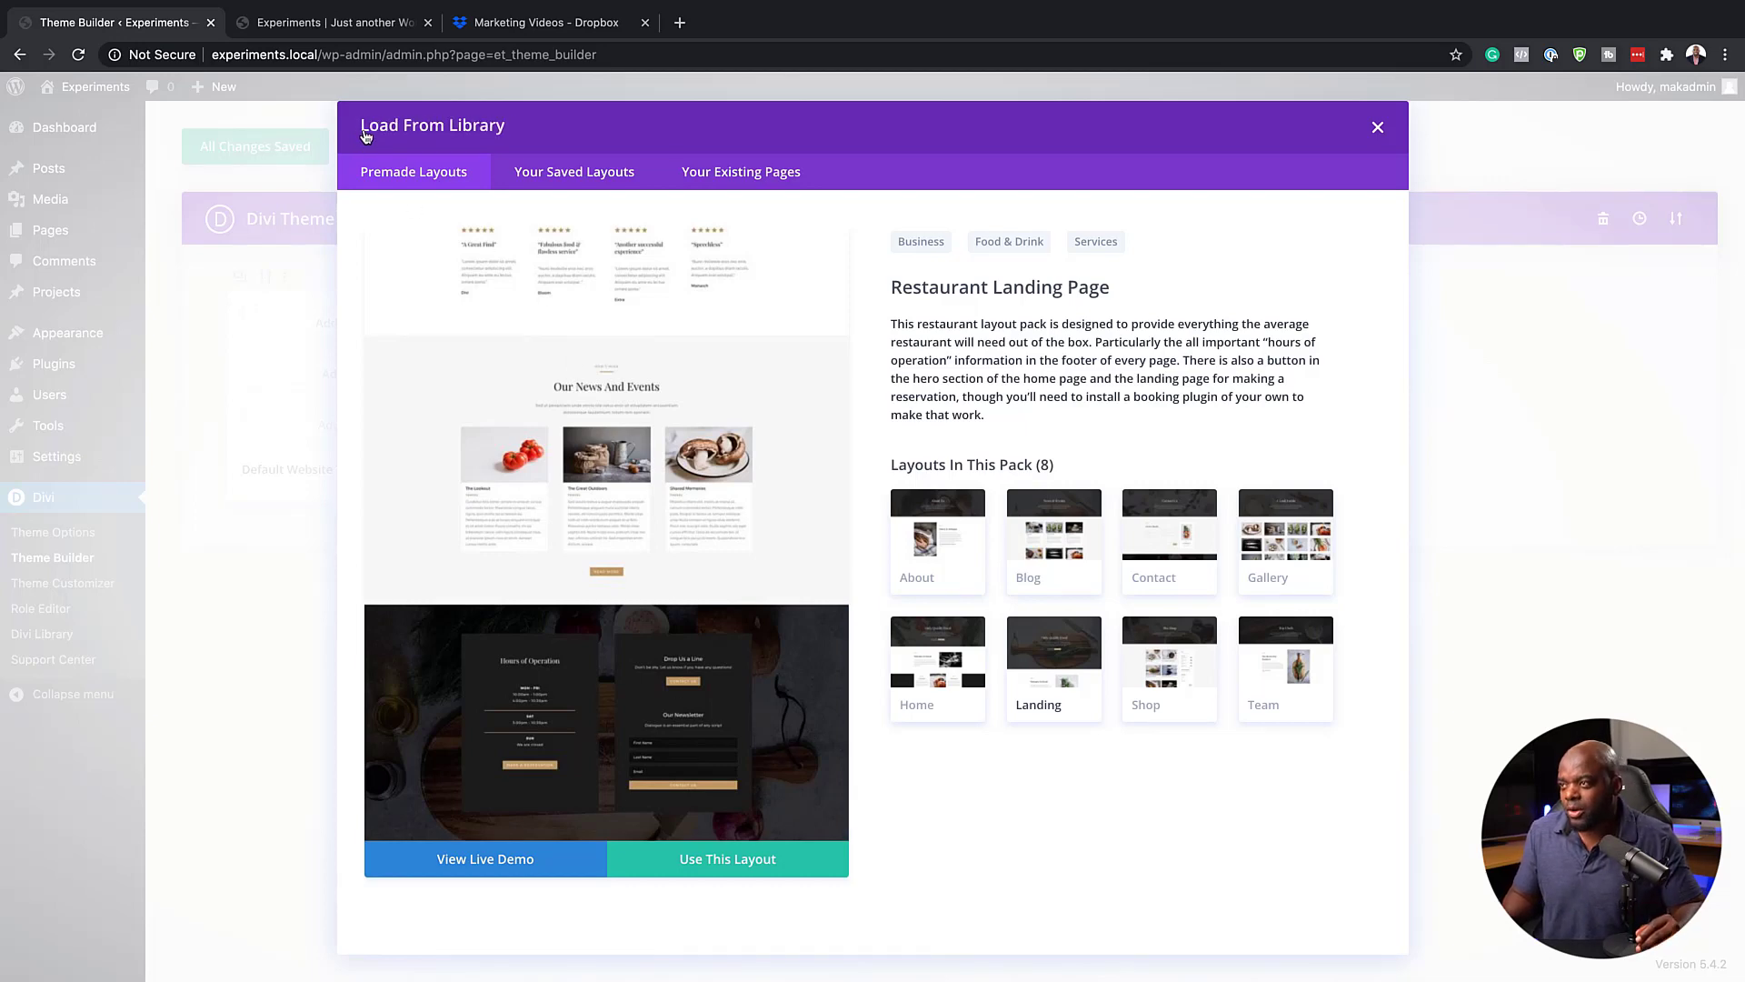
Preview the bottom sections of the Photo Marketplace landing page and return to the layout packs
{"action": "scroll", "coordinate": [823, 604], "scroll_direction": "down", "scroll_amount": 3}
{"action": "scroll", "coordinate": [821, 604], "scroll_direction": "down", "scroll_amount": 3}
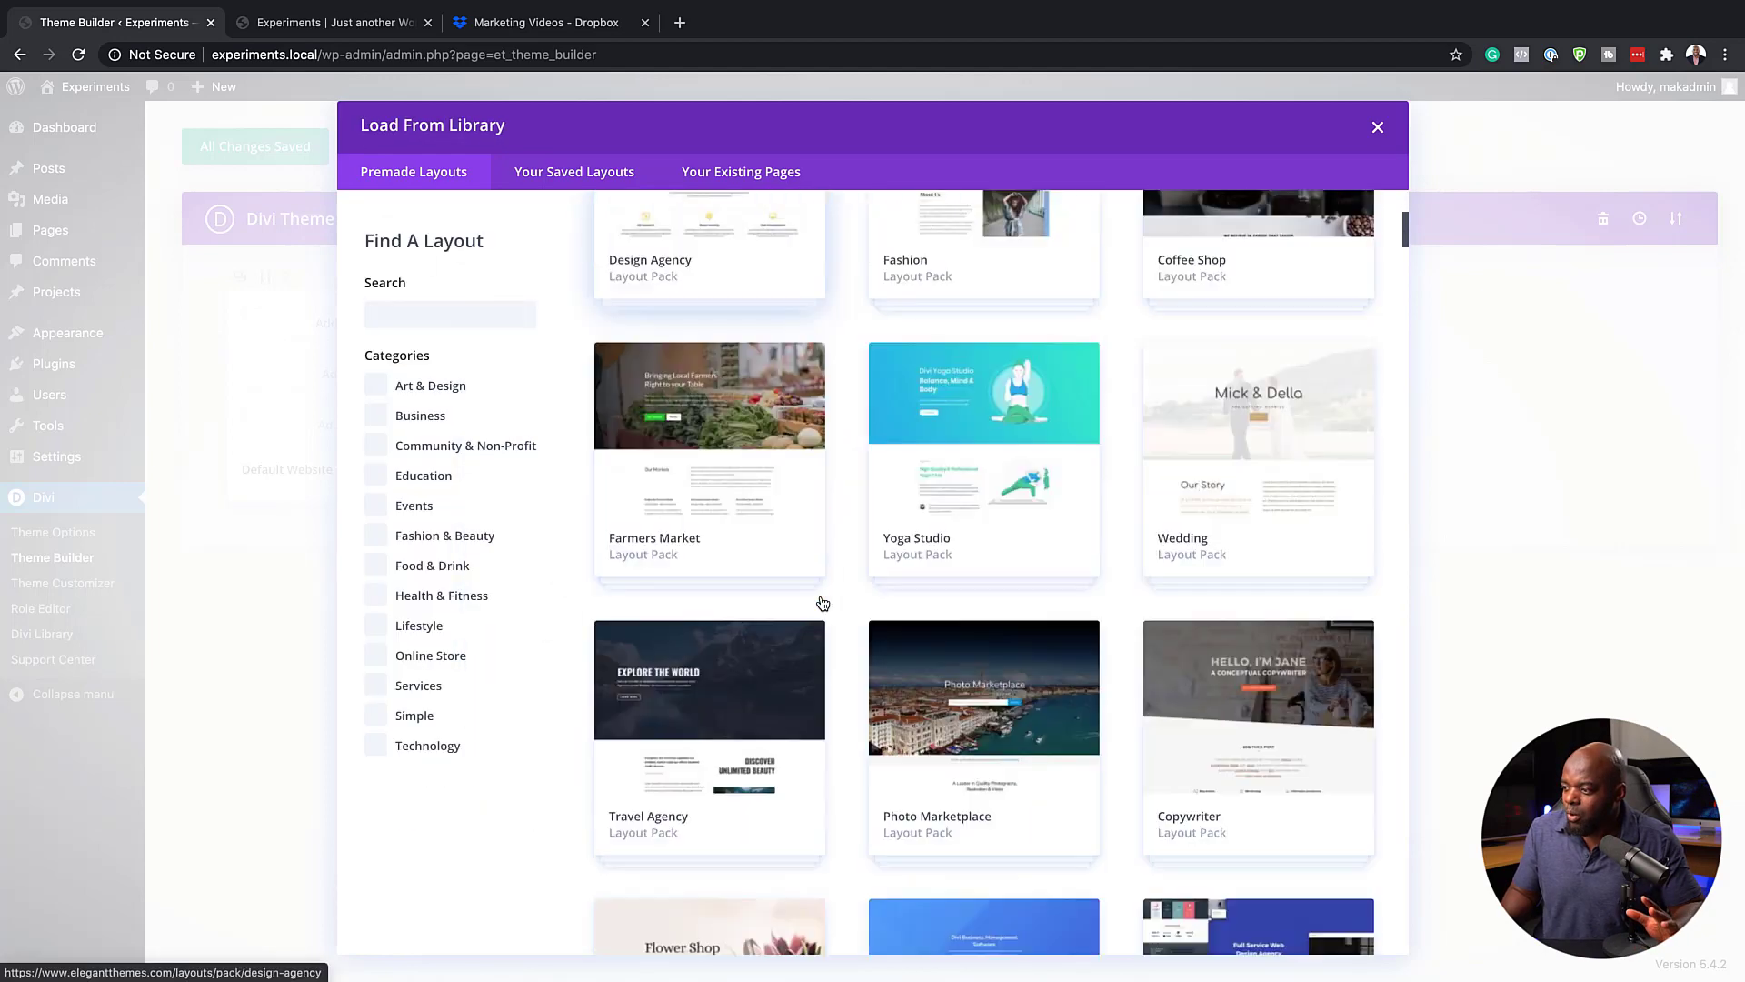
{"action": "left_click", "coordinate": [1033, 798]}
{"action": "scroll", "coordinate": [648, 672], "scroll_direction": "down", "scroll_amount": 10}
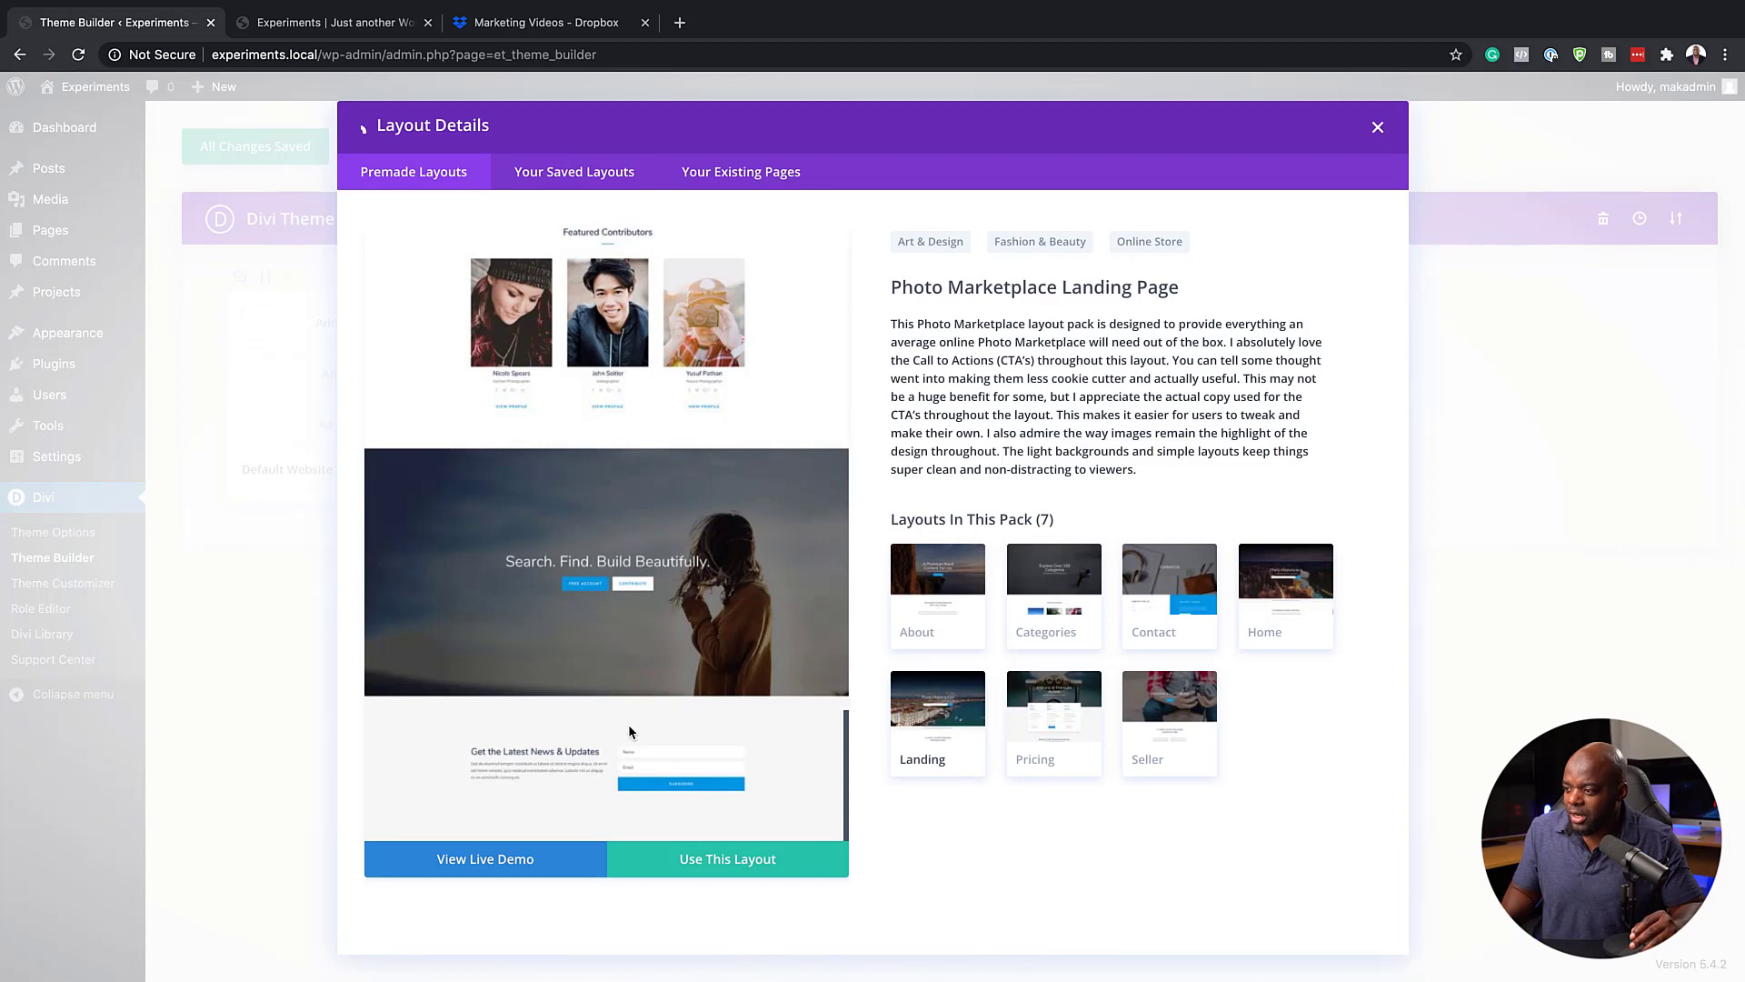
{"action": "left_click", "coordinate": [362, 132]}
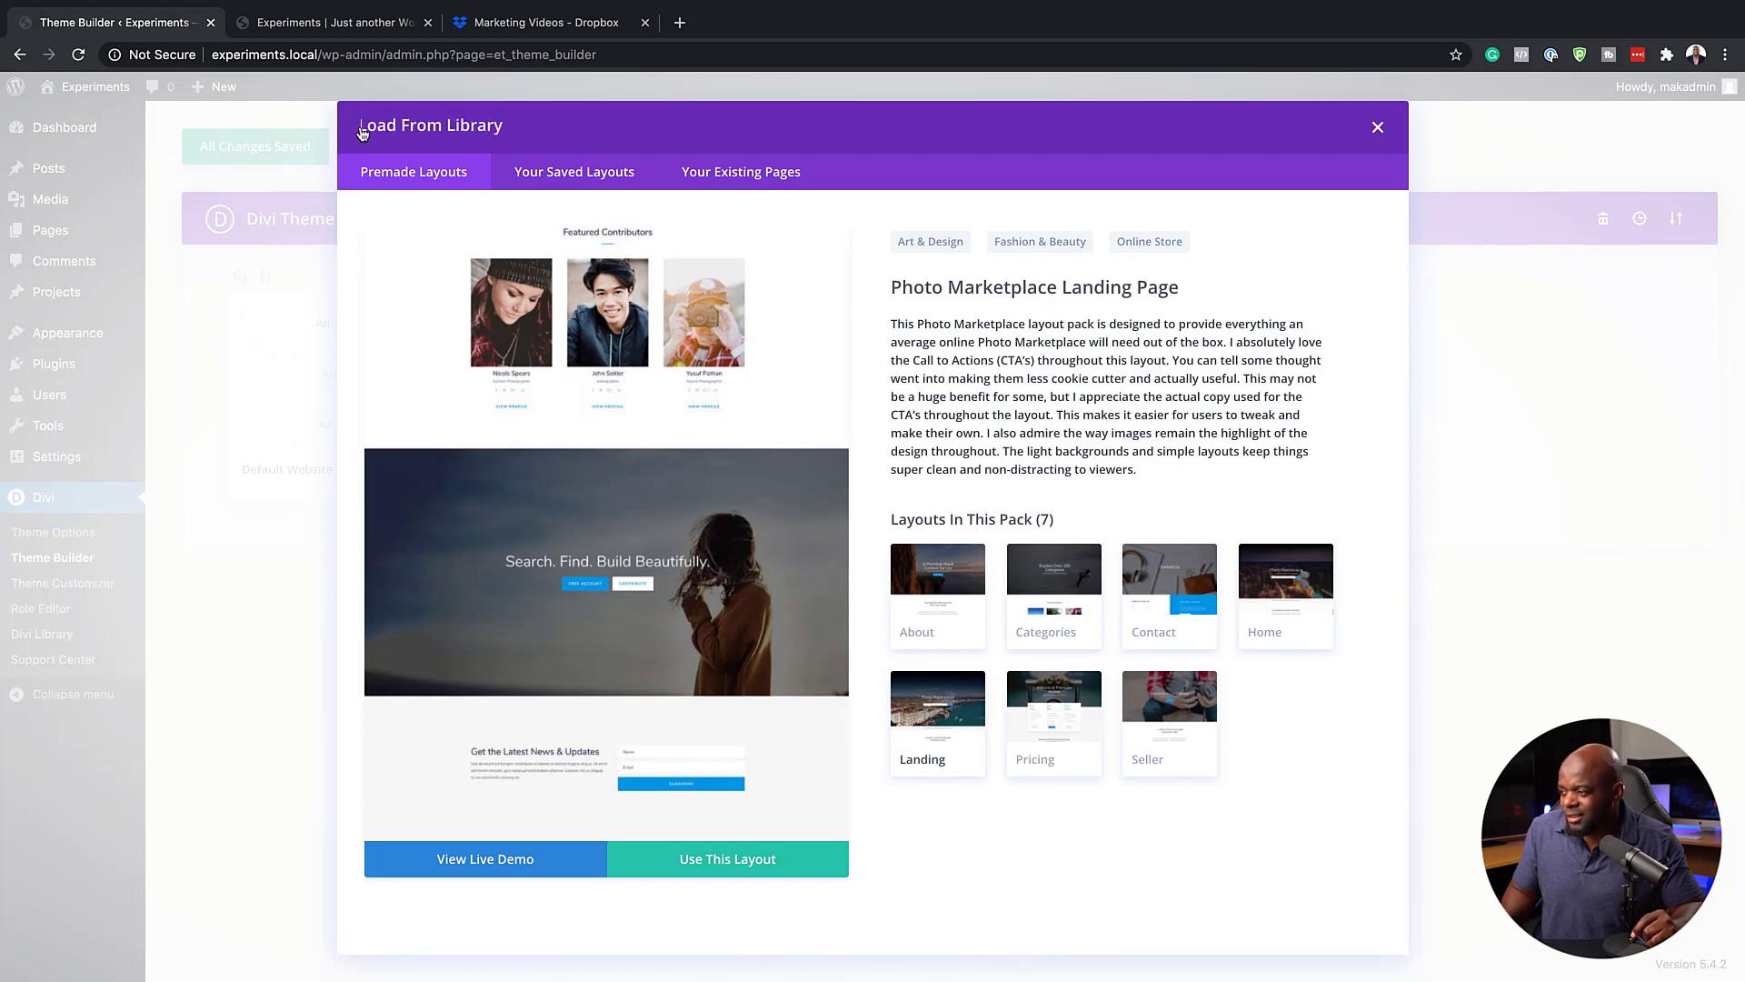
Examine the bottom sections of the Travel Agency landing and blog layouts, and return to the layout packs
{"action": "left_click", "coordinate": [725, 616]}
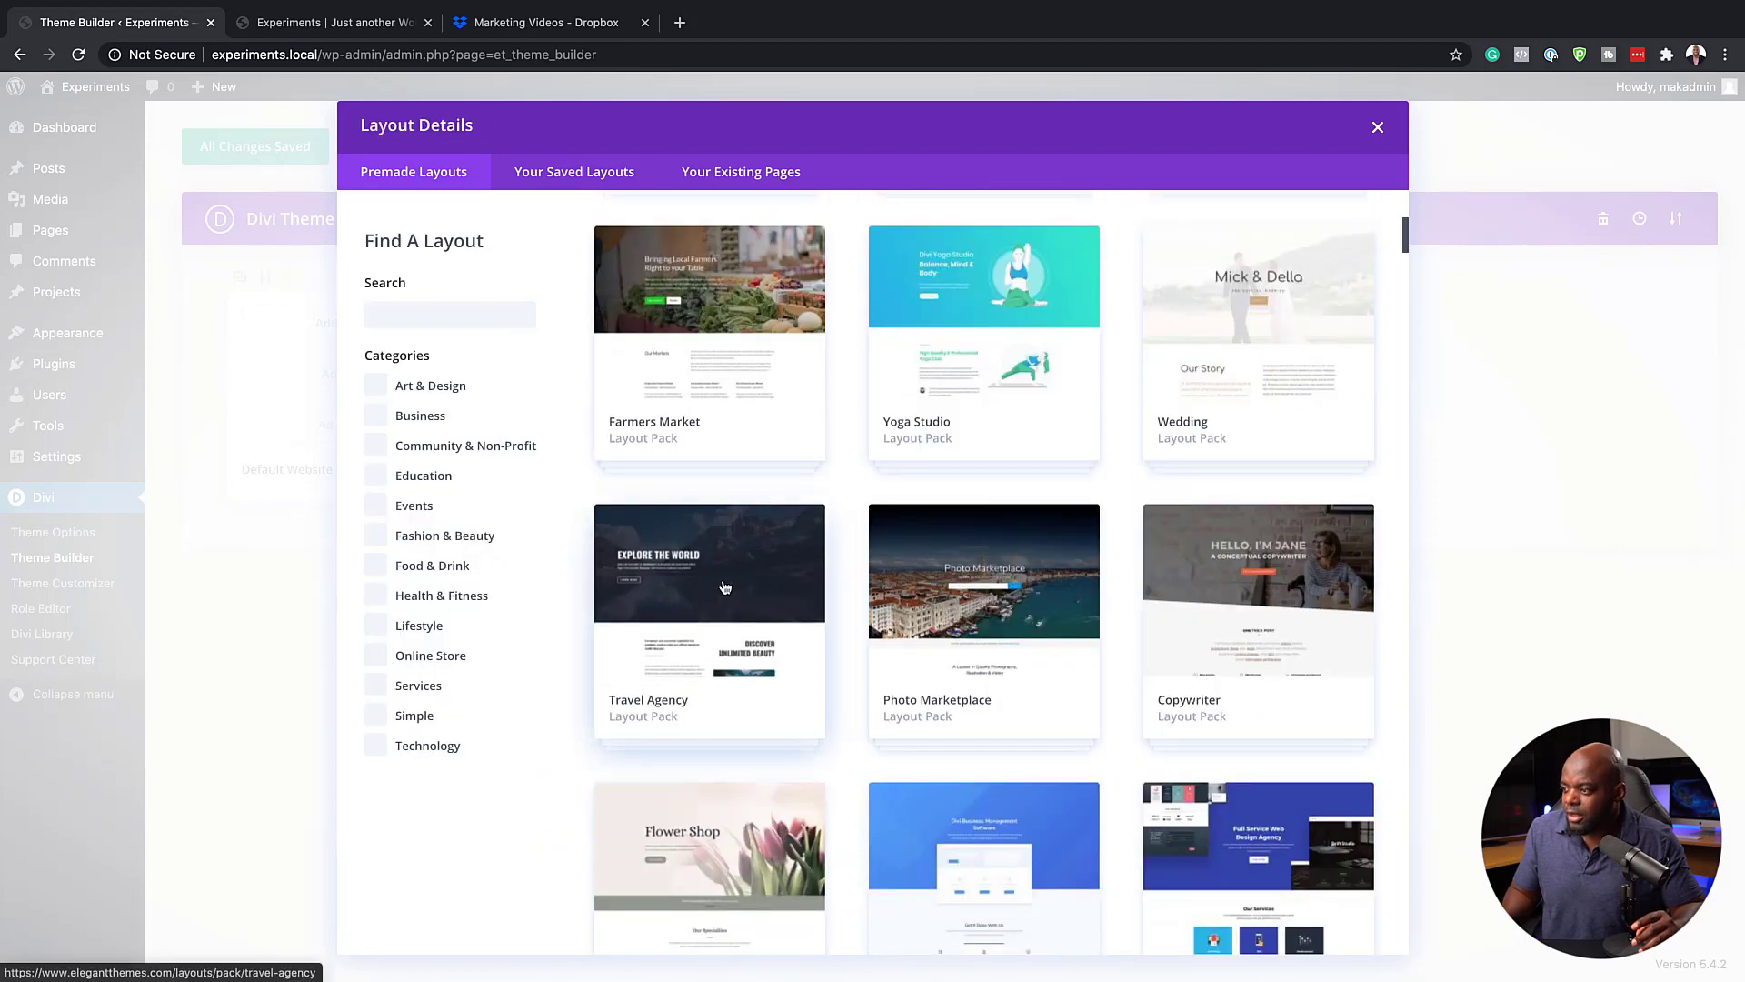
{"action": "scroll", "coordinate": [709, 629], "scroll_direction": "down", "scroll_amount": 10}
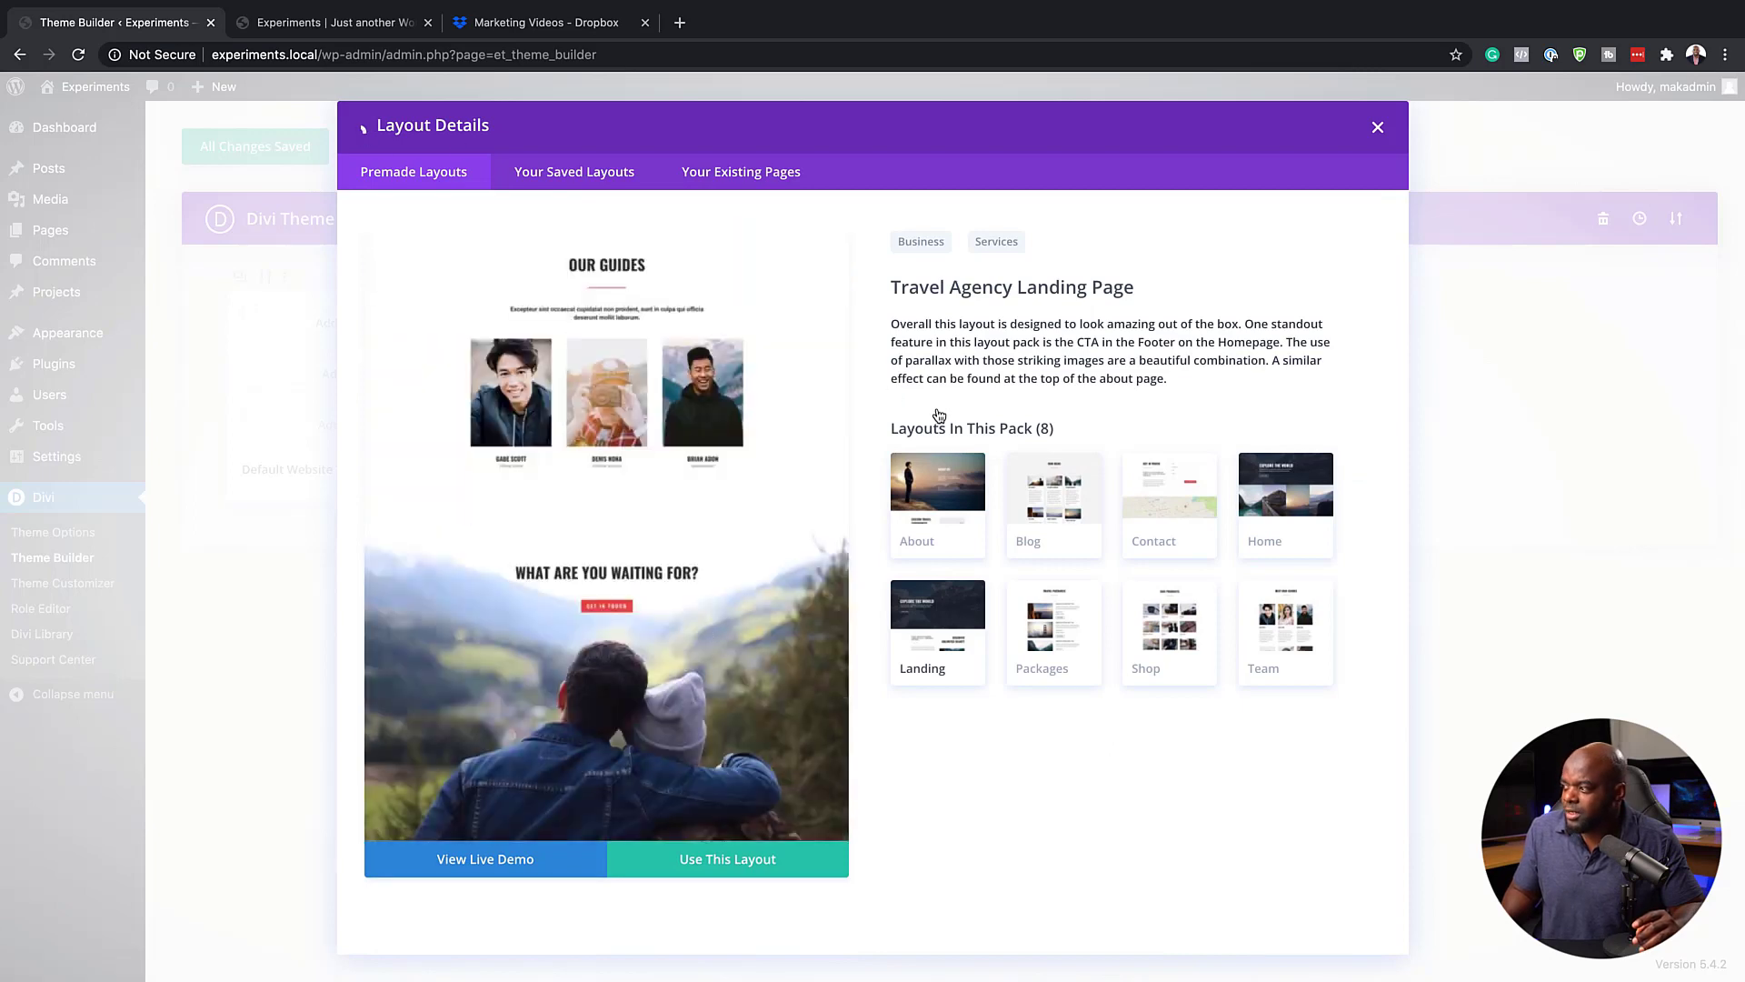
{"action": "left_click", "coordinate": [1046, 521]}
{"action": "scroll", "coordinate": [753, 592], "scroll_direction": "down", "scroll_amount": 5}
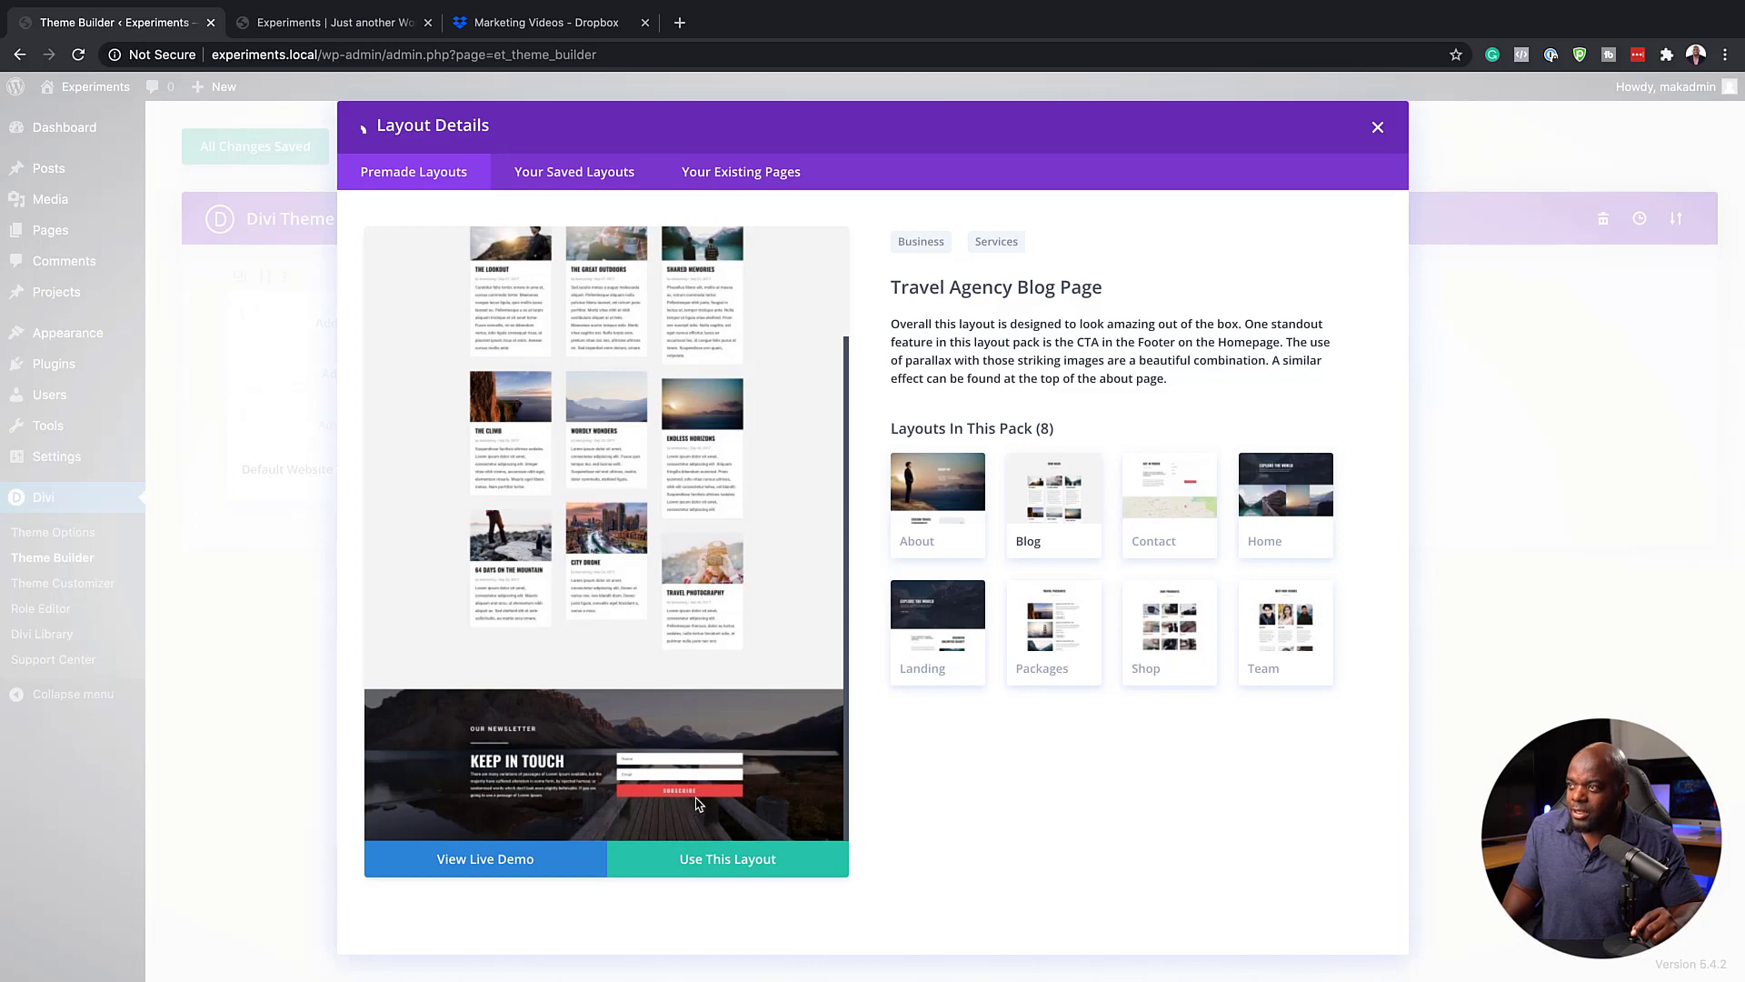
{"action": "left_click", "coordinate": [367, 130]}
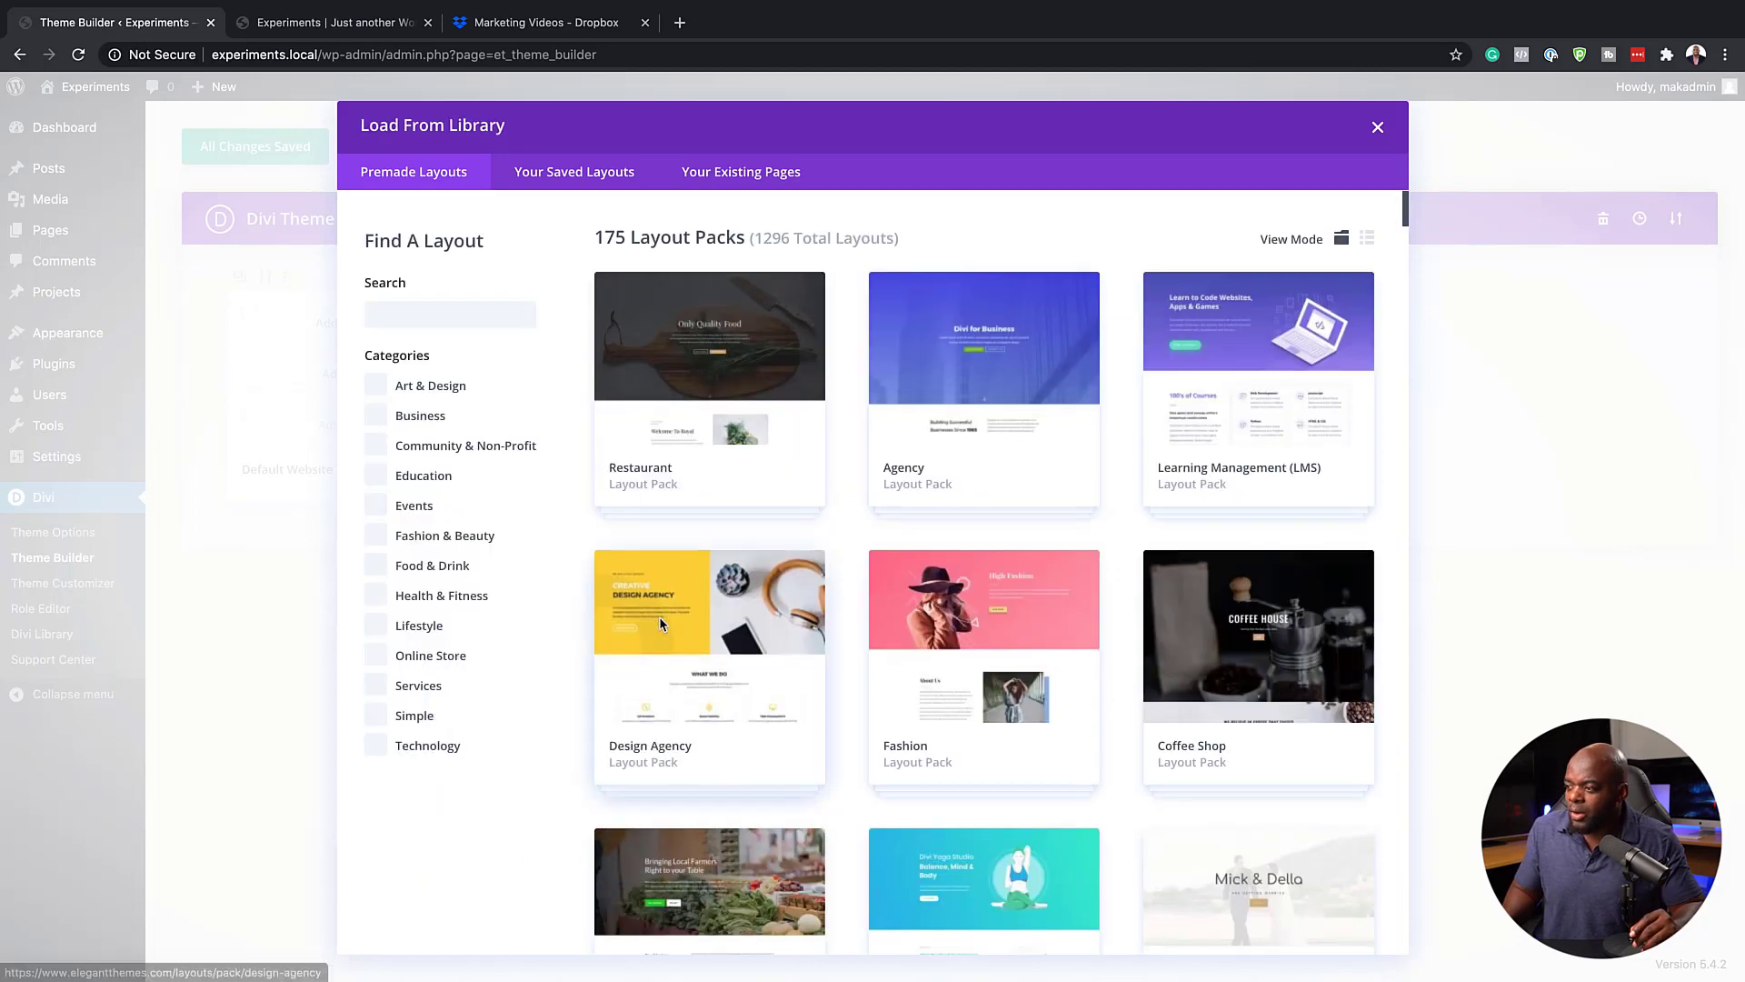
Examine the footer sections of the Design Agency landing and blog layouts, and return to the layout packs
{"action": "left_click", "coordinate": [660, 622]}
{"action": "scroll", "coordinate": [663, 625], "scroll_direction": "down", "scroll_amount": 5}
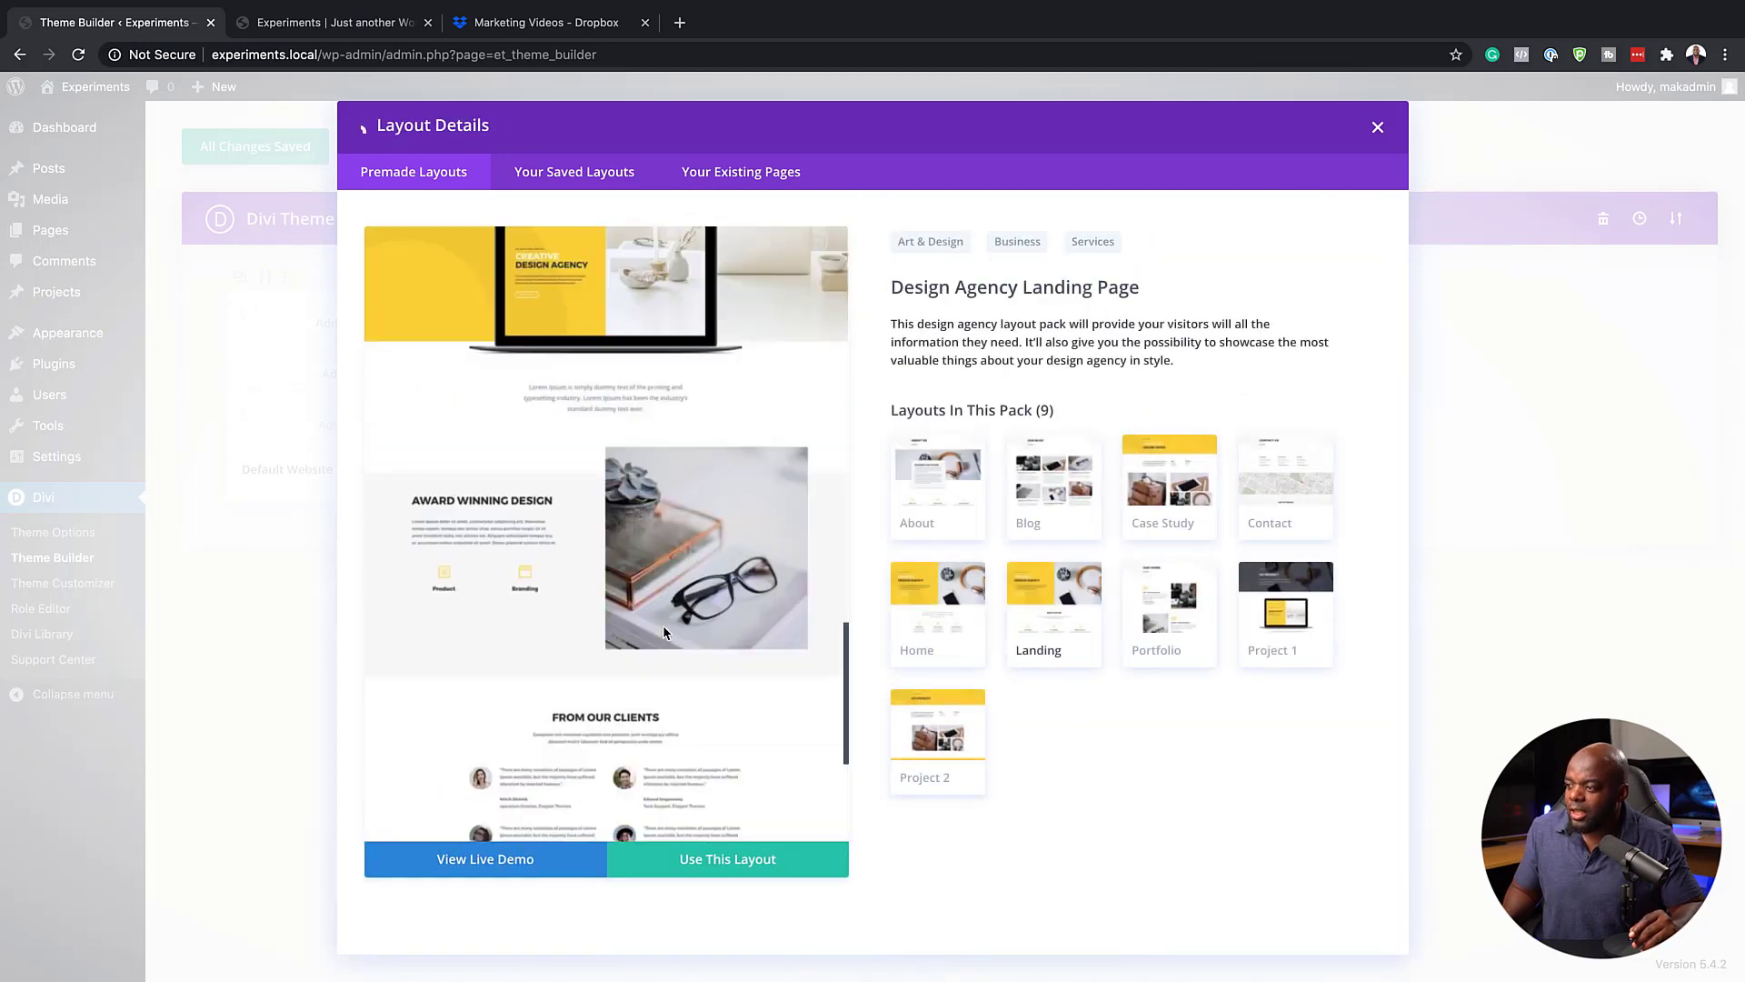
{"action": "scroll", "coordinate": [663, 625], "scroll_direction": "down", "scroll_amount": 4}
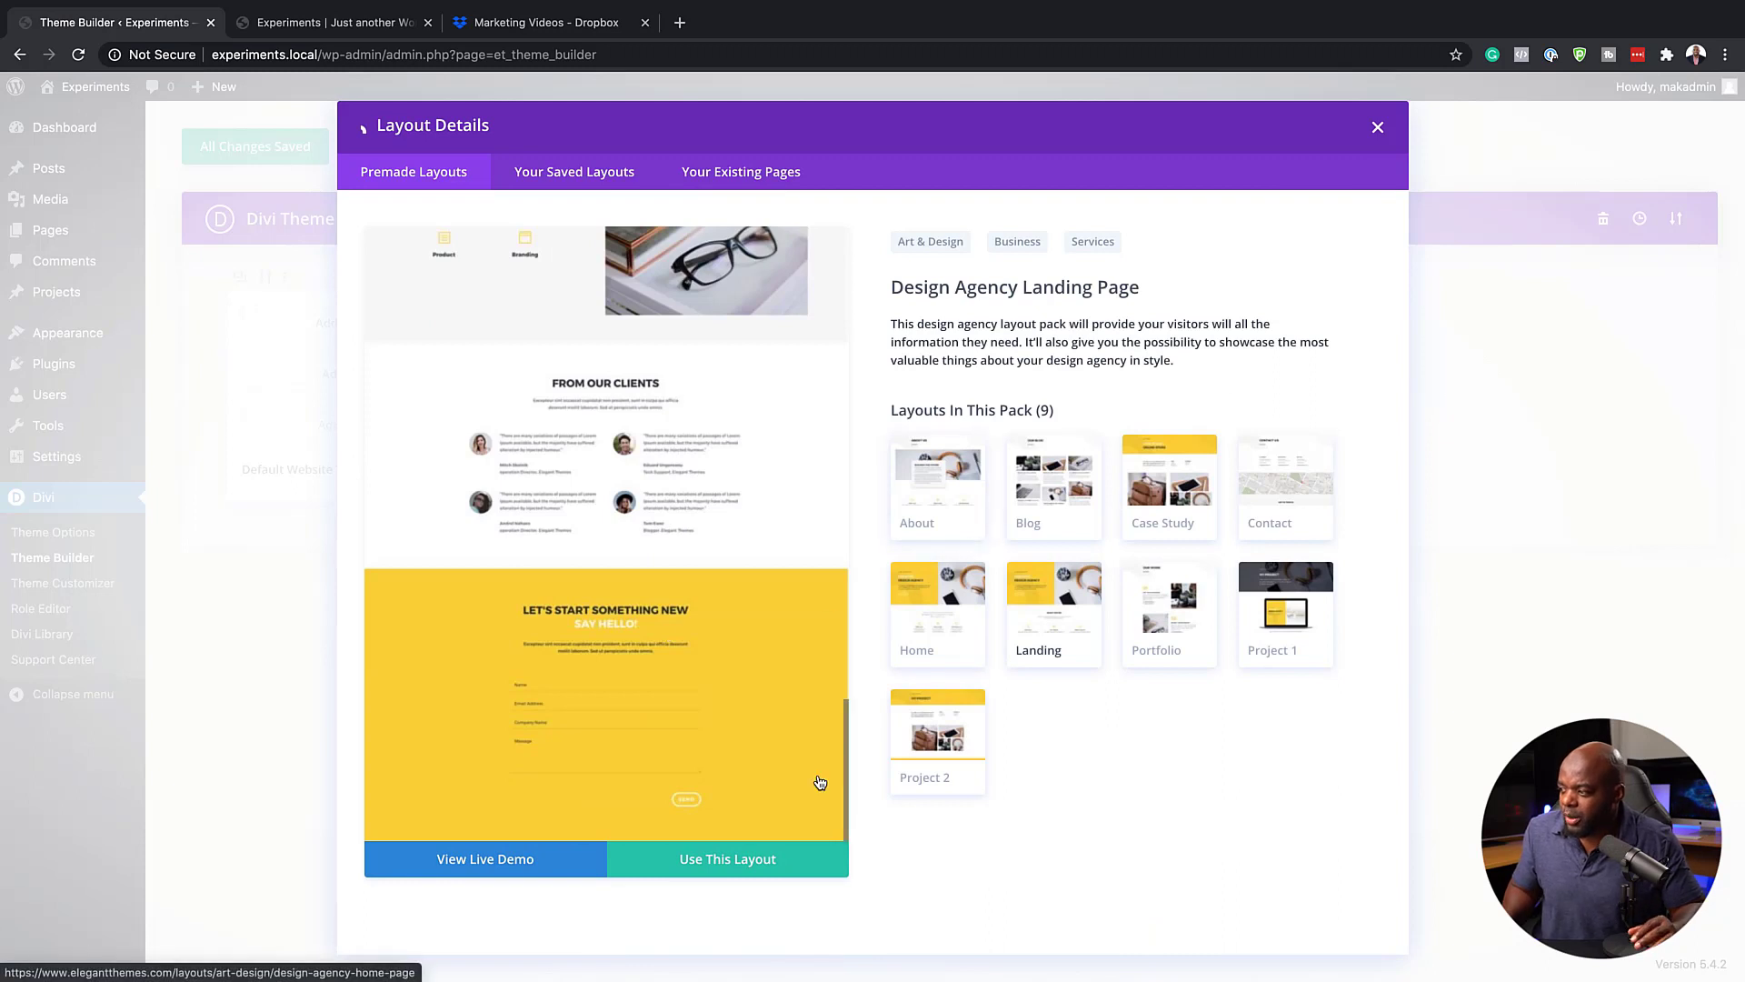
{"action": "left_click", "coordinate": [1061, 517]}
{"action": "scroll", "coordinate": [705, 719], "scroll_direction": "down", "scroll_amount": 5}
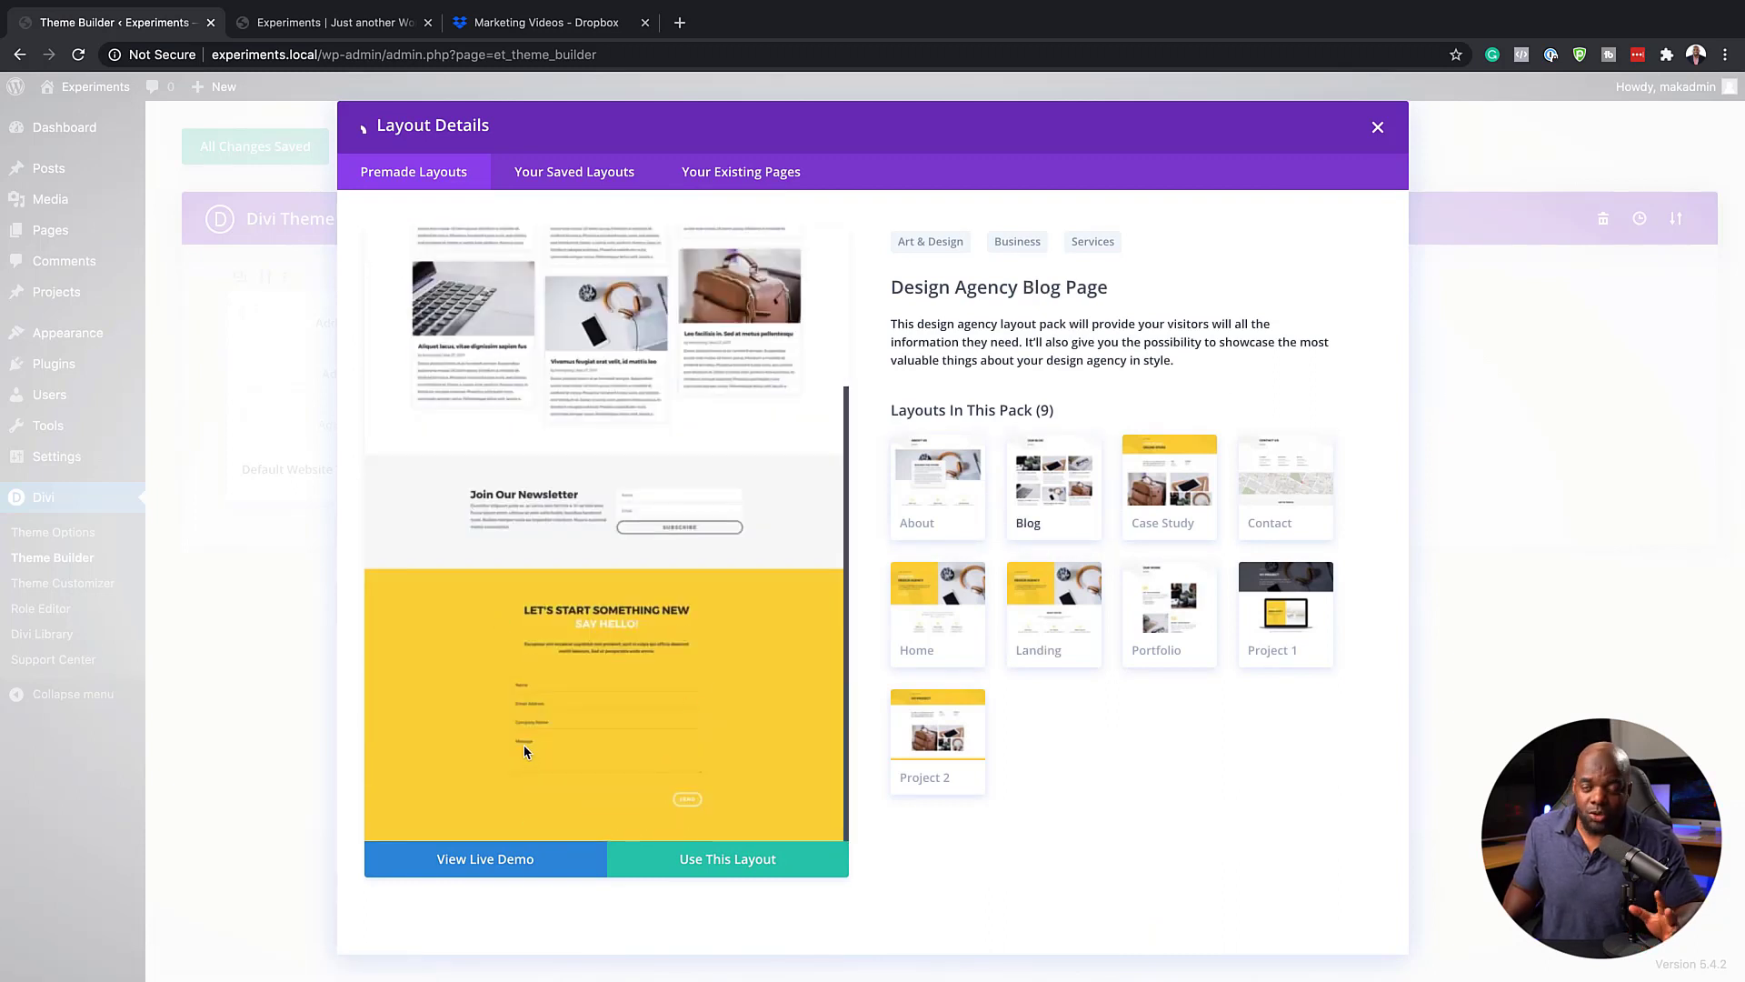
{"action": "left_click", "coordinate": [366, 133]}
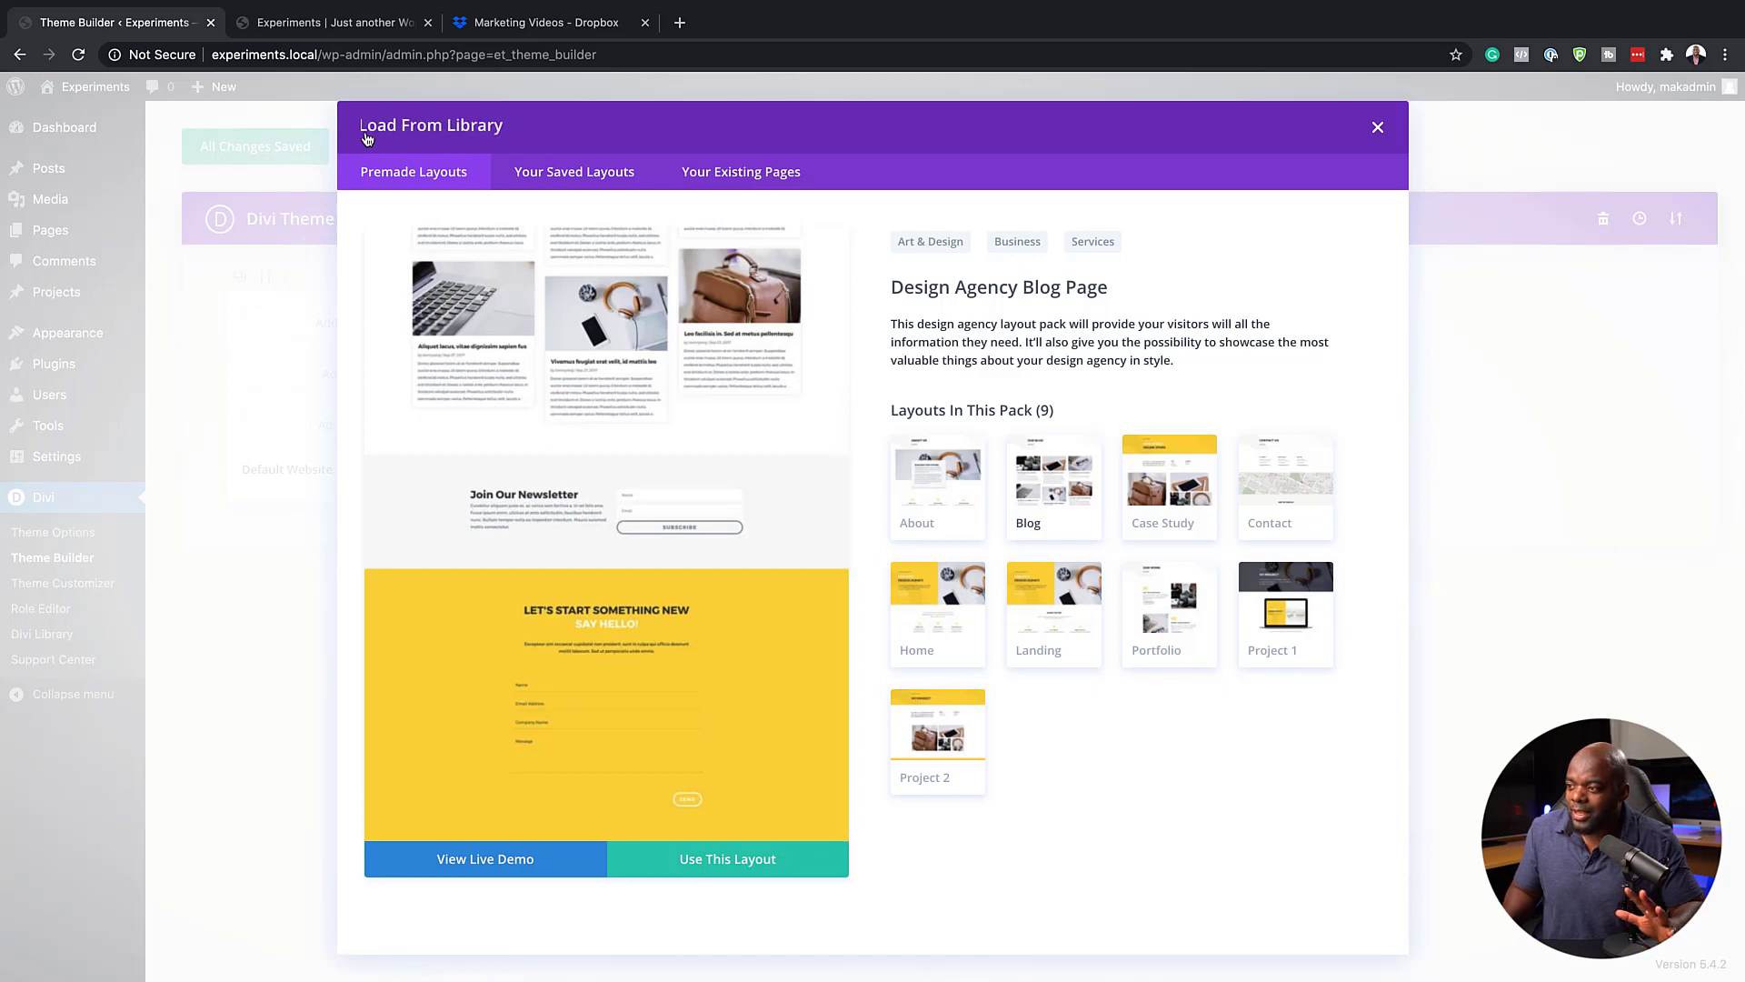
Open the Pottery Studio layout pack, compare the bottoms of its Landing and Blog layouts, and load the Blog layout as global footer
{"action": "scroll", "coordinate": [759, 610], "scroll_direction": "down", "scroll_amount": 5}
{"action": "scroll", "coordinate": [759, 609], "scroll_direction": "down", "scroll_amount": 6}
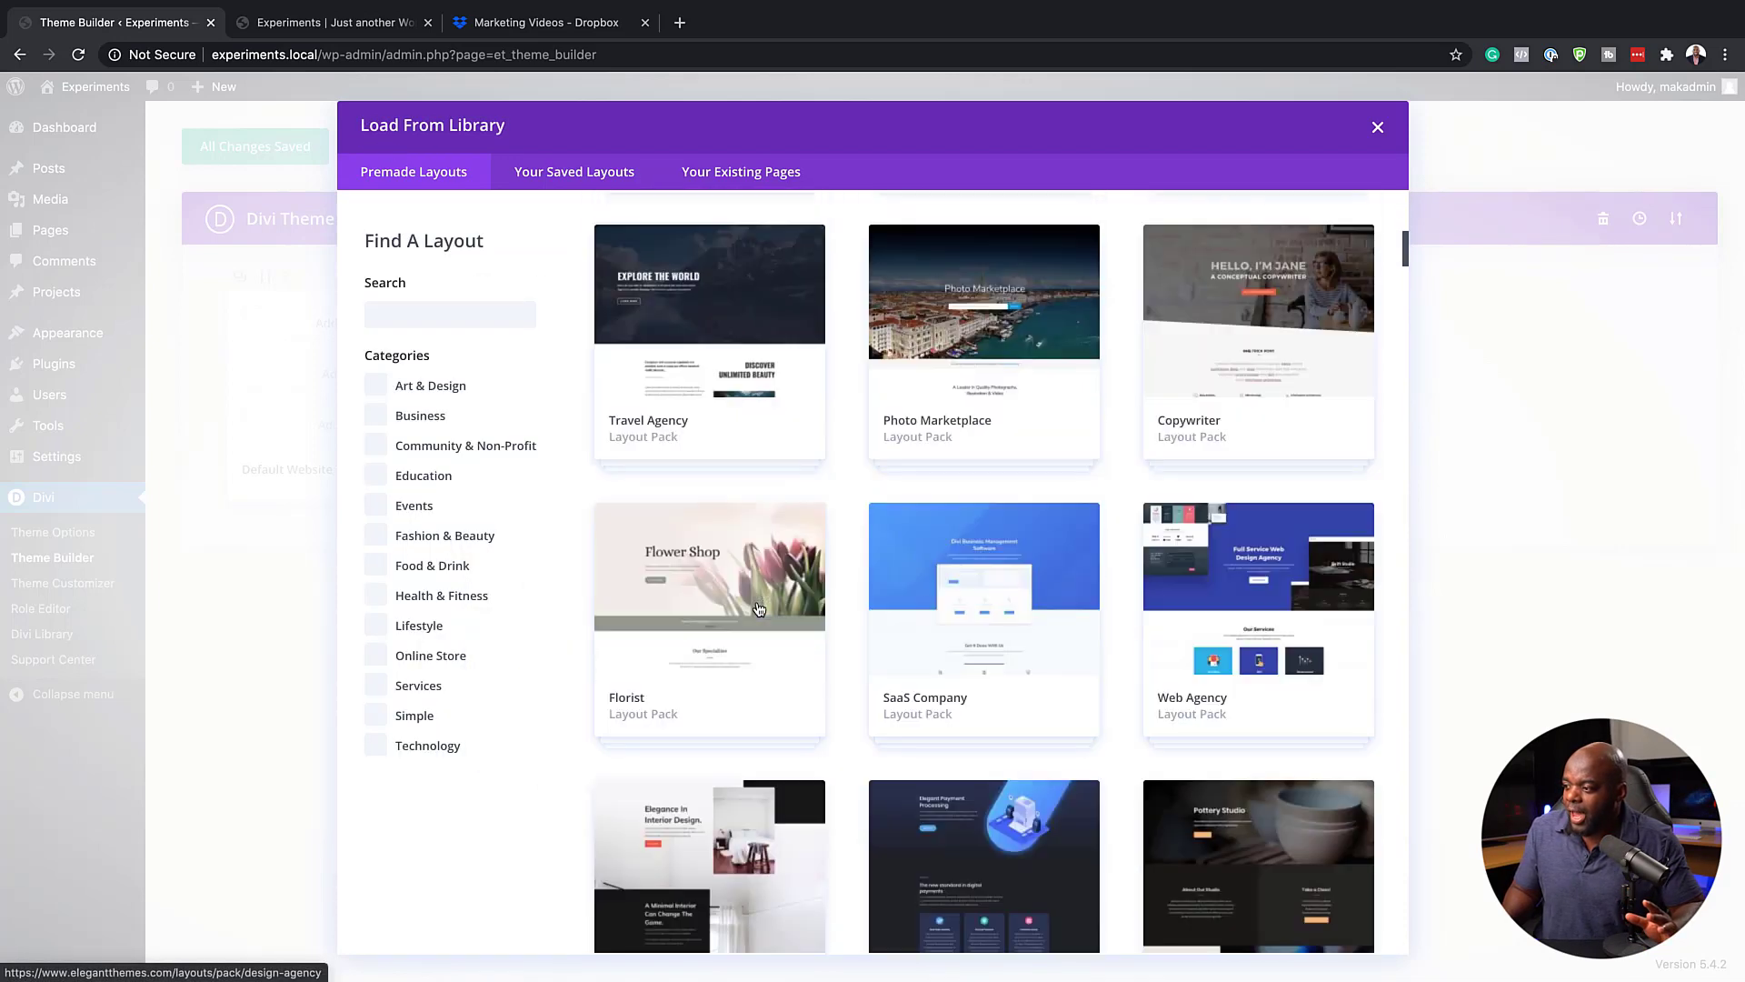
{"action": "left_click", "coordinate": [1245, 548]}
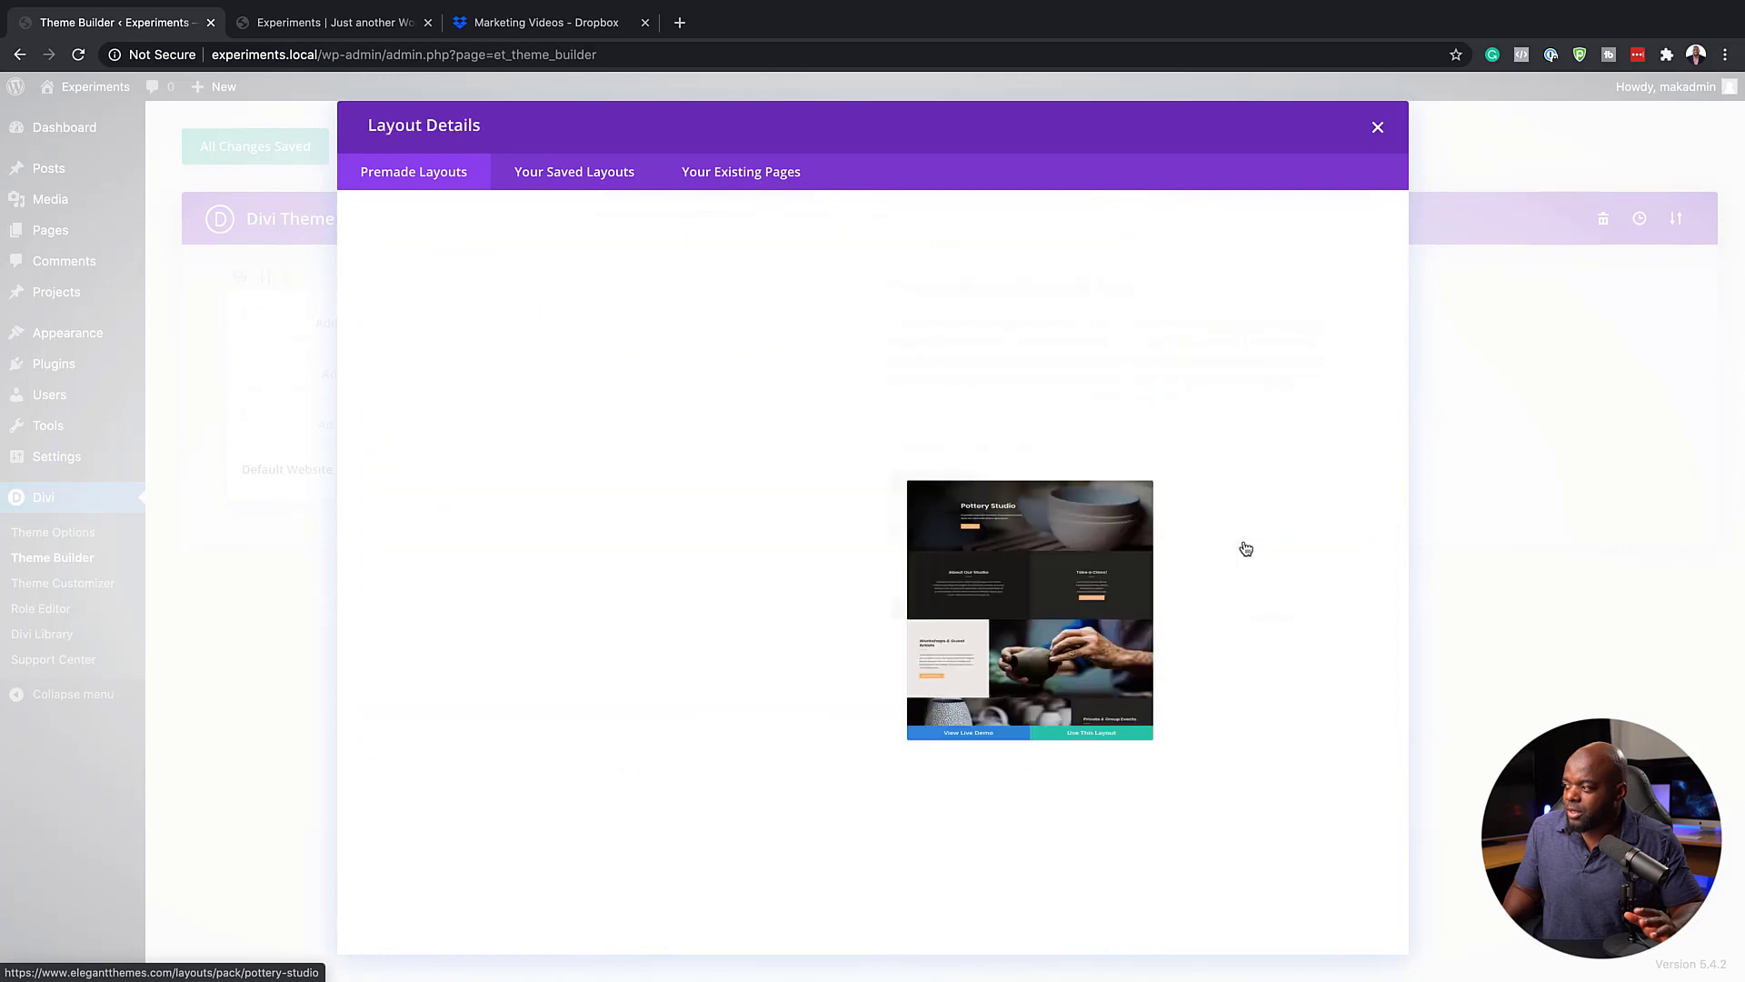
{"action": "scroll", "coordinate": [695, 642], "scroll_direction": "down", "scroll_amount": 10}
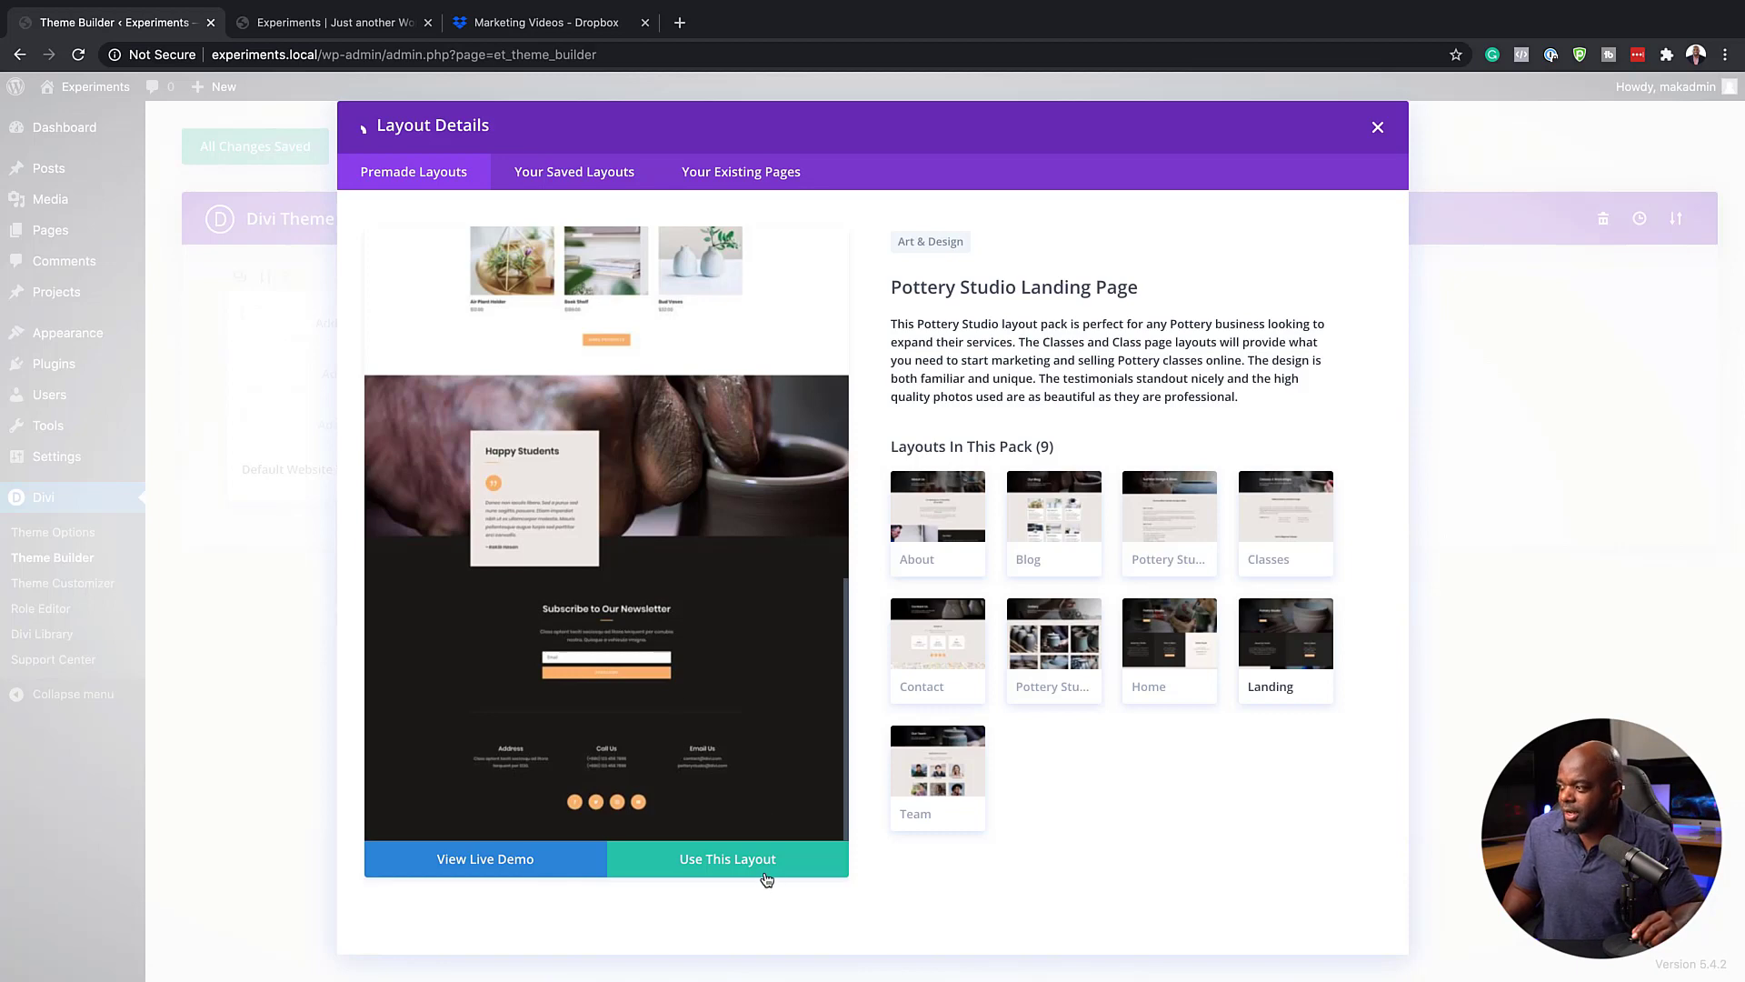
{"action": "left_click", "coordinate": [1053, 518]}
{"action": "scroll", "coordinate": [628, 662], "scroll_direction": "down", "scroll_amount": 5}
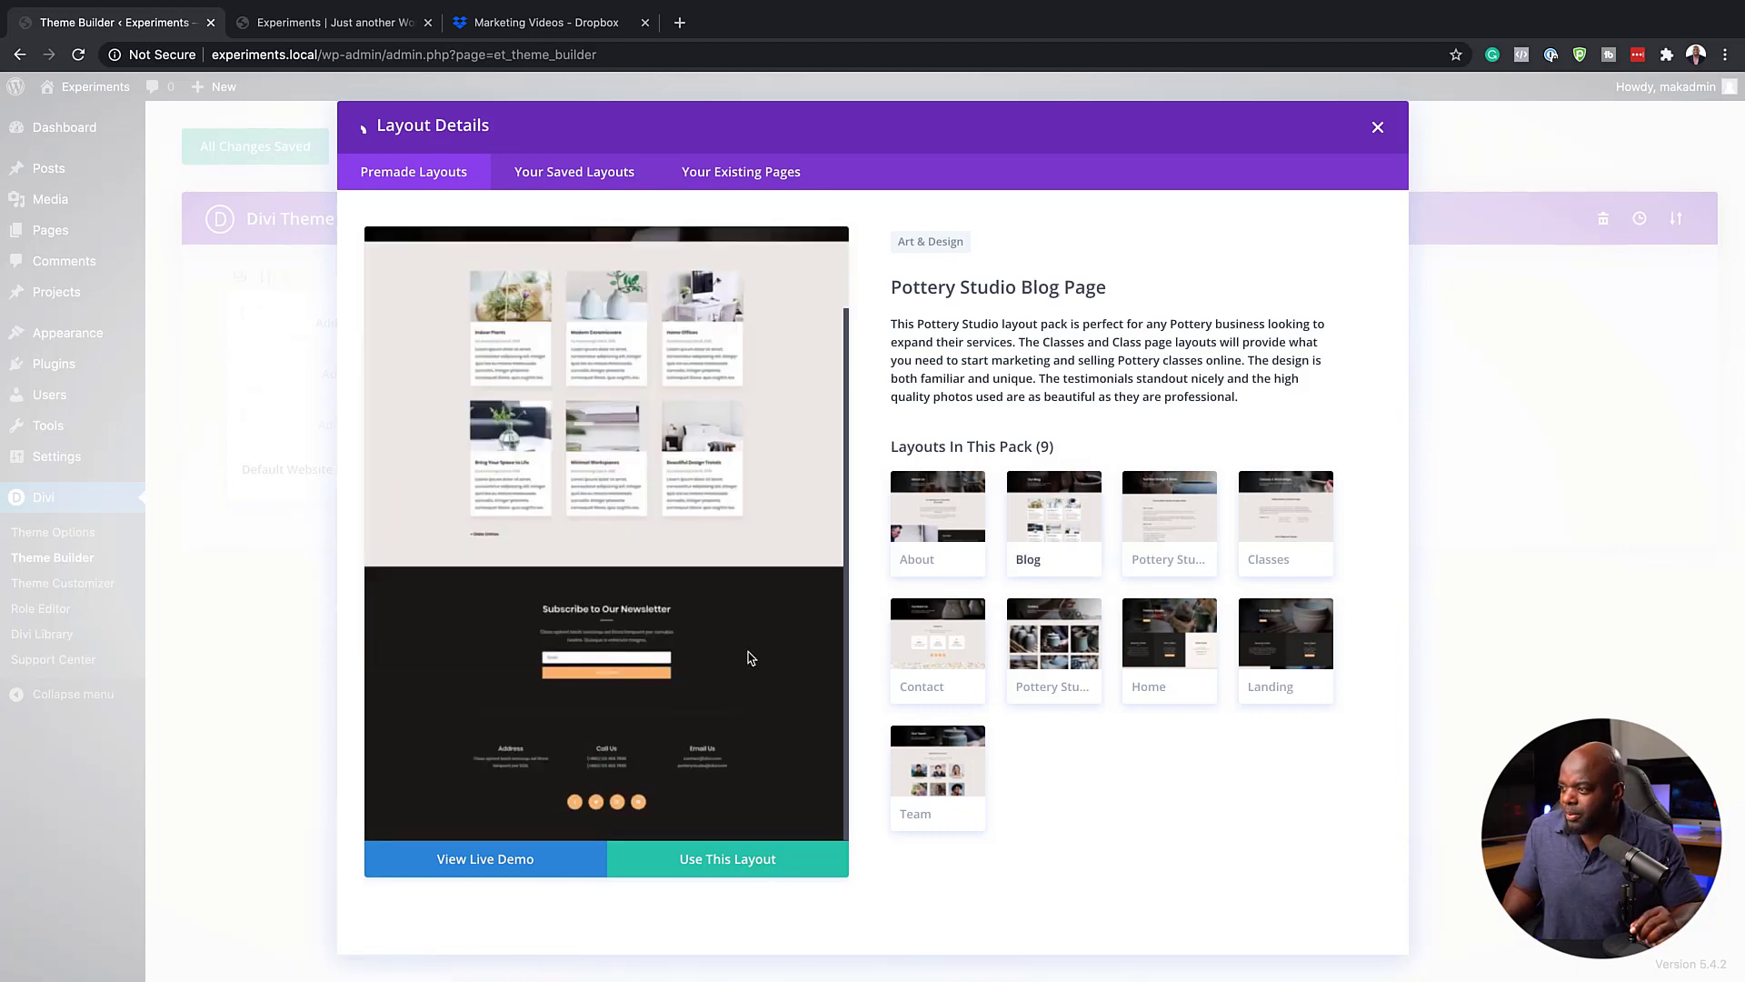
{"action": "left_click", "coordinate": [750, 864]}
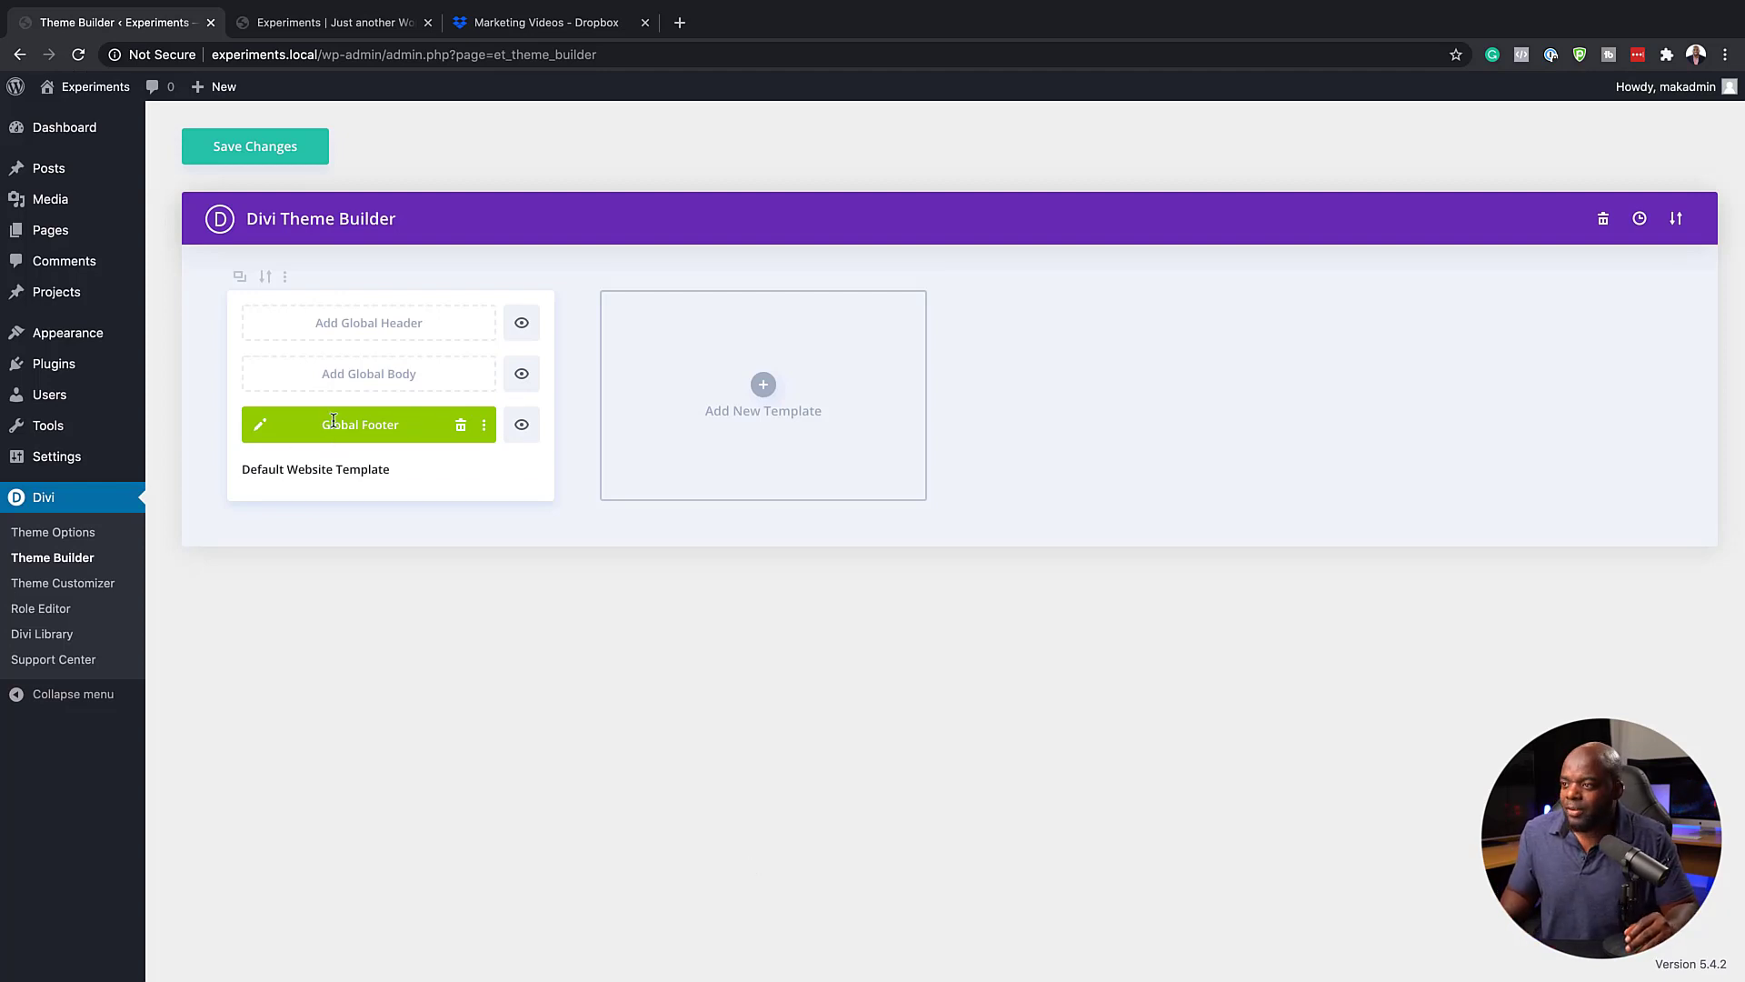
Open the global footer for editing and delete its Page Title and Class Details sections from the layers list
{"action": "left_click", "coordinate": [264, 426]}
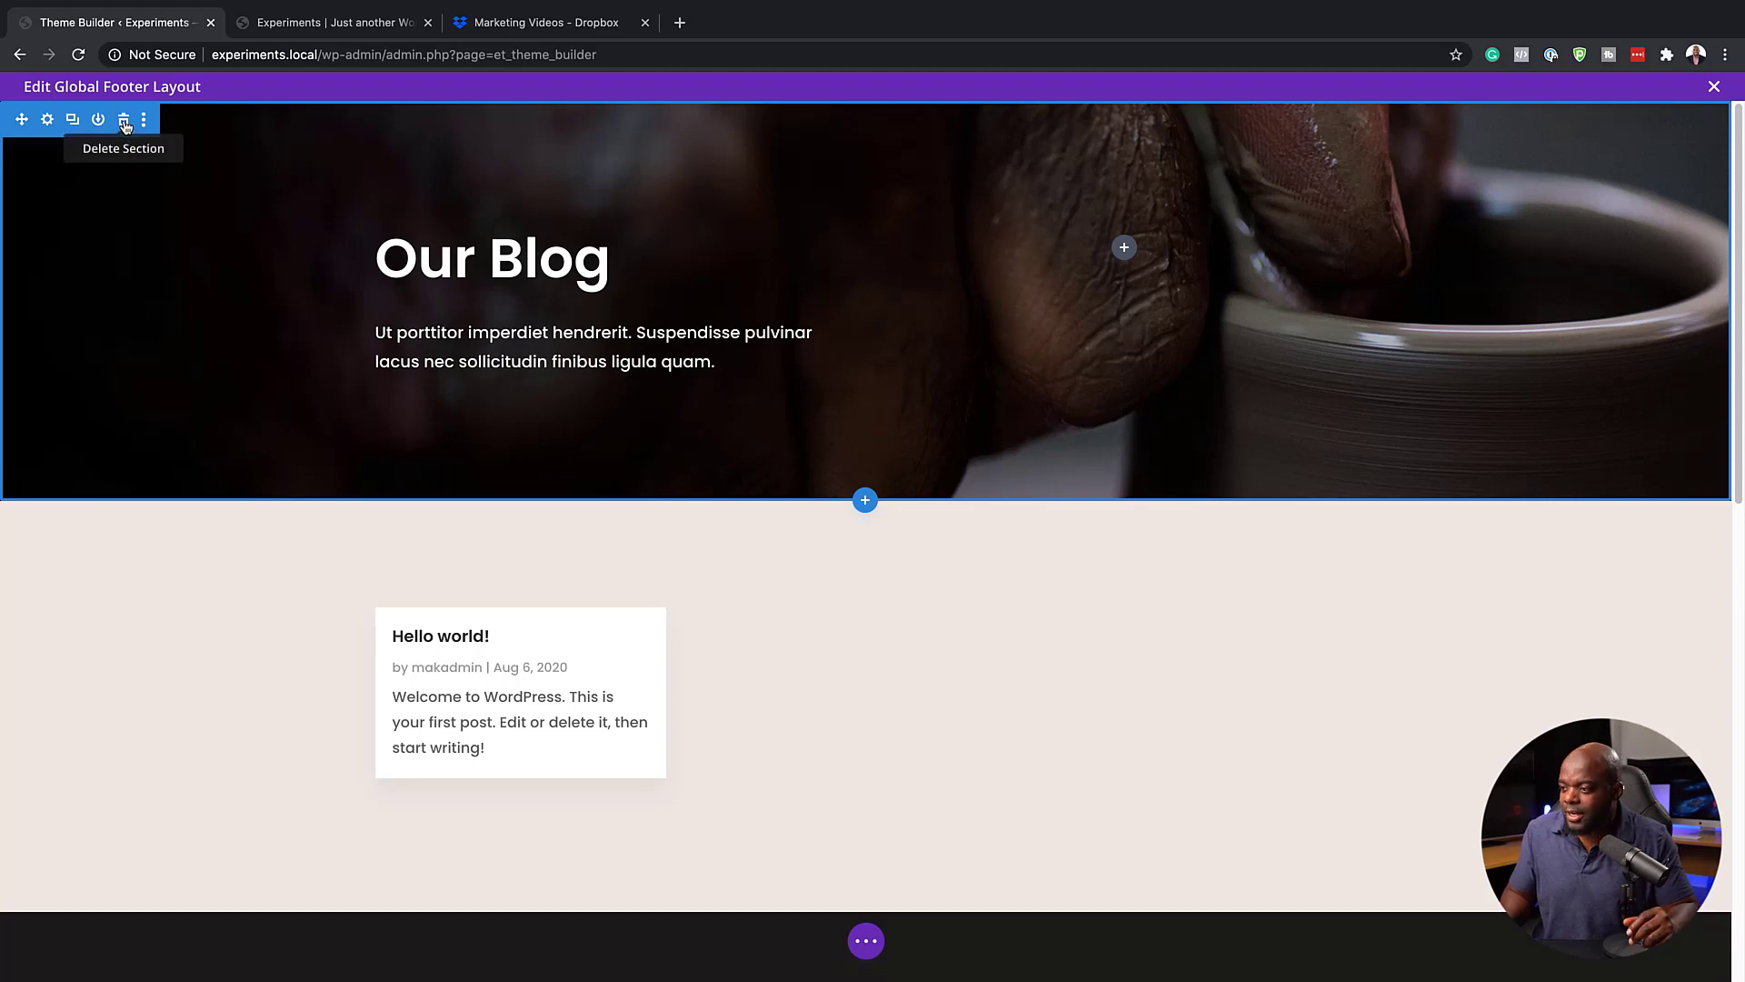
{"action": "left_click", "coordinate": [866, 943]}
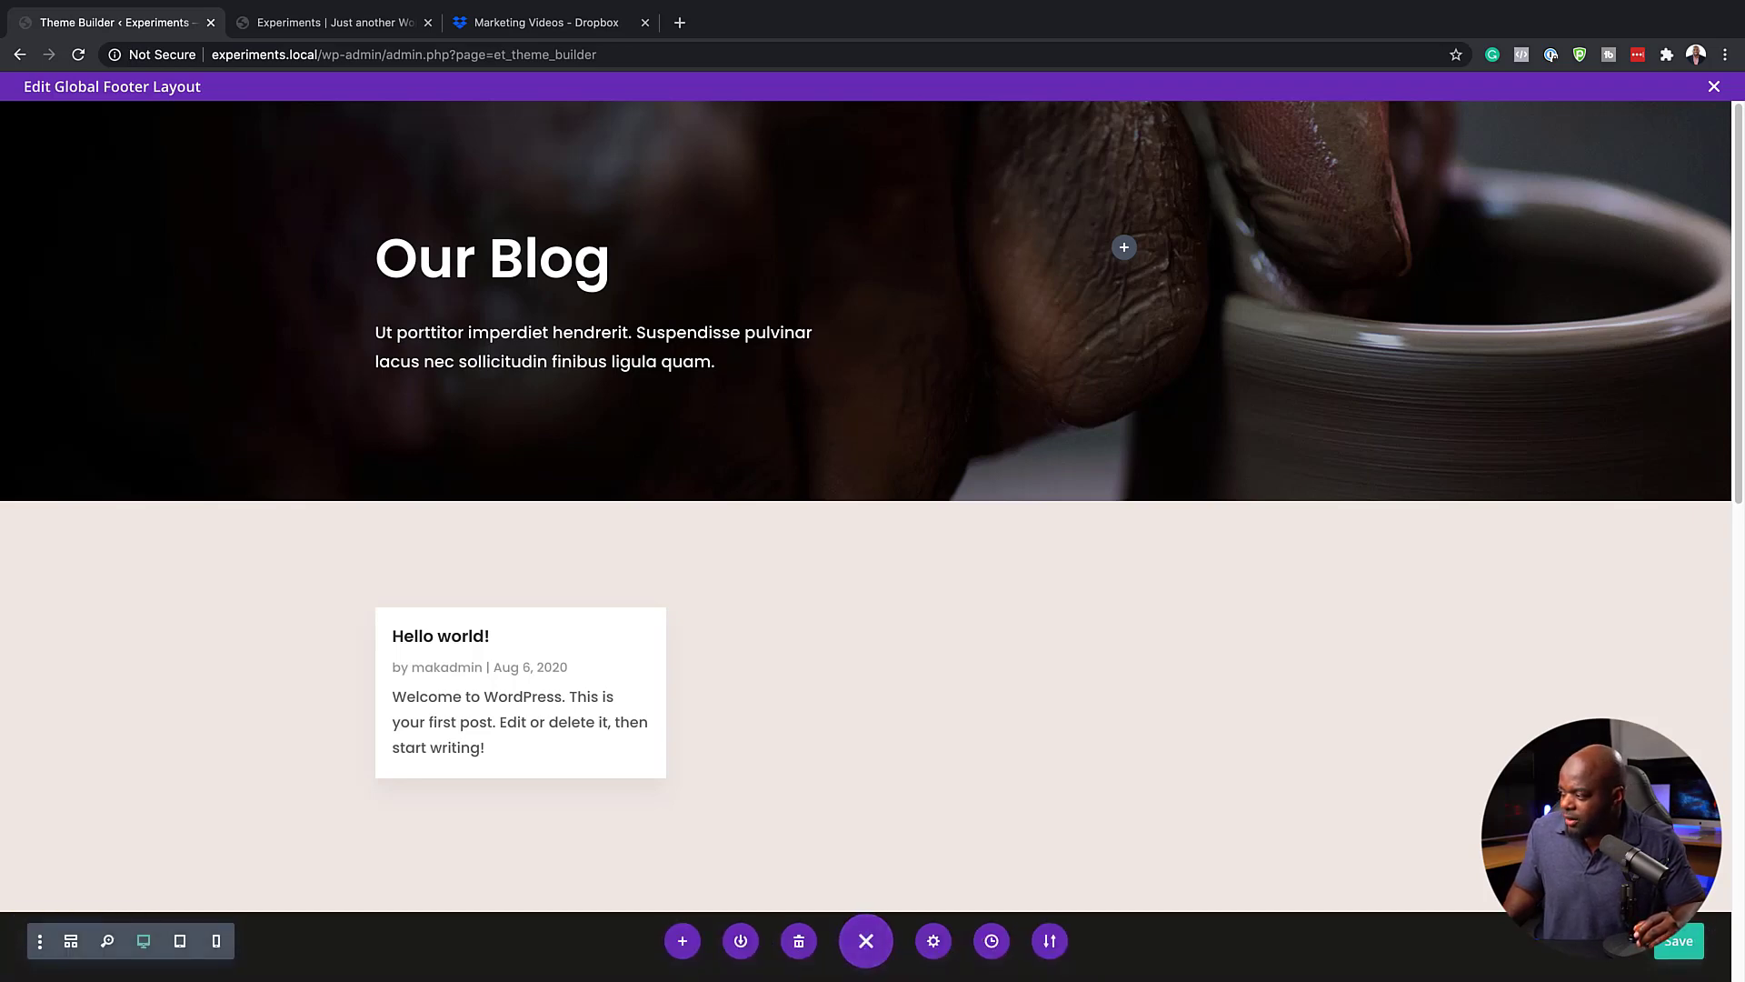
{"action": "left_click", "coordinate": [1597, 941]}
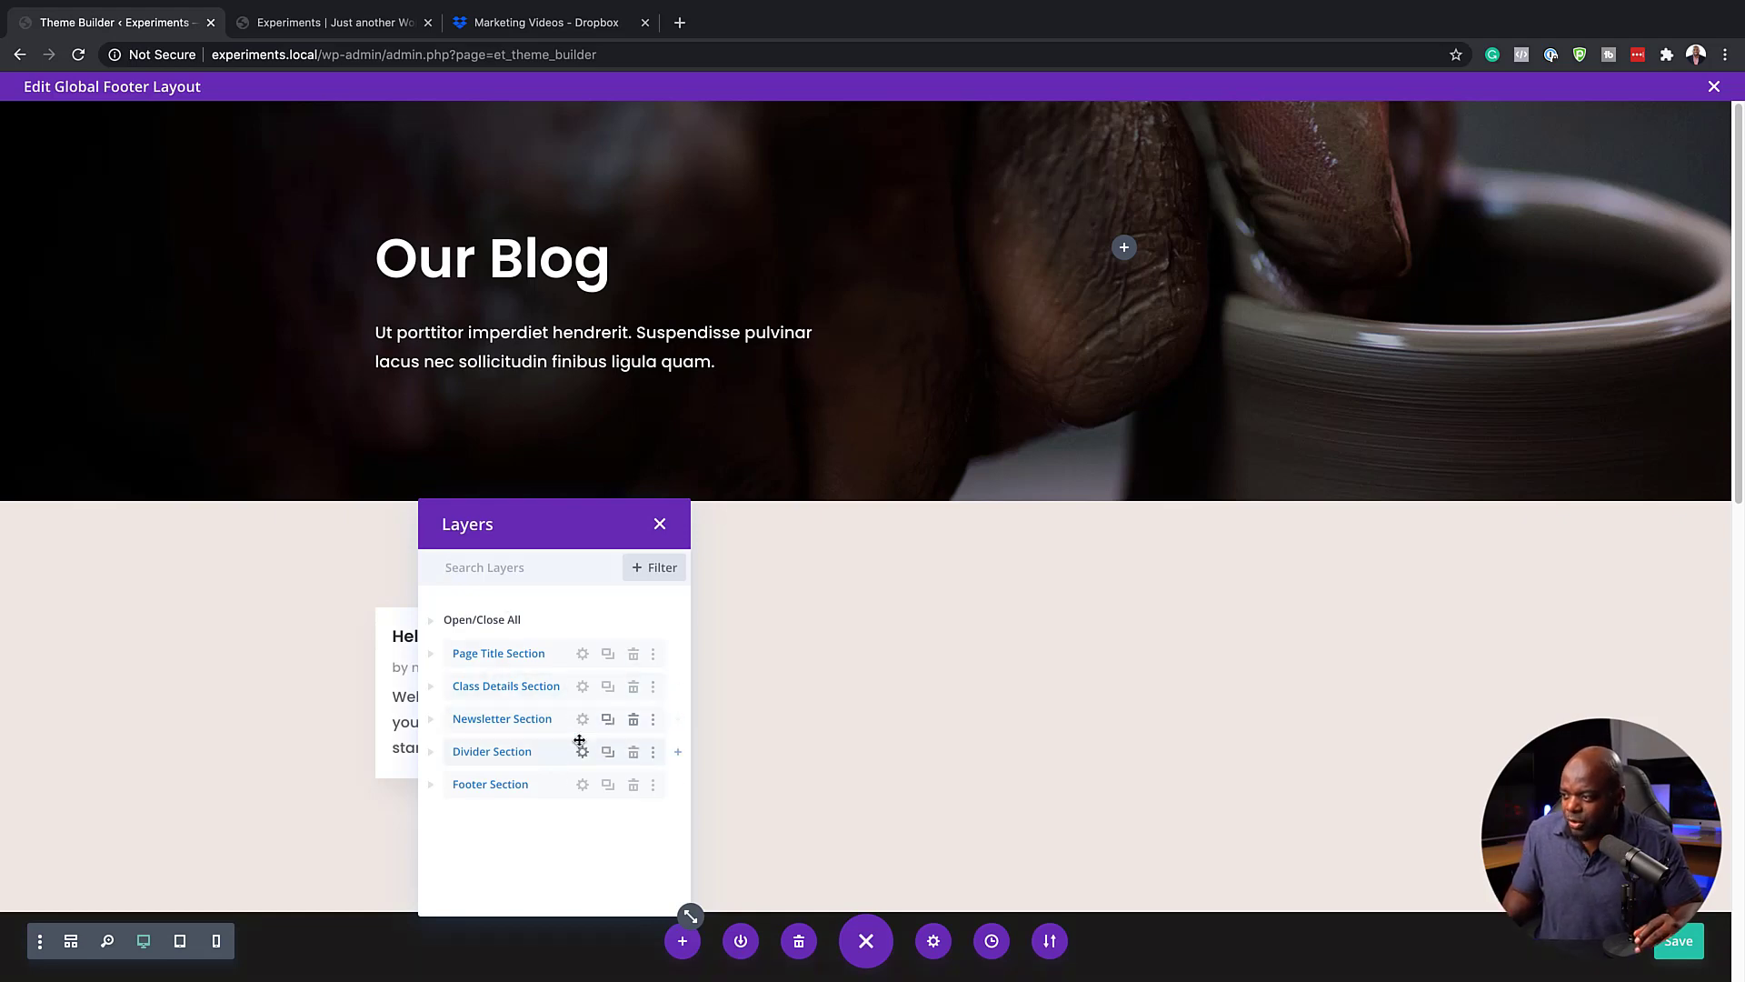
{"action": "left_click", "coordinate": [633, 654]}
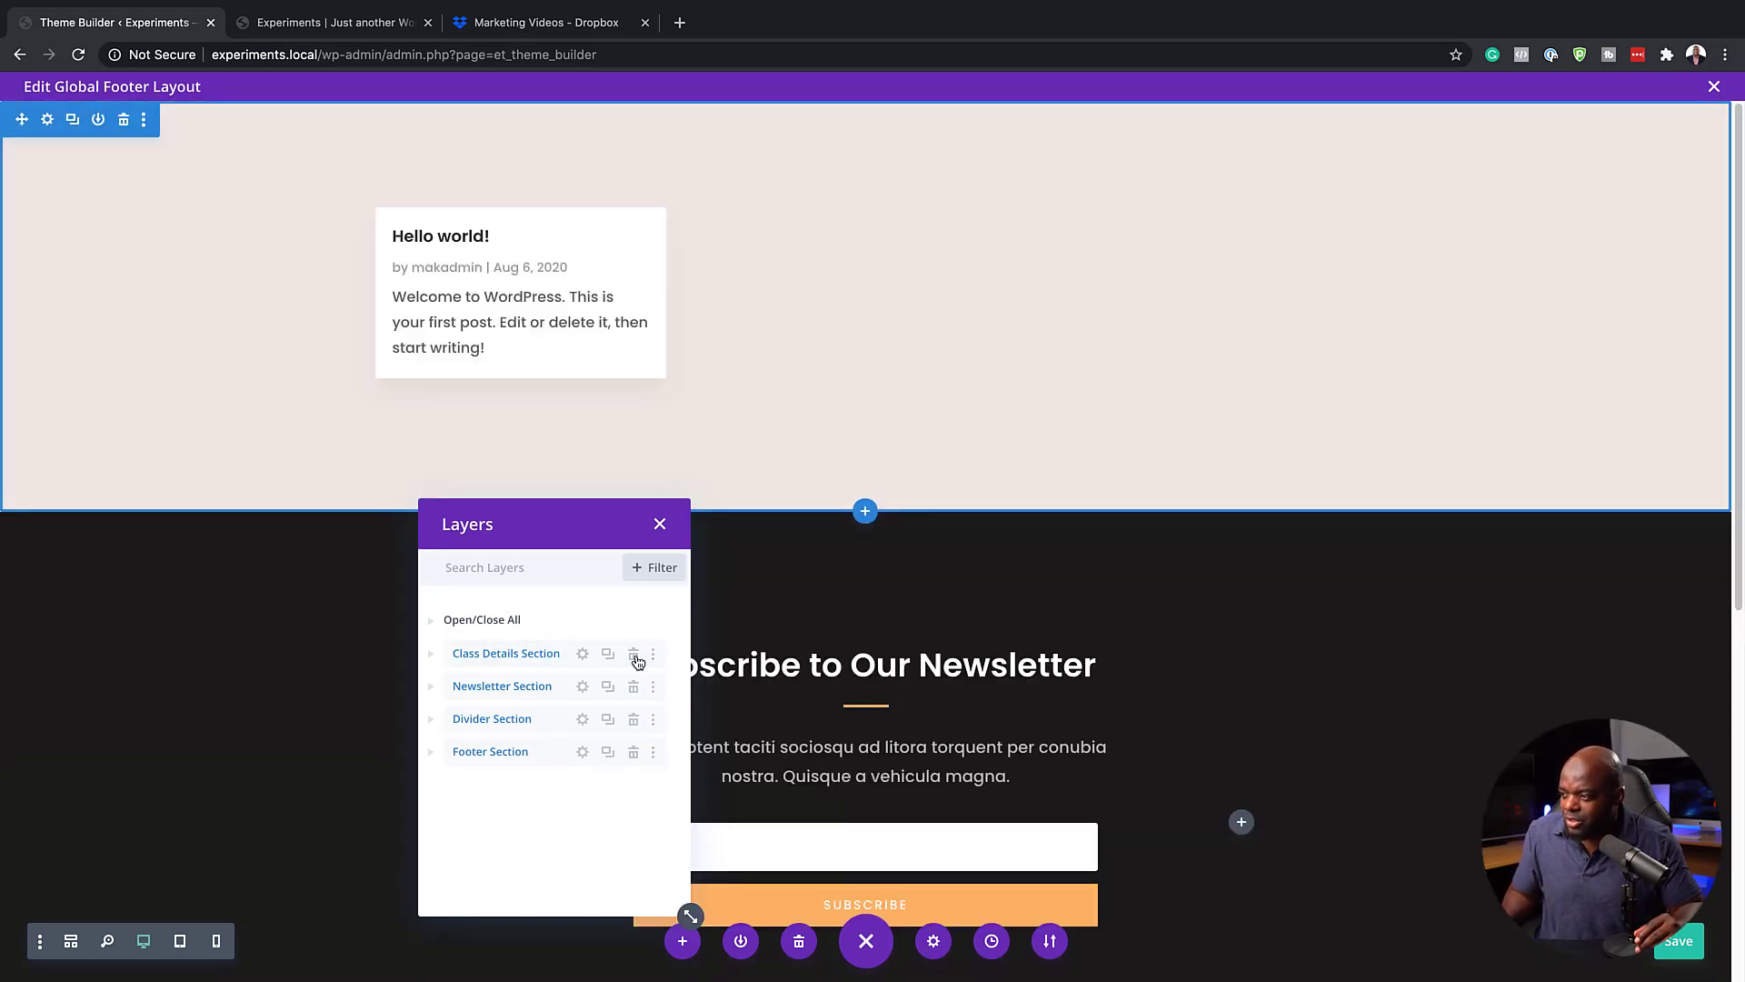
{"action": "left_click", "coordinate": [633, 655]}
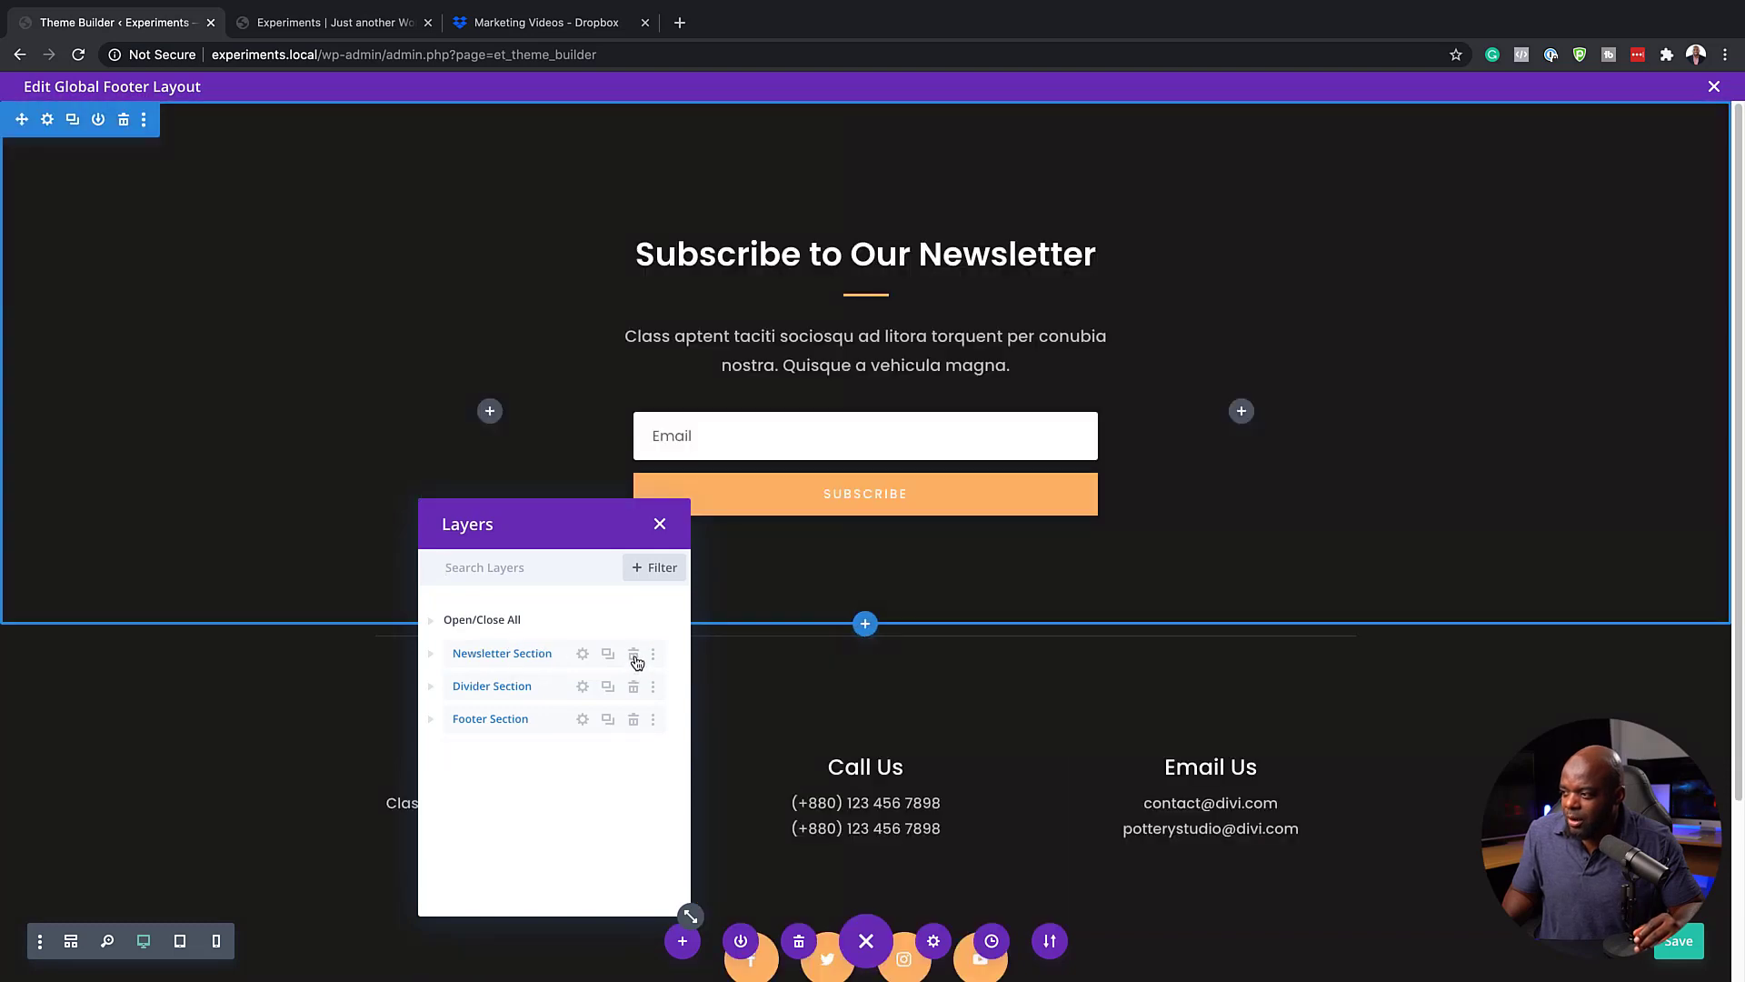
Try deleting the Newsletter and Divider sections, undo both deletions, and close the layers list
{"action": "left_click", "coordinate": [633, 654]}
{"action": "left_click", "coordinate": [634, 656]}
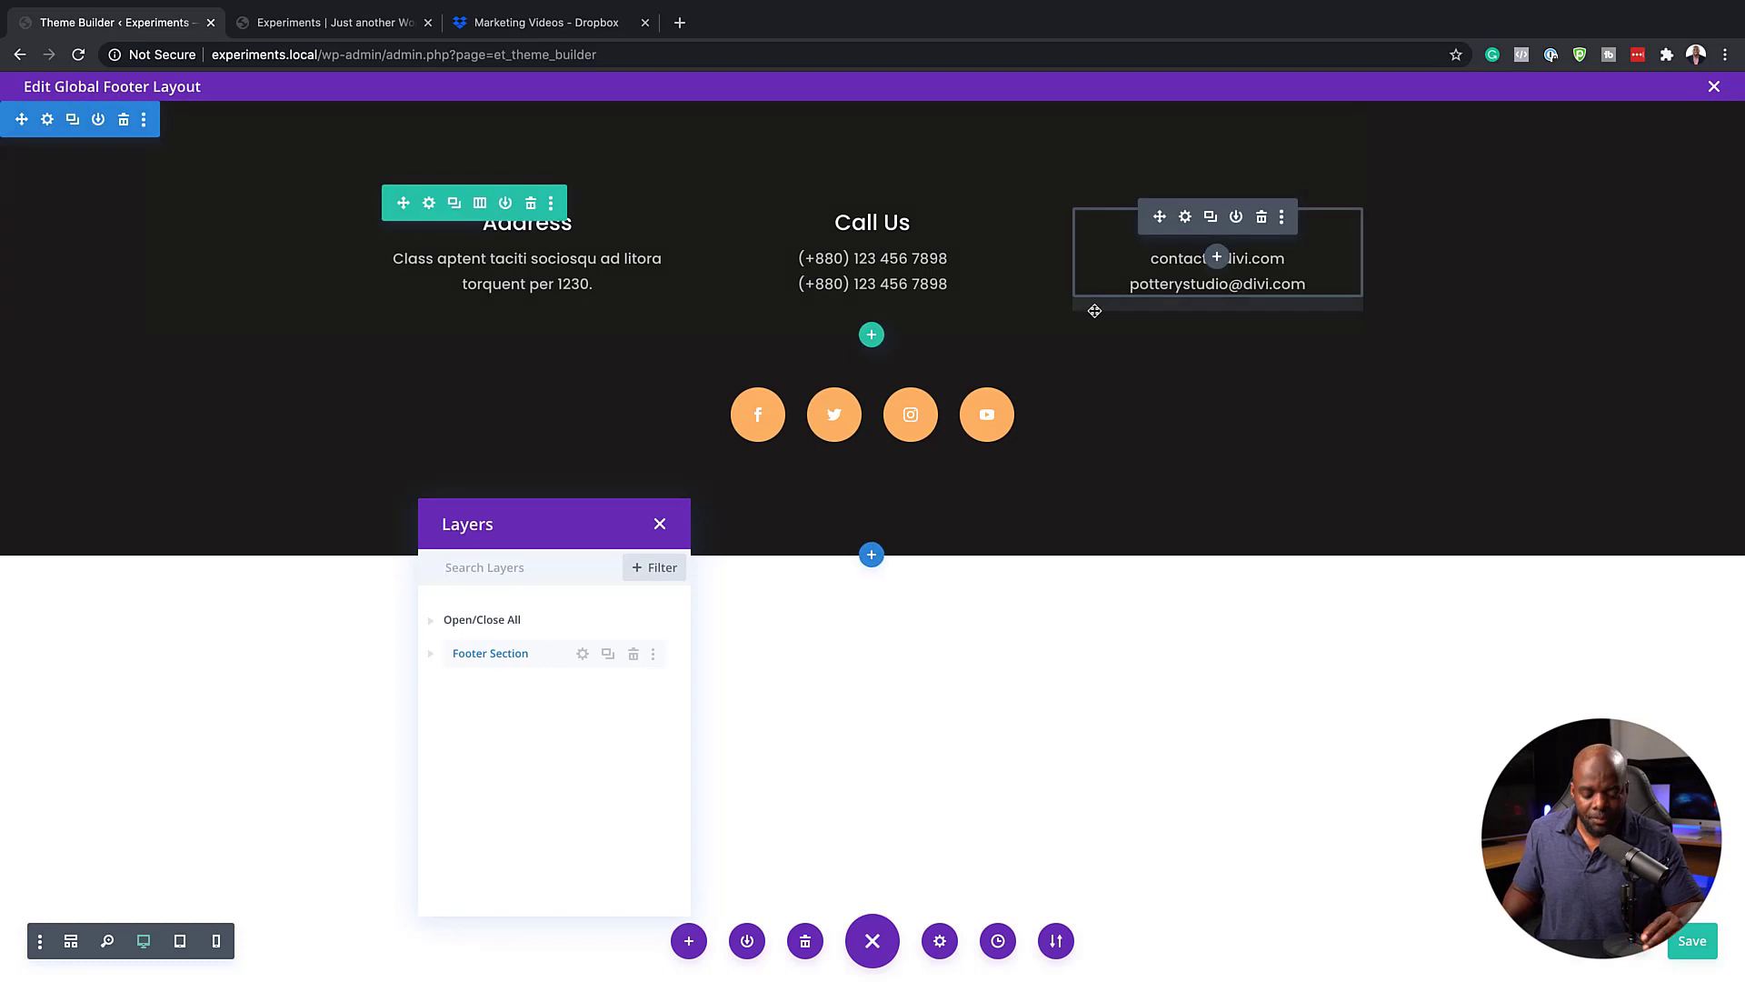
{"action": "key", "text": "ctrl+z"}
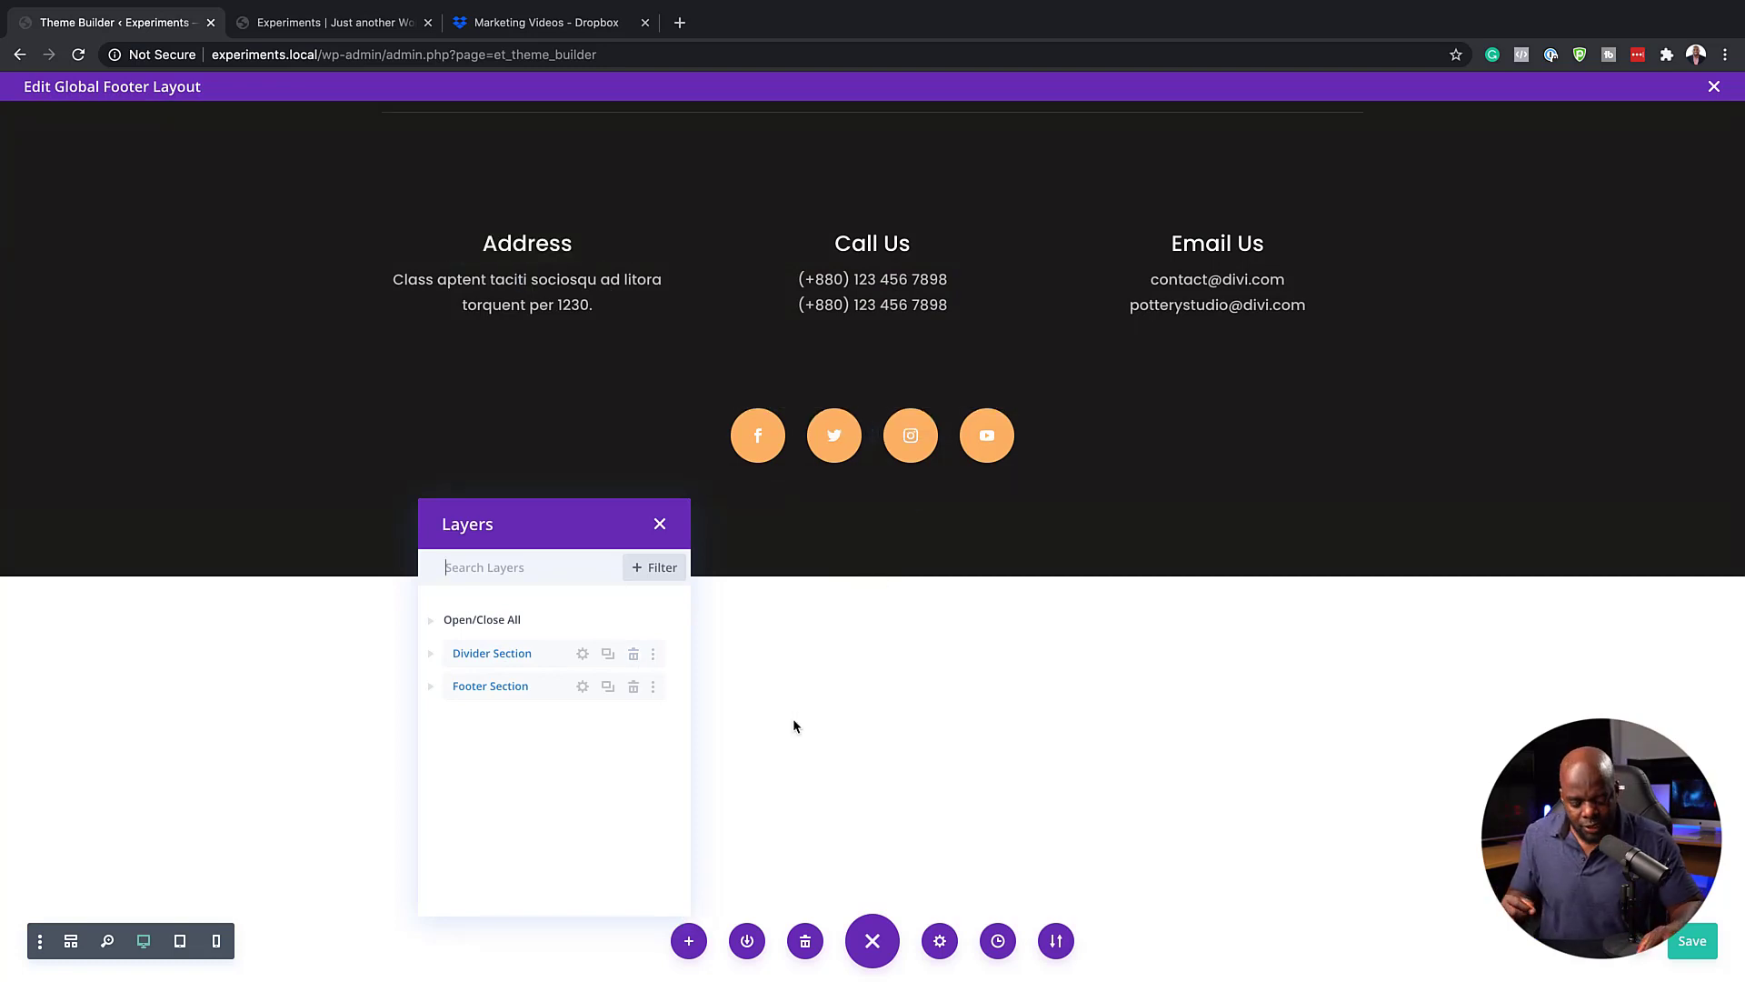
{"action": "key", "text": "ctrl+z"}
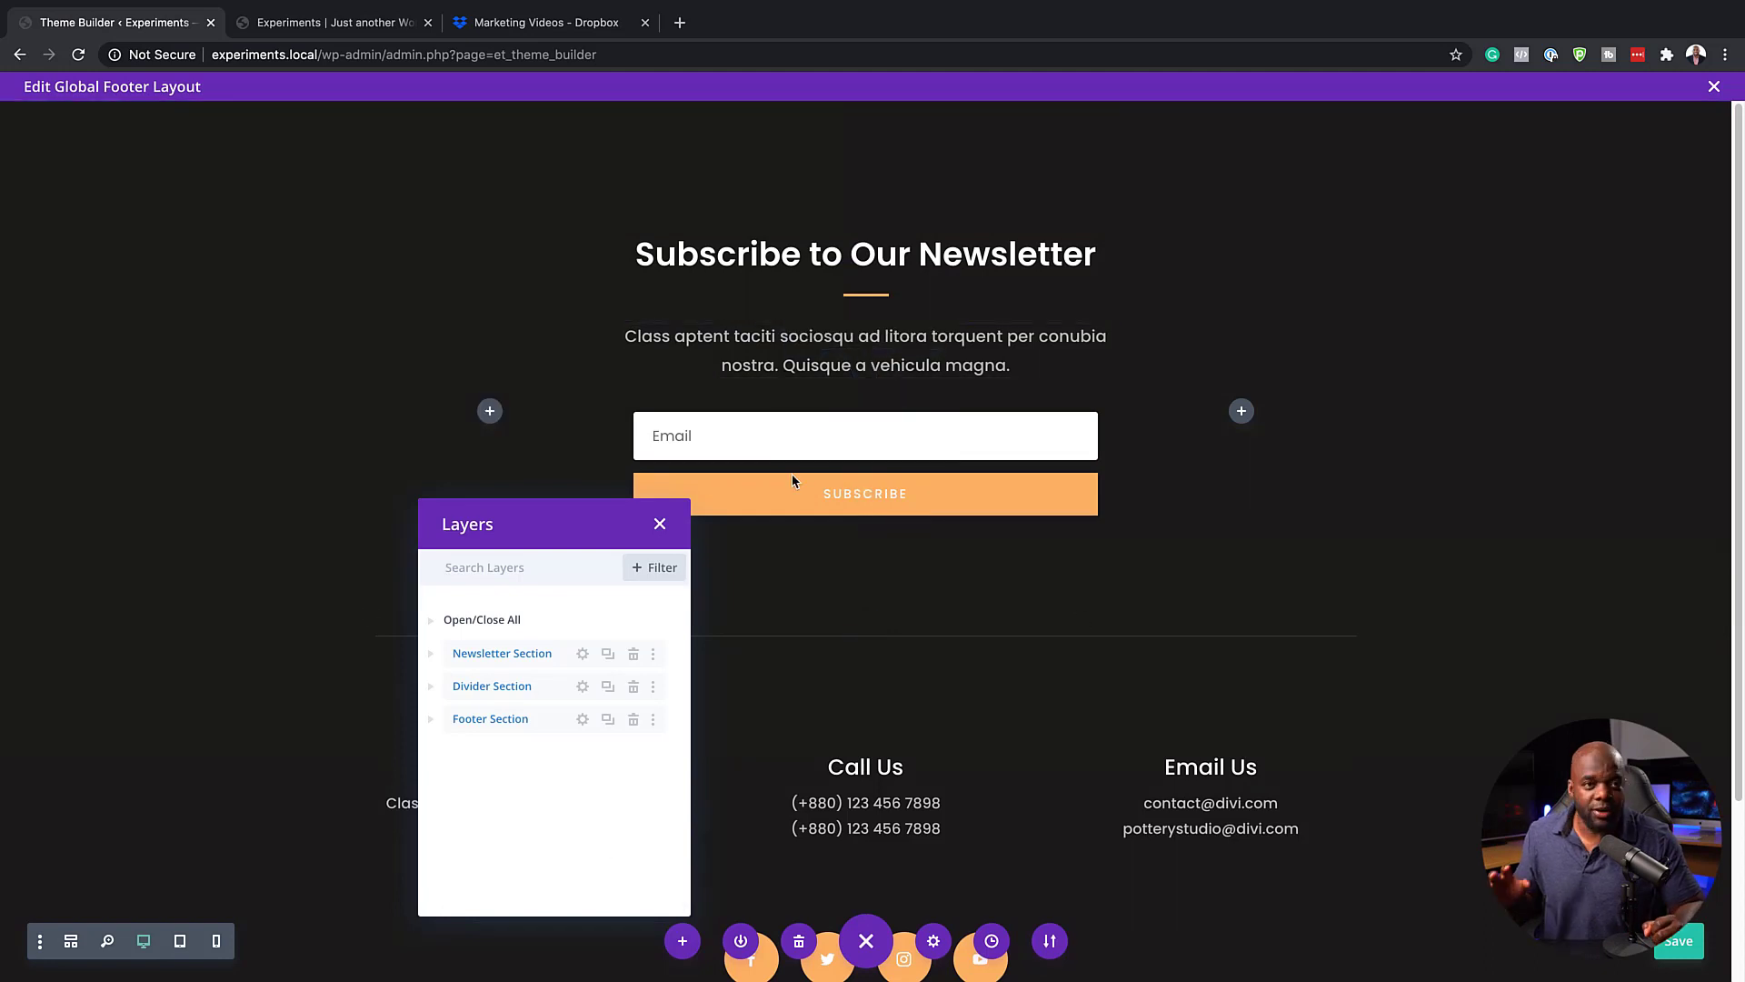
{"action": "left_click", "coordinate": [661, 526]}
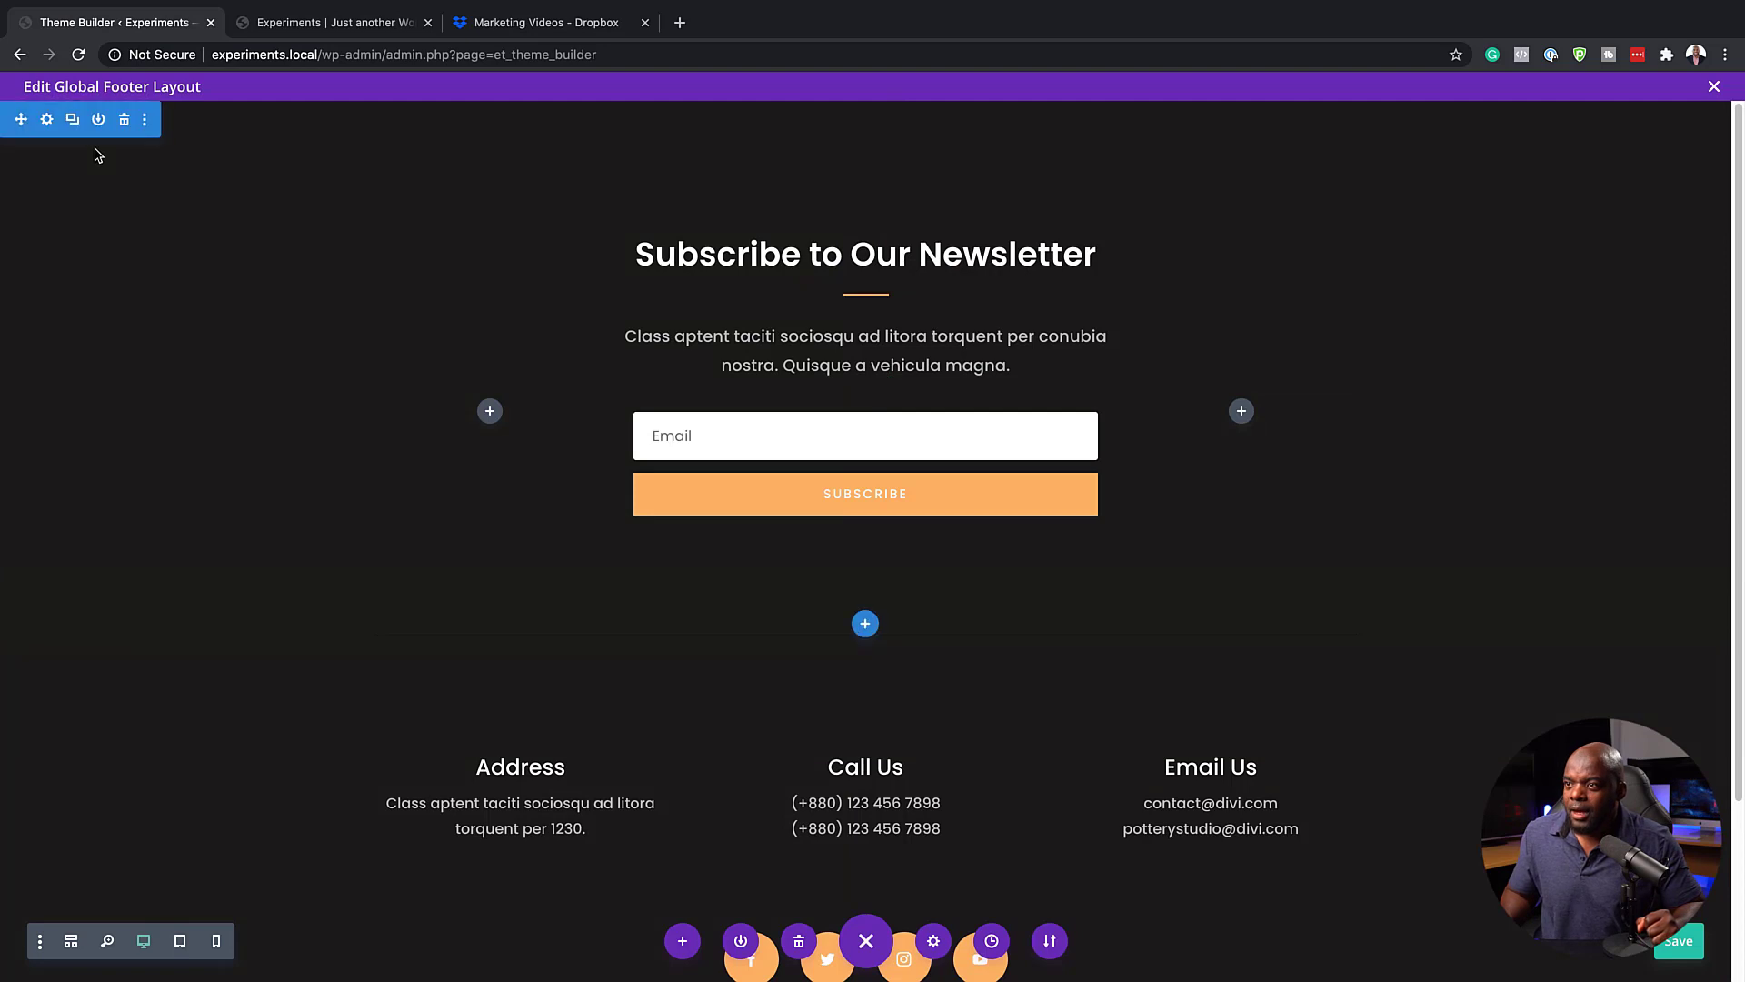
Set the newsletter section's background color to #1c1616, copy that hex value, and save the section settings
{"action": "left_click", "coordinate": [50, 125]}
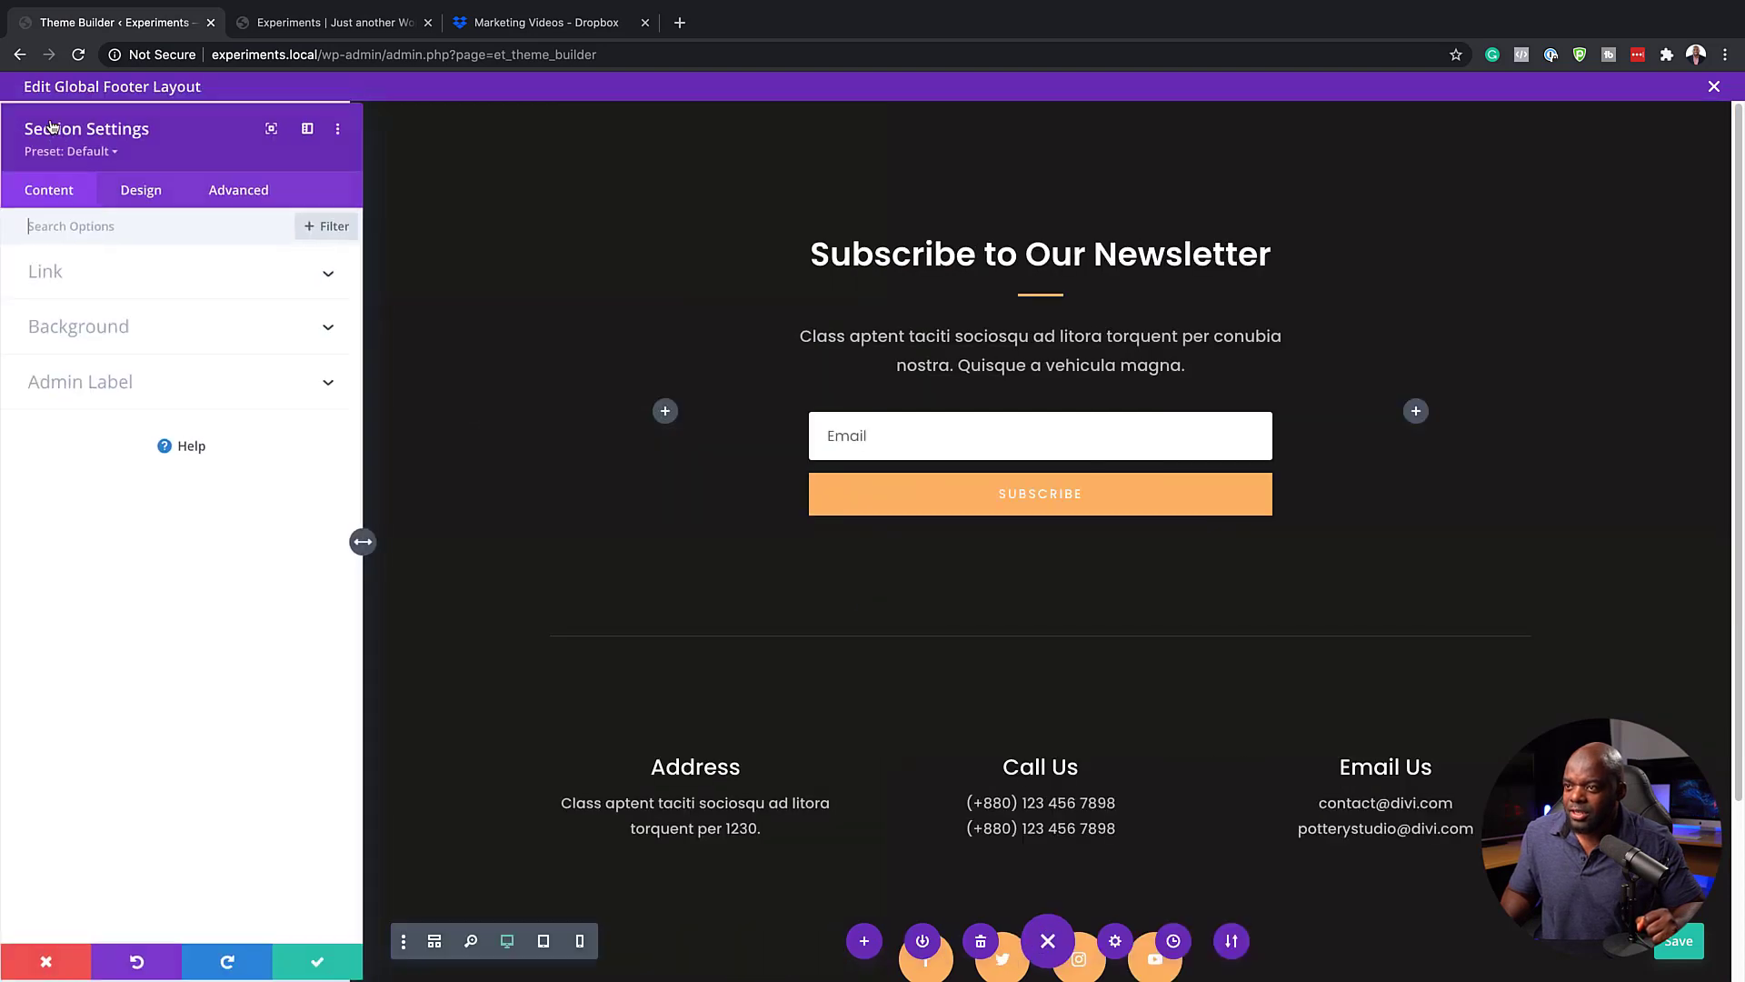
{"action": "left_click", "coordinate": [110, 325]}
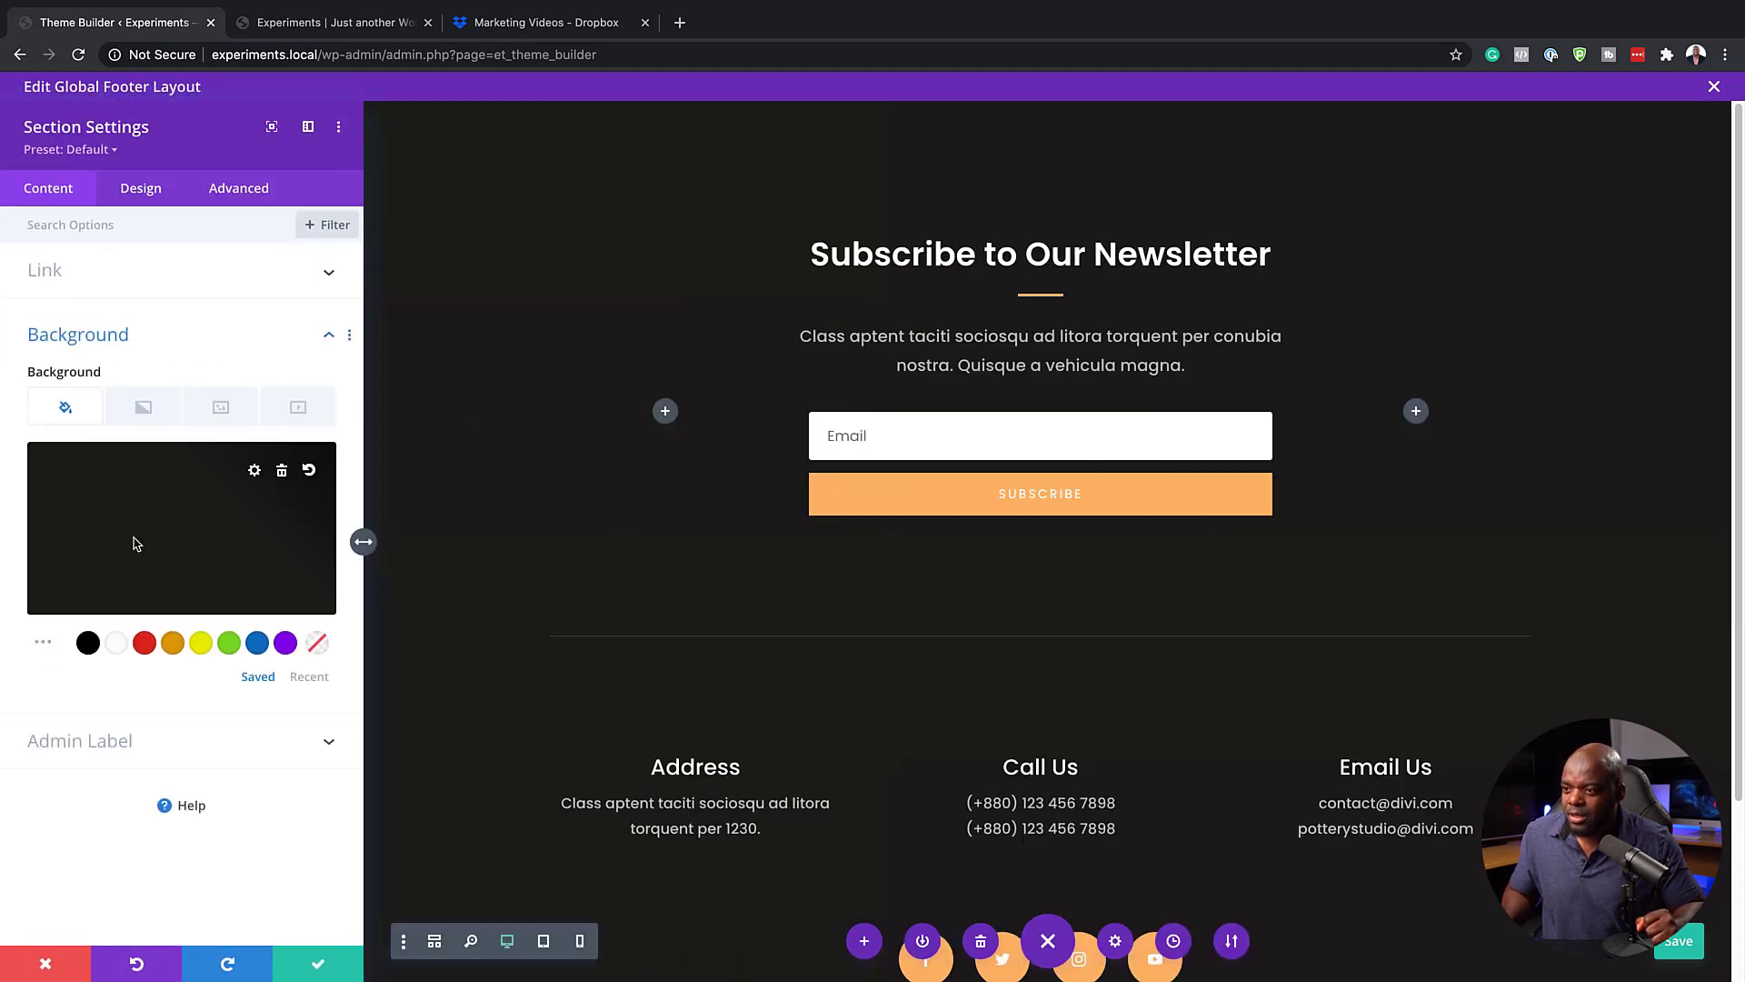
{"action": "left_click_drag", "start_coordinate": [56, 598], "coordinate": [20, 600]}
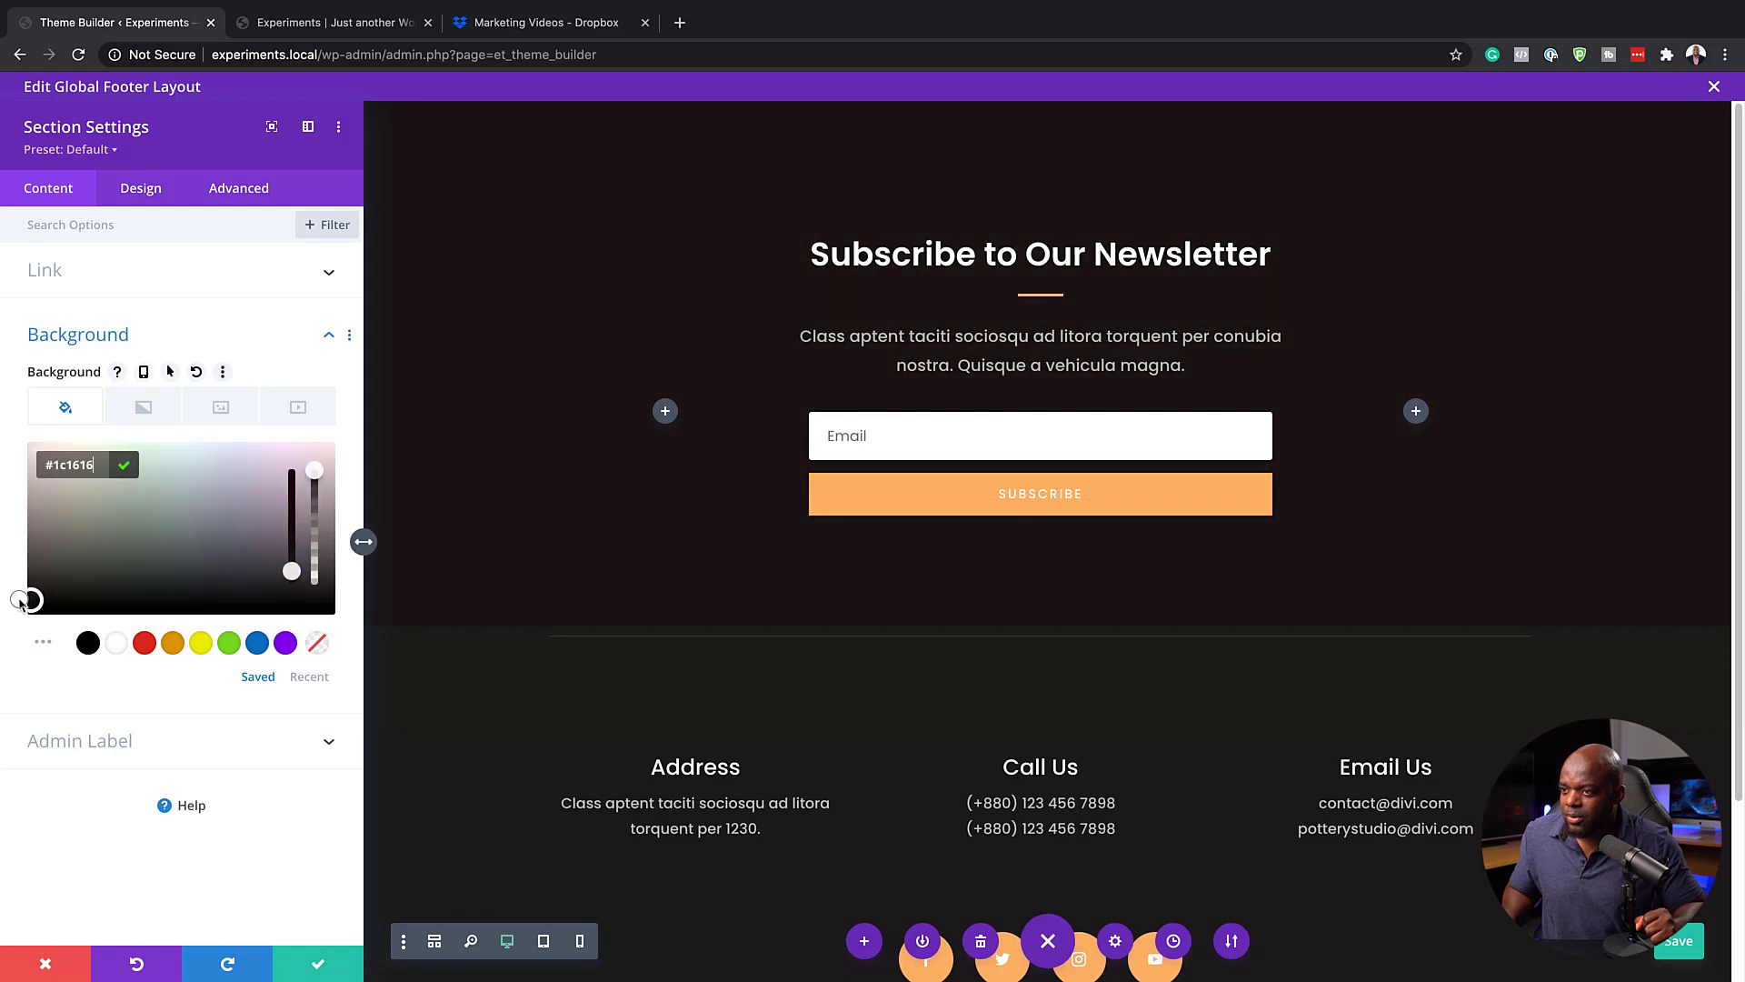
{"action": "left_click", "coordinate": [124, 466]}
{"action": "left_click", "coordinate": [65, 560]}
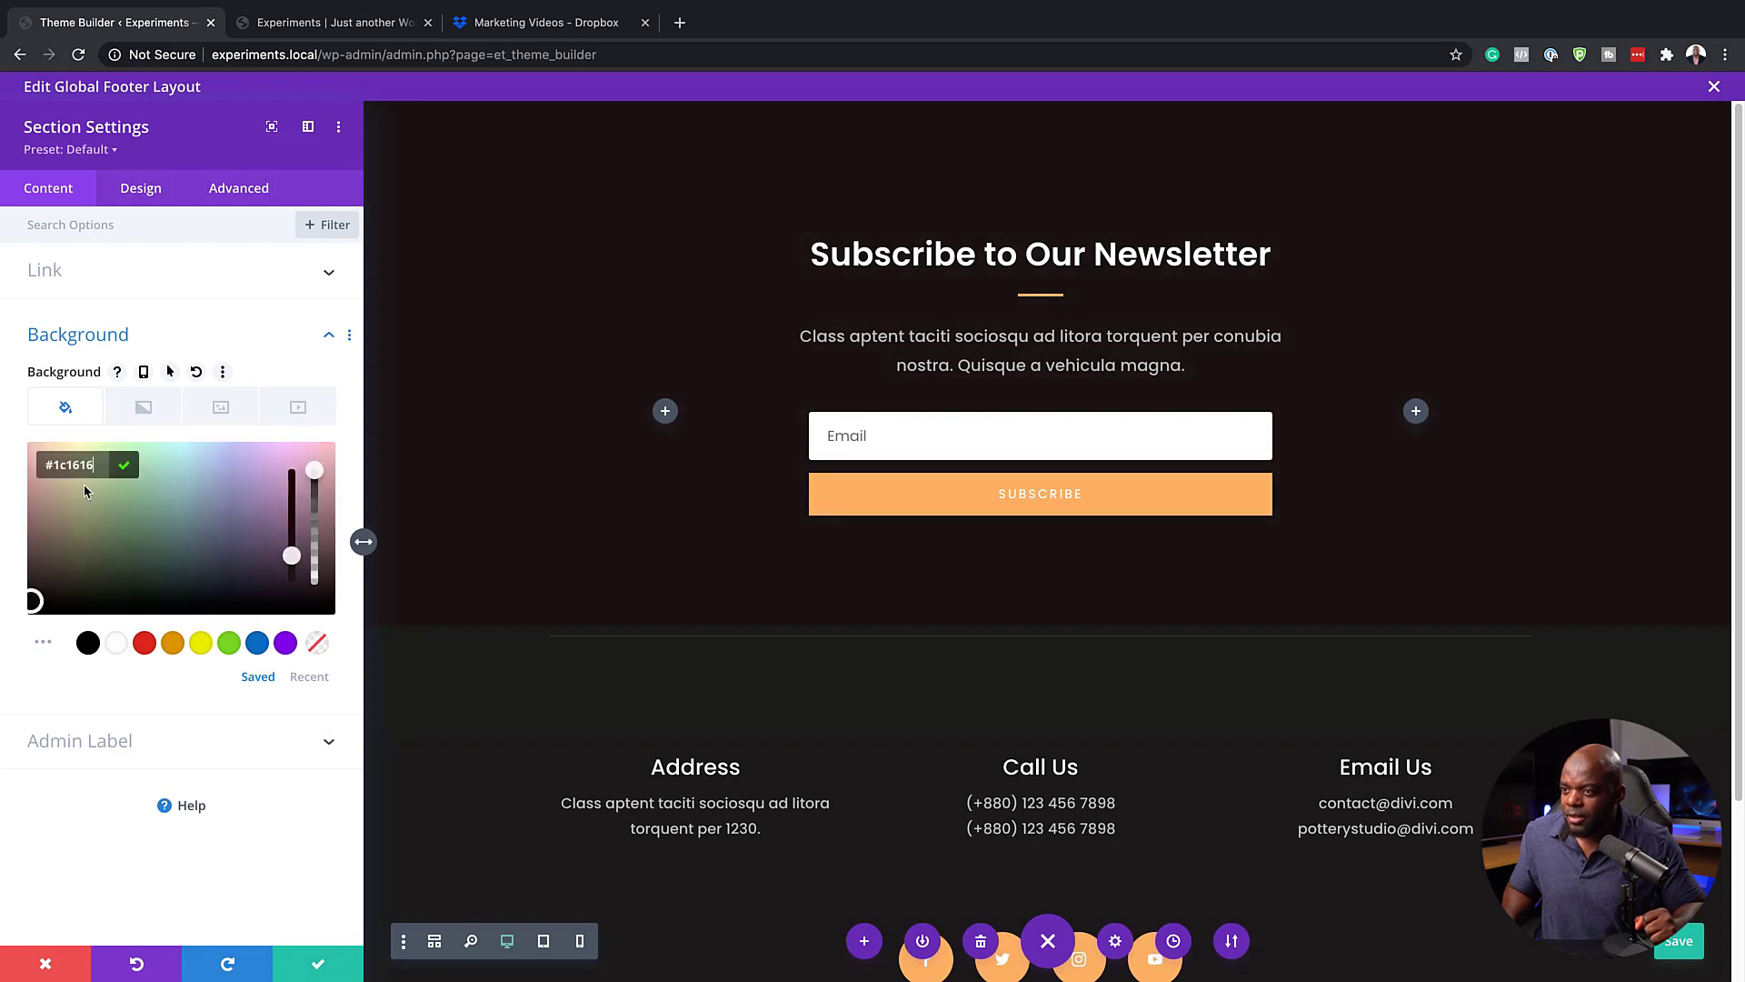
{"action": "left_click", "coordinate": [100, 466]}
{"action": "key", "text": "super+c"}
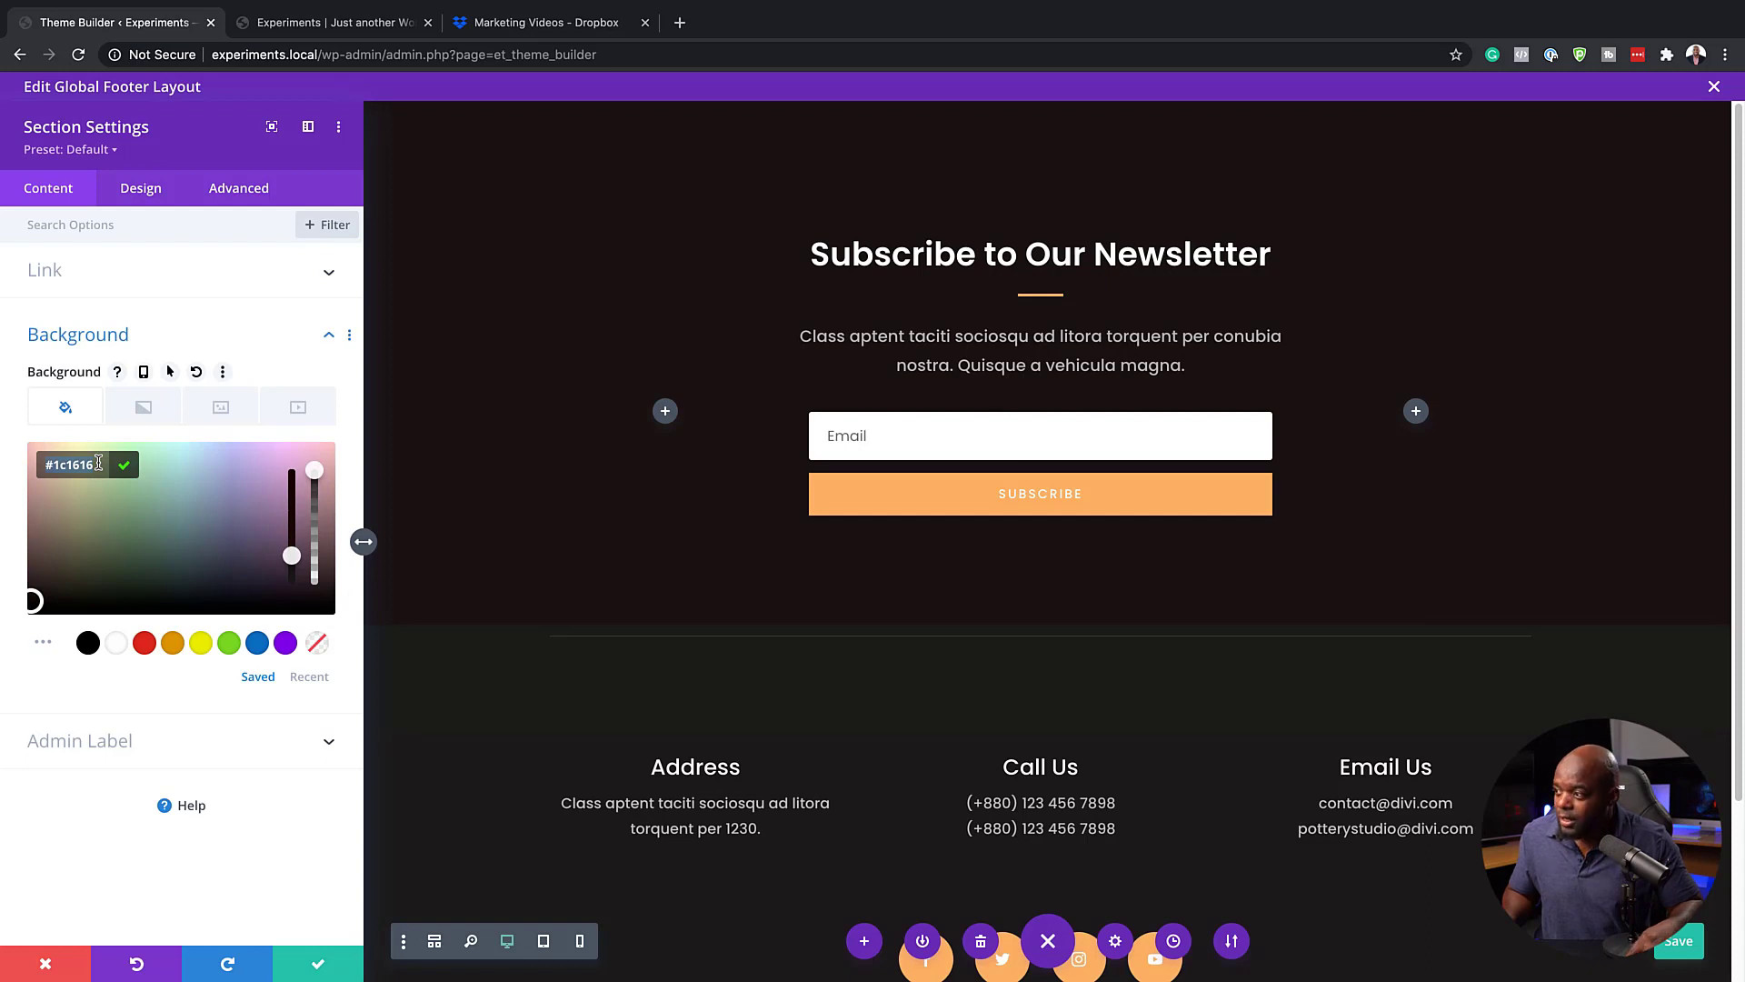
{"action": "left_click", "coordinate": [319, 964]}
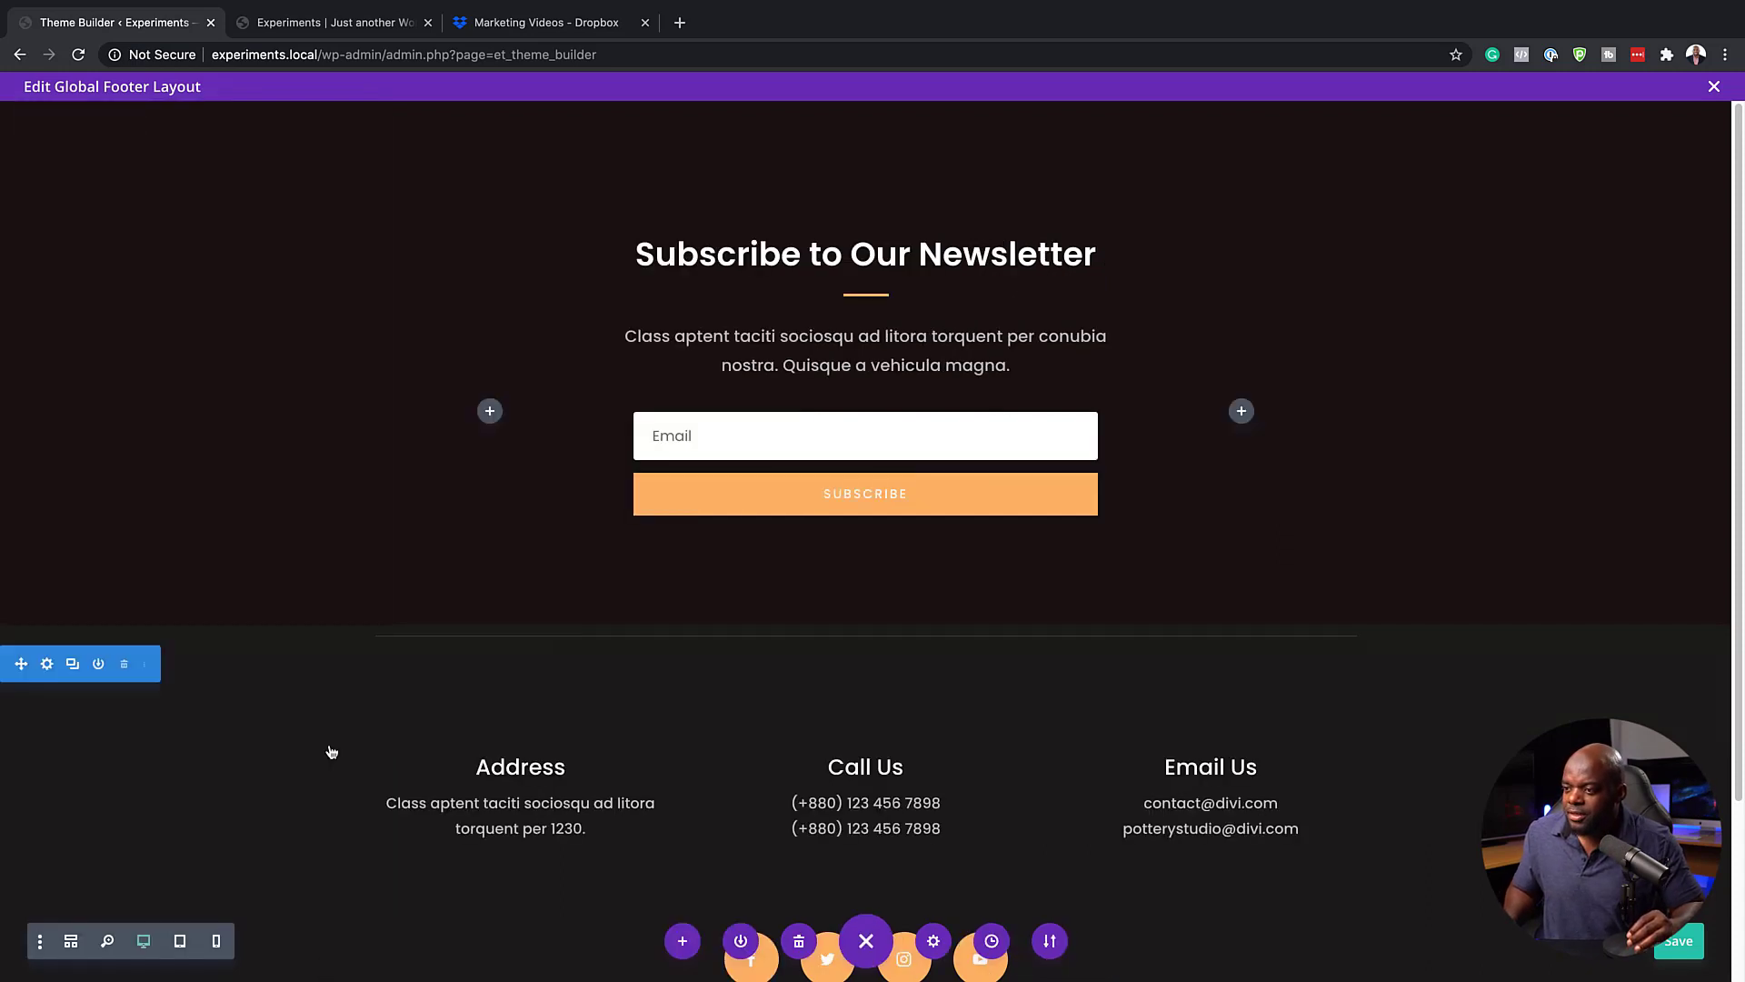
Set the background color of the footer section with the contact details to #1c1616 and save its settings
{"action": "left_click", "coordinate": [48, 665]}
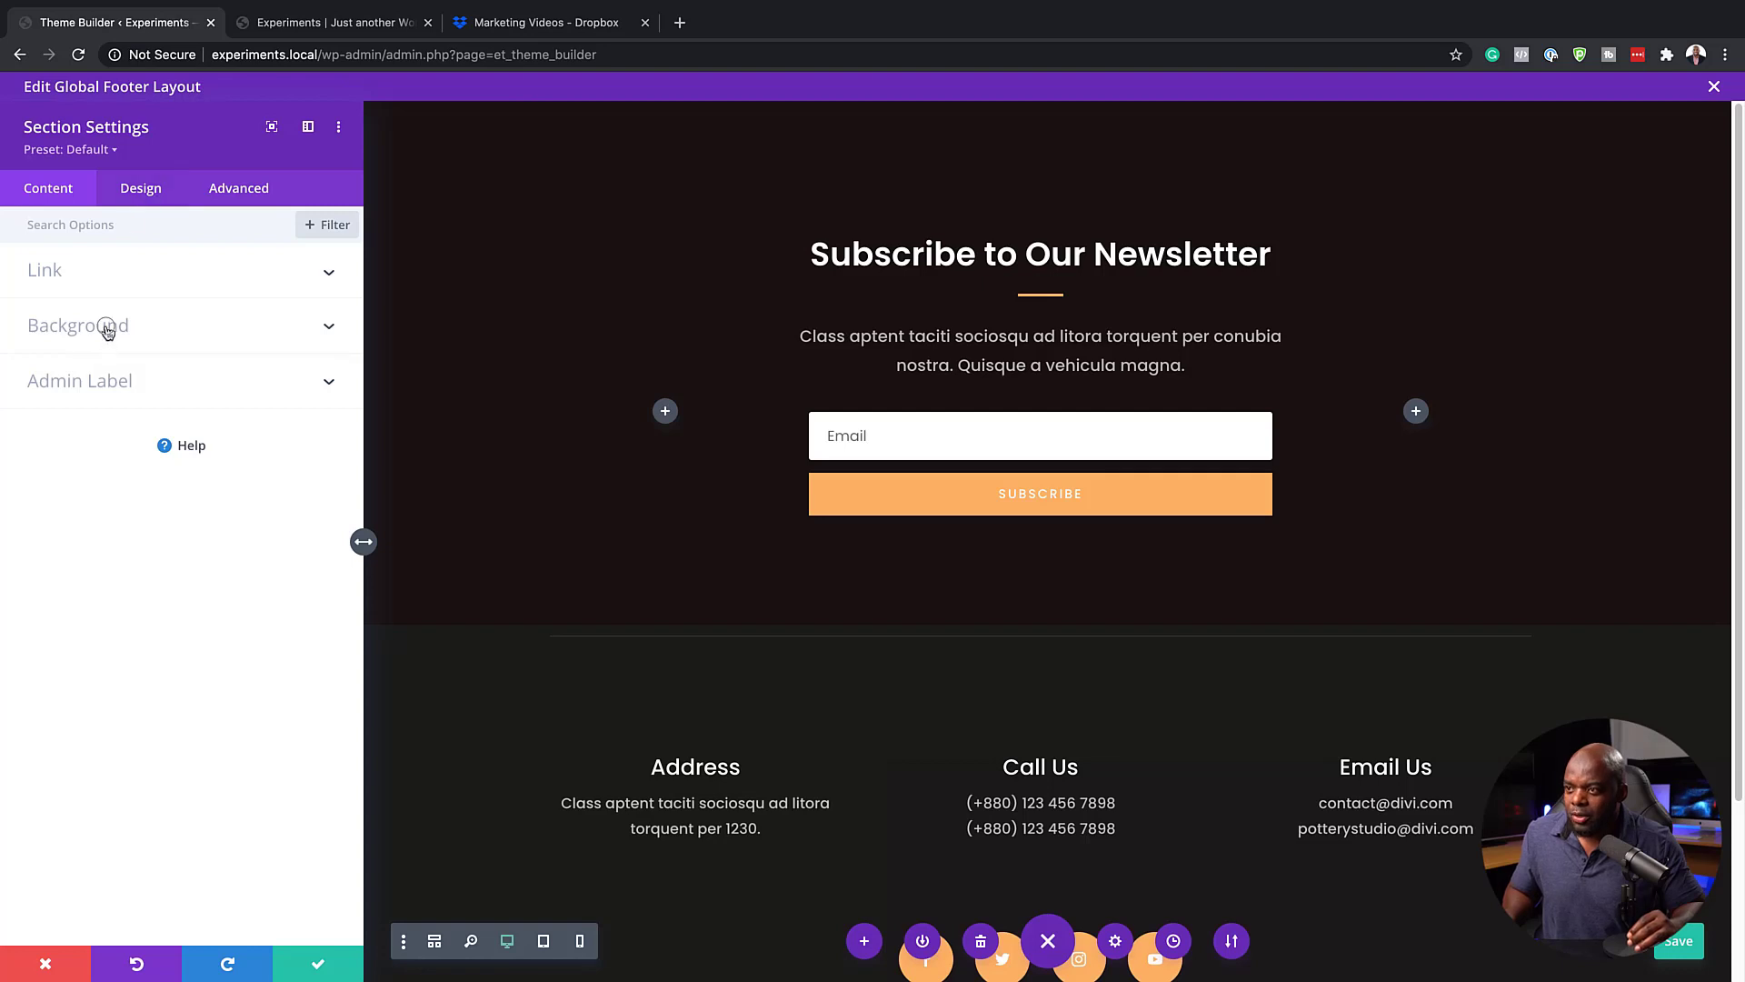
{"action": "left_click", "coordinate": [107, 326]}
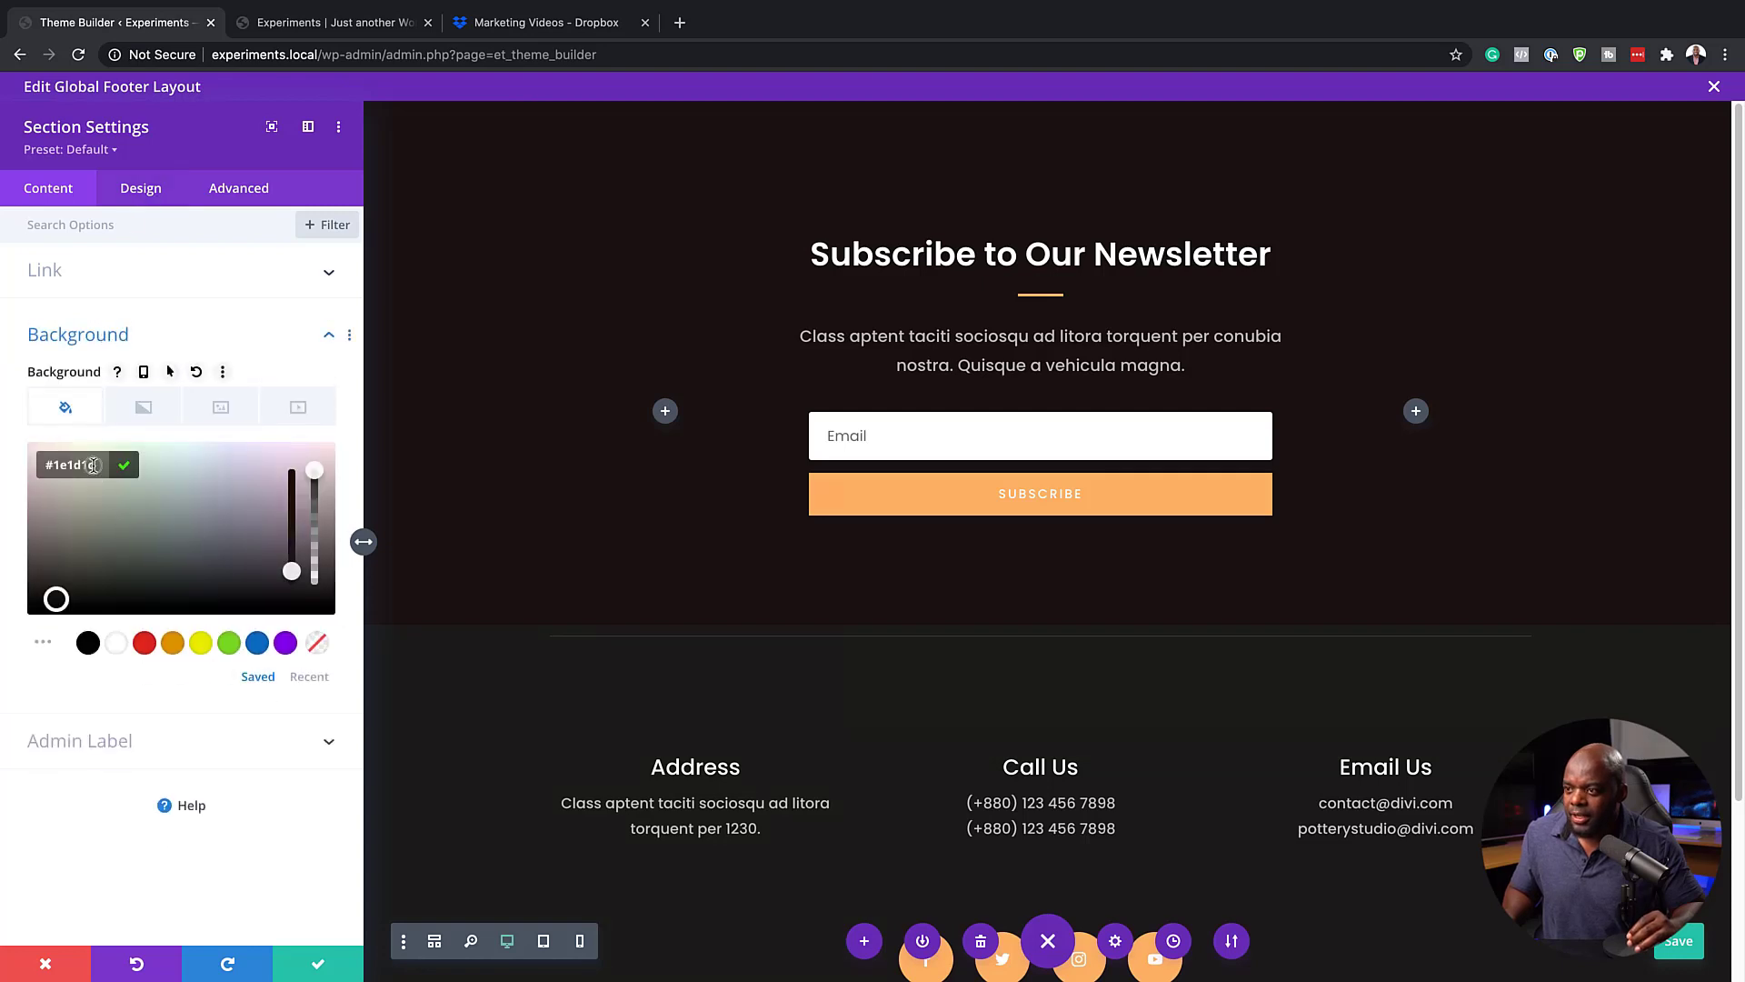
{"action": "triple_click", "coordinate": [93, 465]}
{"action": "key", "text": "super+v"}
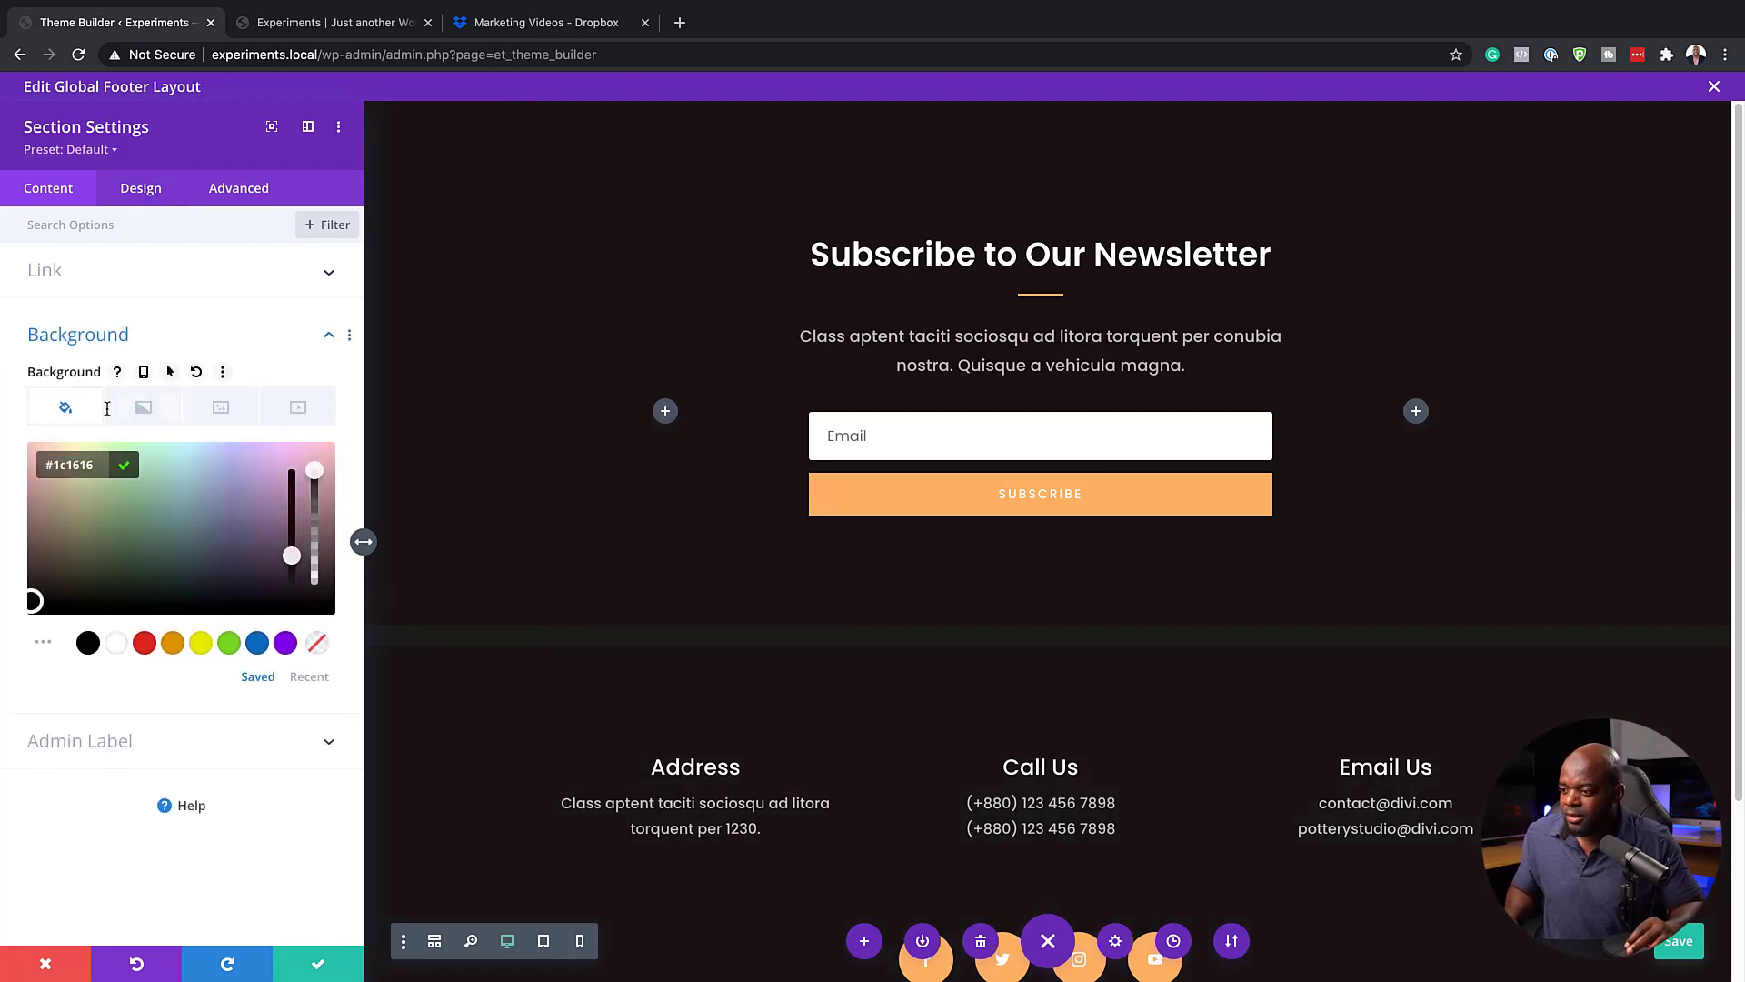
{"action": "left_click", "coordinate": [318, 963]}
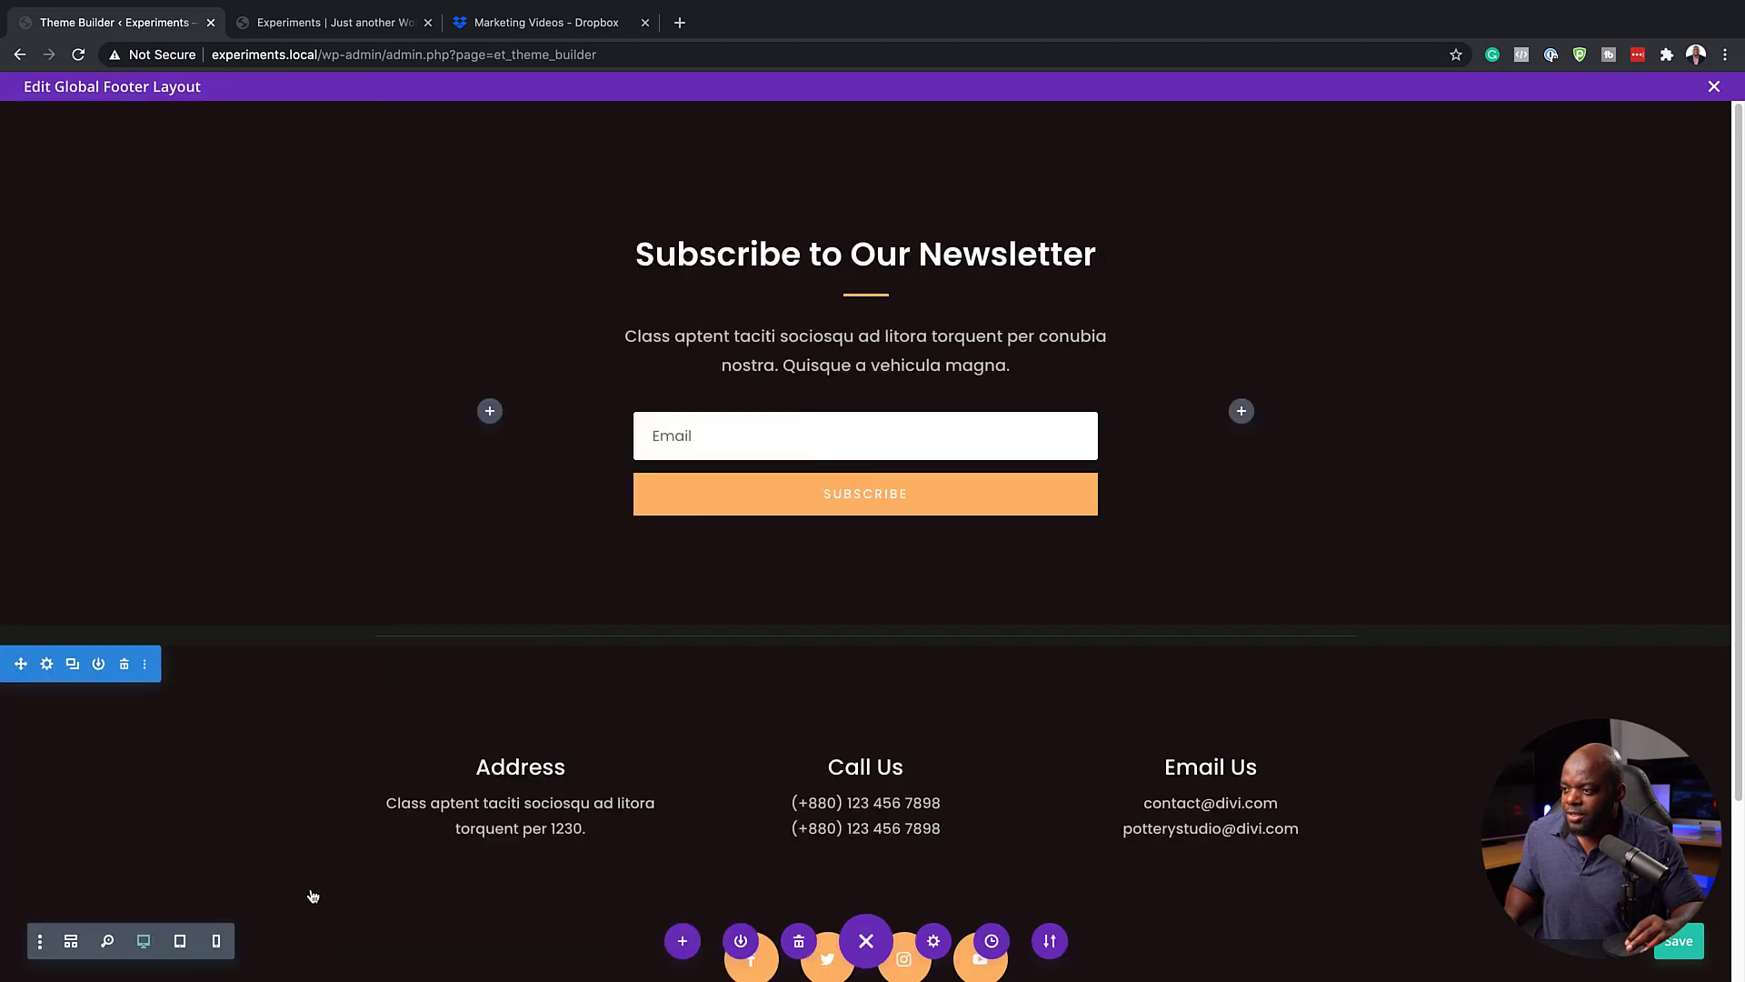
Set the background color of the thin divider section to #1c1616 and save its settings
{"action": "mouse_move", "coordinate": [249, 636]}
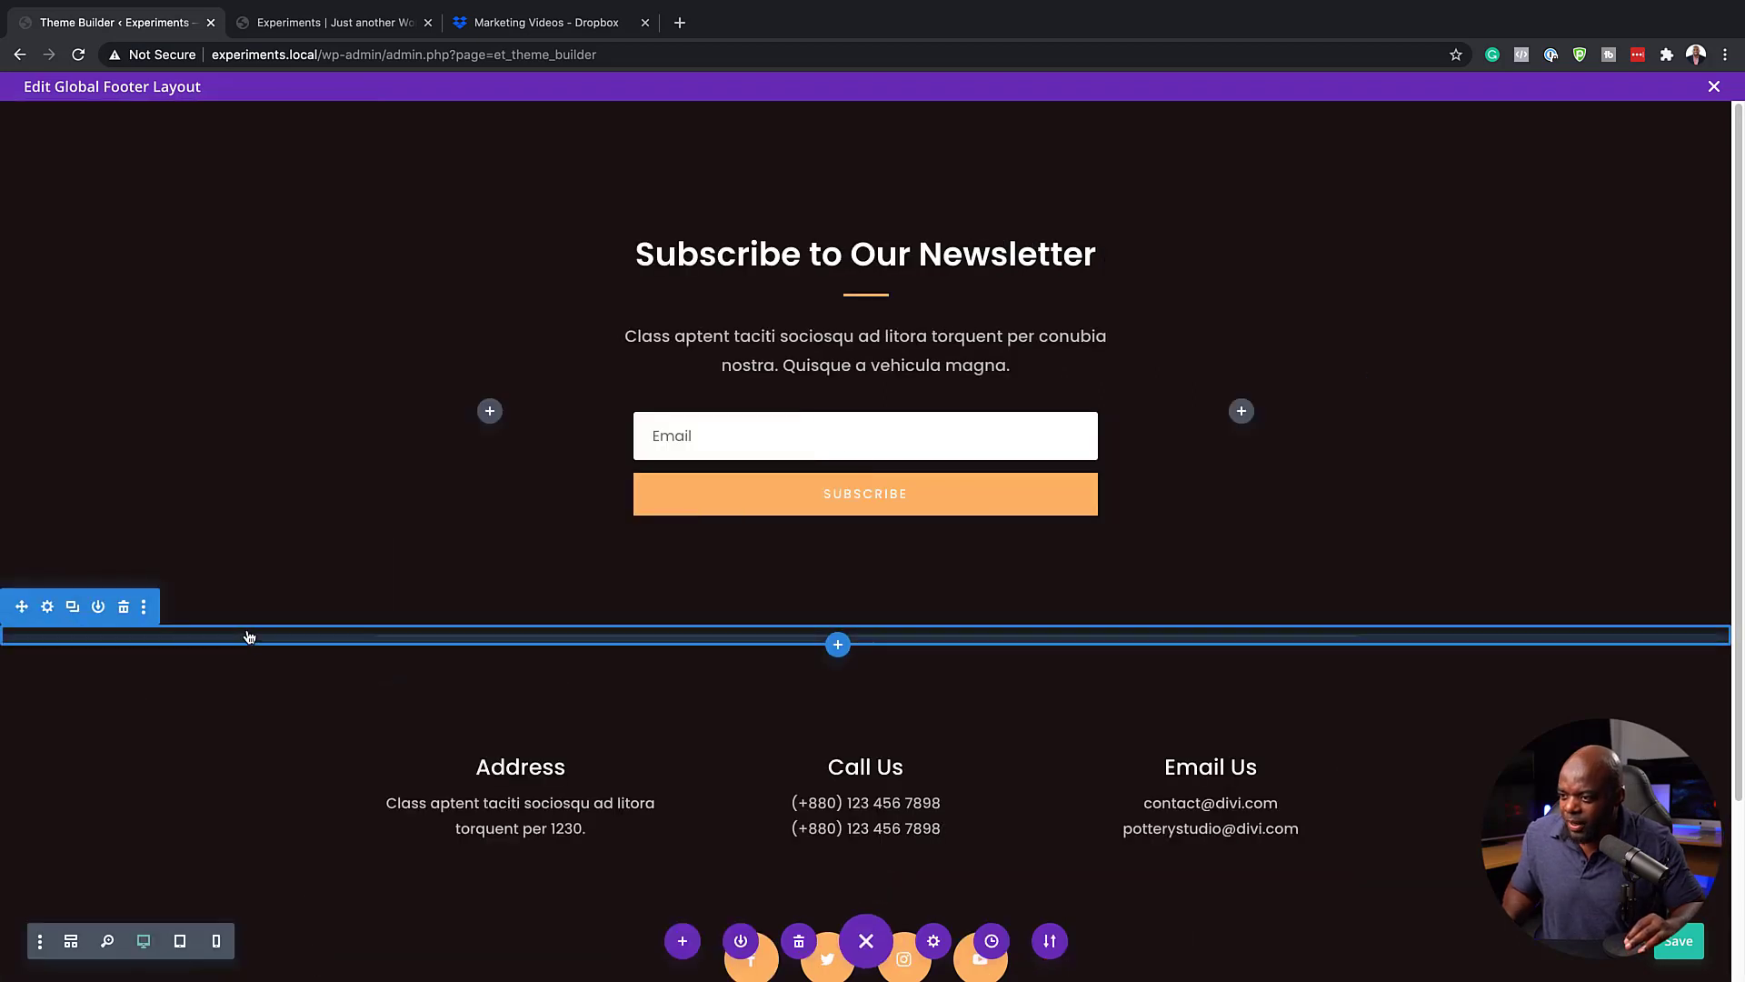
{"action": "left_click", "coordinate": [49, 606]}
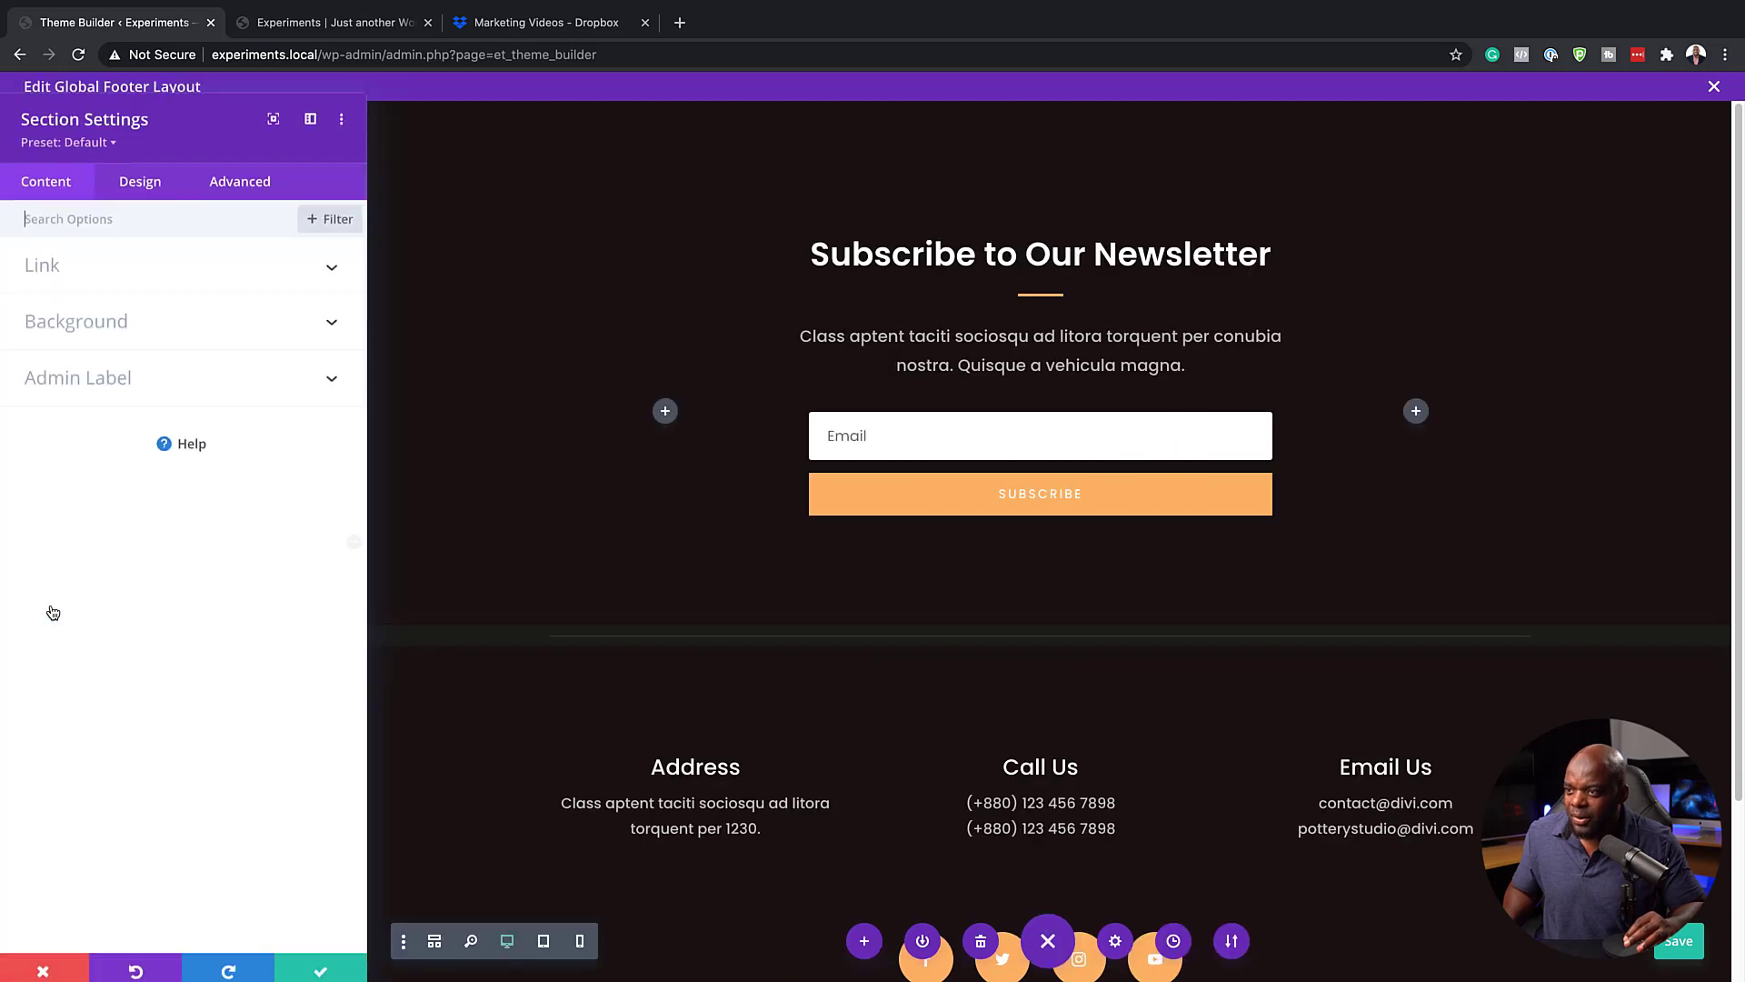
{"action": "left_click", "coordinate": [108, 329]}
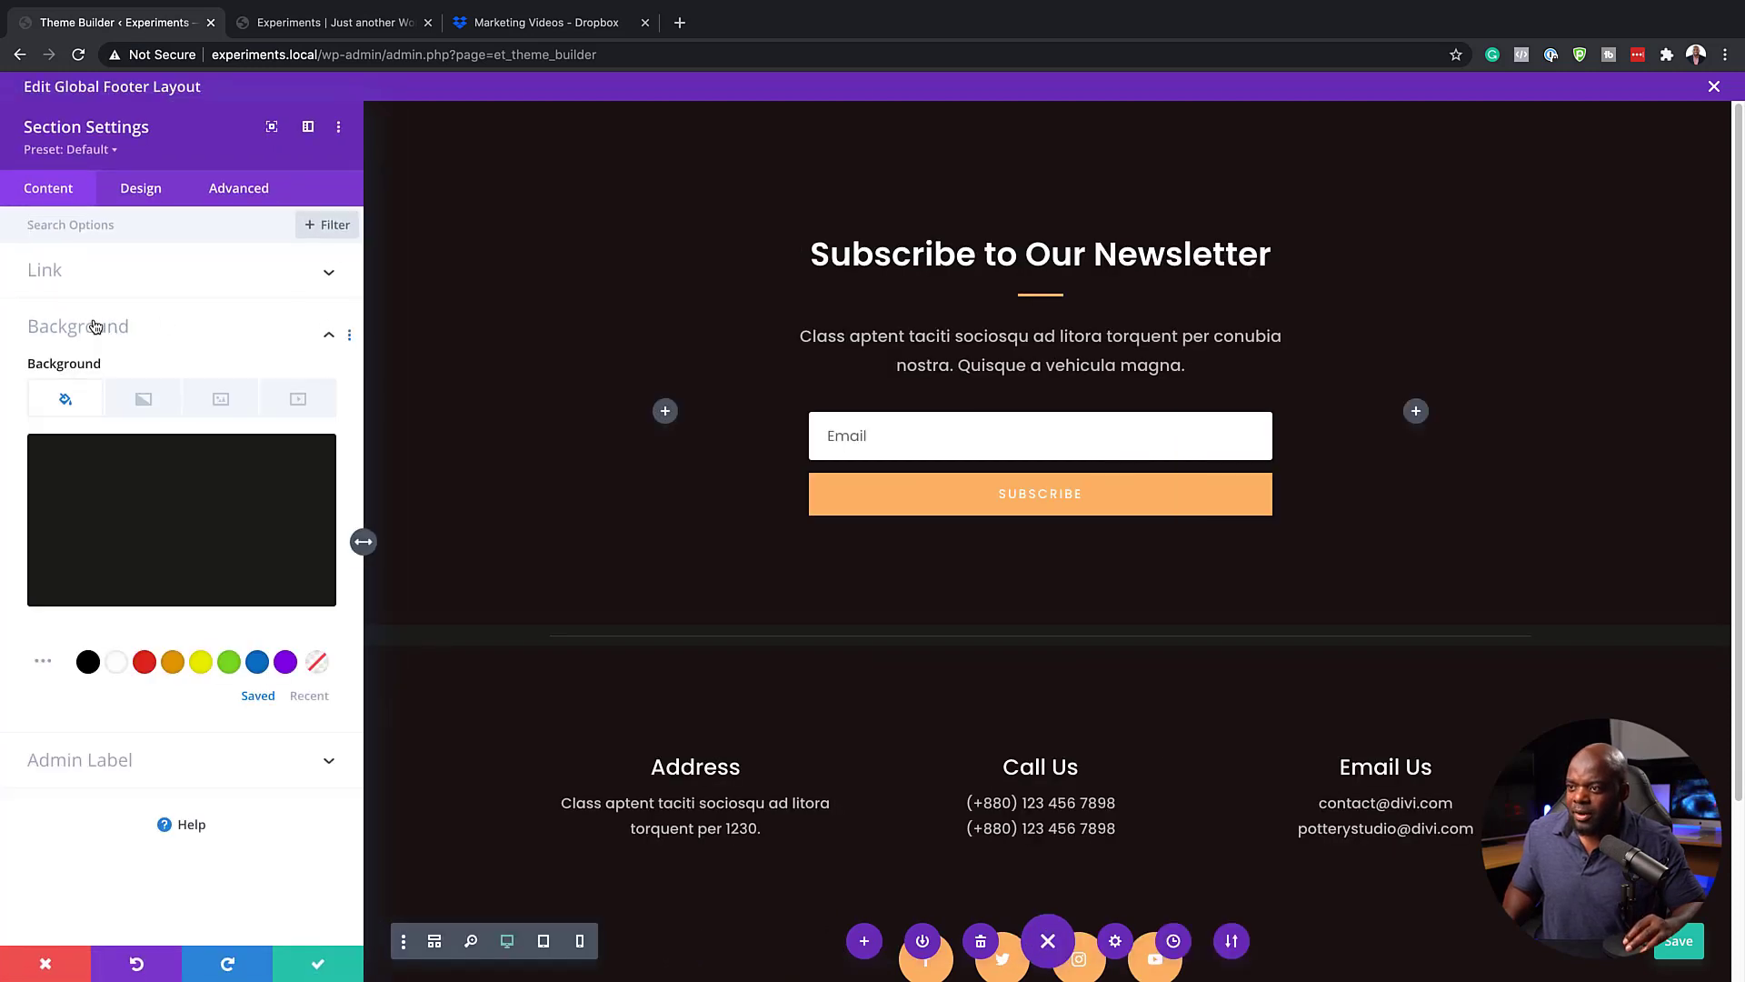
{"action": "left_click", "coordinate": [165, 496]}
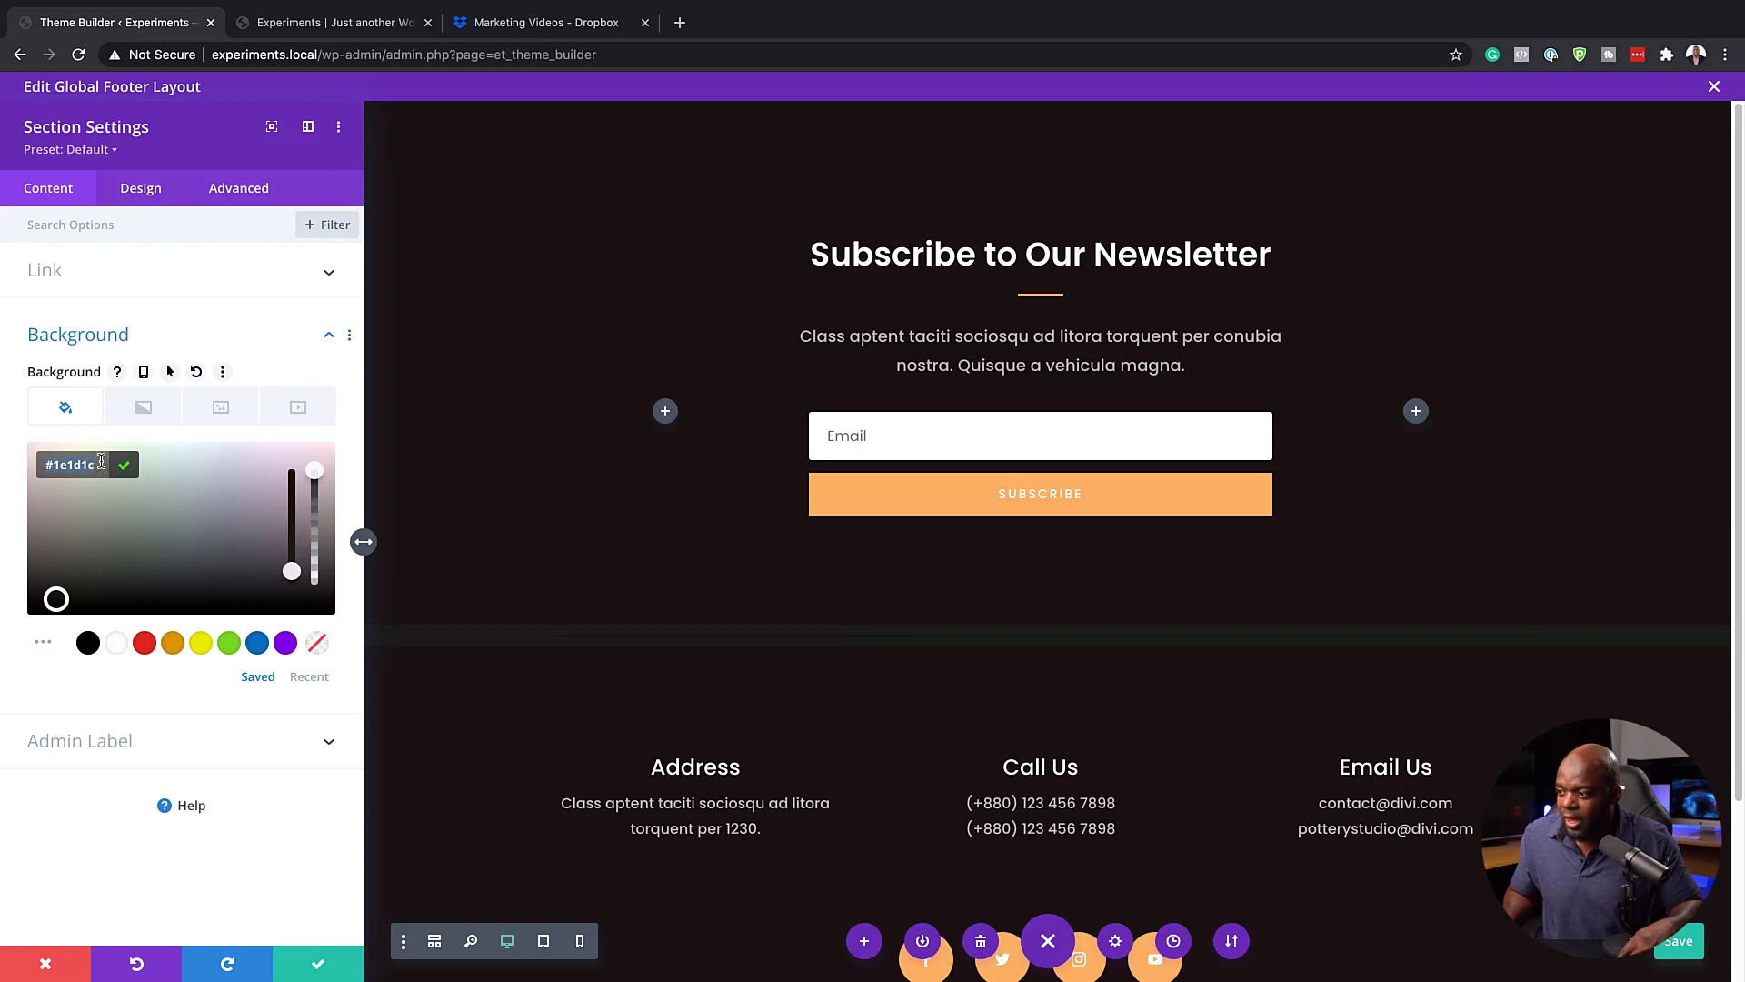
{"action": "key", "text": "super+v"}
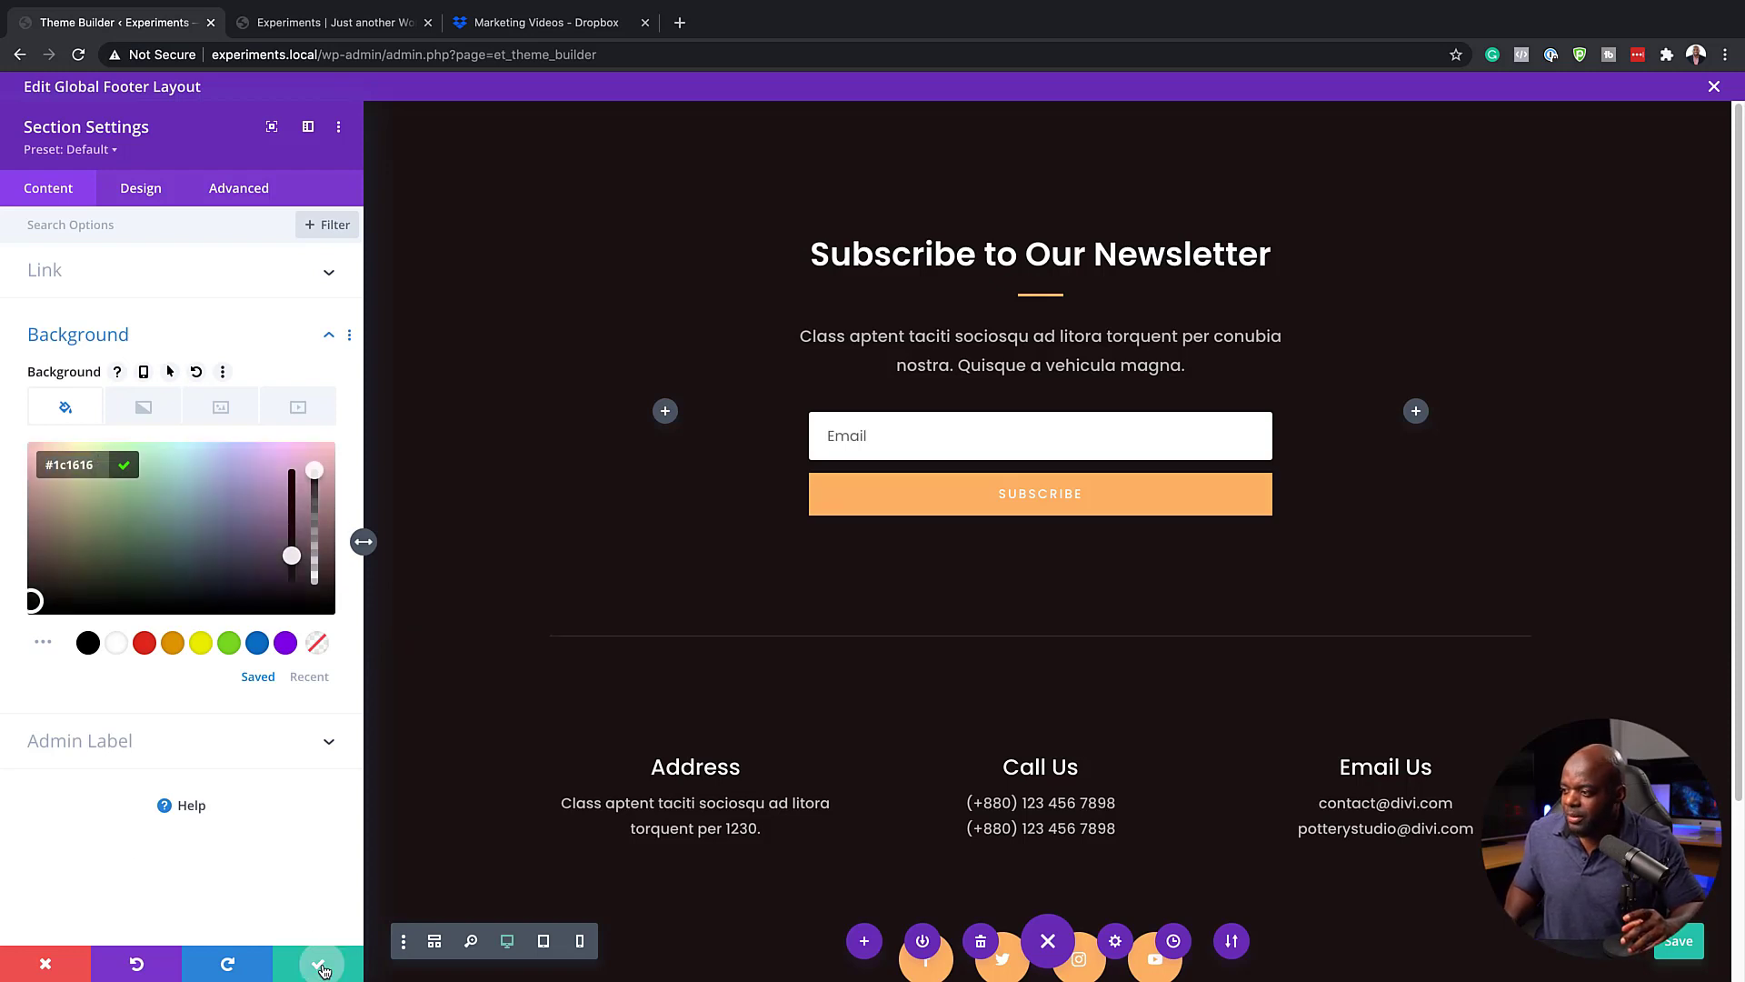
{"action": "left_click", "coordinate": [320, 965]}
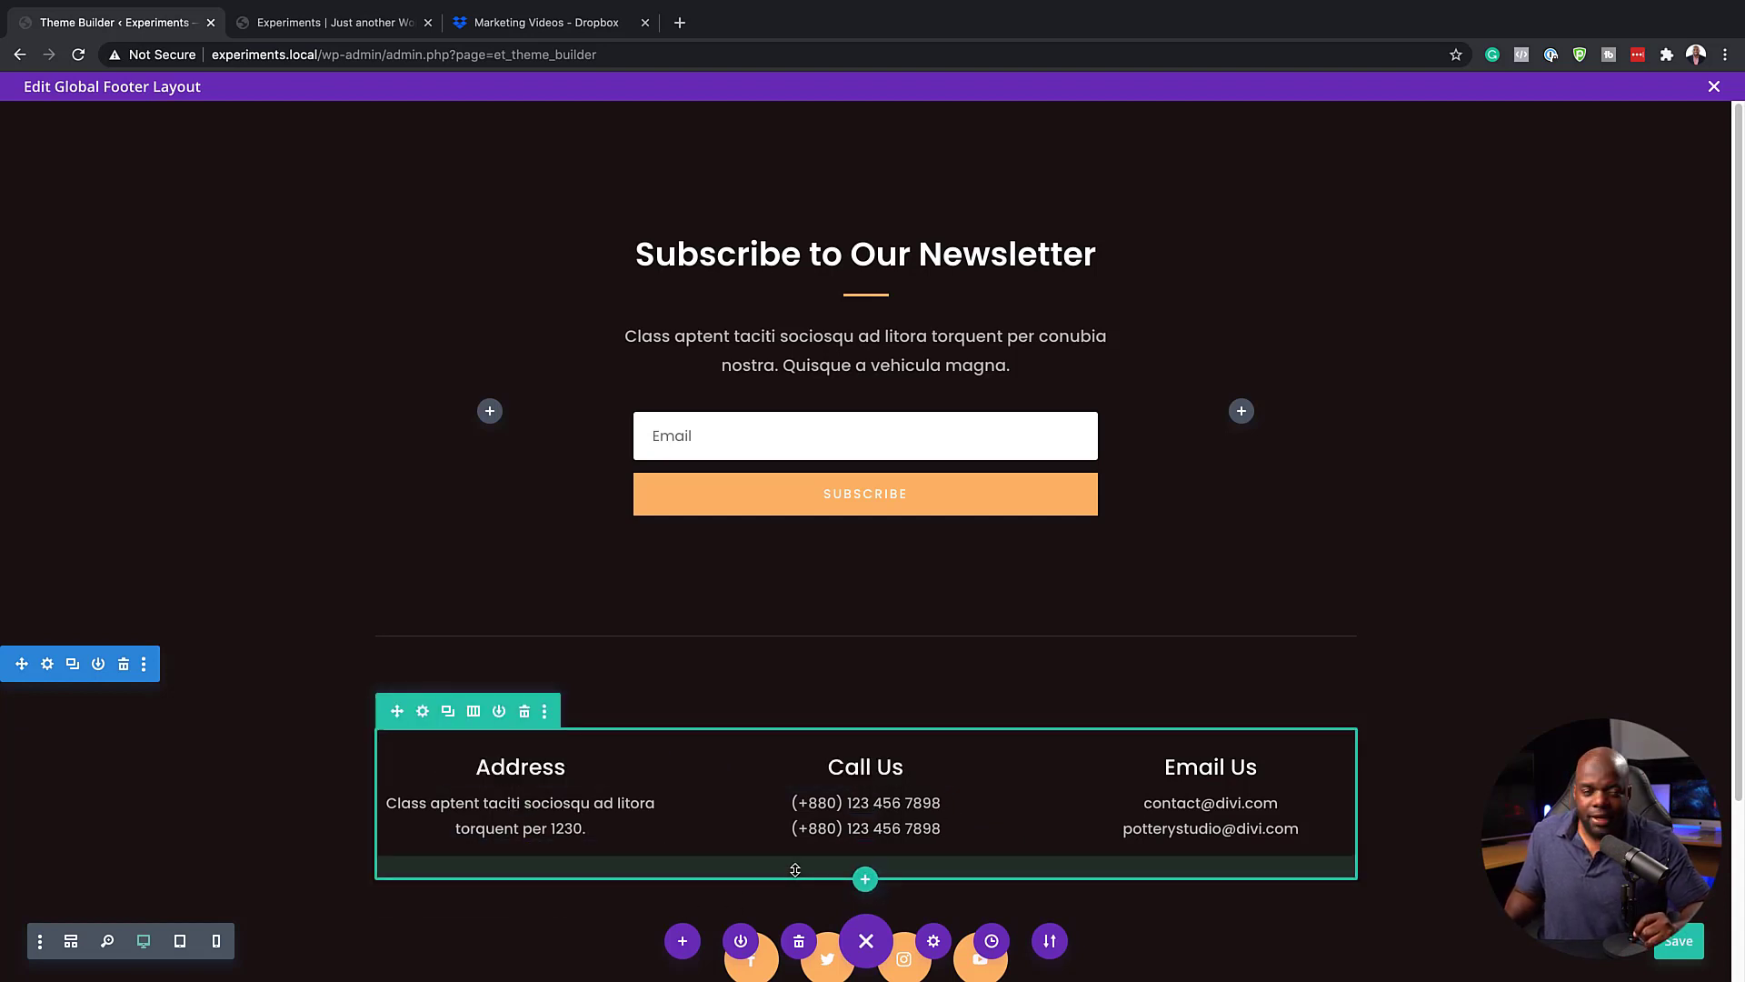
Set the icon color of the social media follow module beneath the contact details to orange #e09900
{"action": "scroll", "coordinate": [921, 851], "scroll_direction": "down", "scroll_amount": 2}
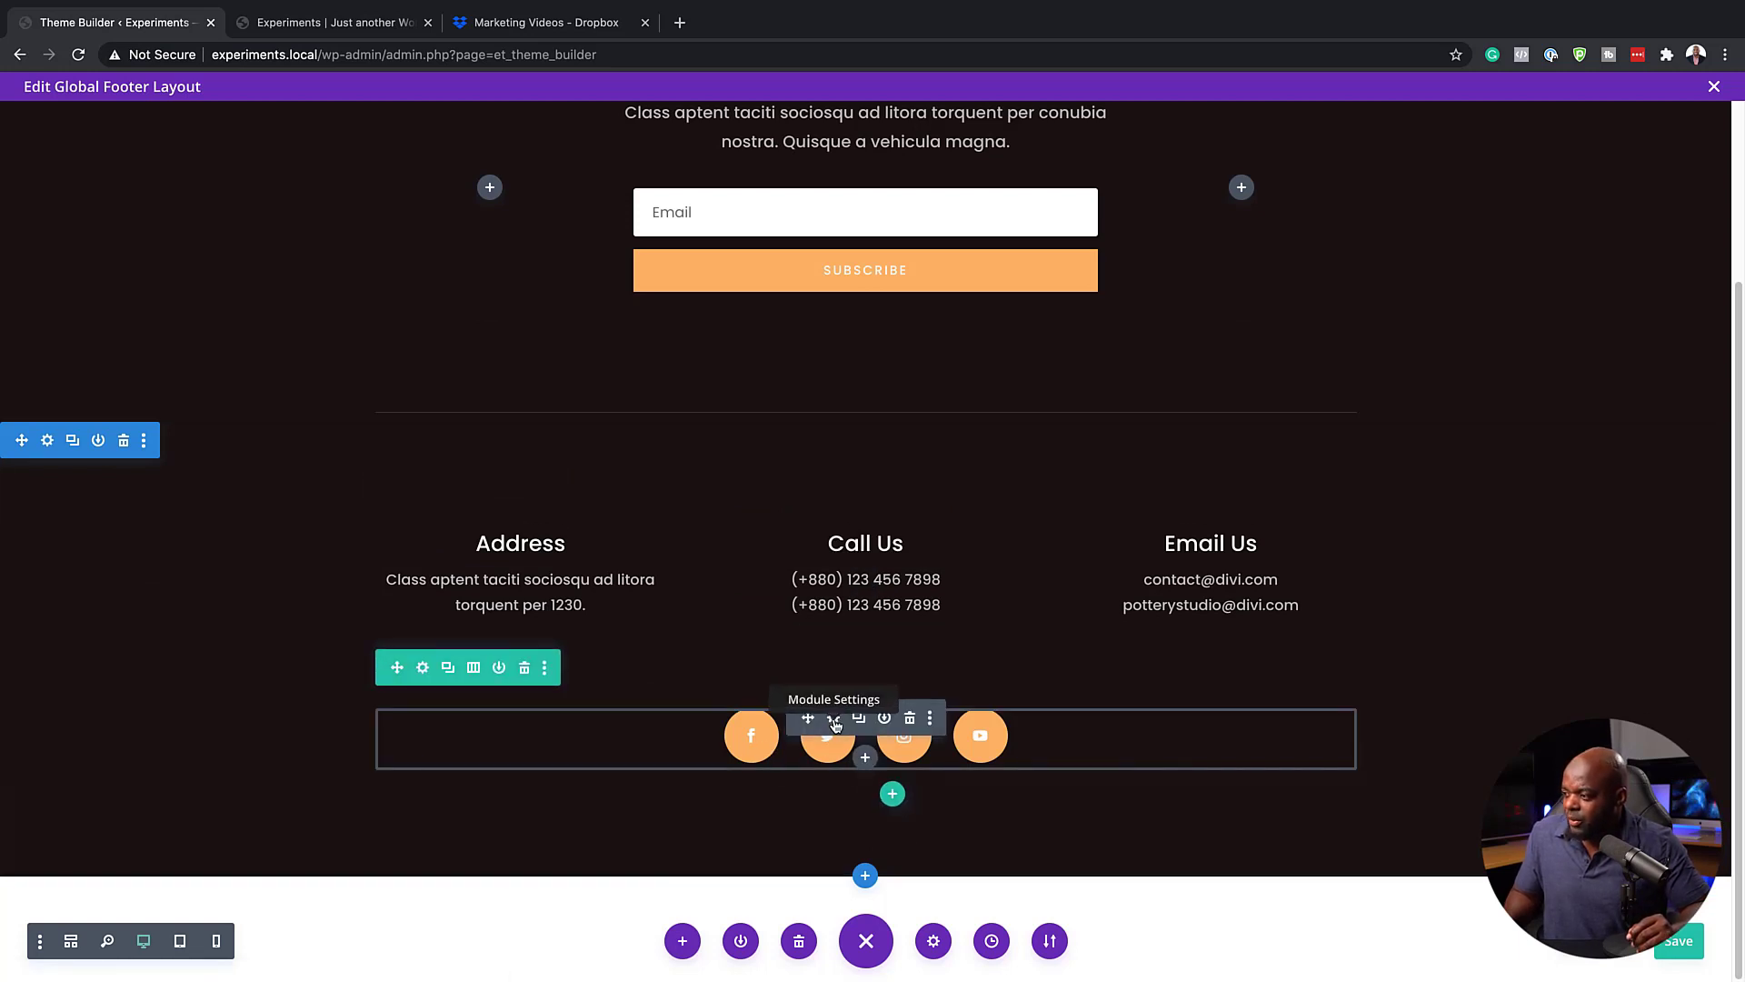
{"action": "left_click", "coordinate": [834, 718]}
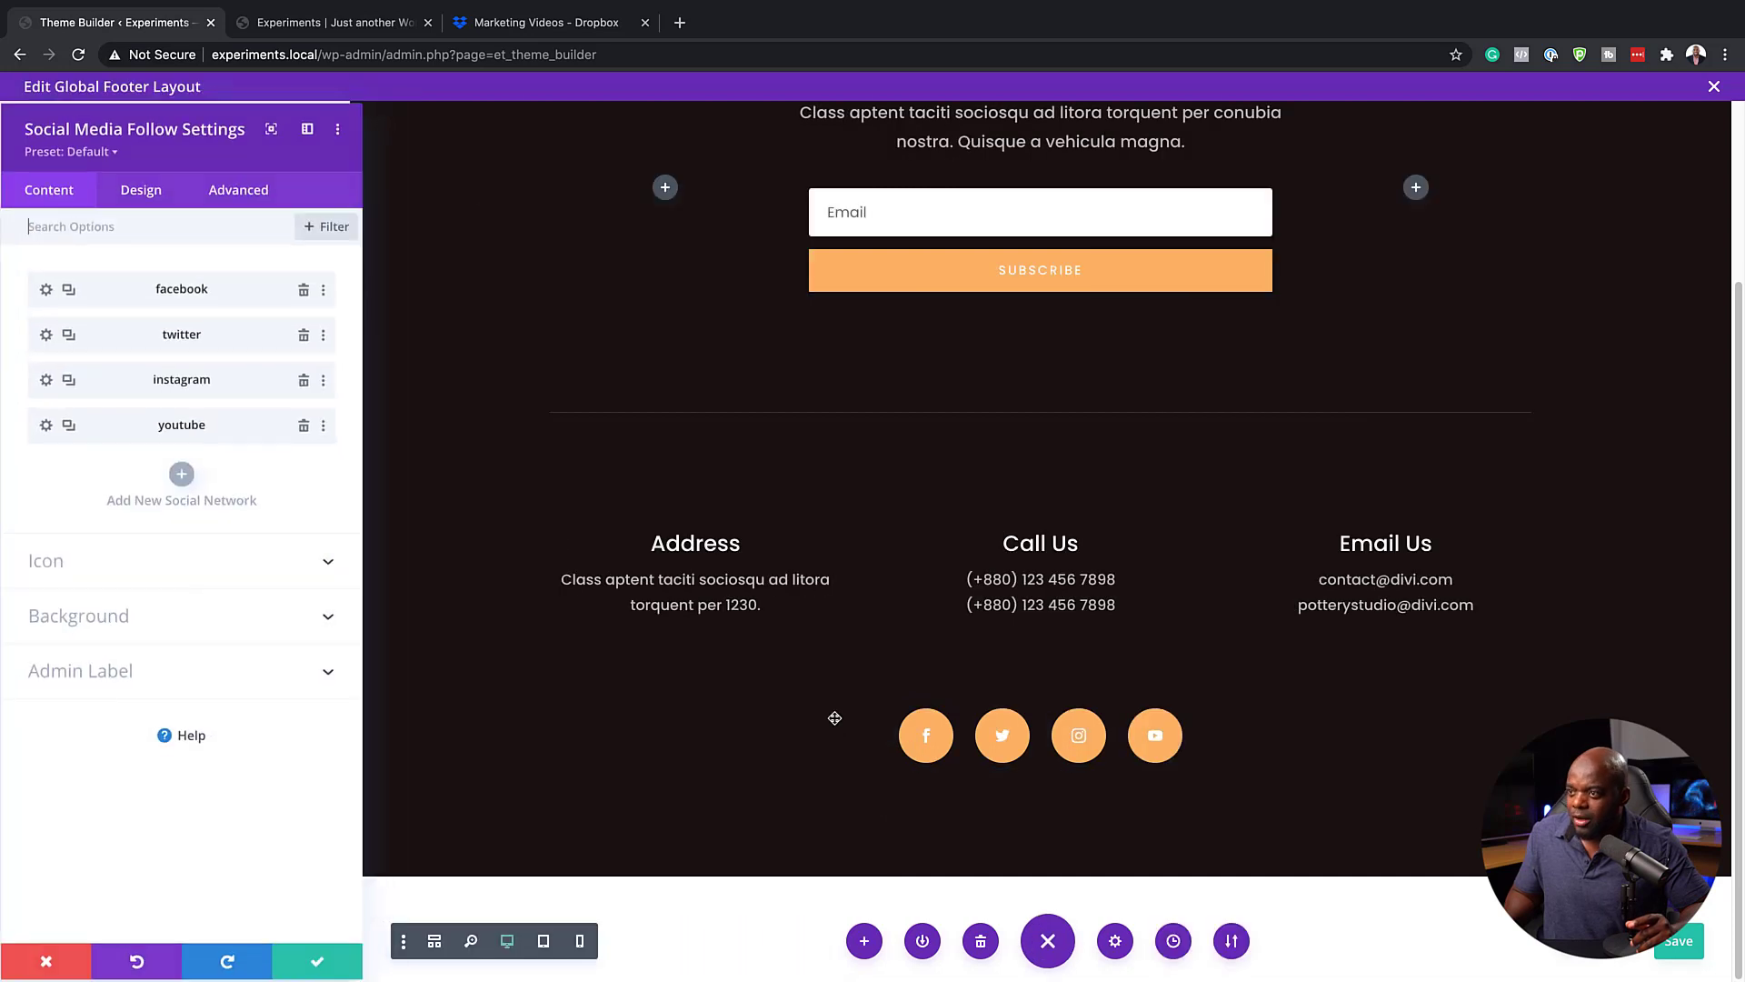
{"action": "right_click", "coordinate": [127, 289]}
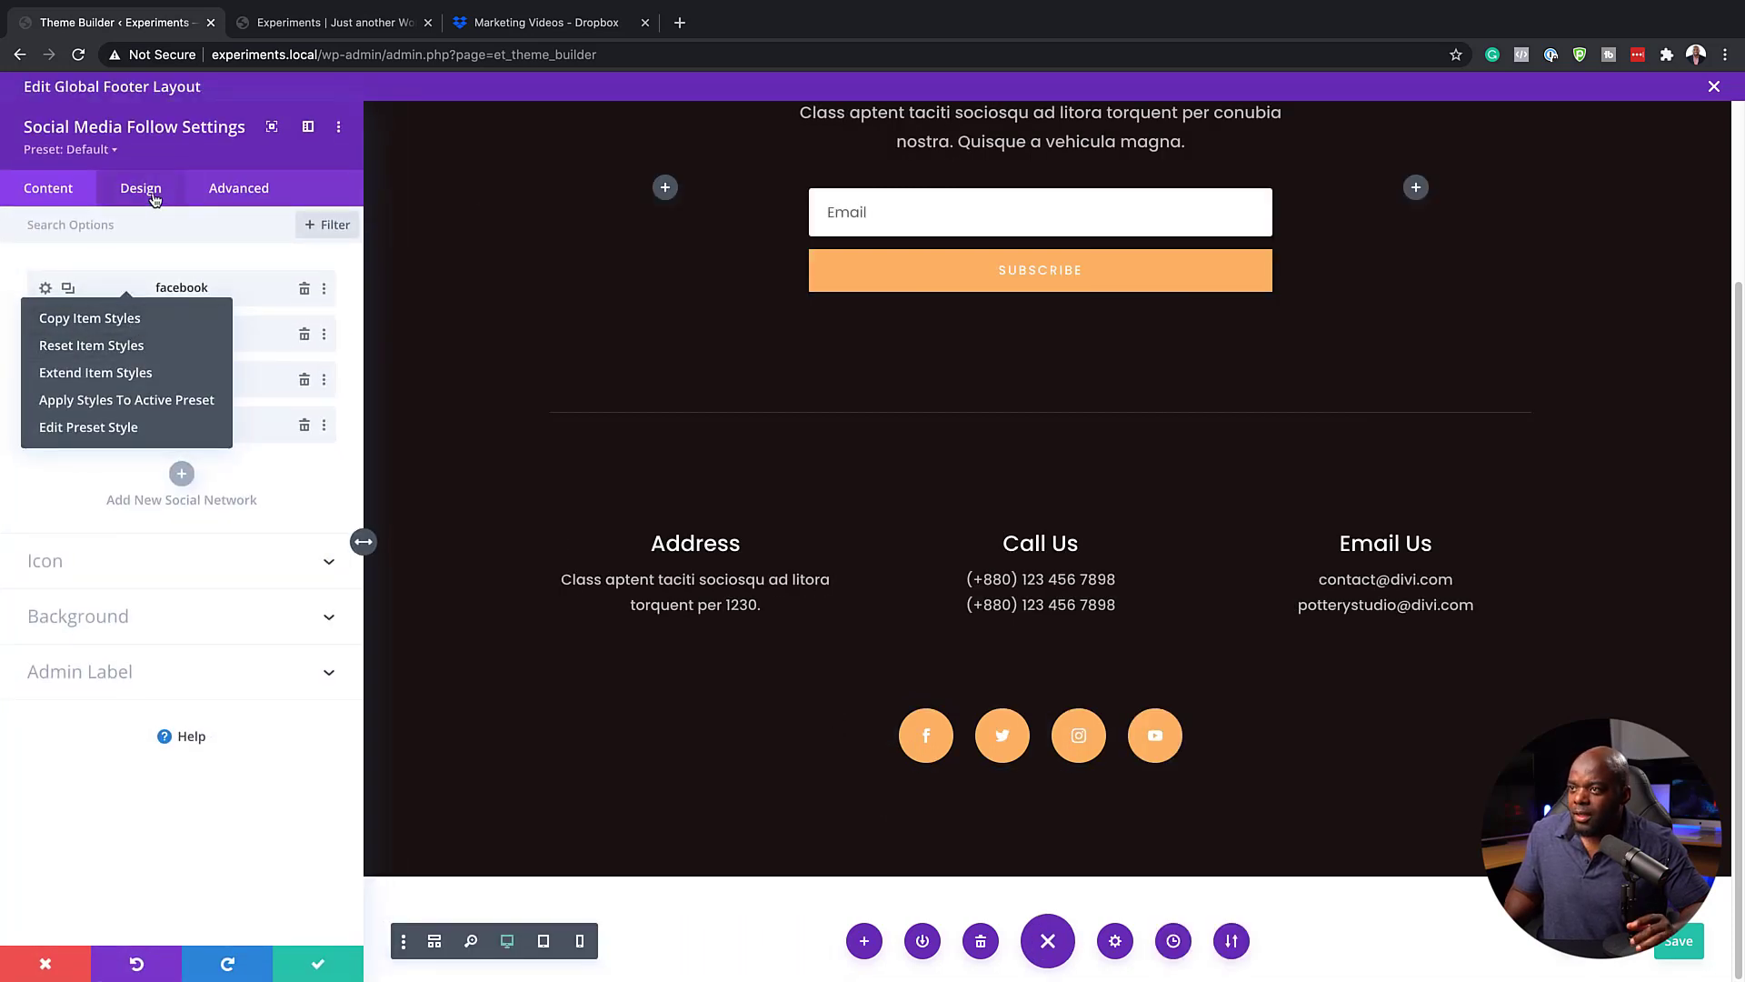
{"action": "left_click", "coordinate": [152, 198]}
{"action": "left_click", "coordinate": [72, 329]}
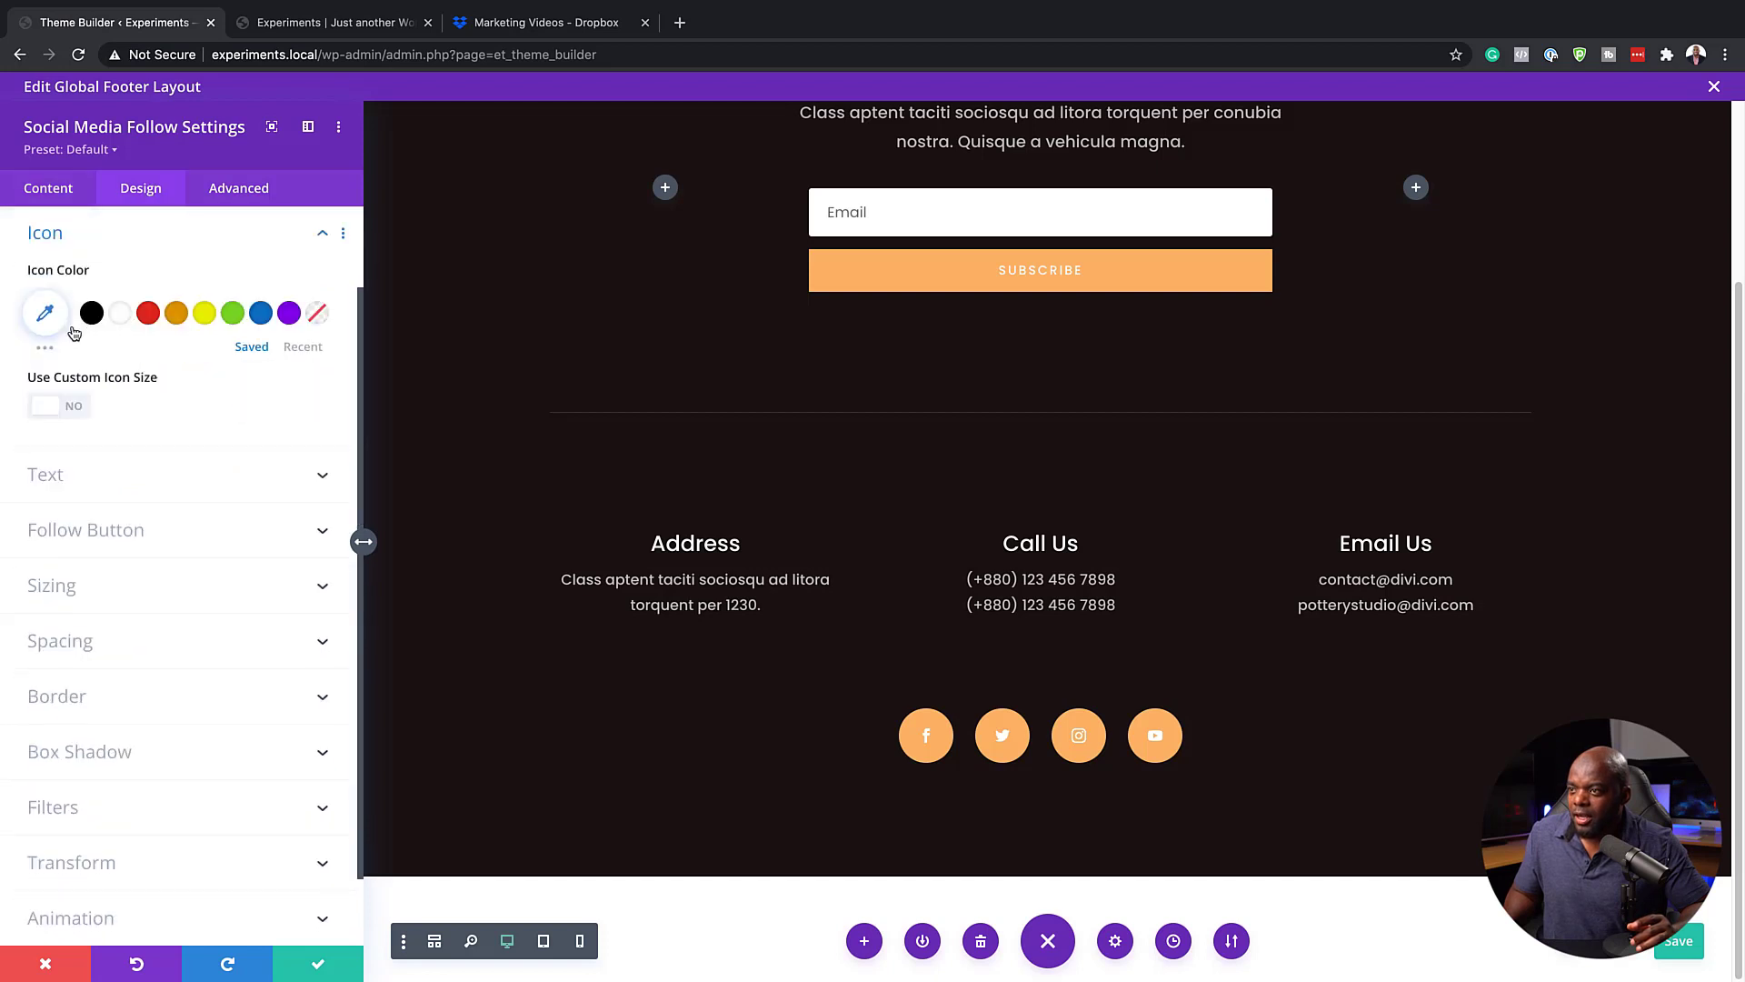
{"action": "left_click", "coordinate": [175, 317]}
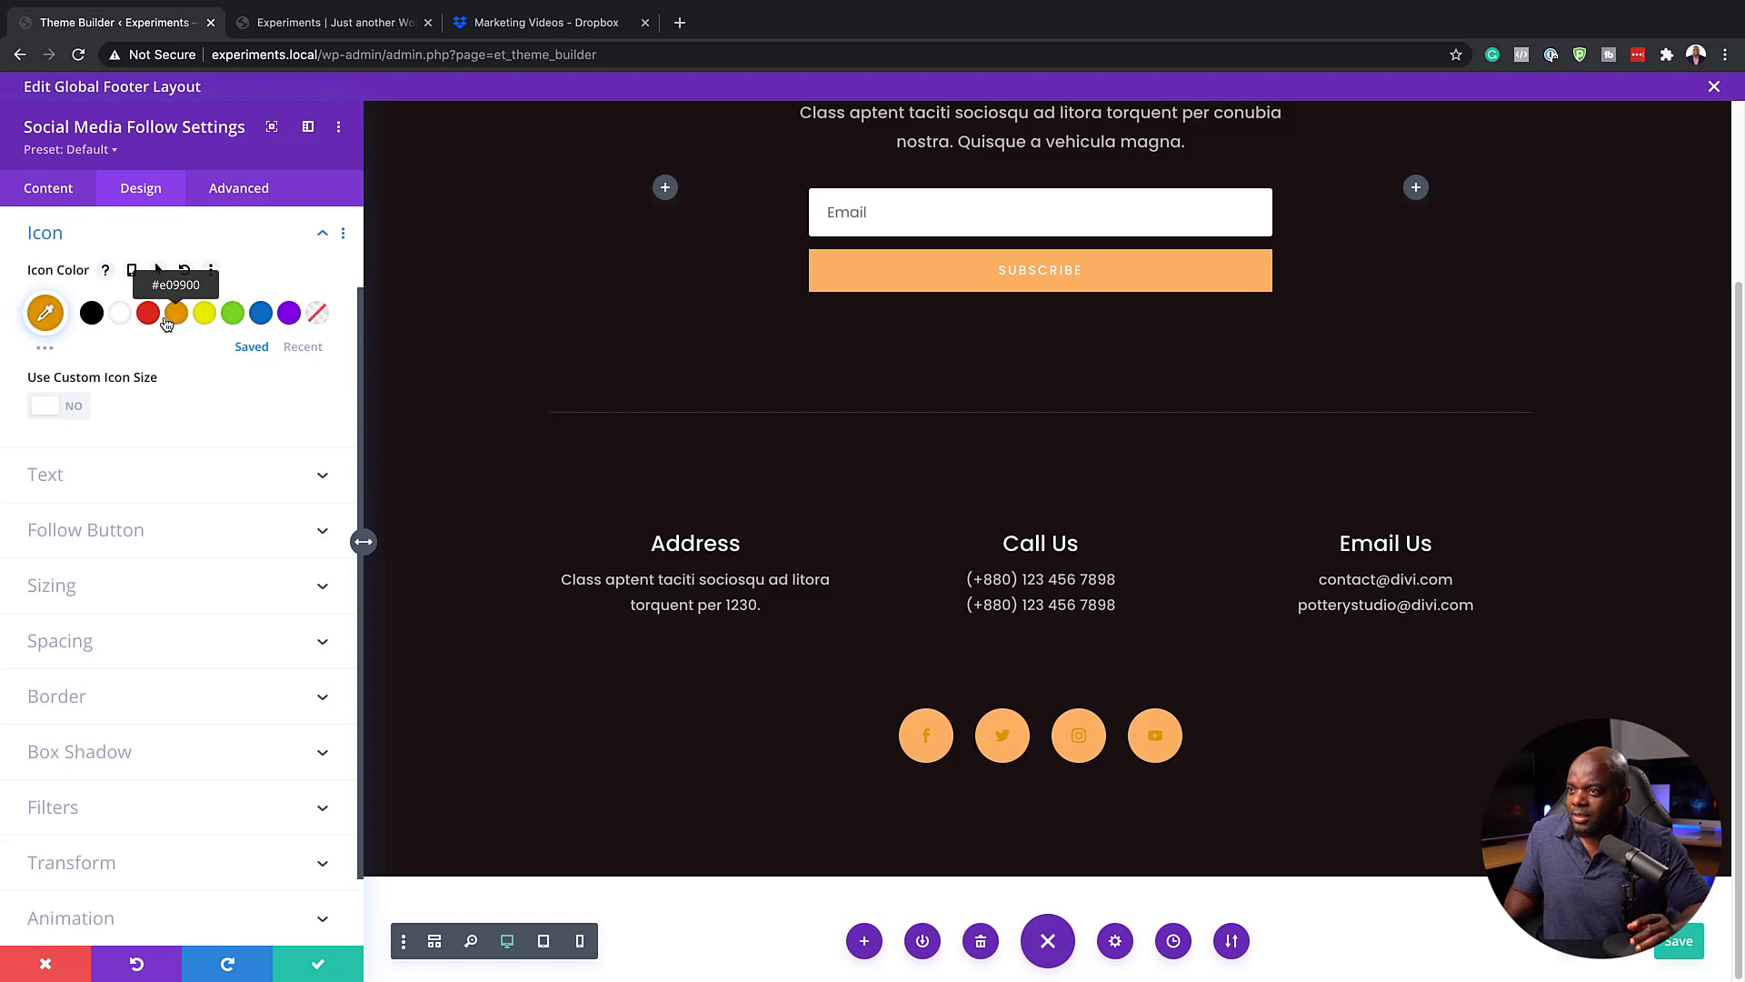
Try white and red as the social media icon color and settle on black
{"action": "left_click", "coordinate": [121, 315]}
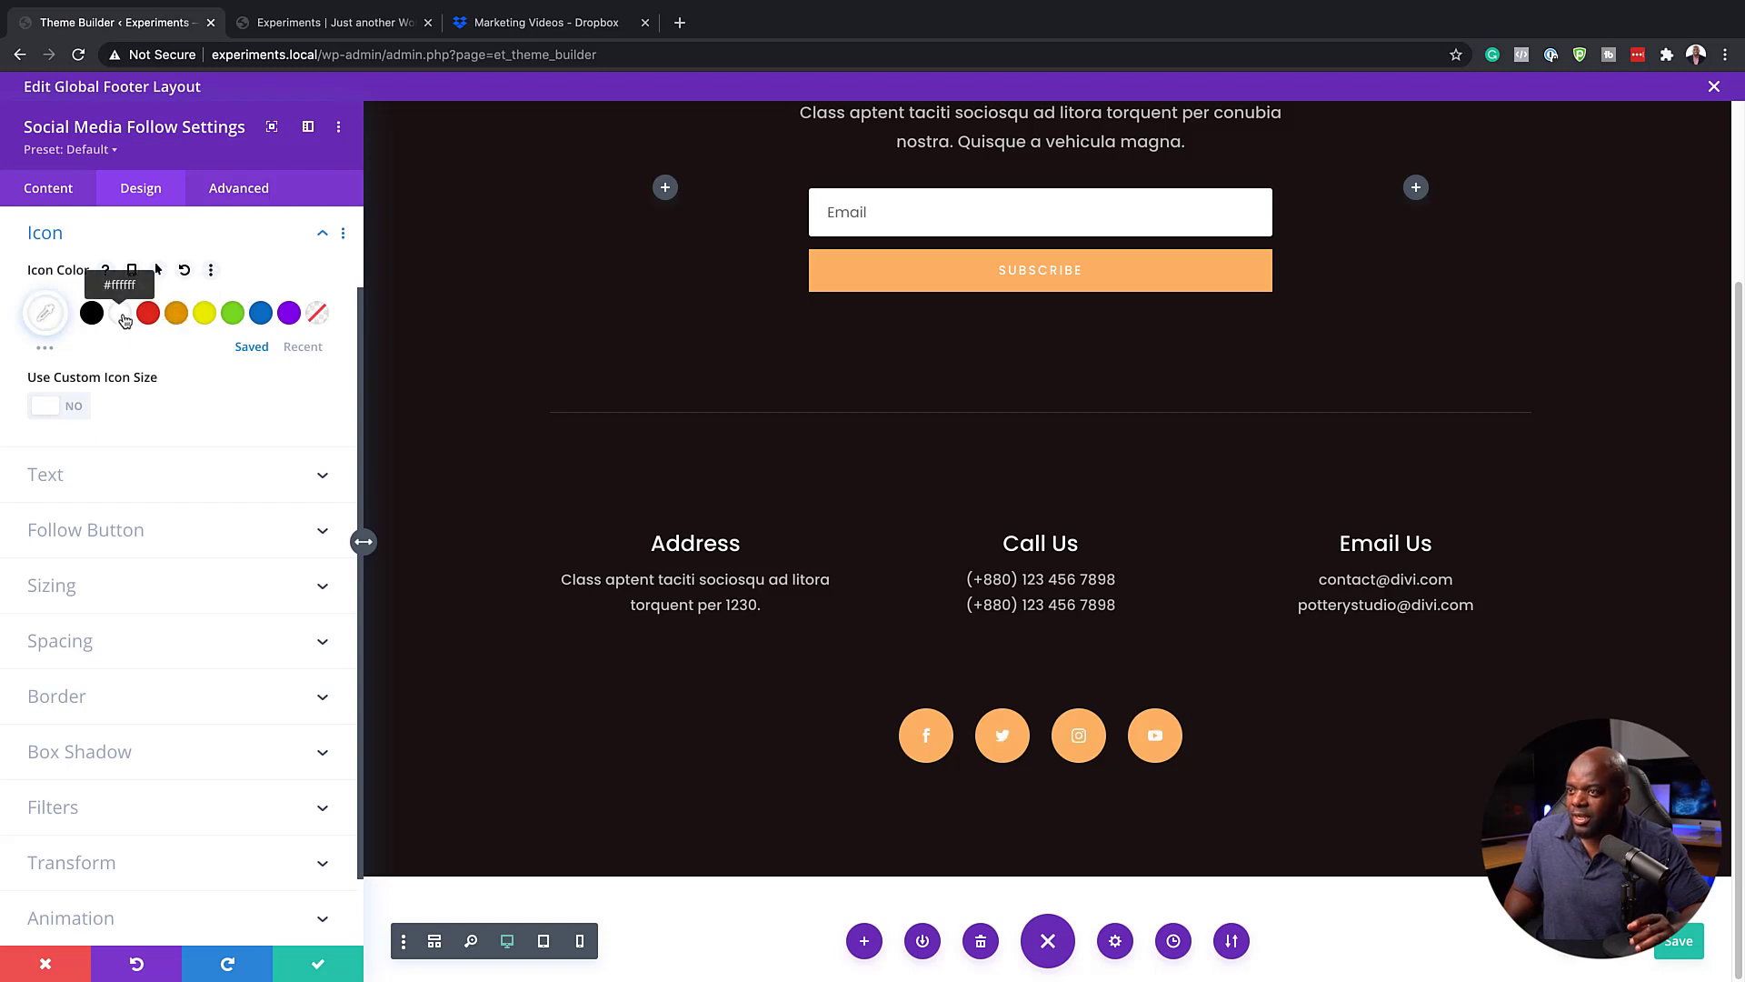
{"action": "left_click", "coordinate": [148, 315]}
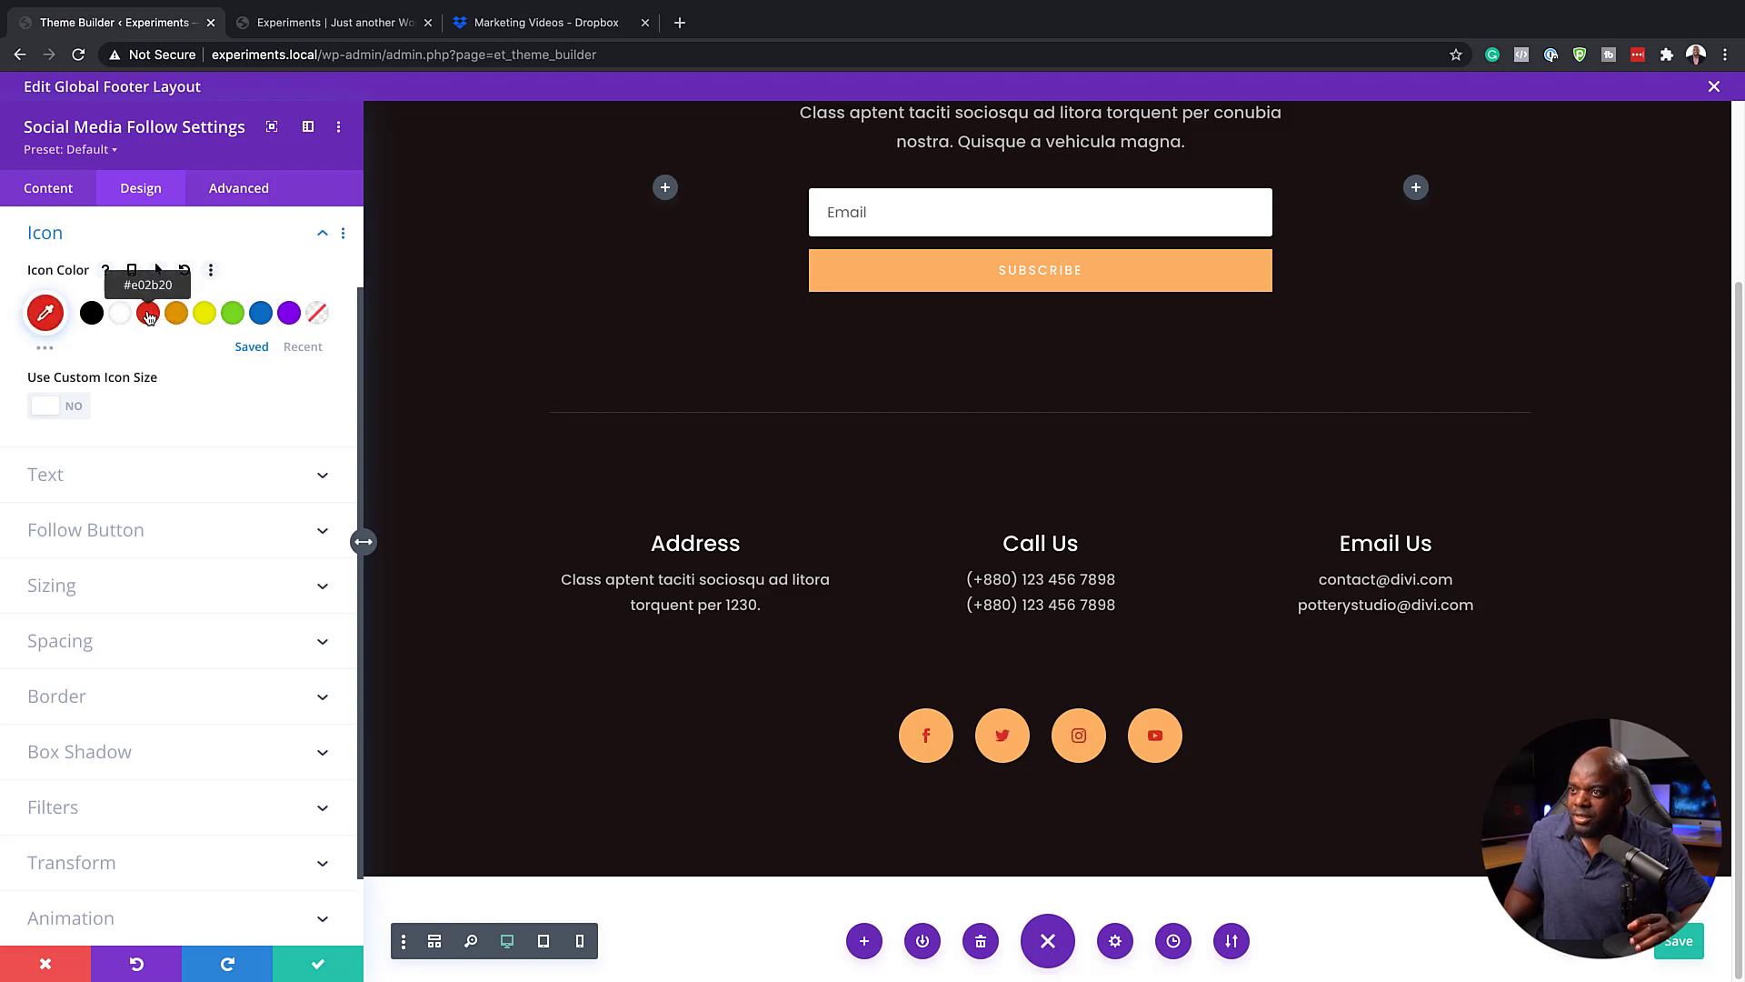
{"action": "left_click", "coordinate": [95, 315]}
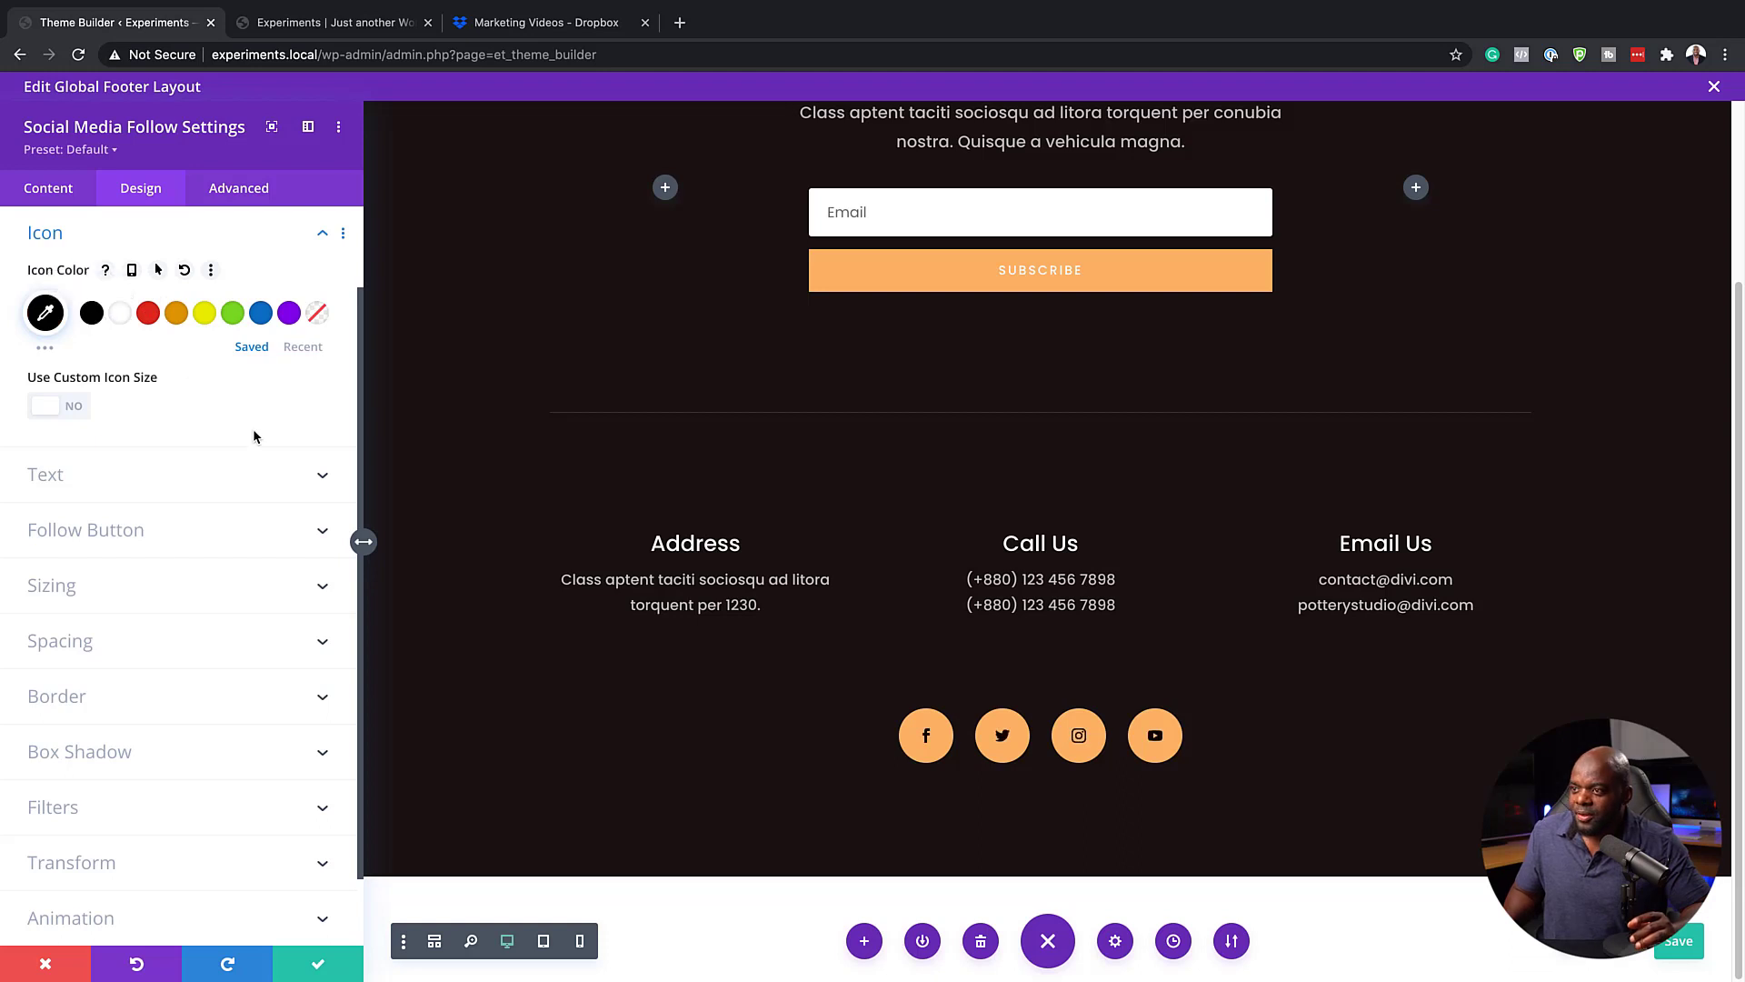
Enable the custom icon size for the social media icons, try 8px, and set the icon font size to 16px
{"action": "left_click", "coordinate": [75, 411]}
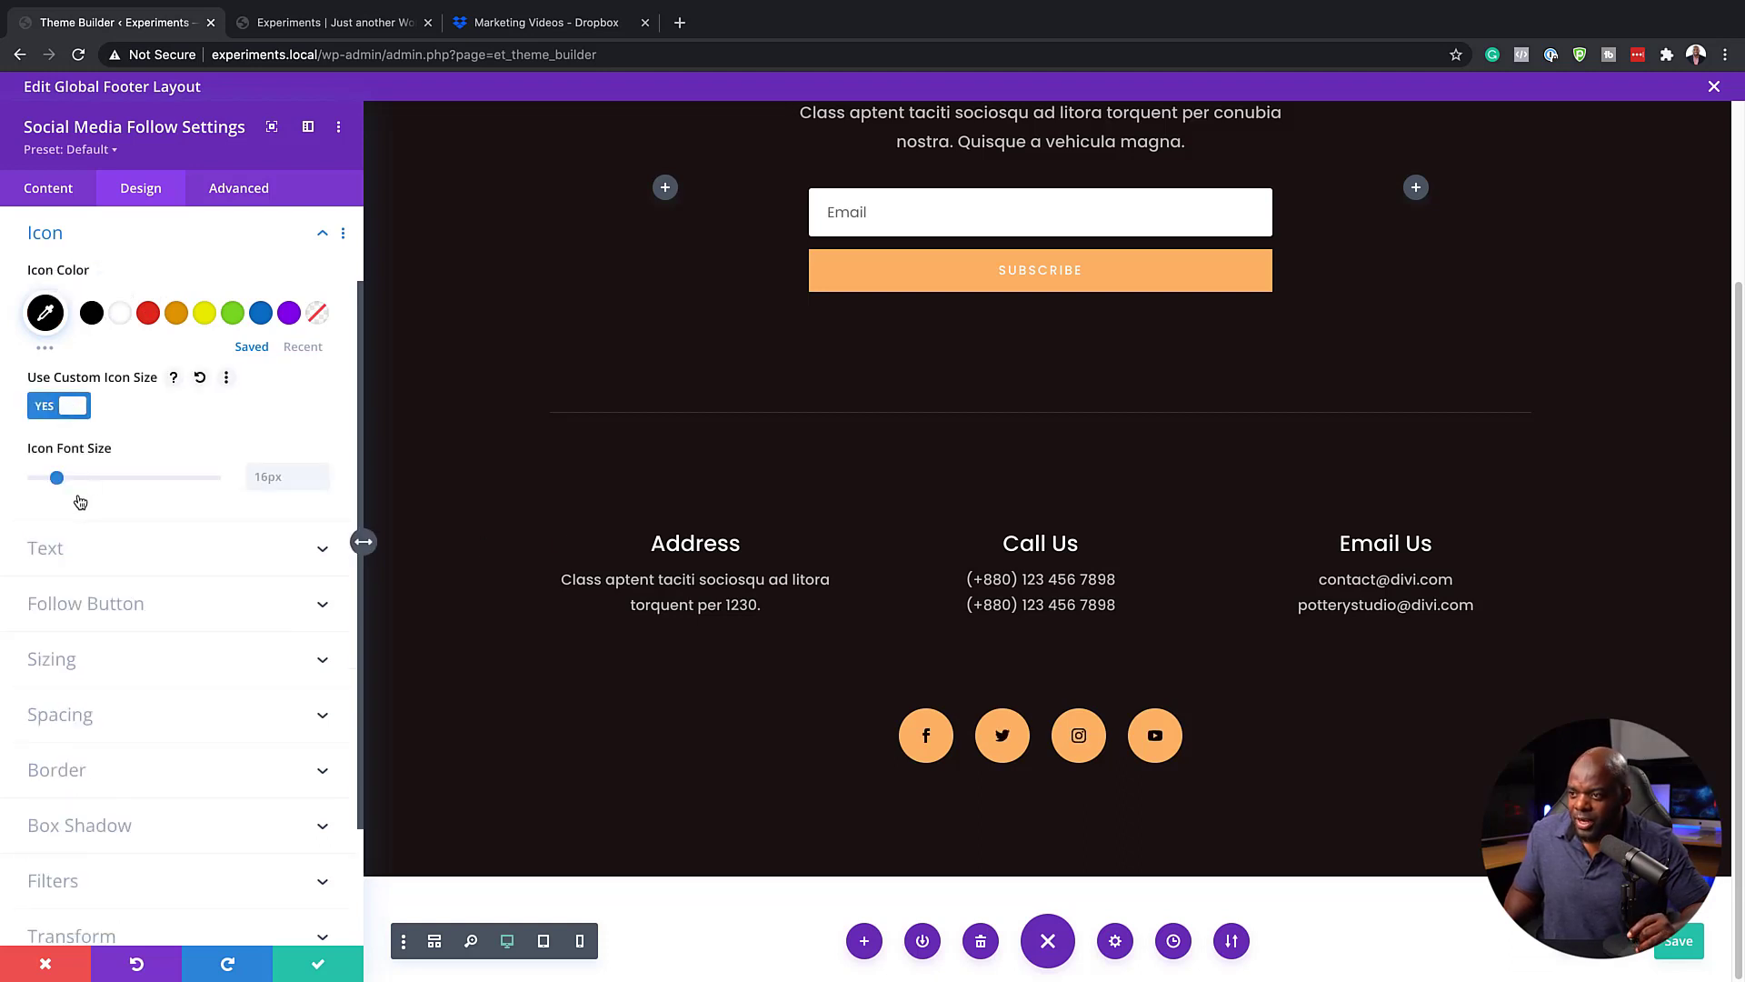
{"action": "left_click", "coordinate": [49, 479]}
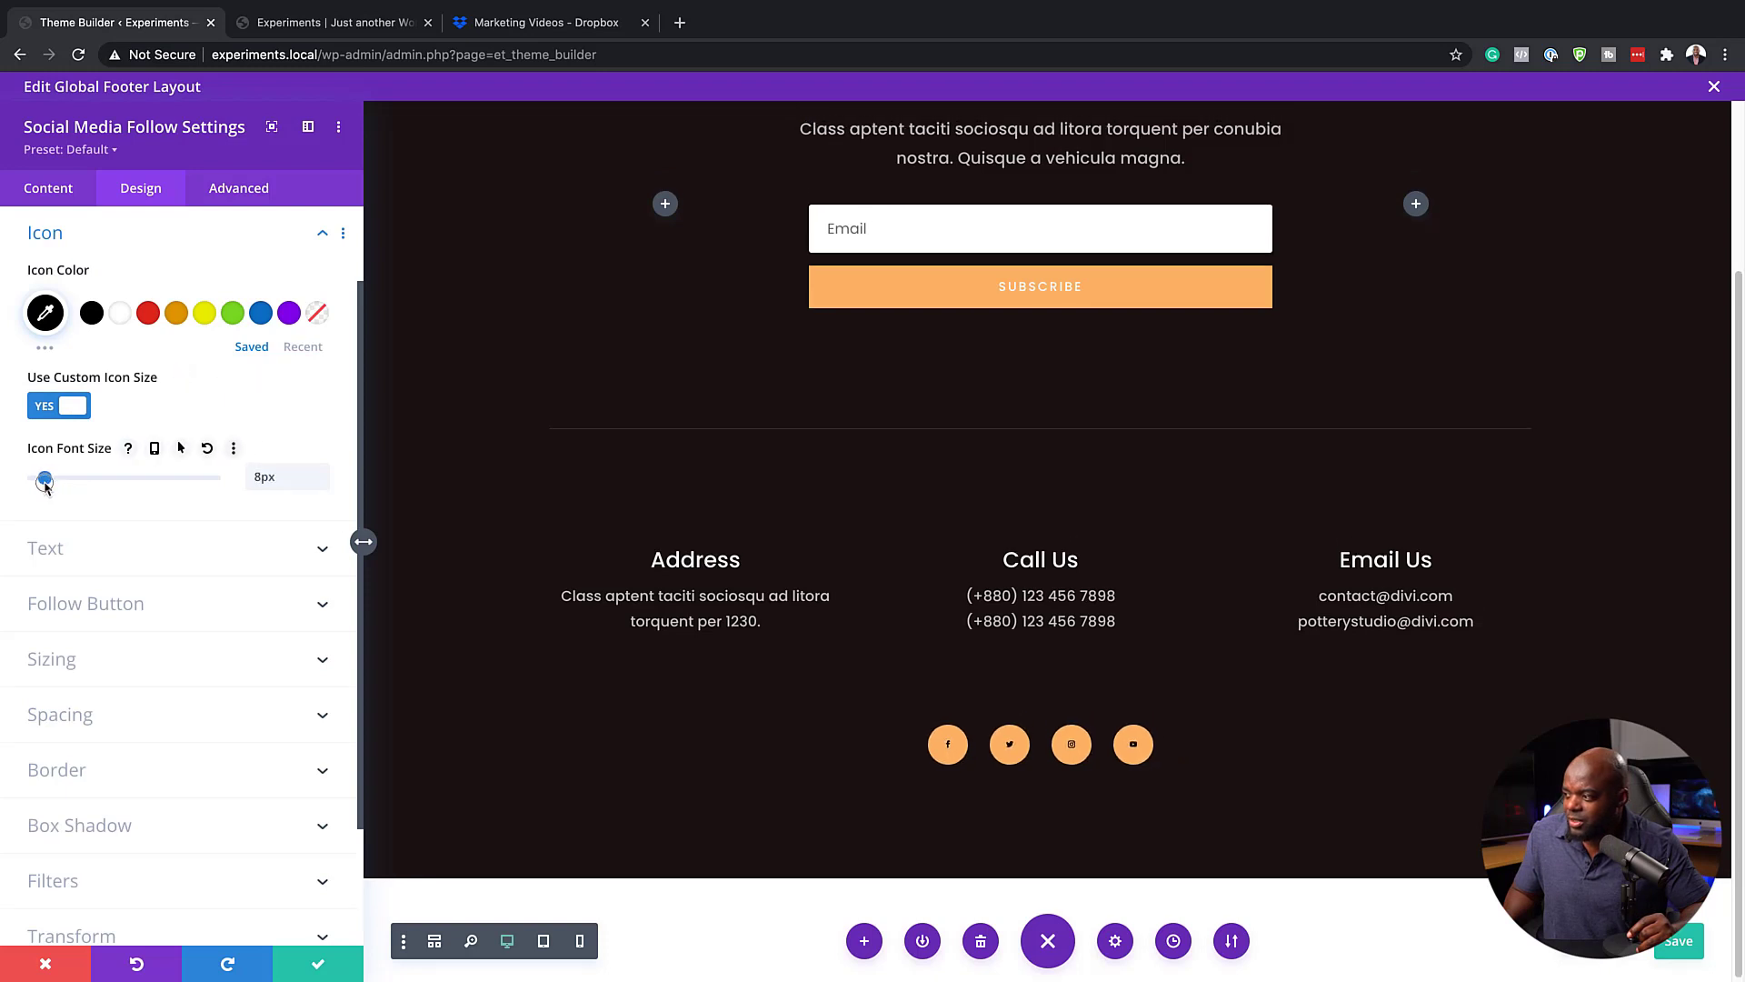
{"action": "left_click_drag", "start_coordinate": [49, 481], "coordinate": [58, 484]}
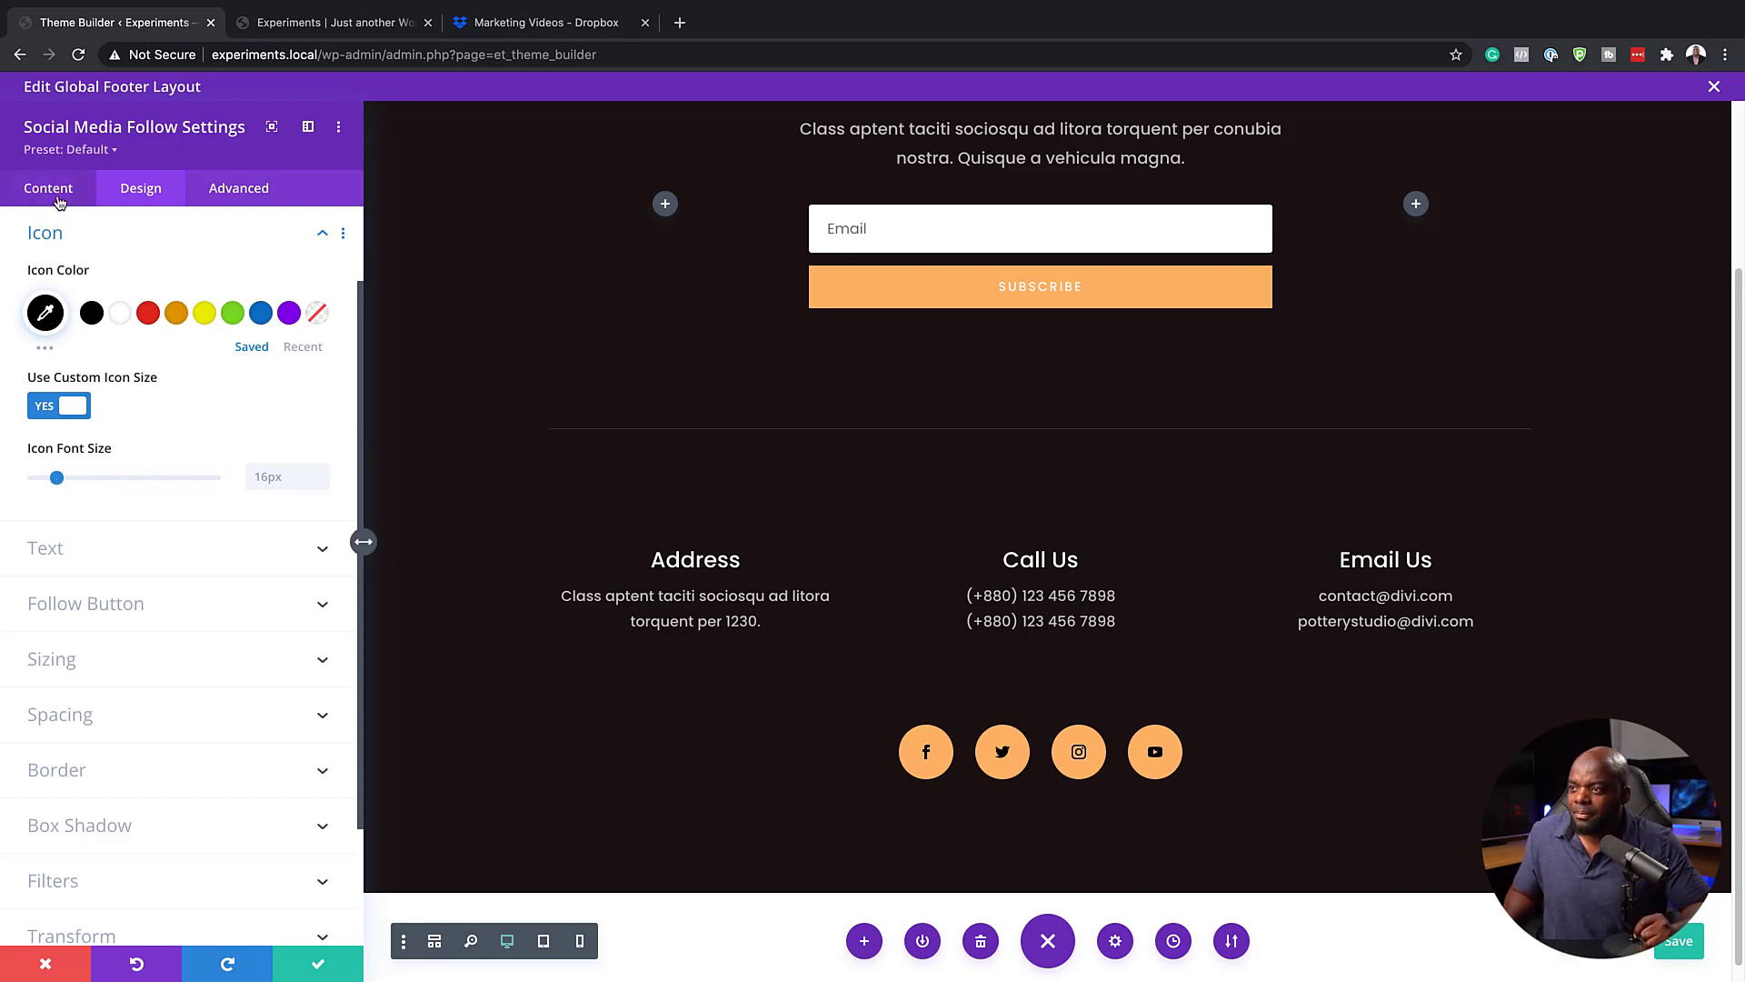
Check the Facebook network's account link URL and the icon link target, and save the social media follow settings
{"action": "left_click", "coordinate": [54, 193]}
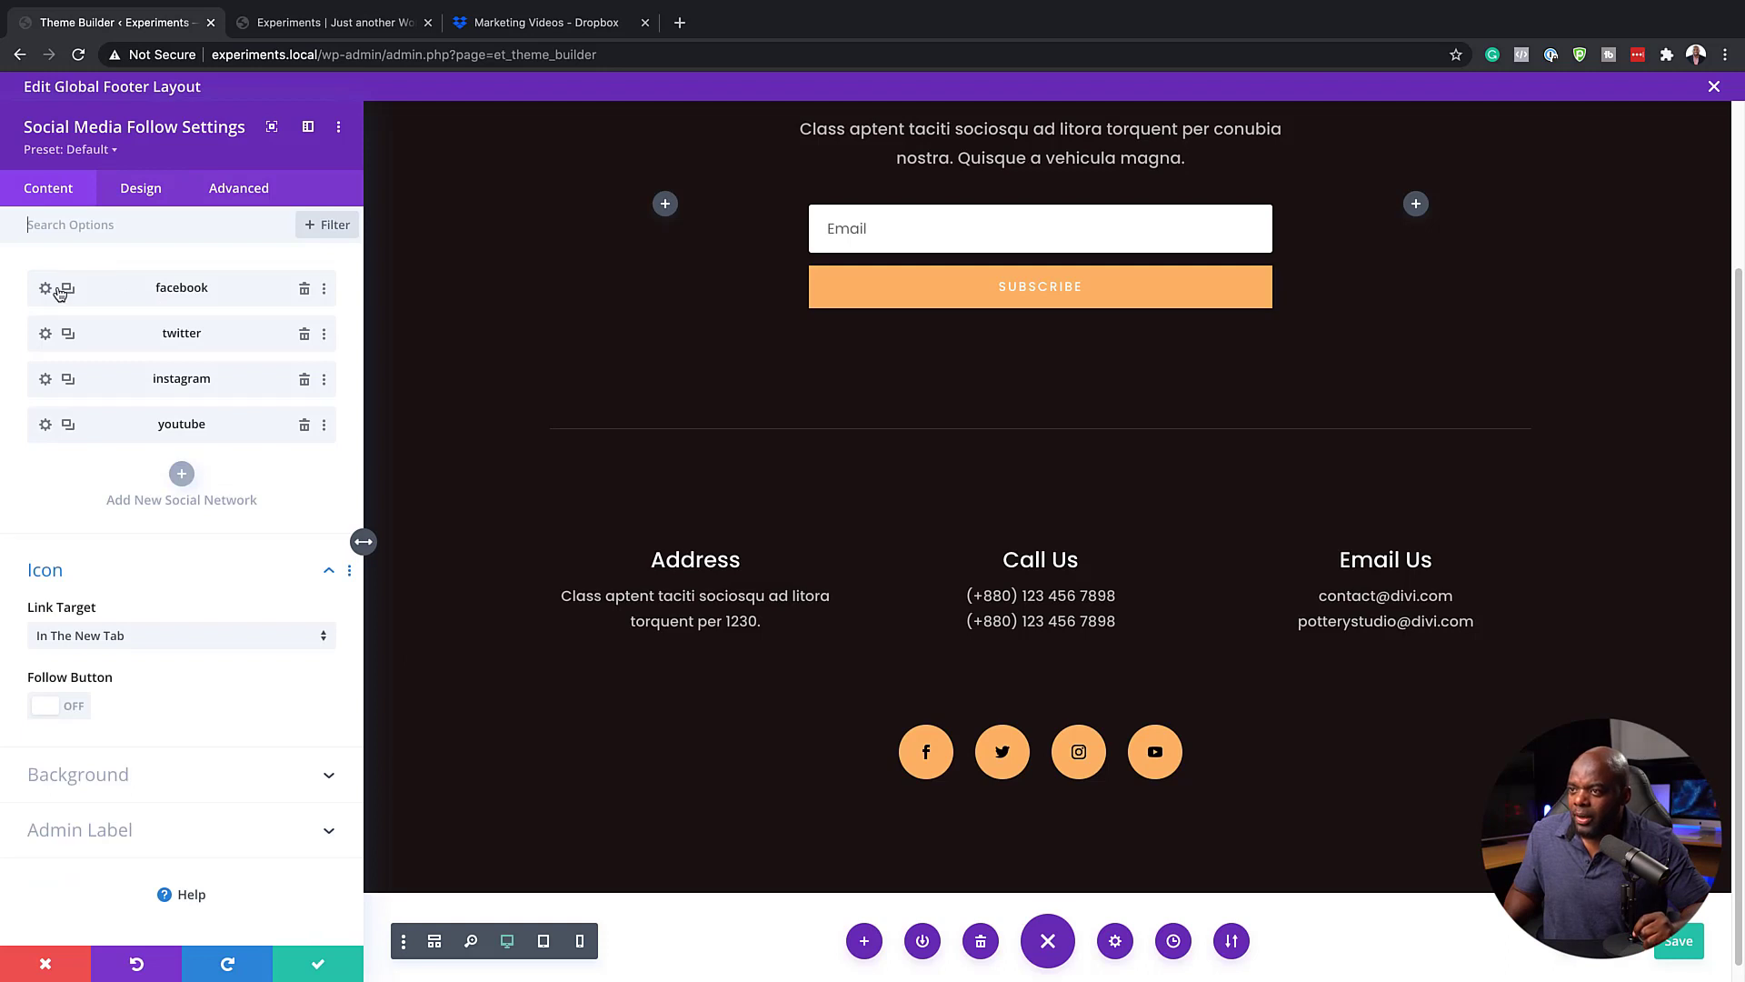
{"action": "left_click", "coordinate": [45, 288]}
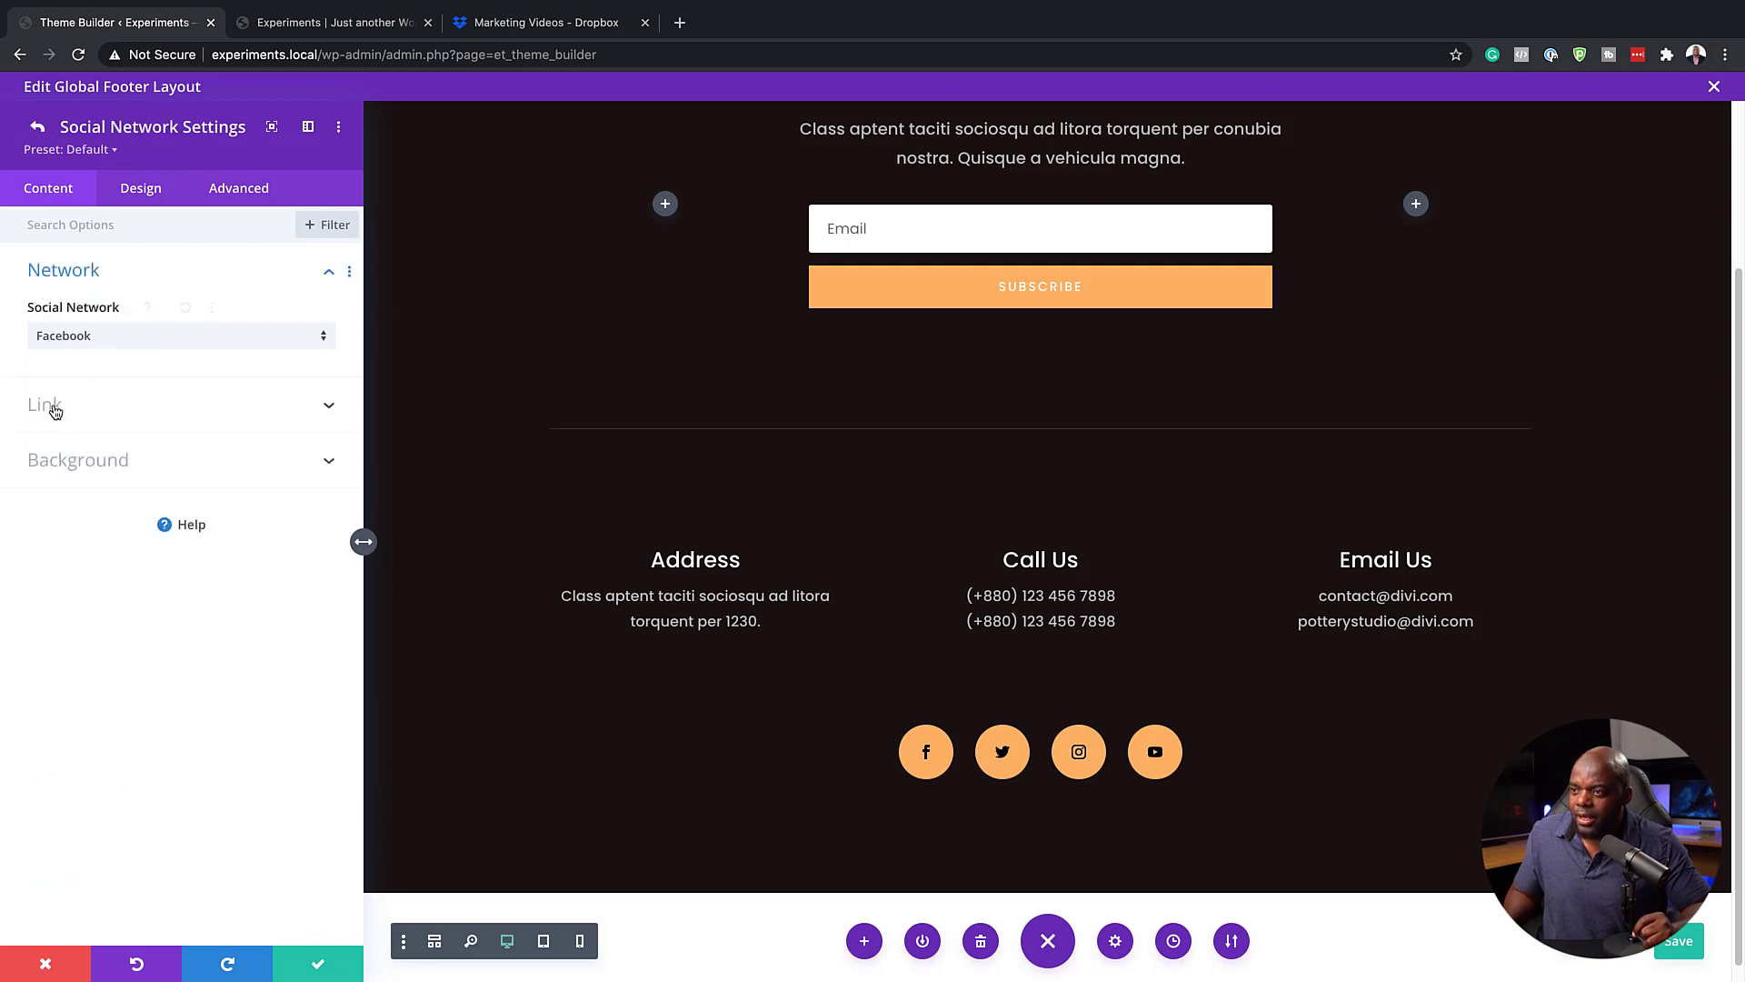
{"action": "left_click", "coordinate": [53, 406]}
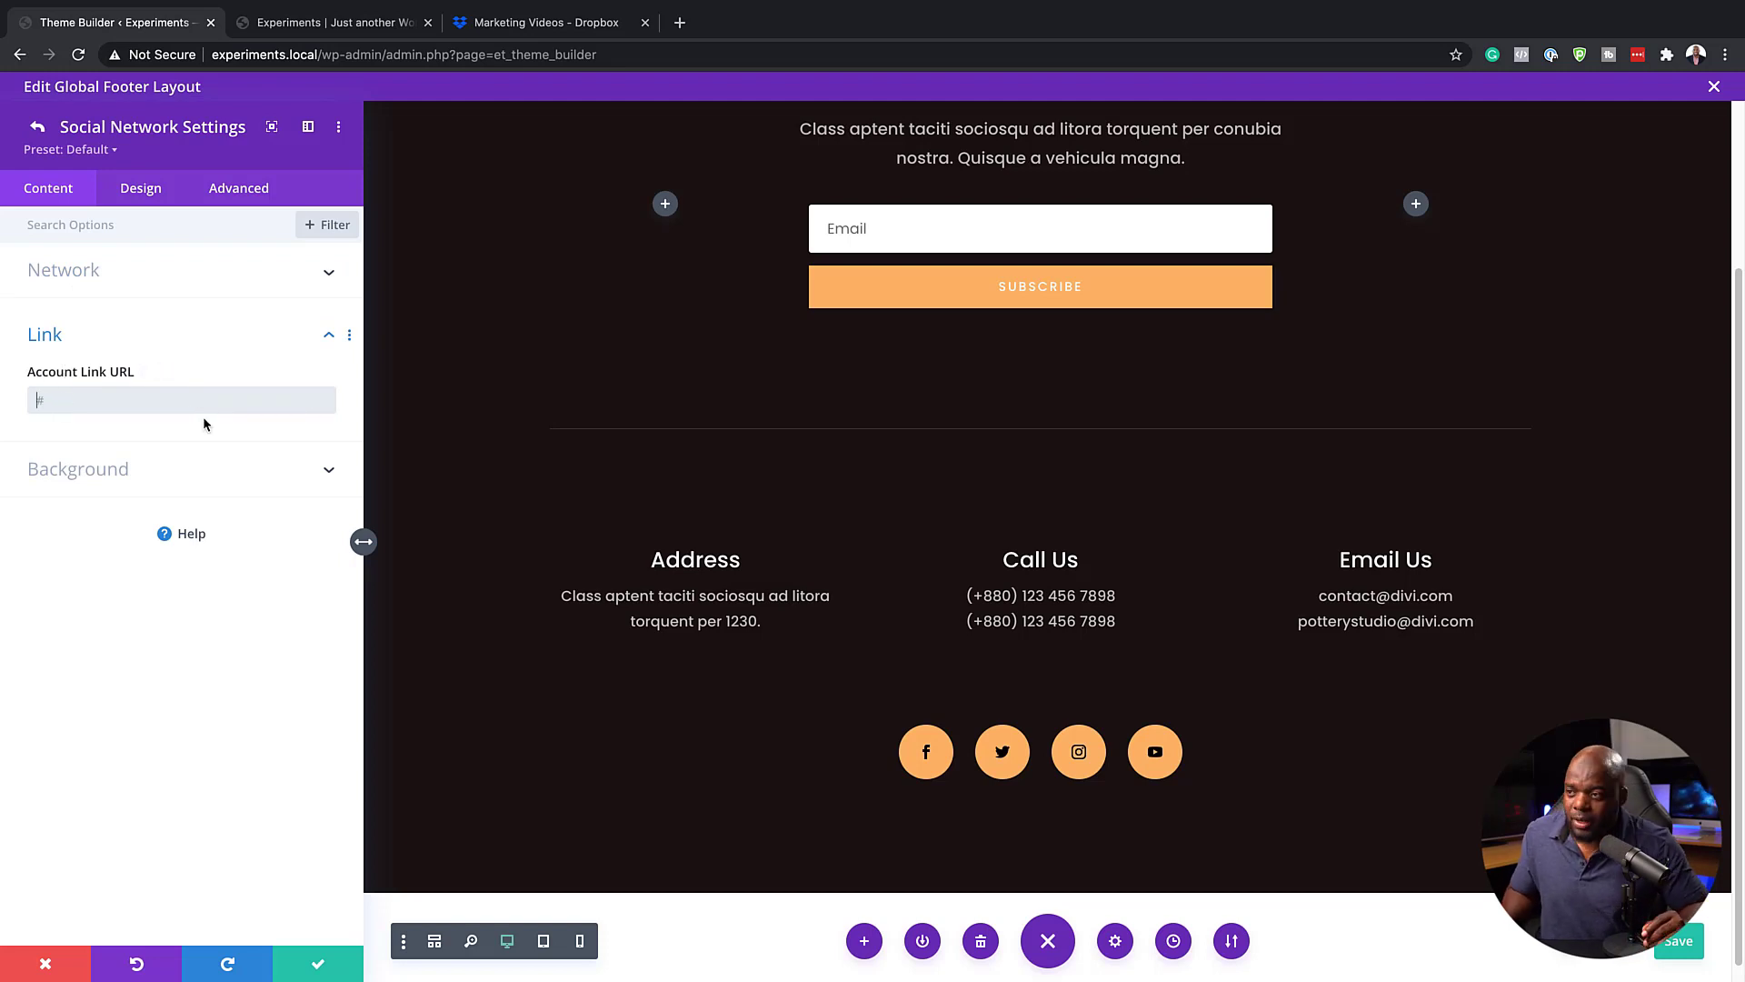
{"action": "left_click", "coordinate": [37, 126]}
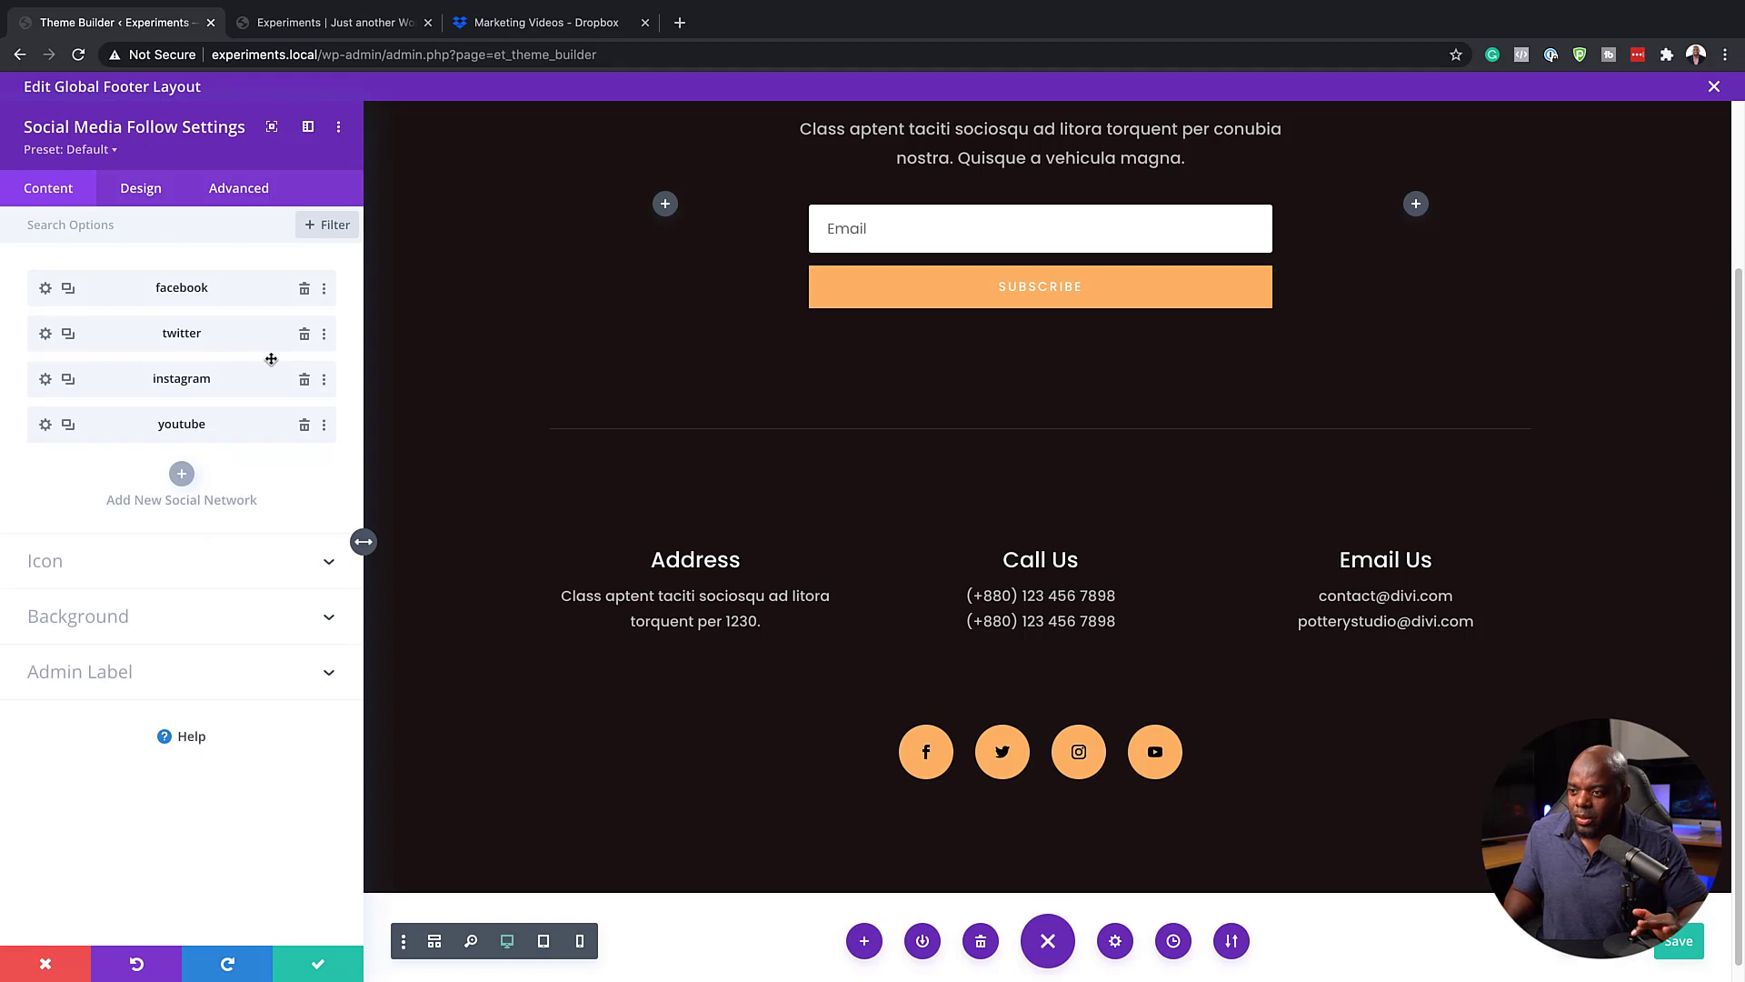
{"action": "left_click", "coordinate": [183, 561]}
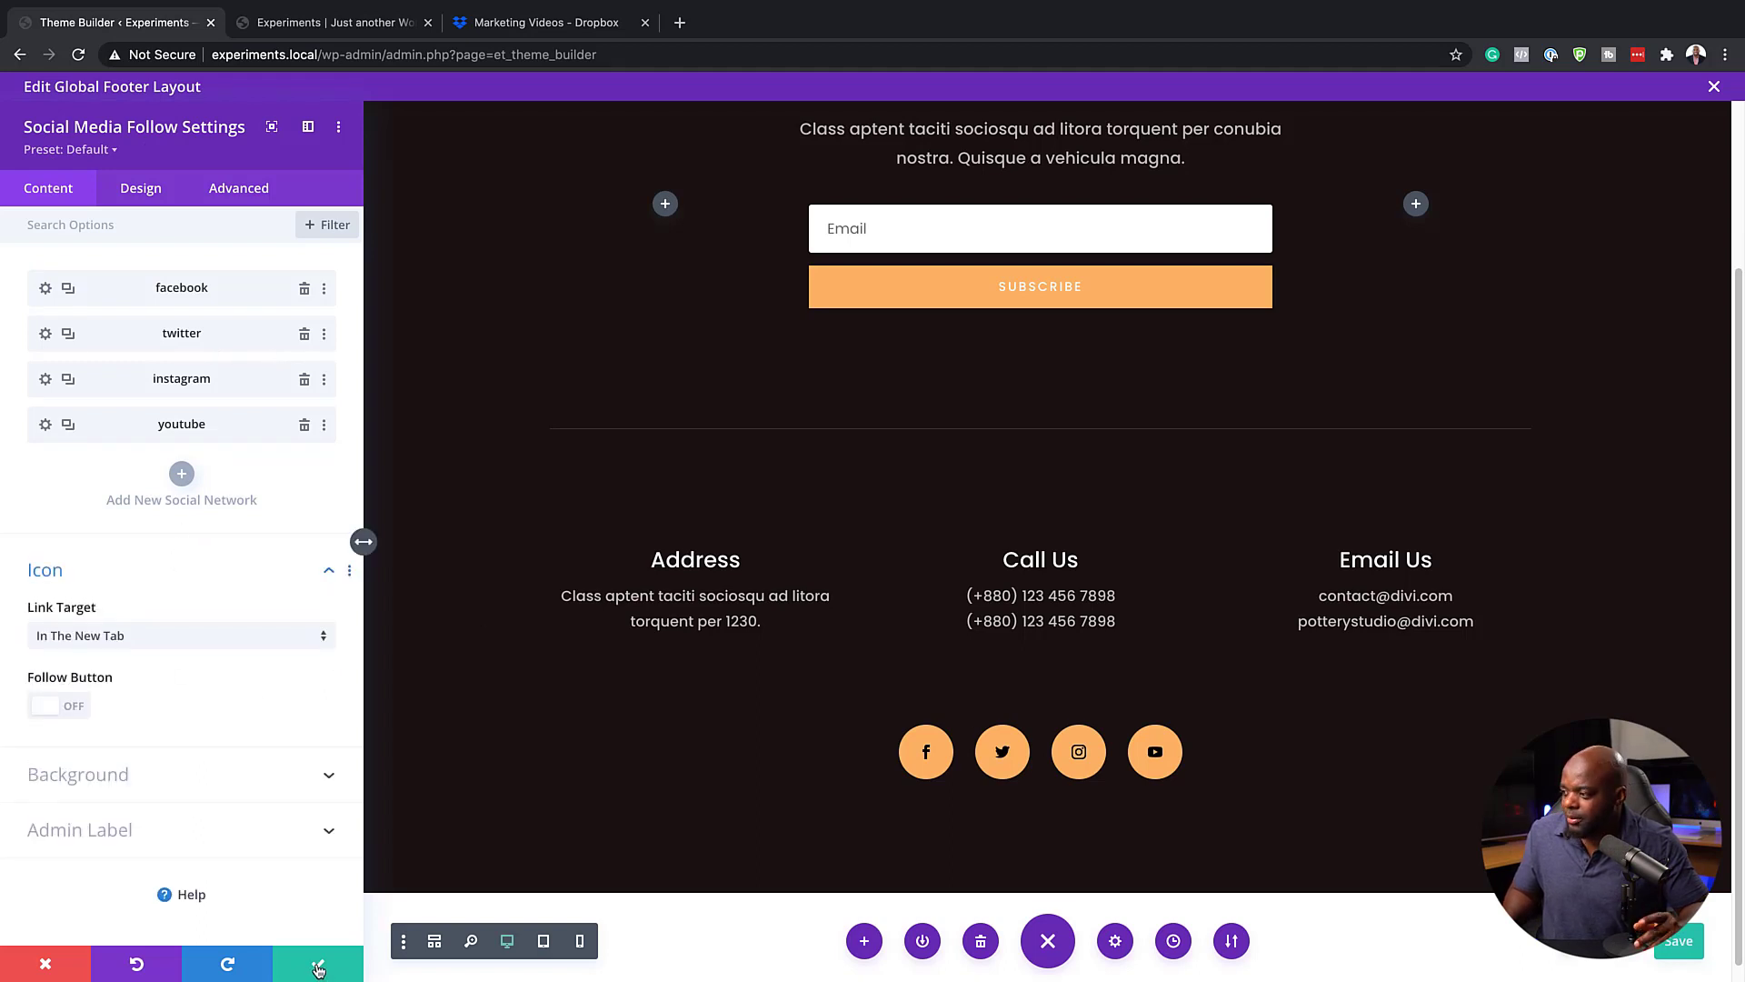
{"action": "left_click", "coordinate": [317, 967]}
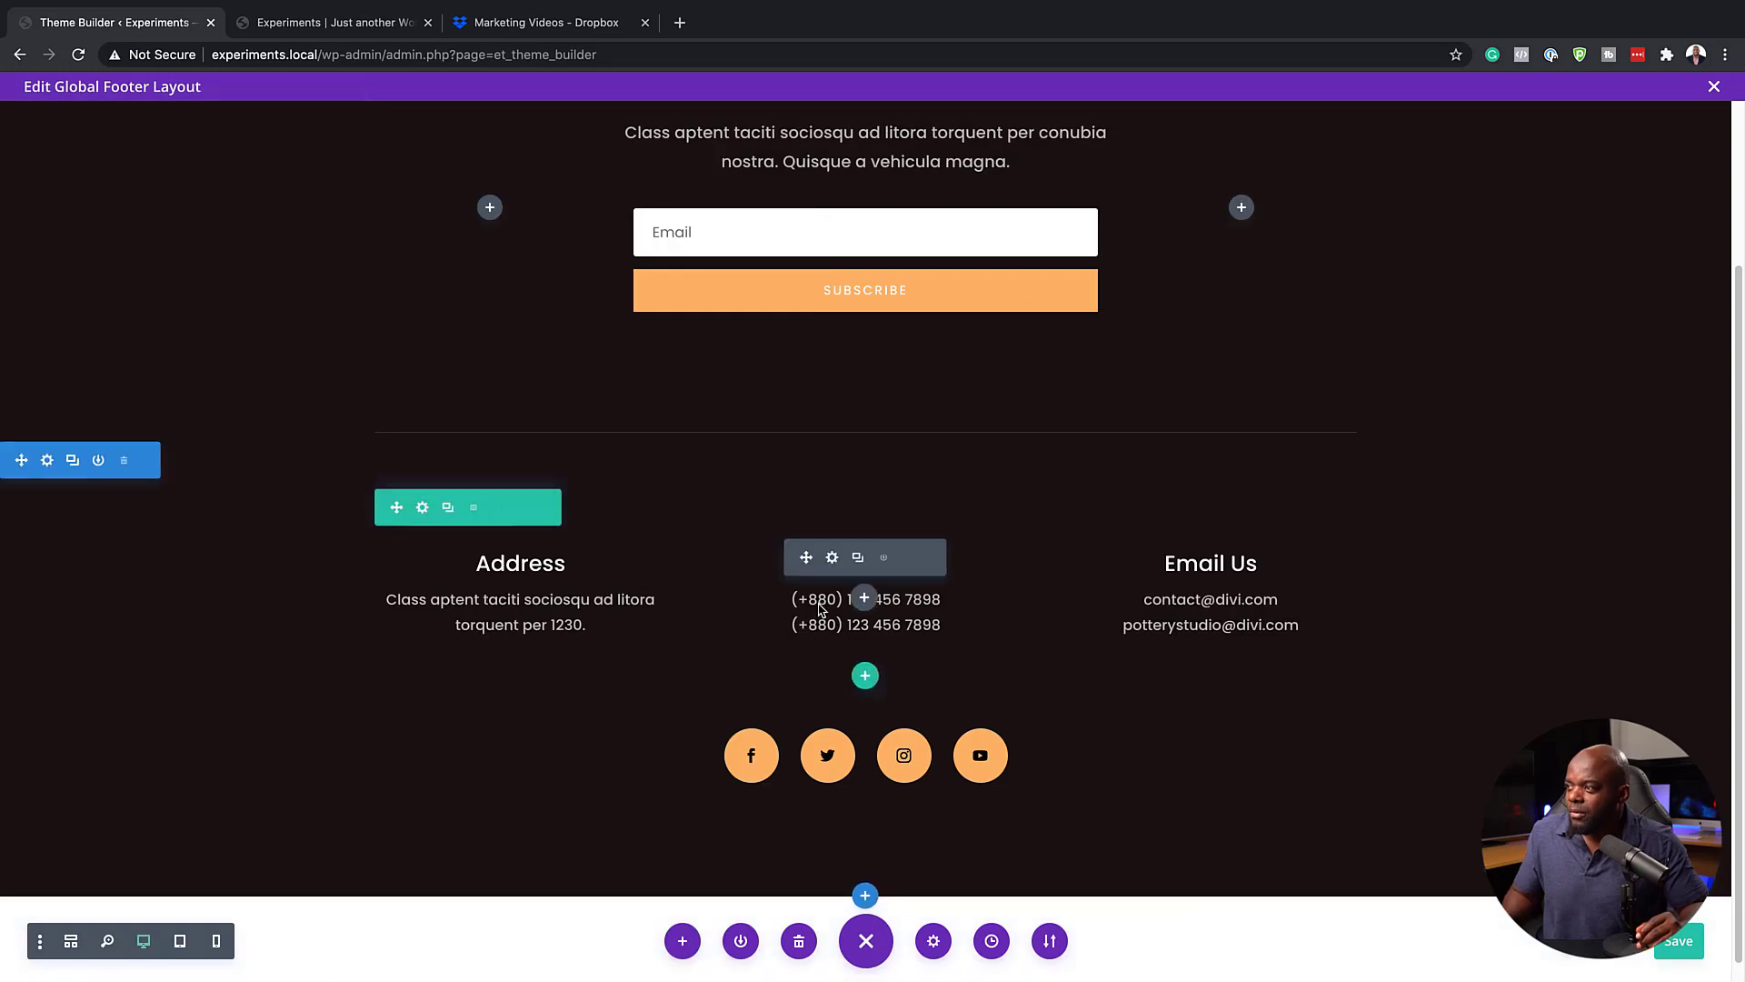
Open the newsletter email optin module's settings and review the service providers available for its email account
{"action": "scroll", "coordinate": [821, 611], "scroll_direction": "up", "scroll_amount": 2}
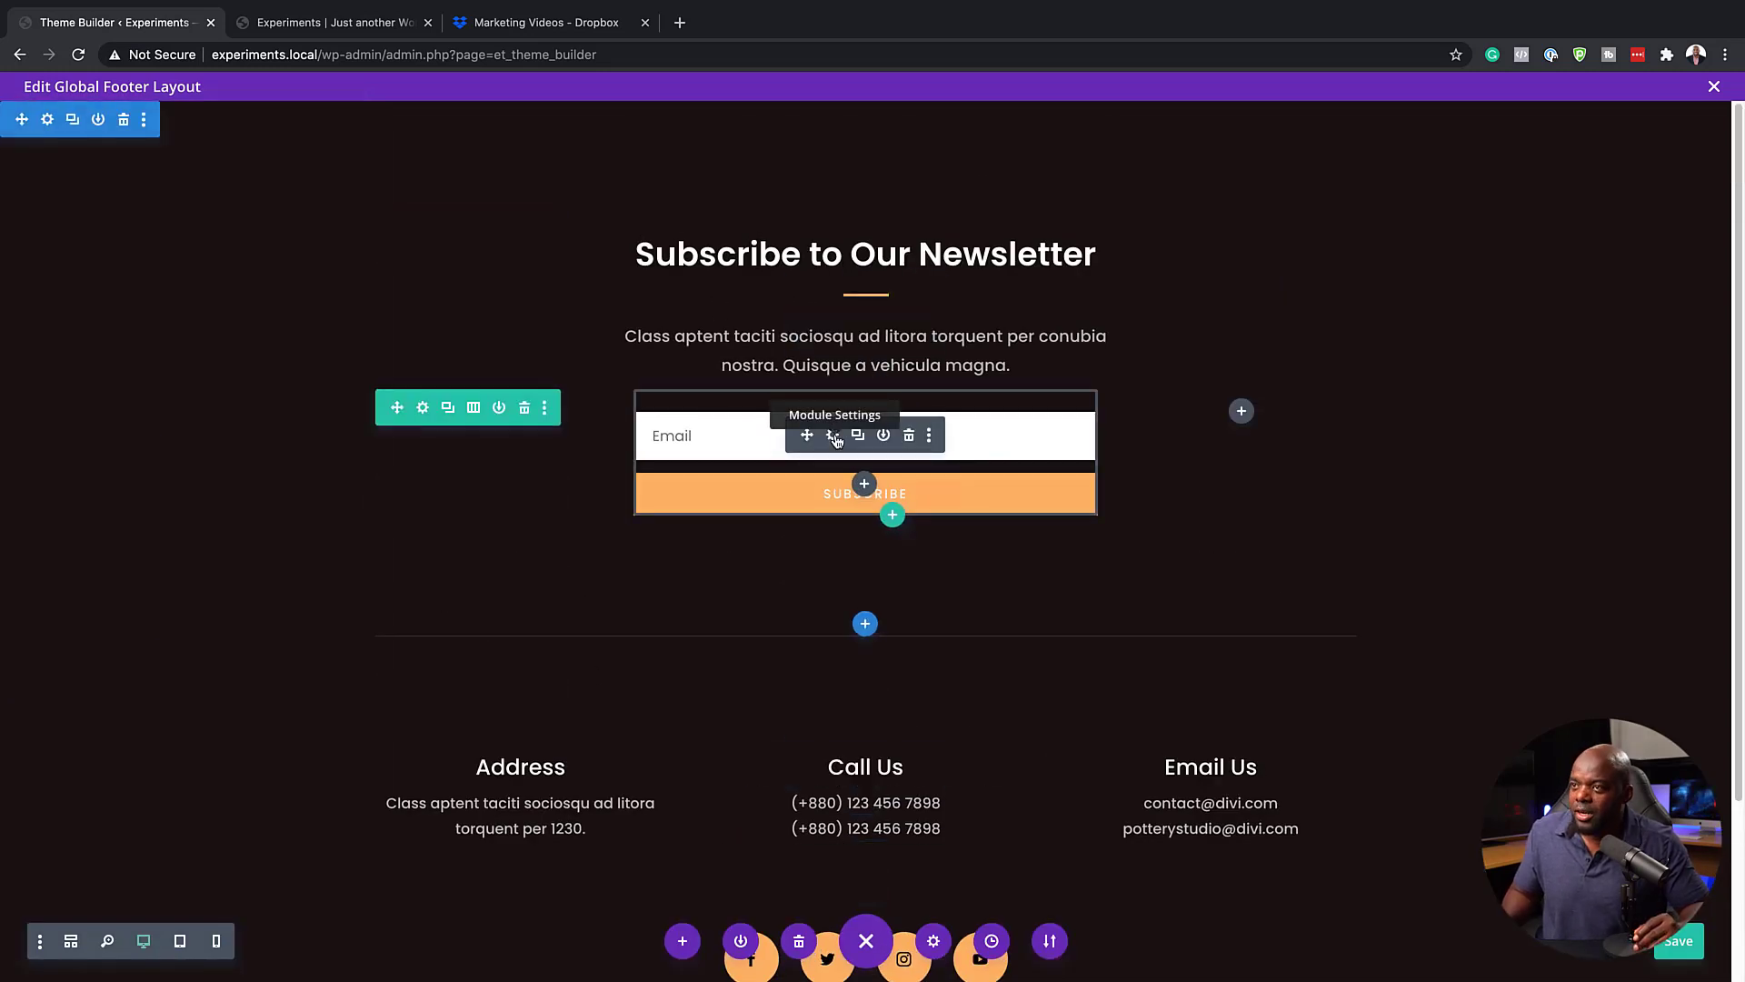
{"action": "left_click", "coordinate": [833, 437]}
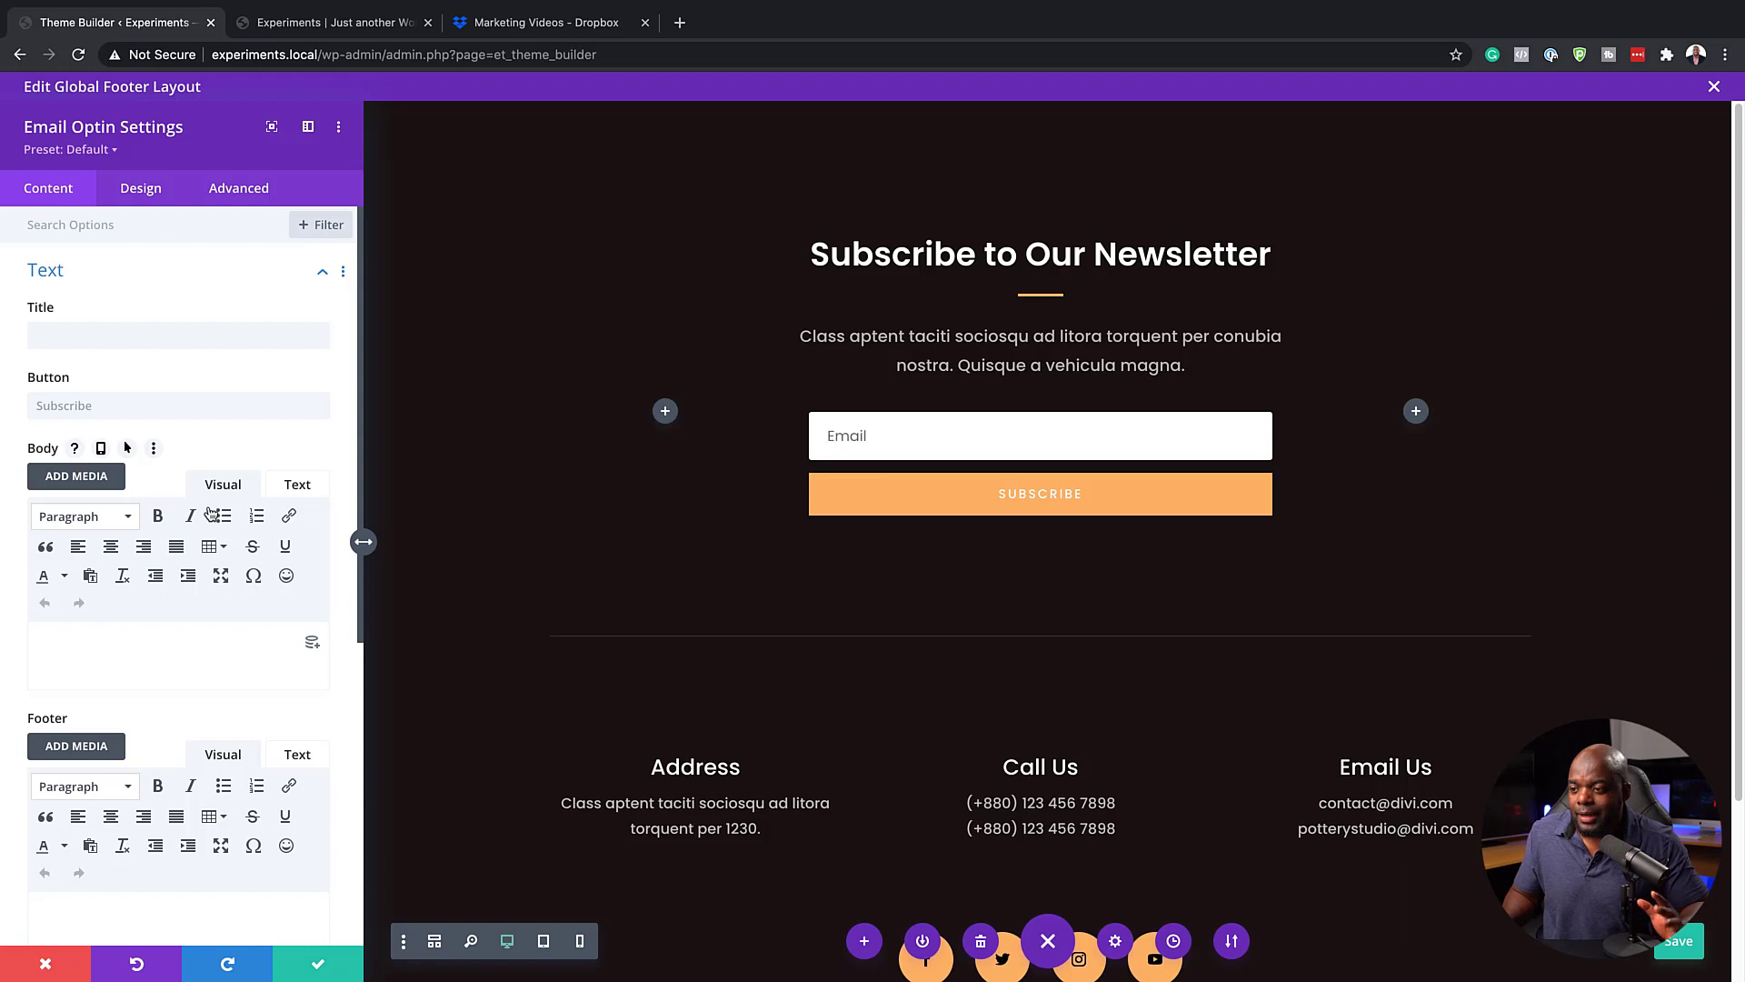
{"action": "scroll", "coordinate": [218, 627], "scroll_direction": "down", "scroll_amount": 5}
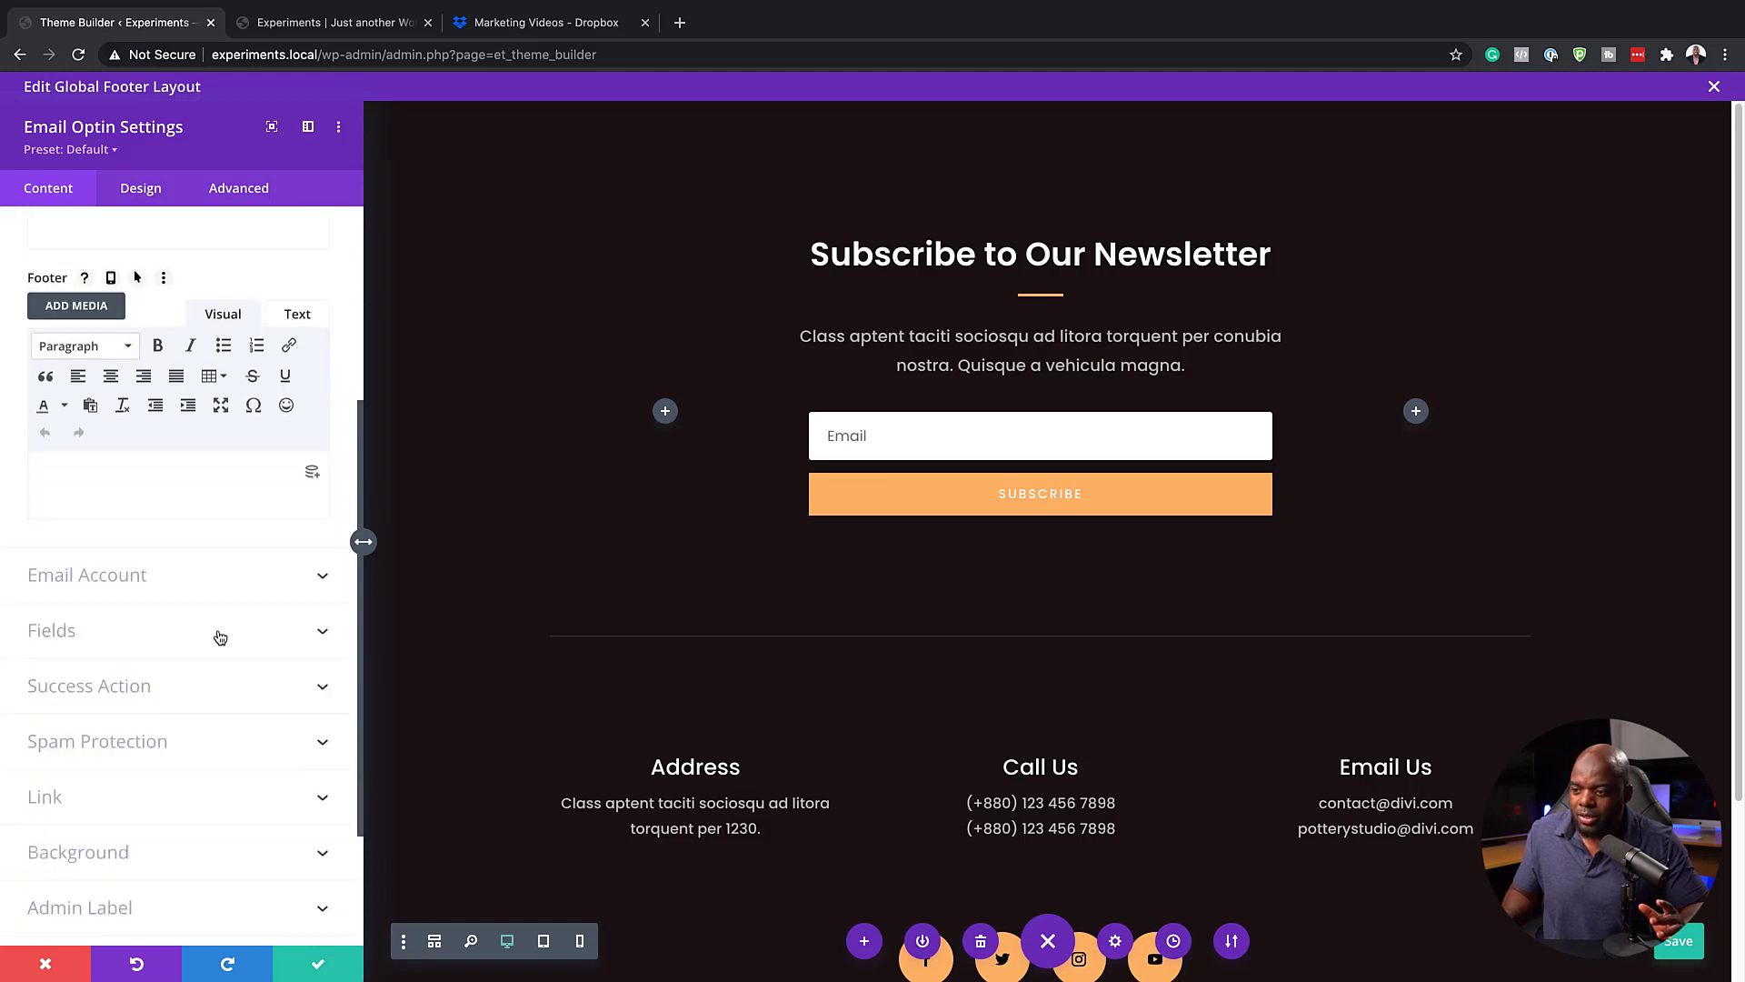
{"action": "left_click", "coordinate": [122, 505]}
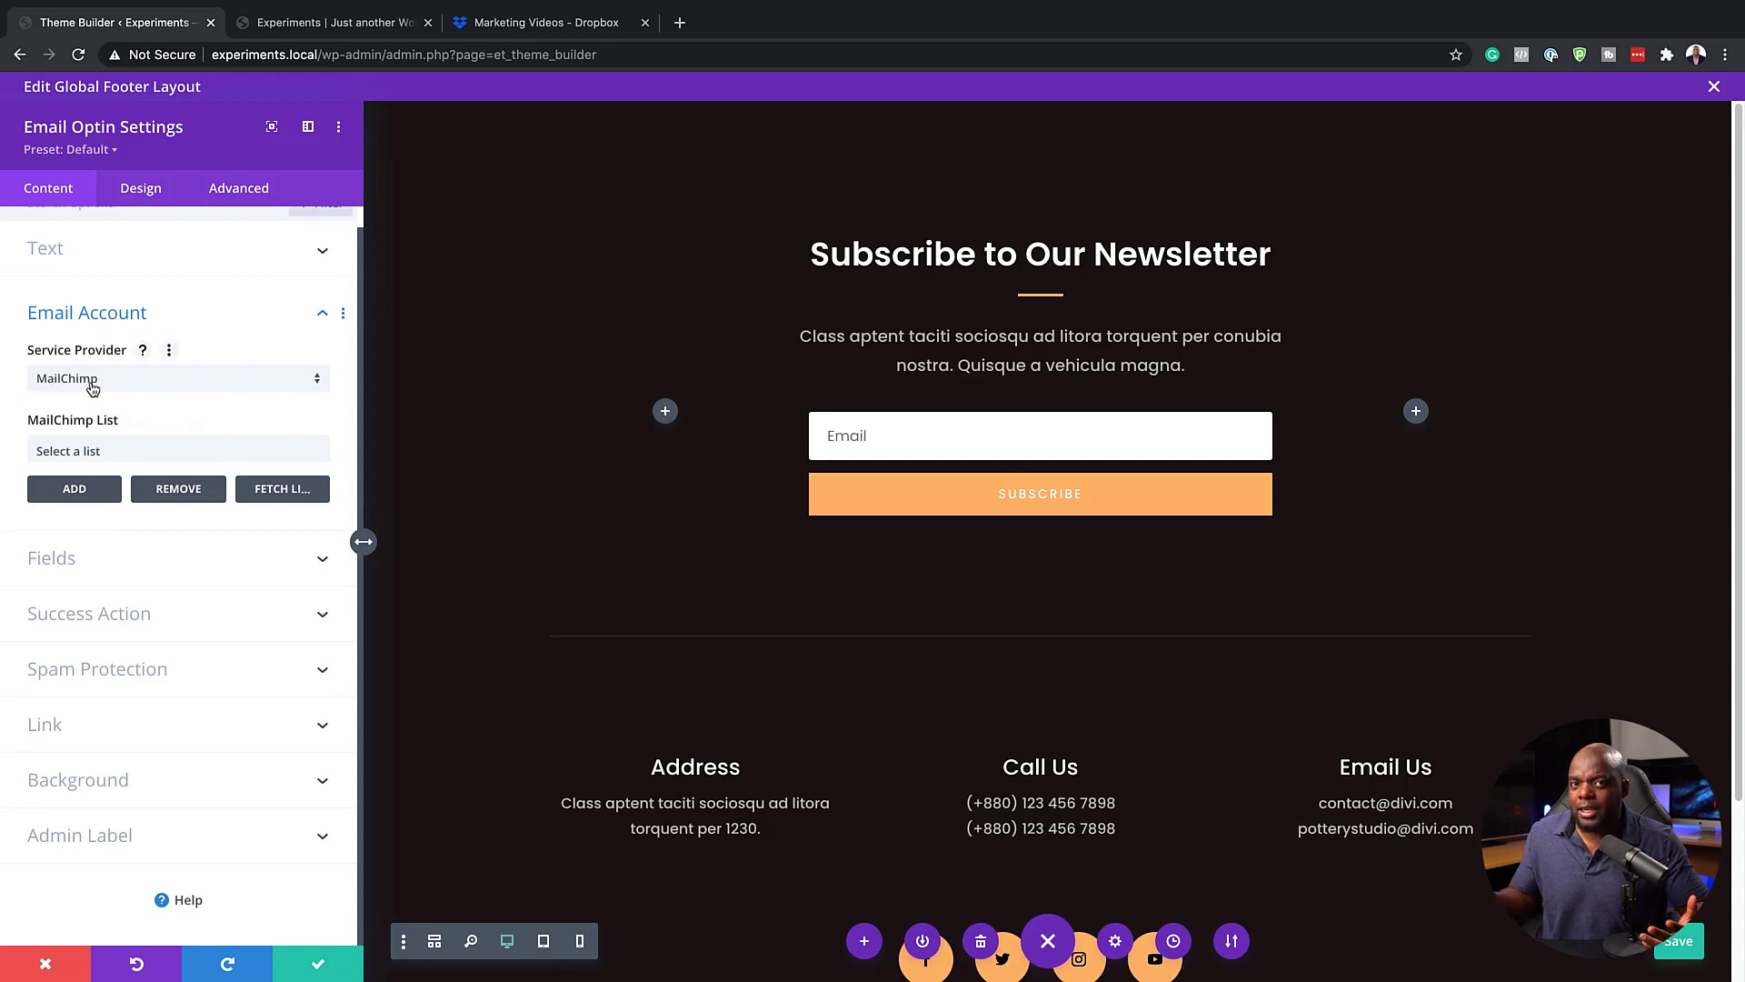
{"action": "left_click", "coordinate": [148, 380]}
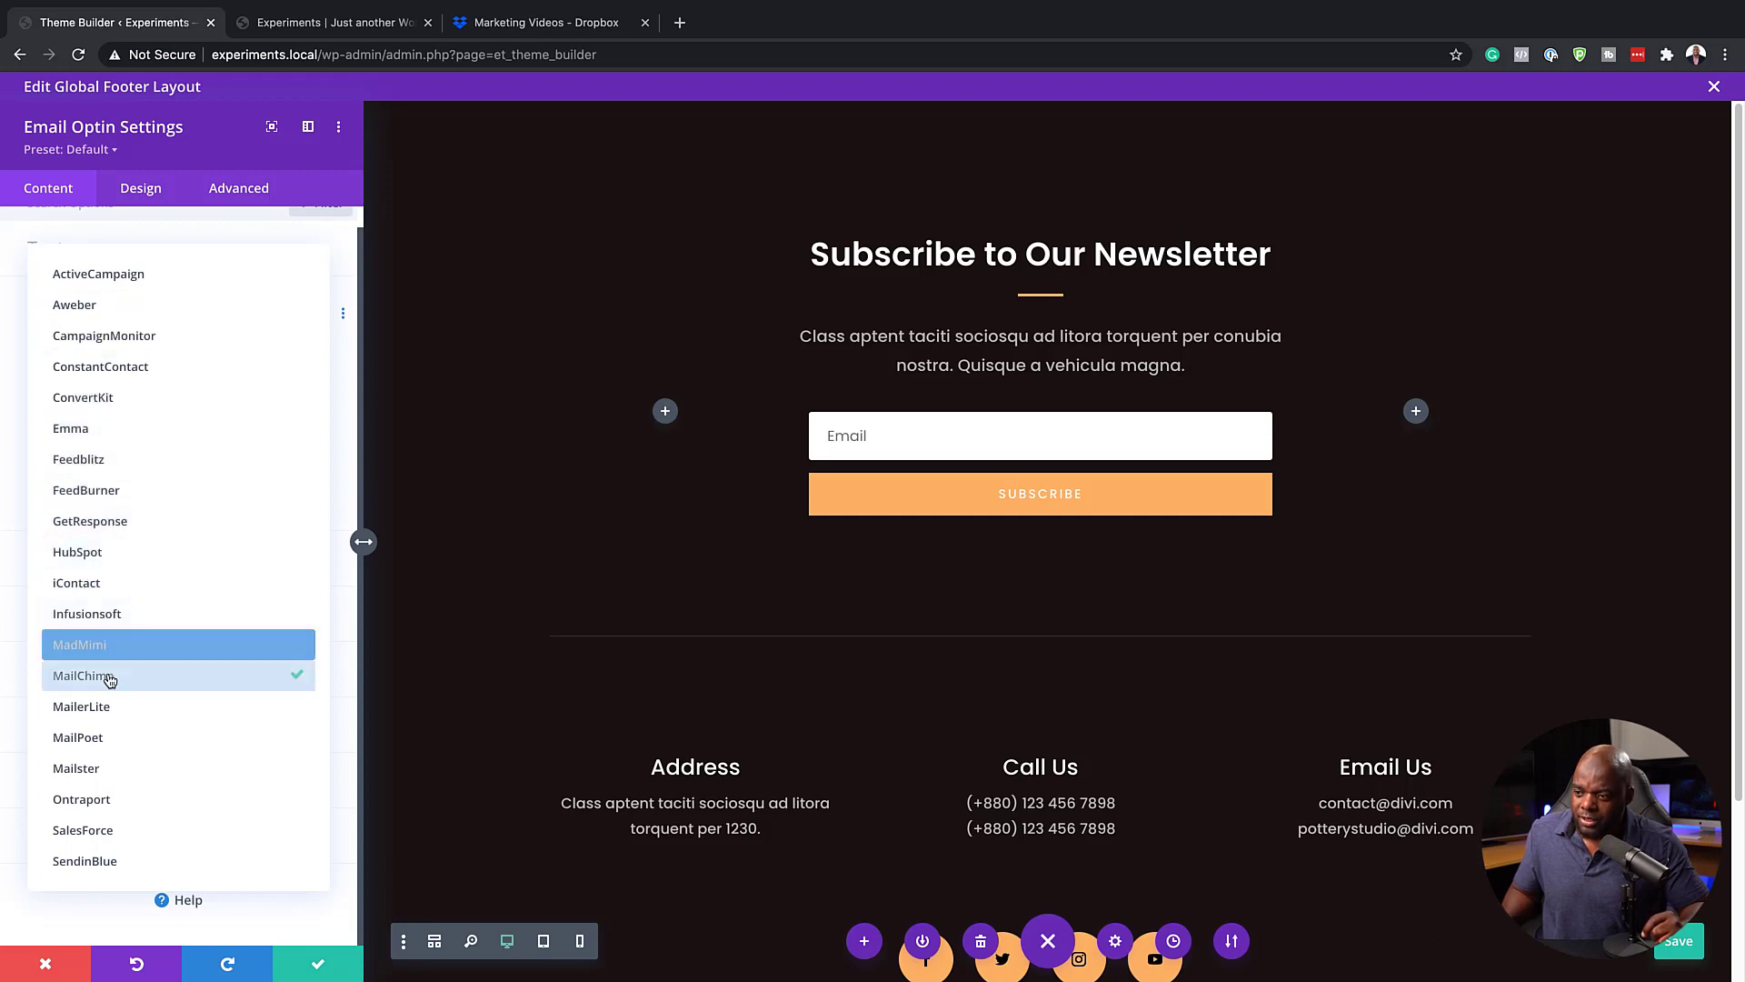
{"action": "left_click", "coordinate": [220, 233]}
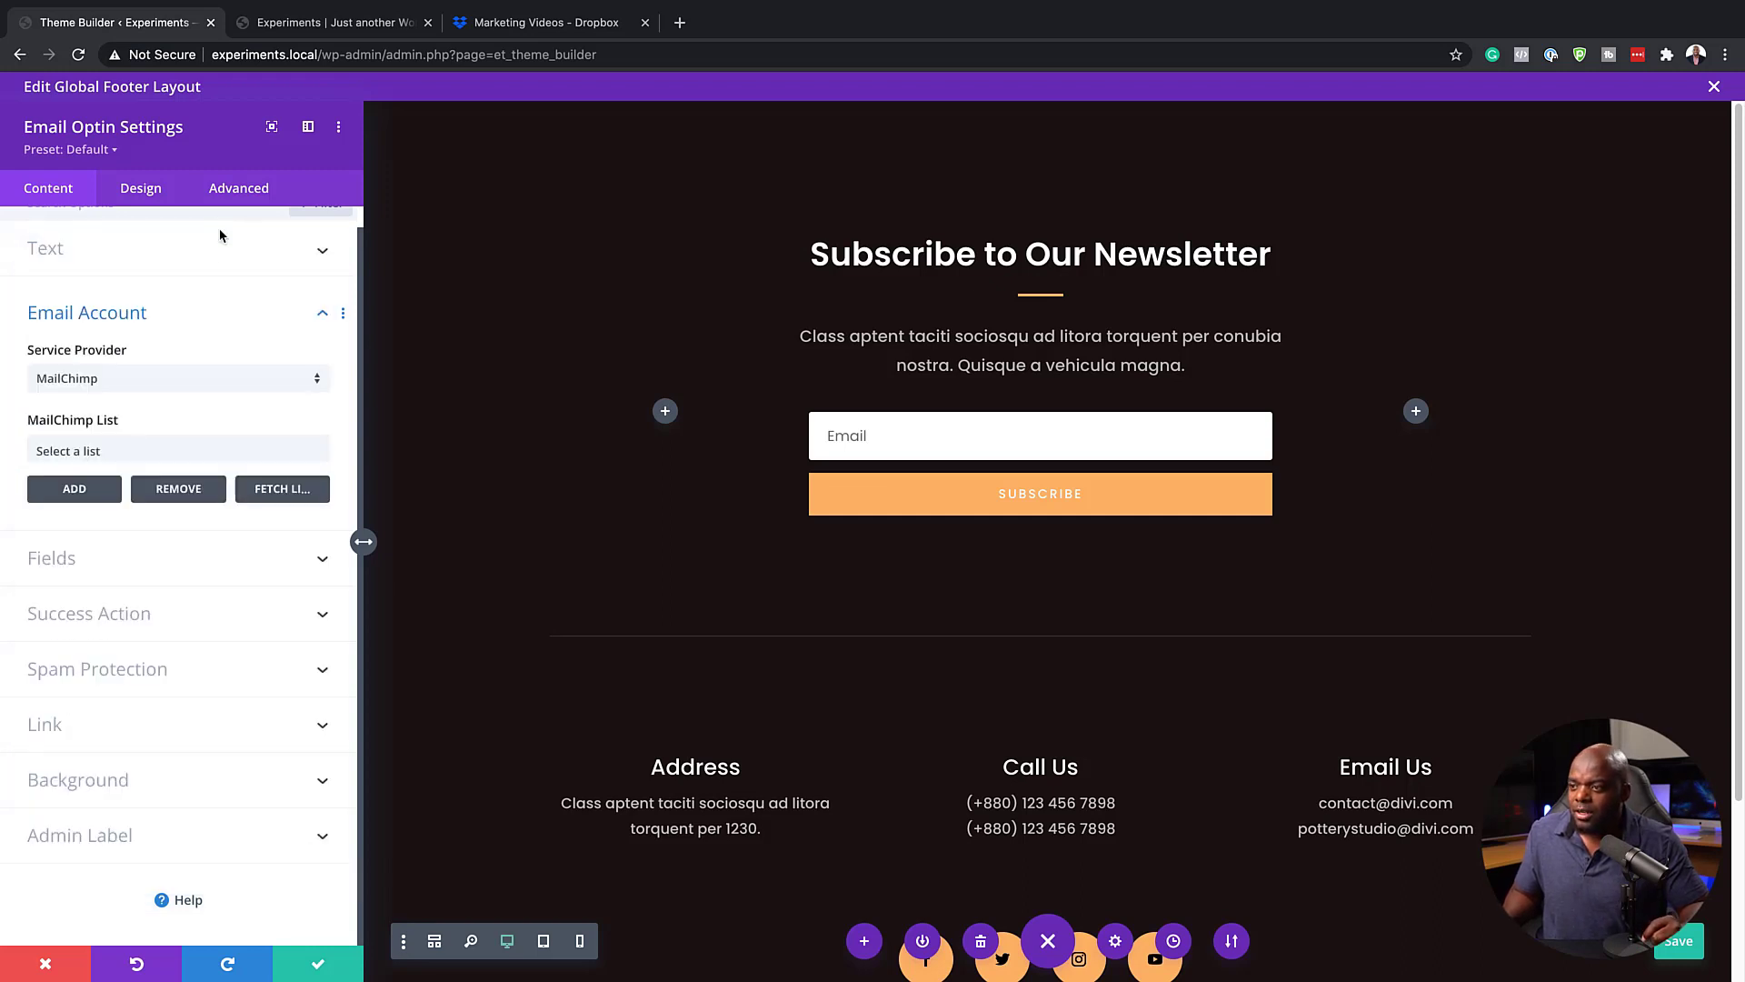
Try showing the first name field in the newsletter form and turn it off again
{"action": "left_click", "coordinate": [123, 569]}
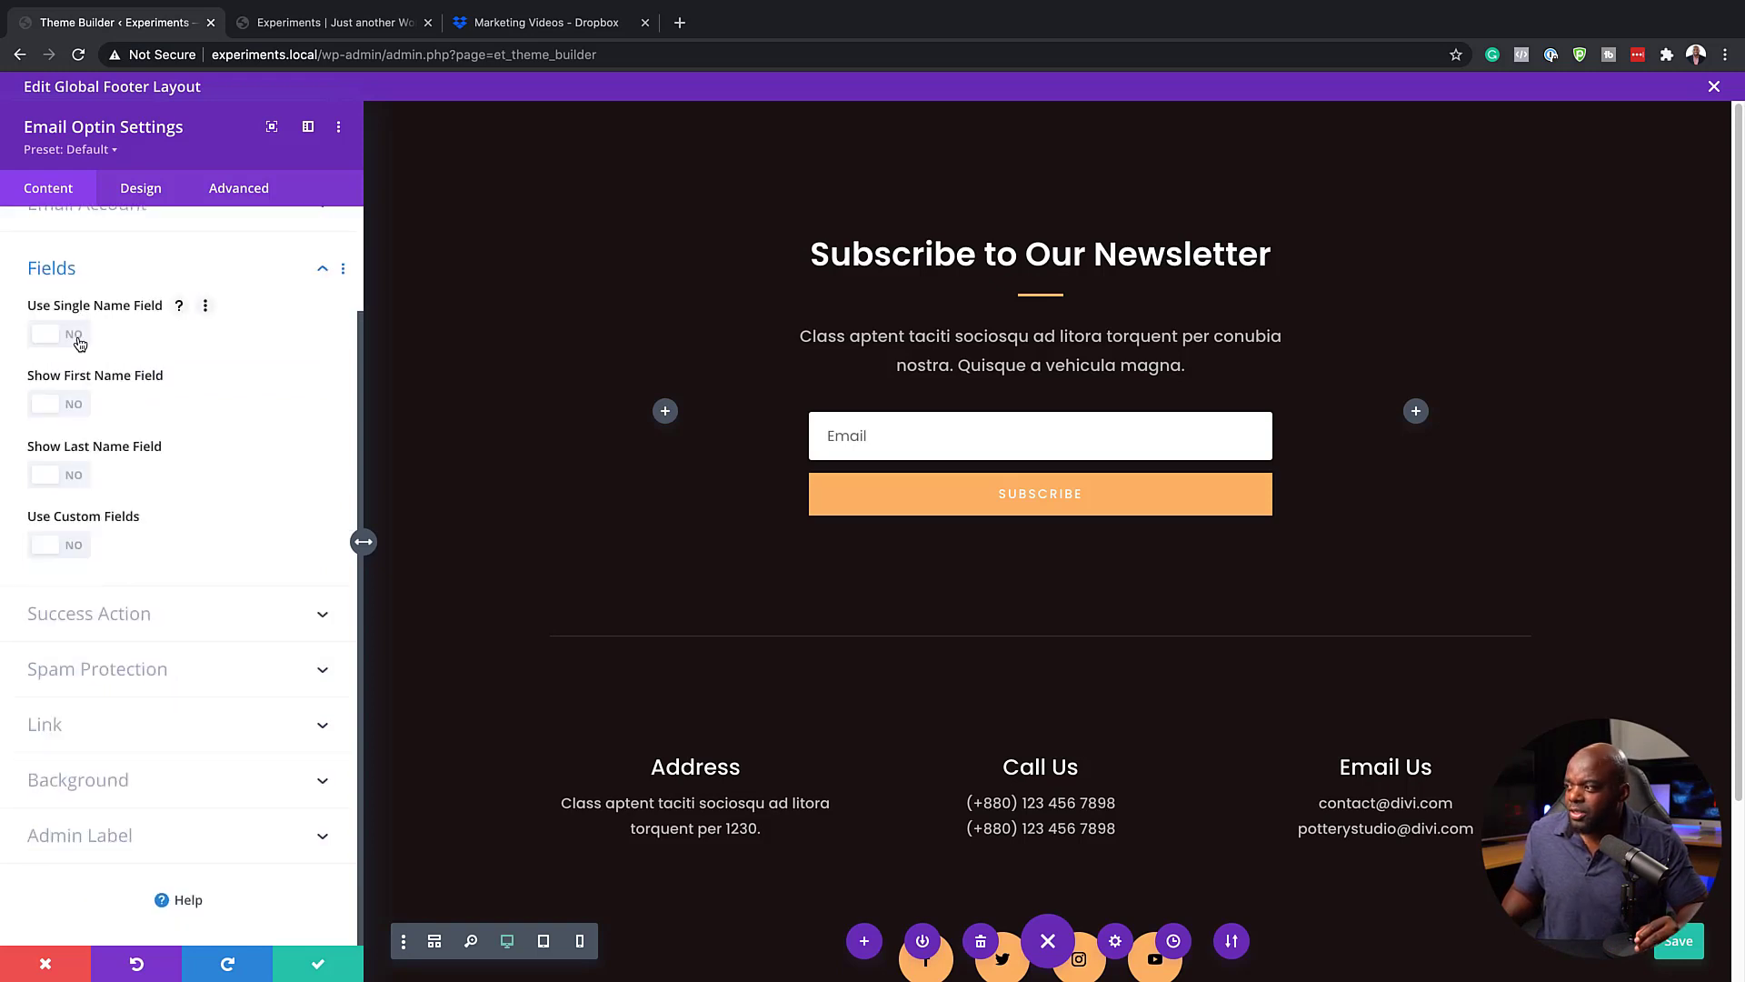
{"action": "left_click", "coordinate": [76, 409]}
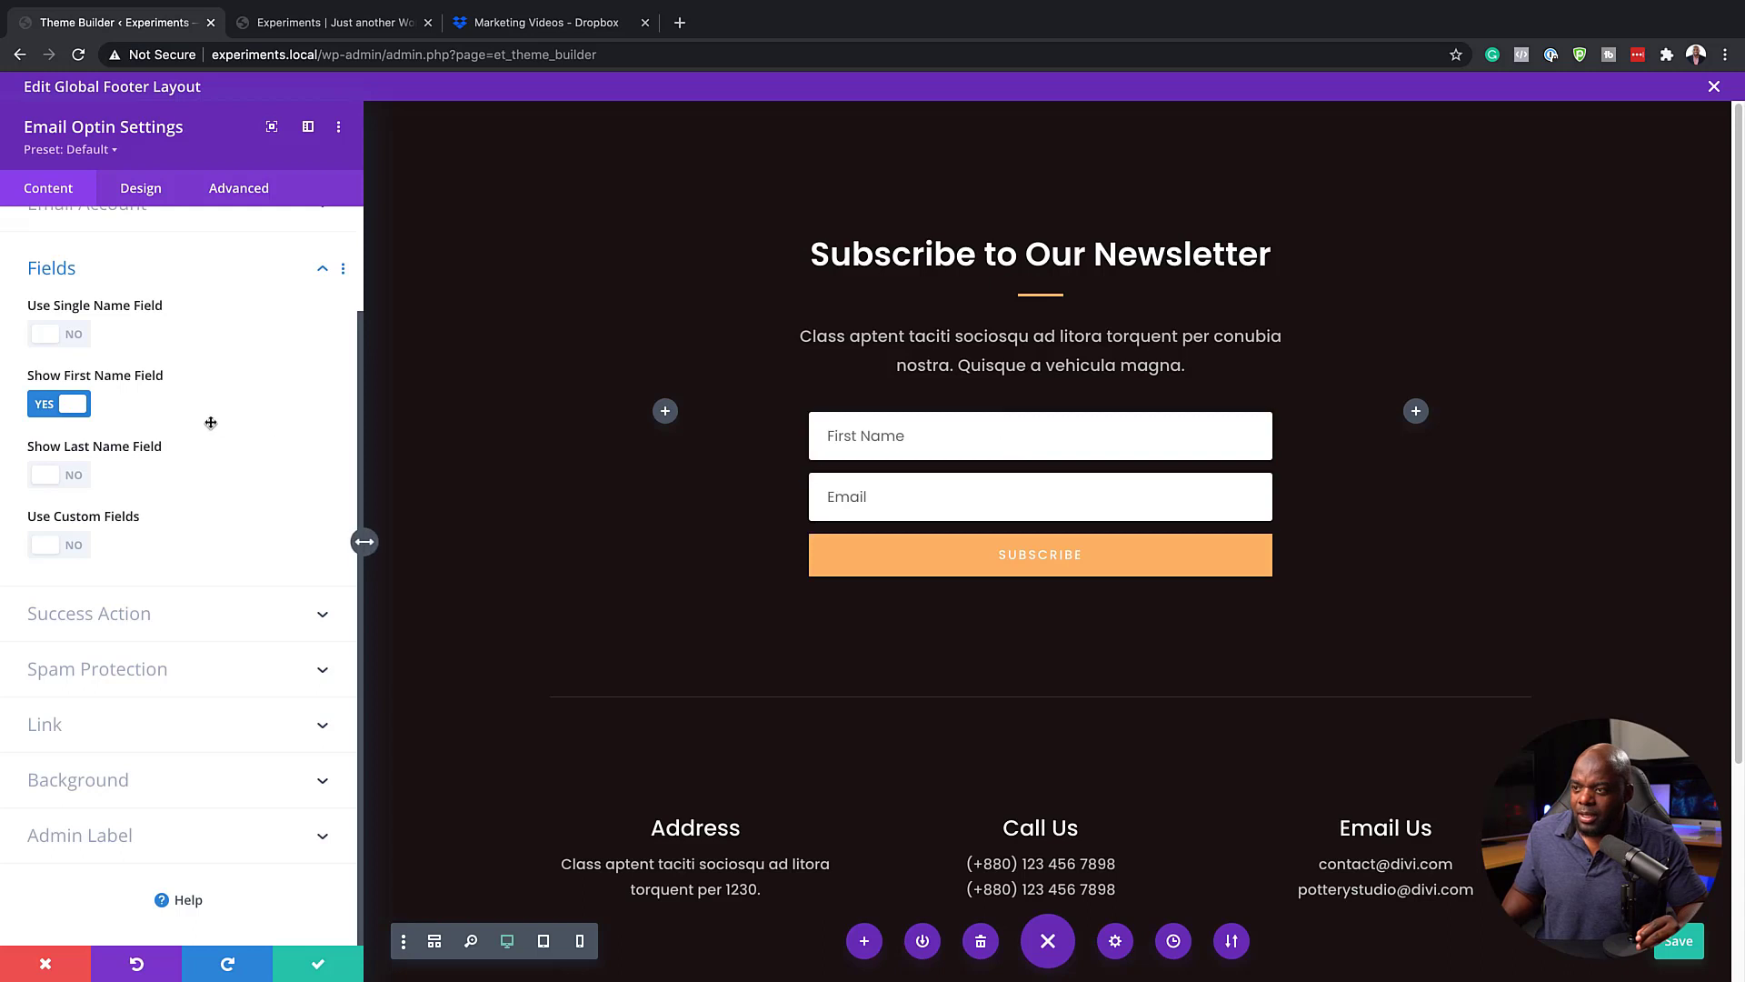
{"action": "left_click", "coordinate": [48, 406]}
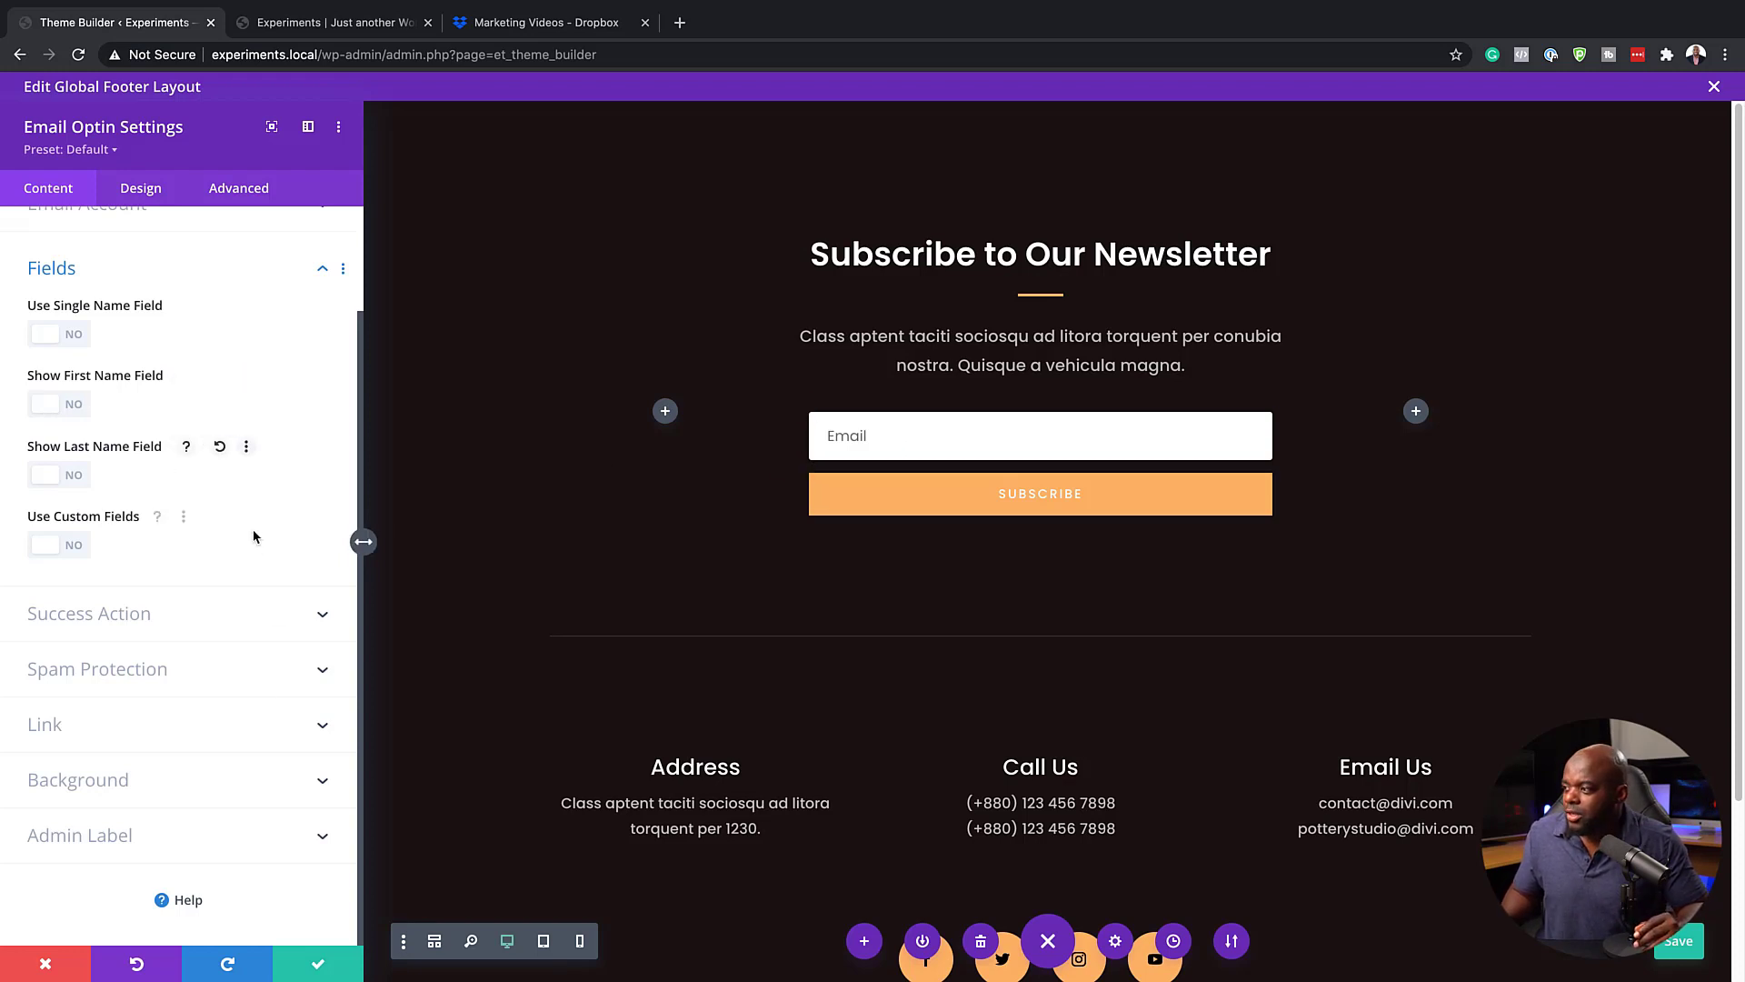
Set both the background color and the border color of the newsletter's Subscribe button to orange #e09900
{"action": "left_click", "coordinate": [143, 193]}
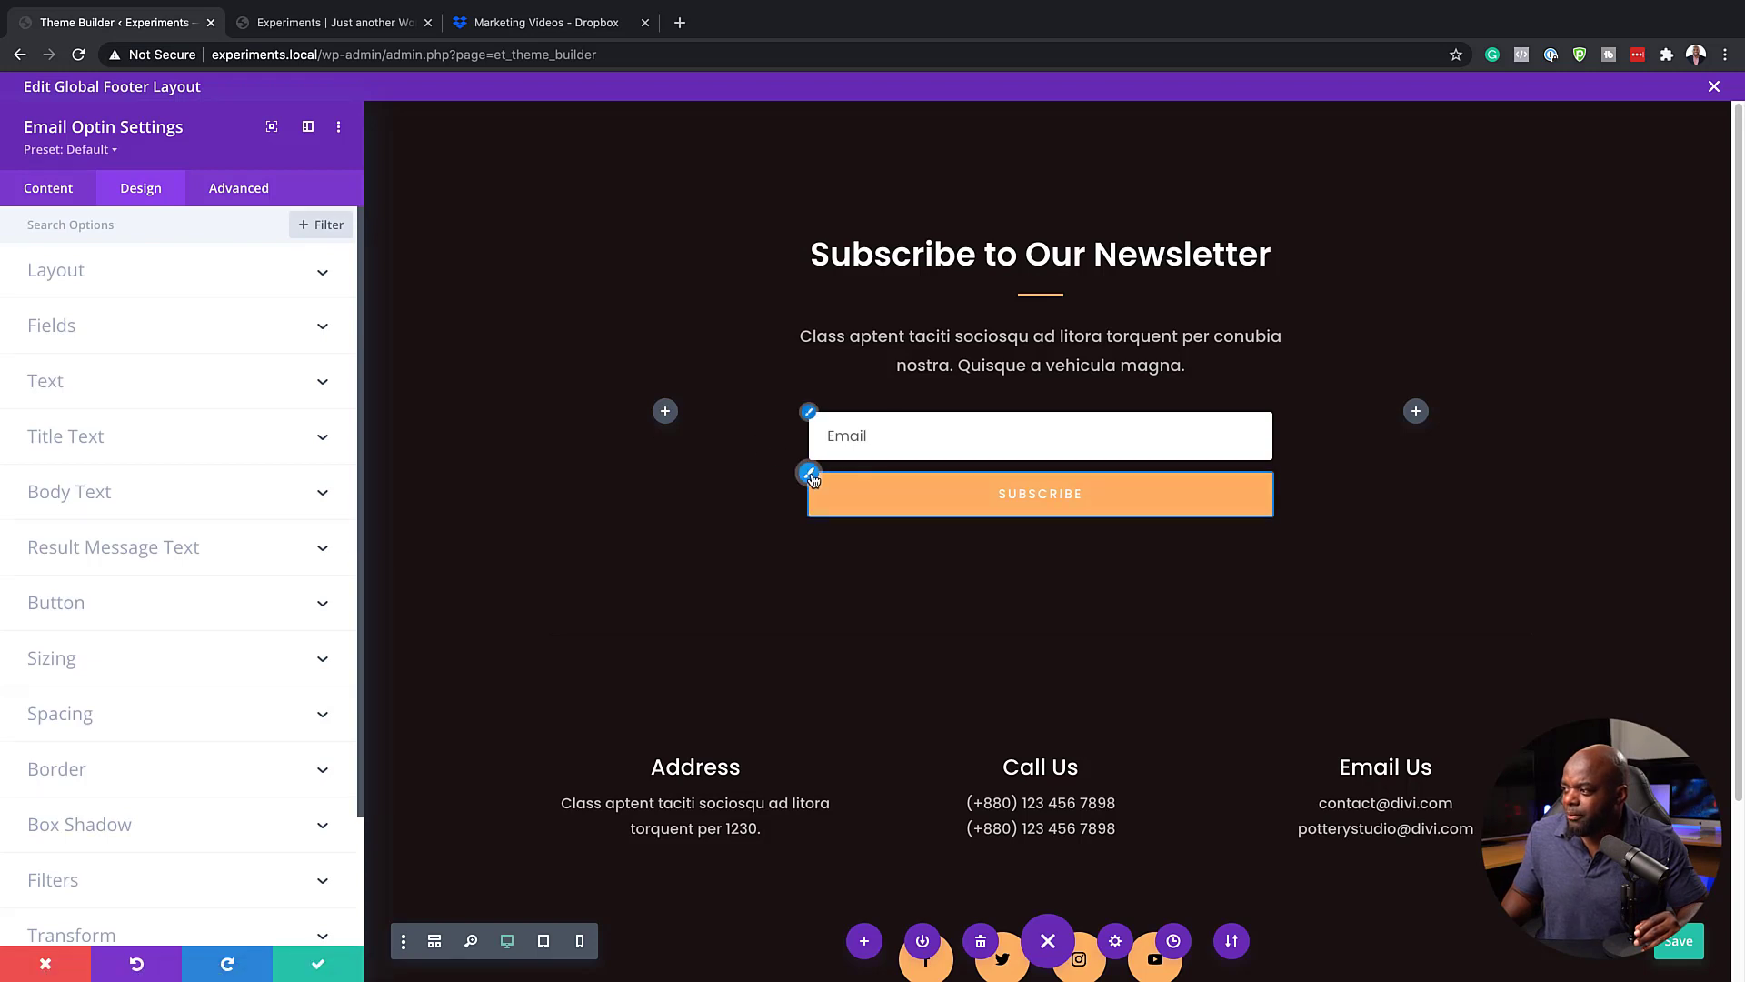
{"action": "left_click", "coordinate": [809, 475]}
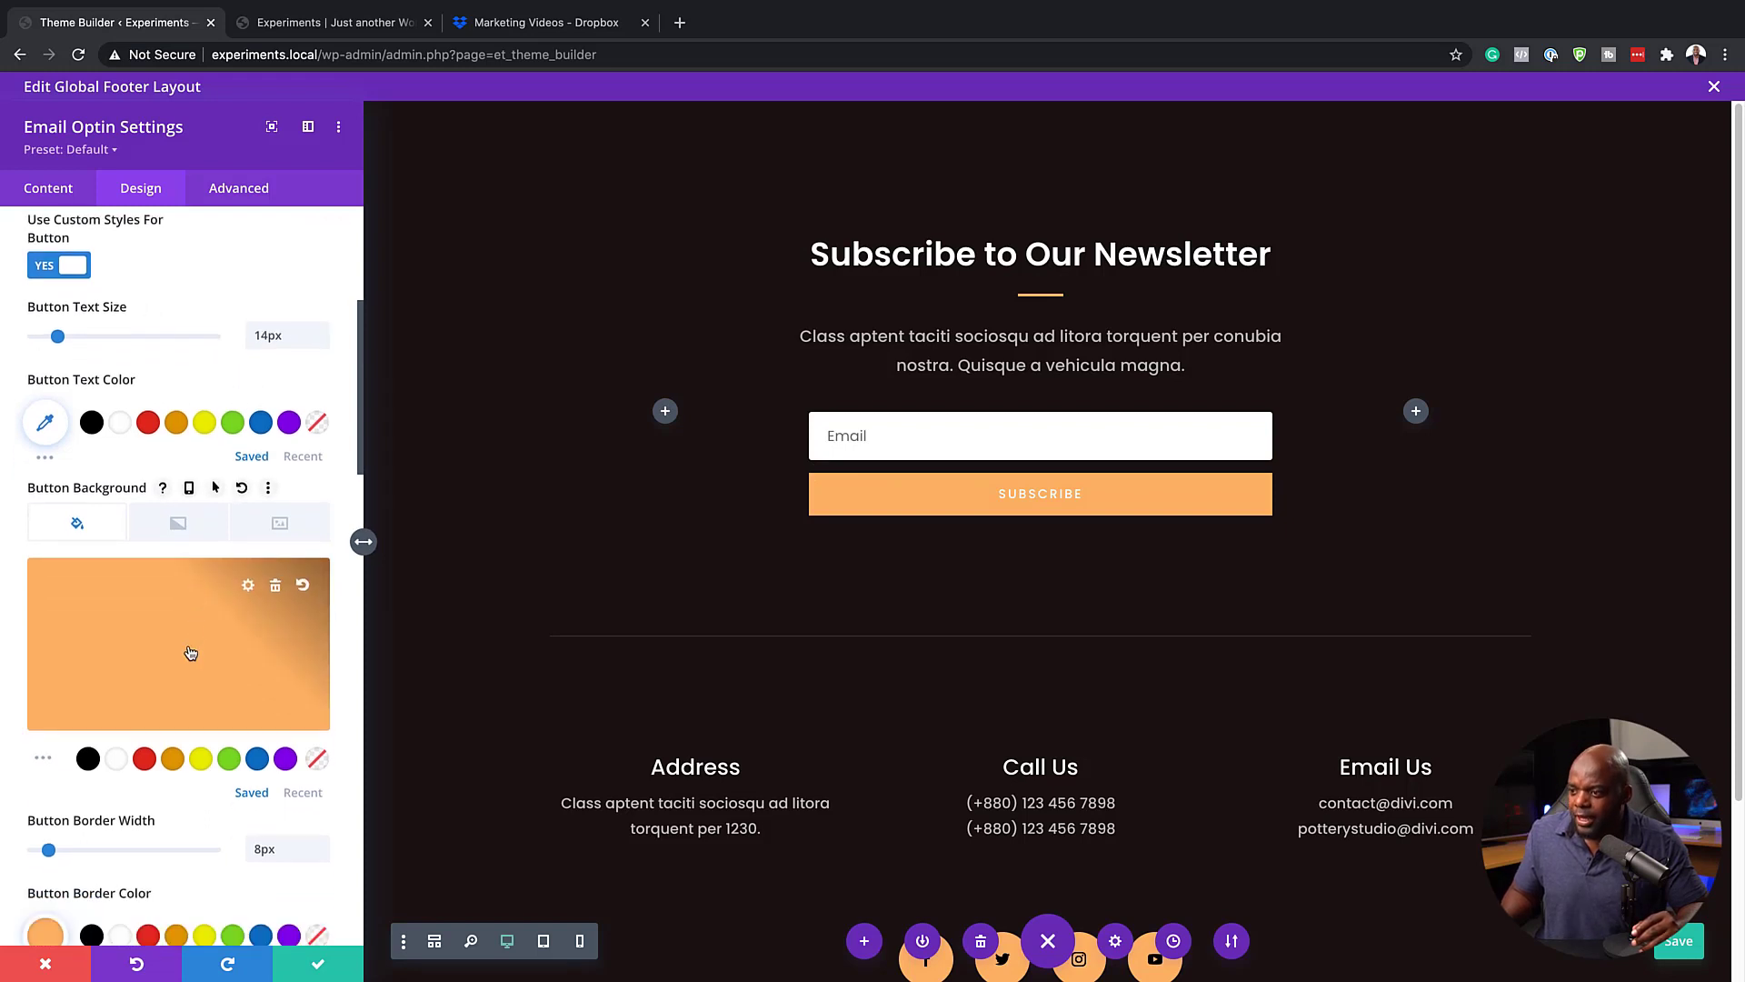
{"action": "scroll", "coordinate": [189, 646], "scroll_direction": "down", "scroll_amount": 1}
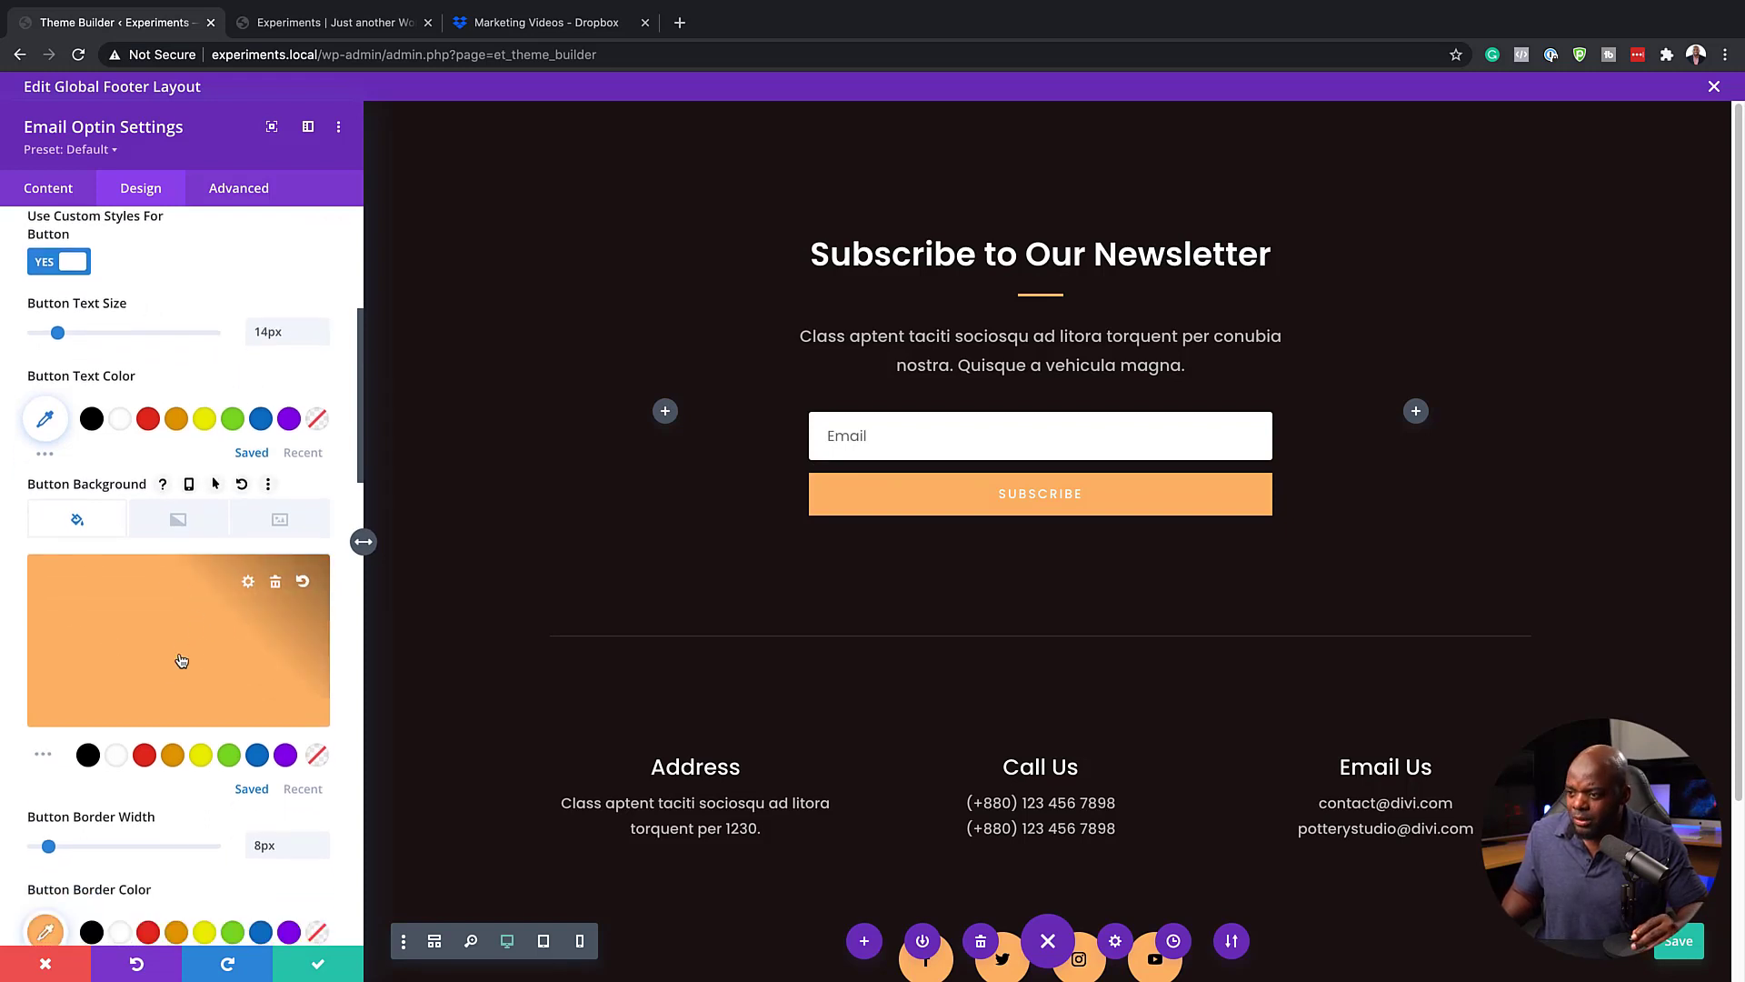
{"action": "left_click", "coordinate": [176, 761]}
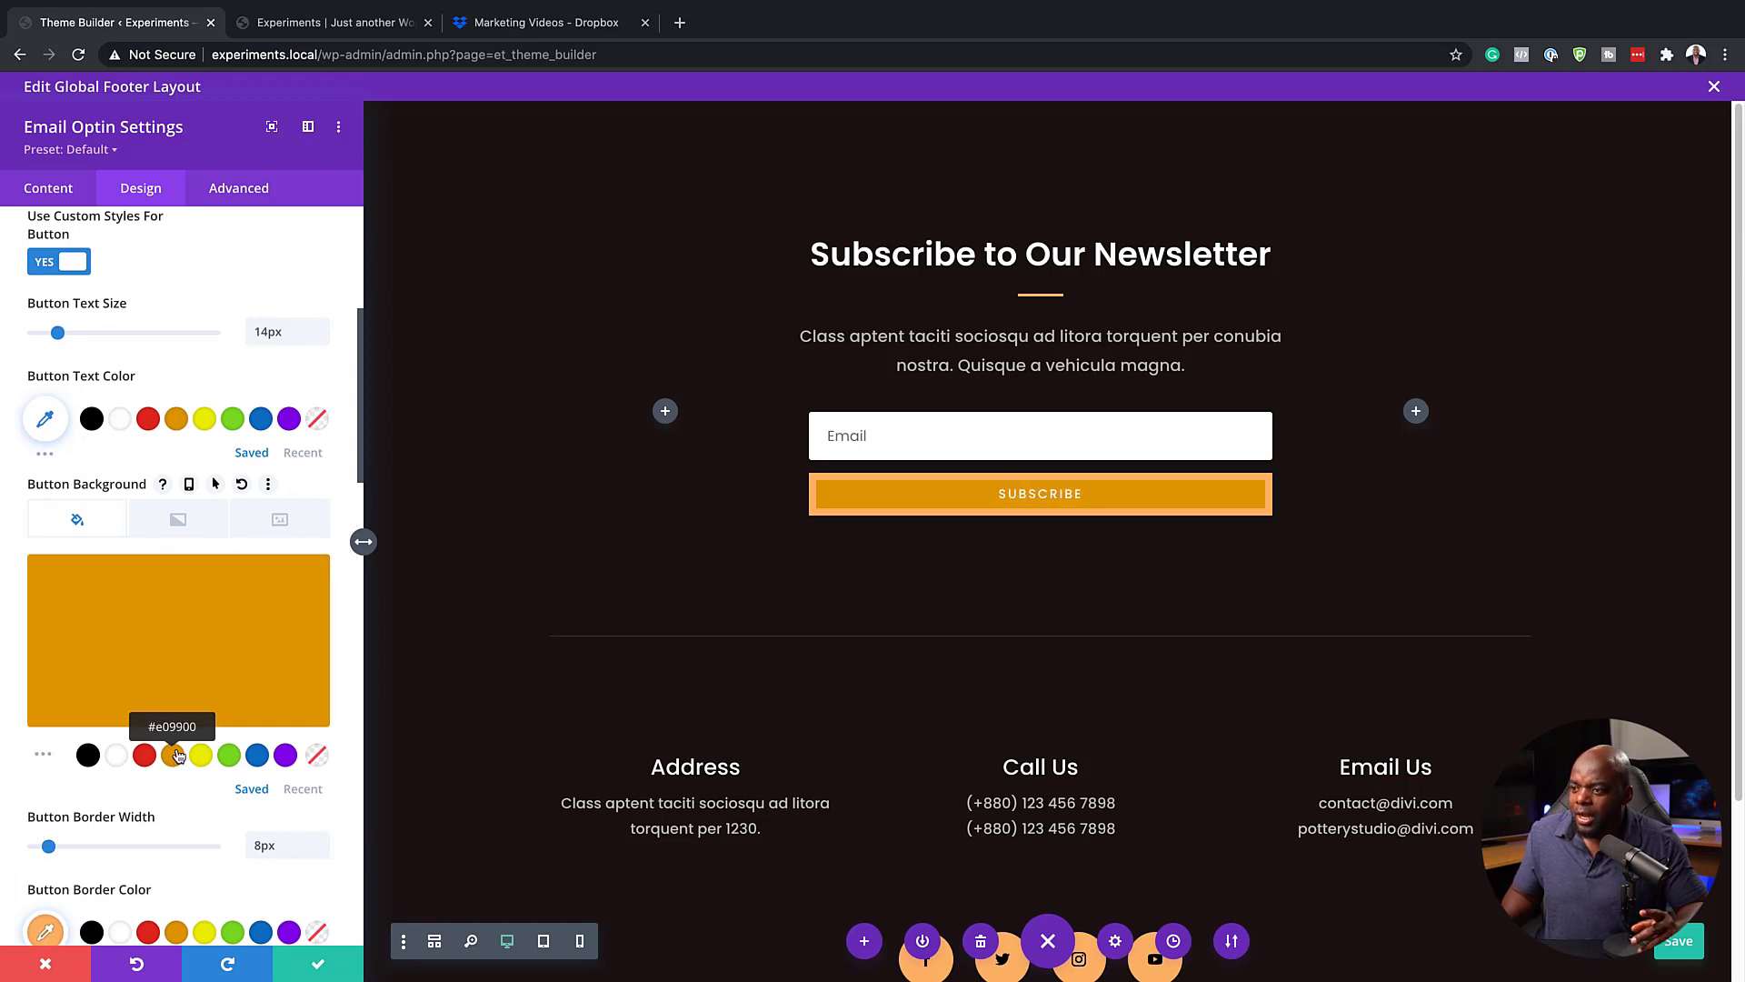
{"action": "scroll", "coordinate": [256, 704], "scroll_direction": "down", "scroll_amount": 3}
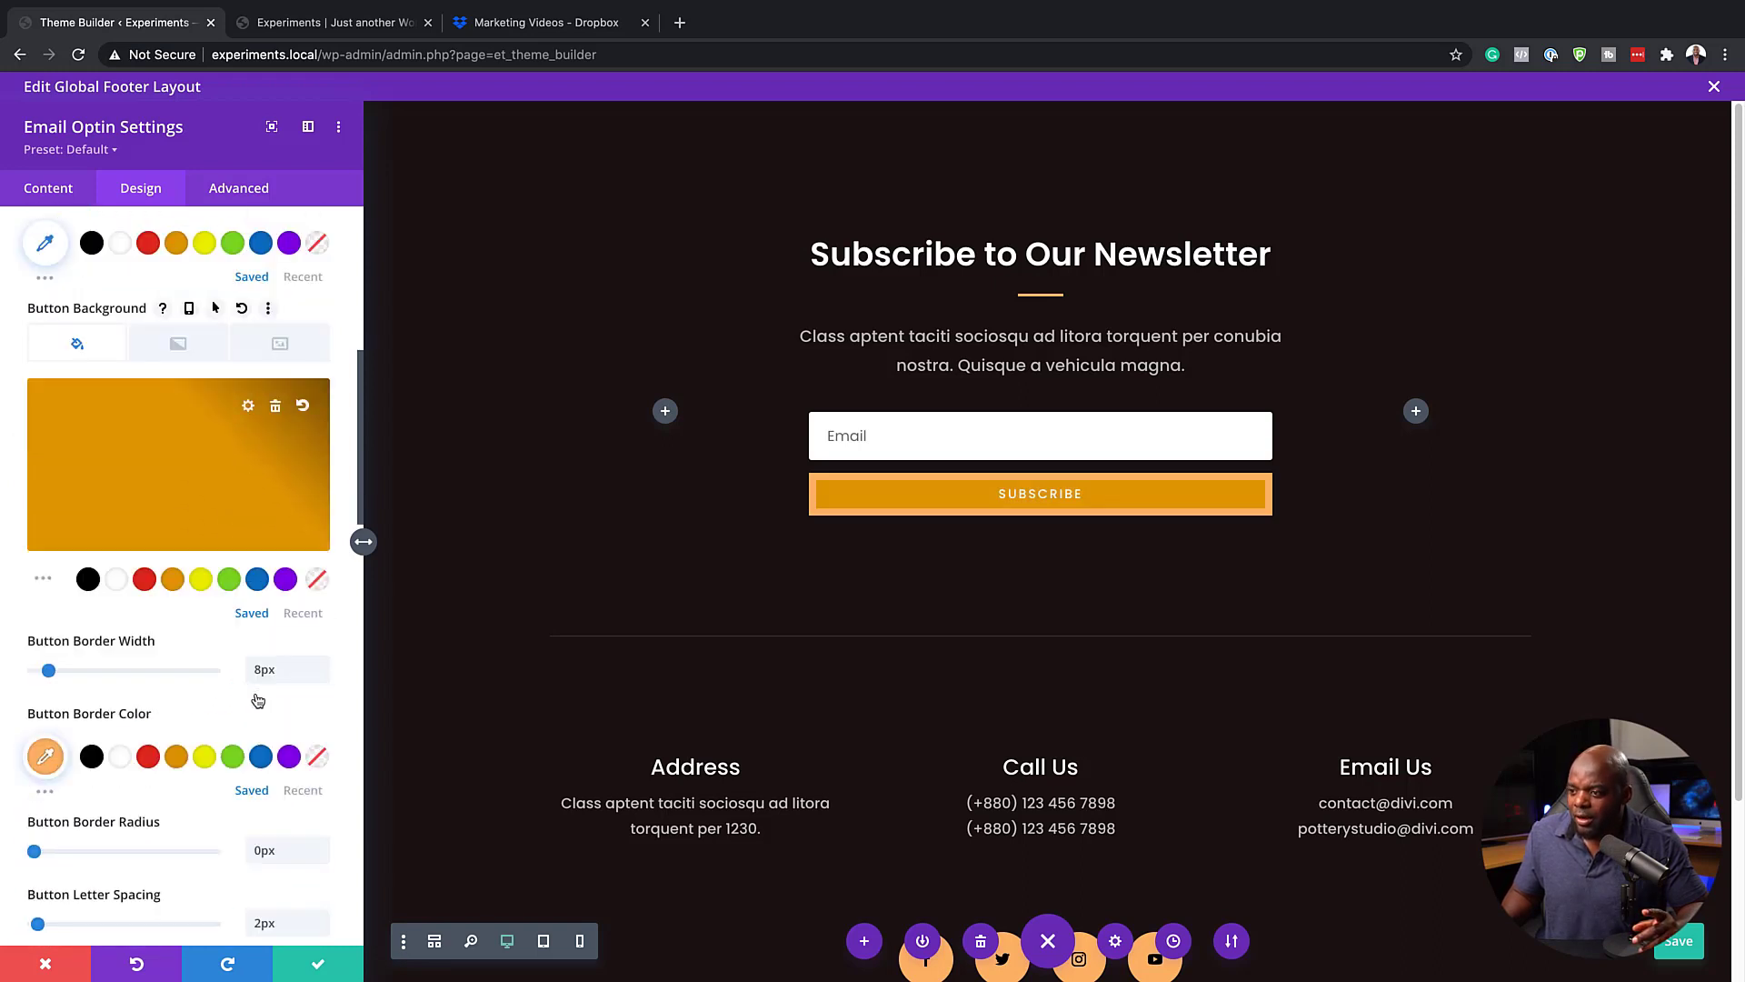
{"action": "left_click", "coordinate": [176, 758]}
Set the Subscribe button's border radius to 4px and save the email optin settings
{"action": "scroll", "coordinate": [179, 764], "scroll_direction": "down", "scroll_amount": 1}
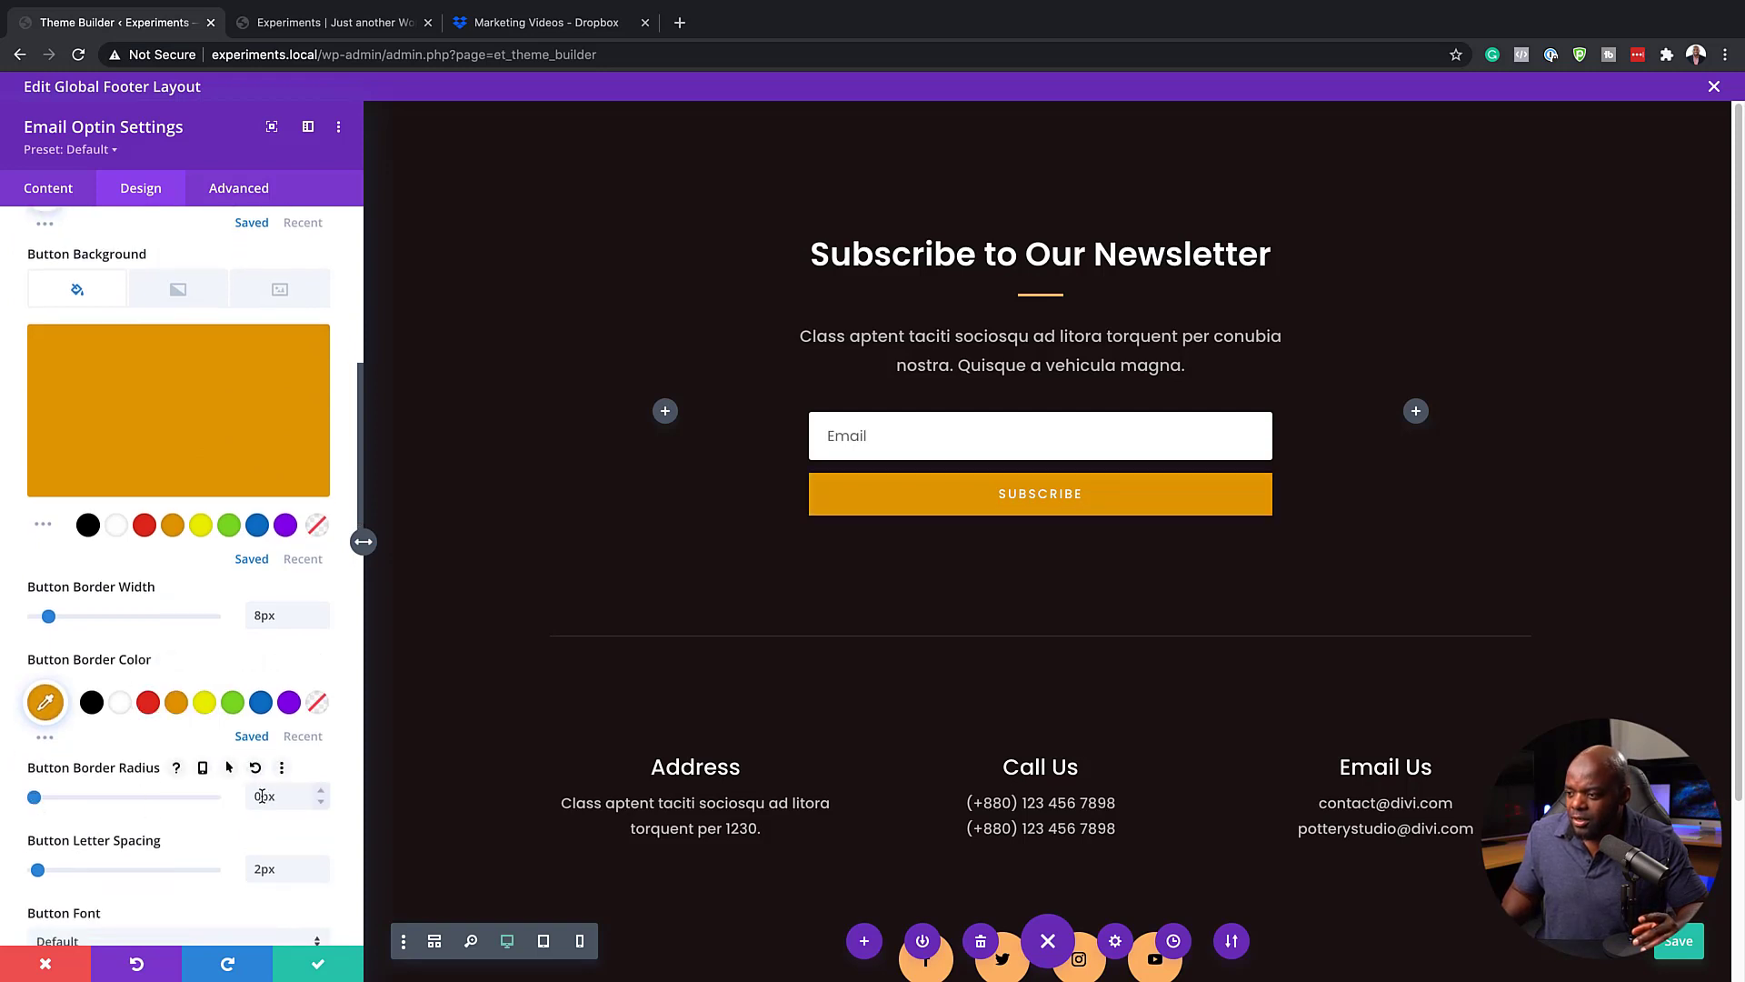
{"action": "left_click", "coordinate": [323, 792]}
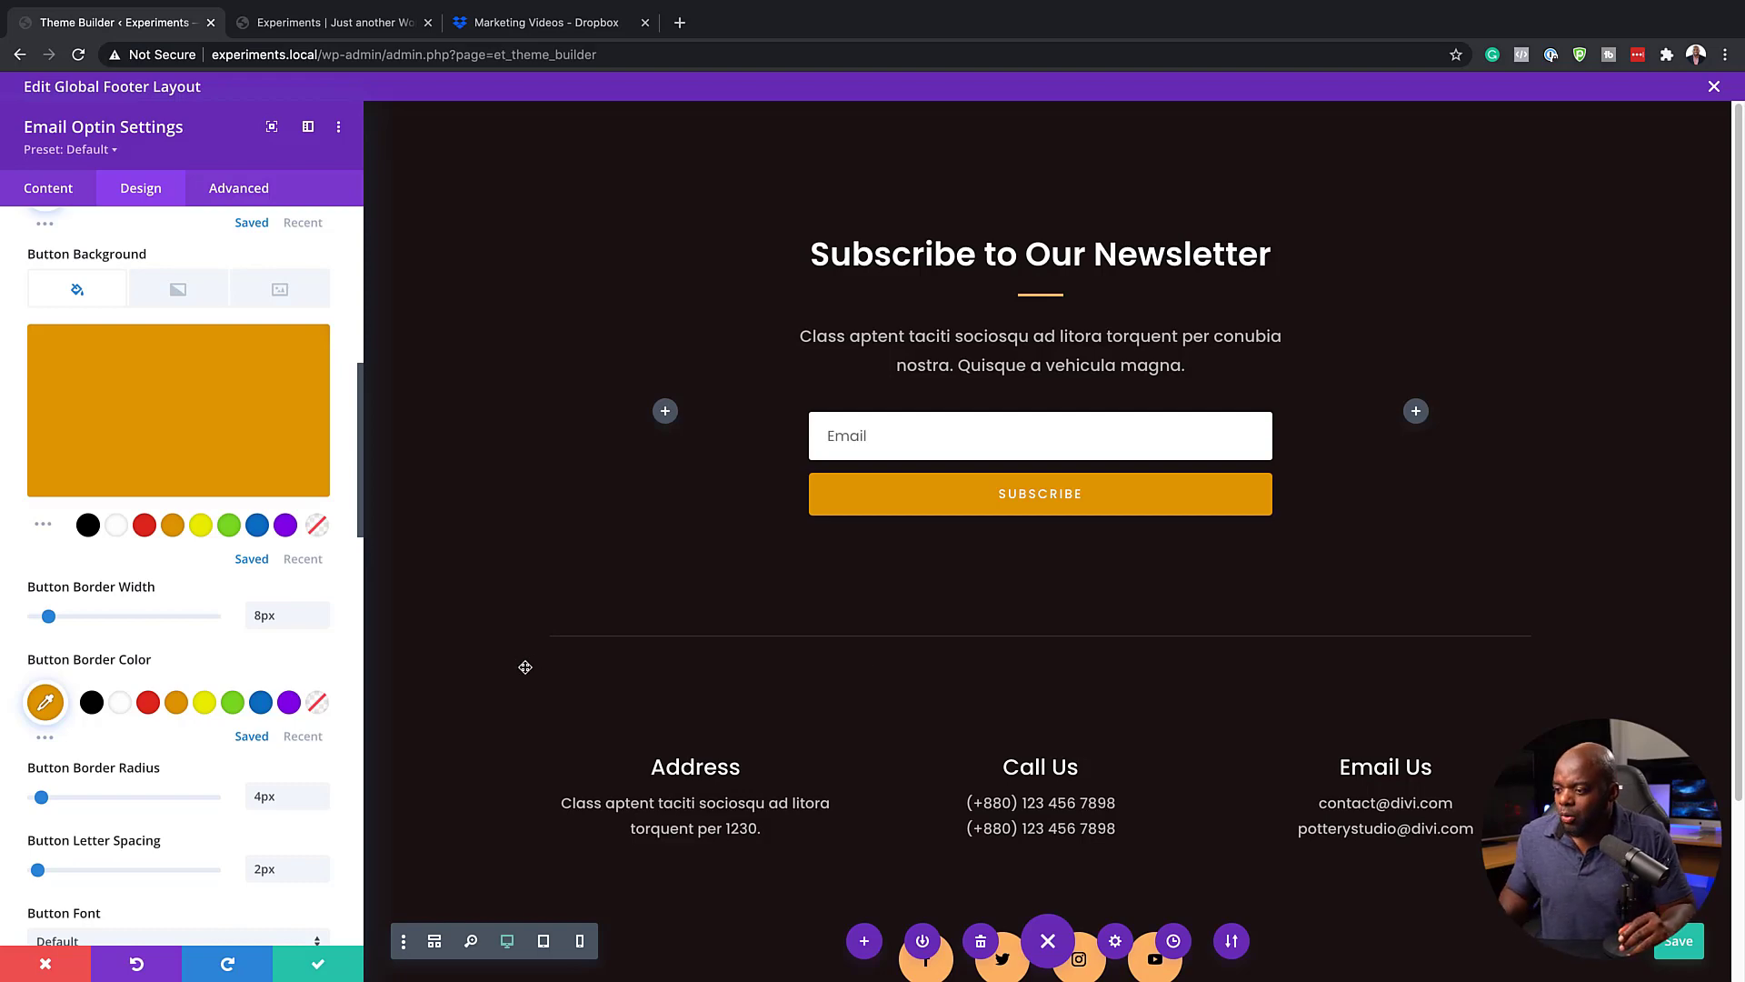
{"action": "scroll", "coordinate": [526, 668], "scroll_direction": "down", "scroll_amount": 3}
{"action": "scroll", "coordinate": [570, 845], "scroll_direction": "up", "scroll_amount": 3}
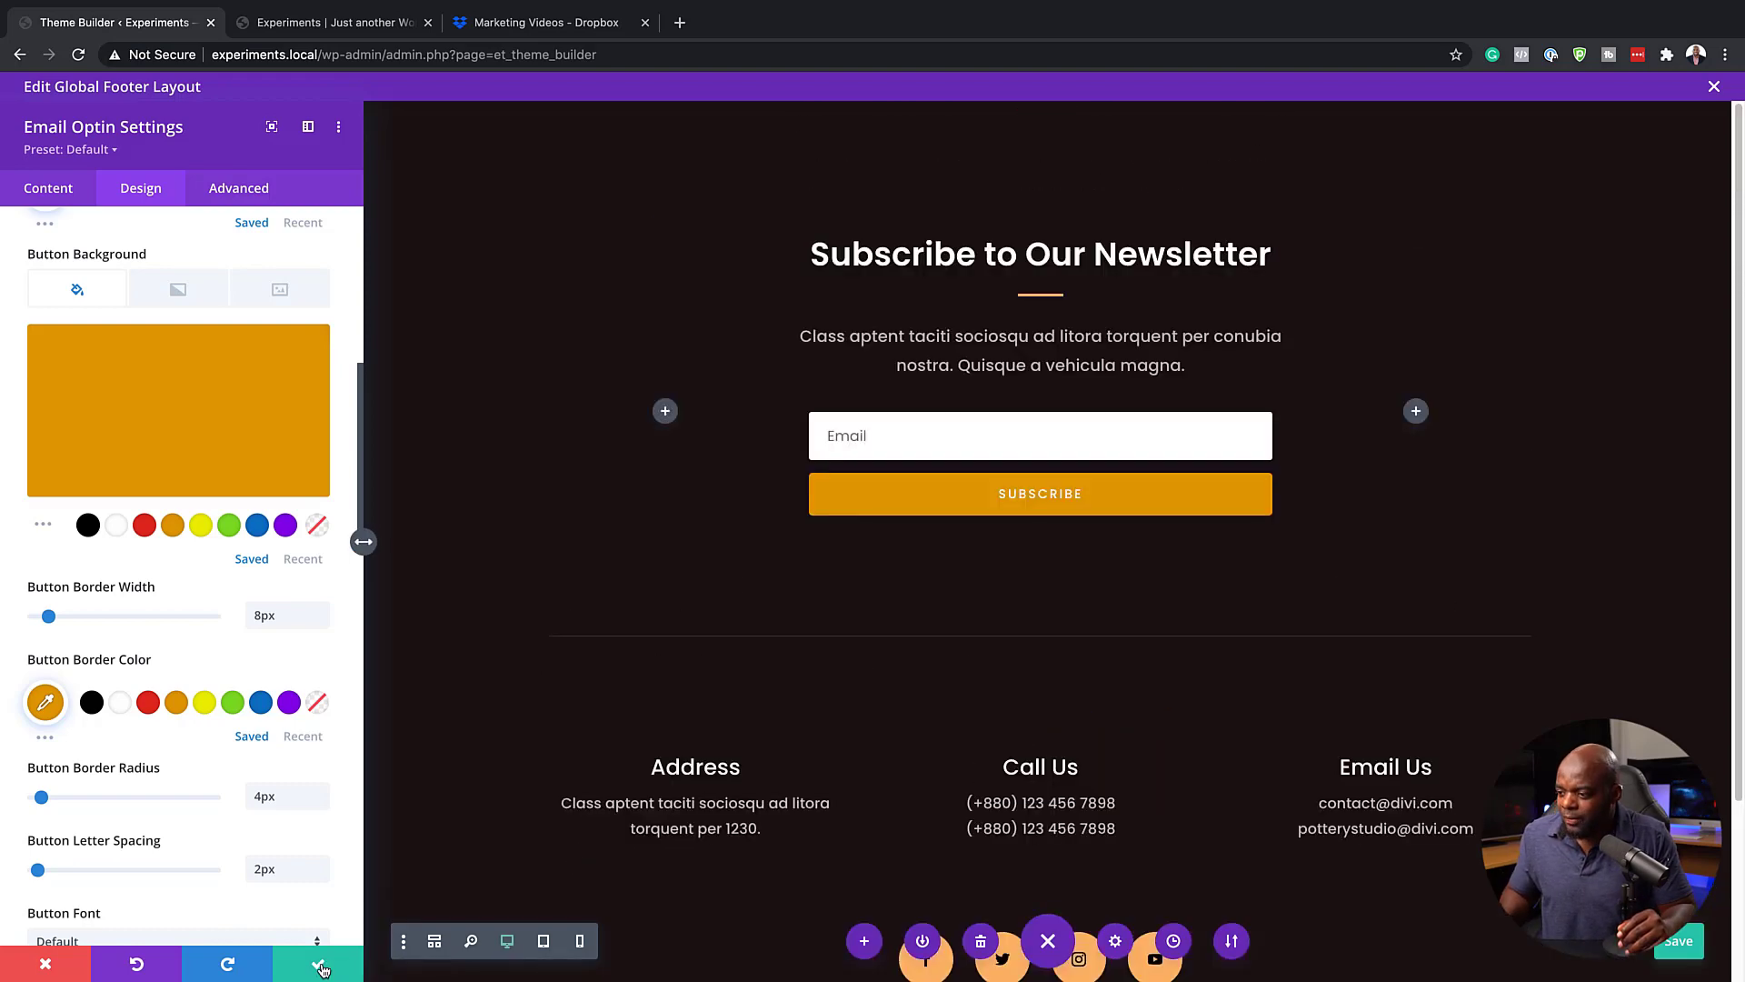
{"action": "left_click", "coordinate": [320, 965]}
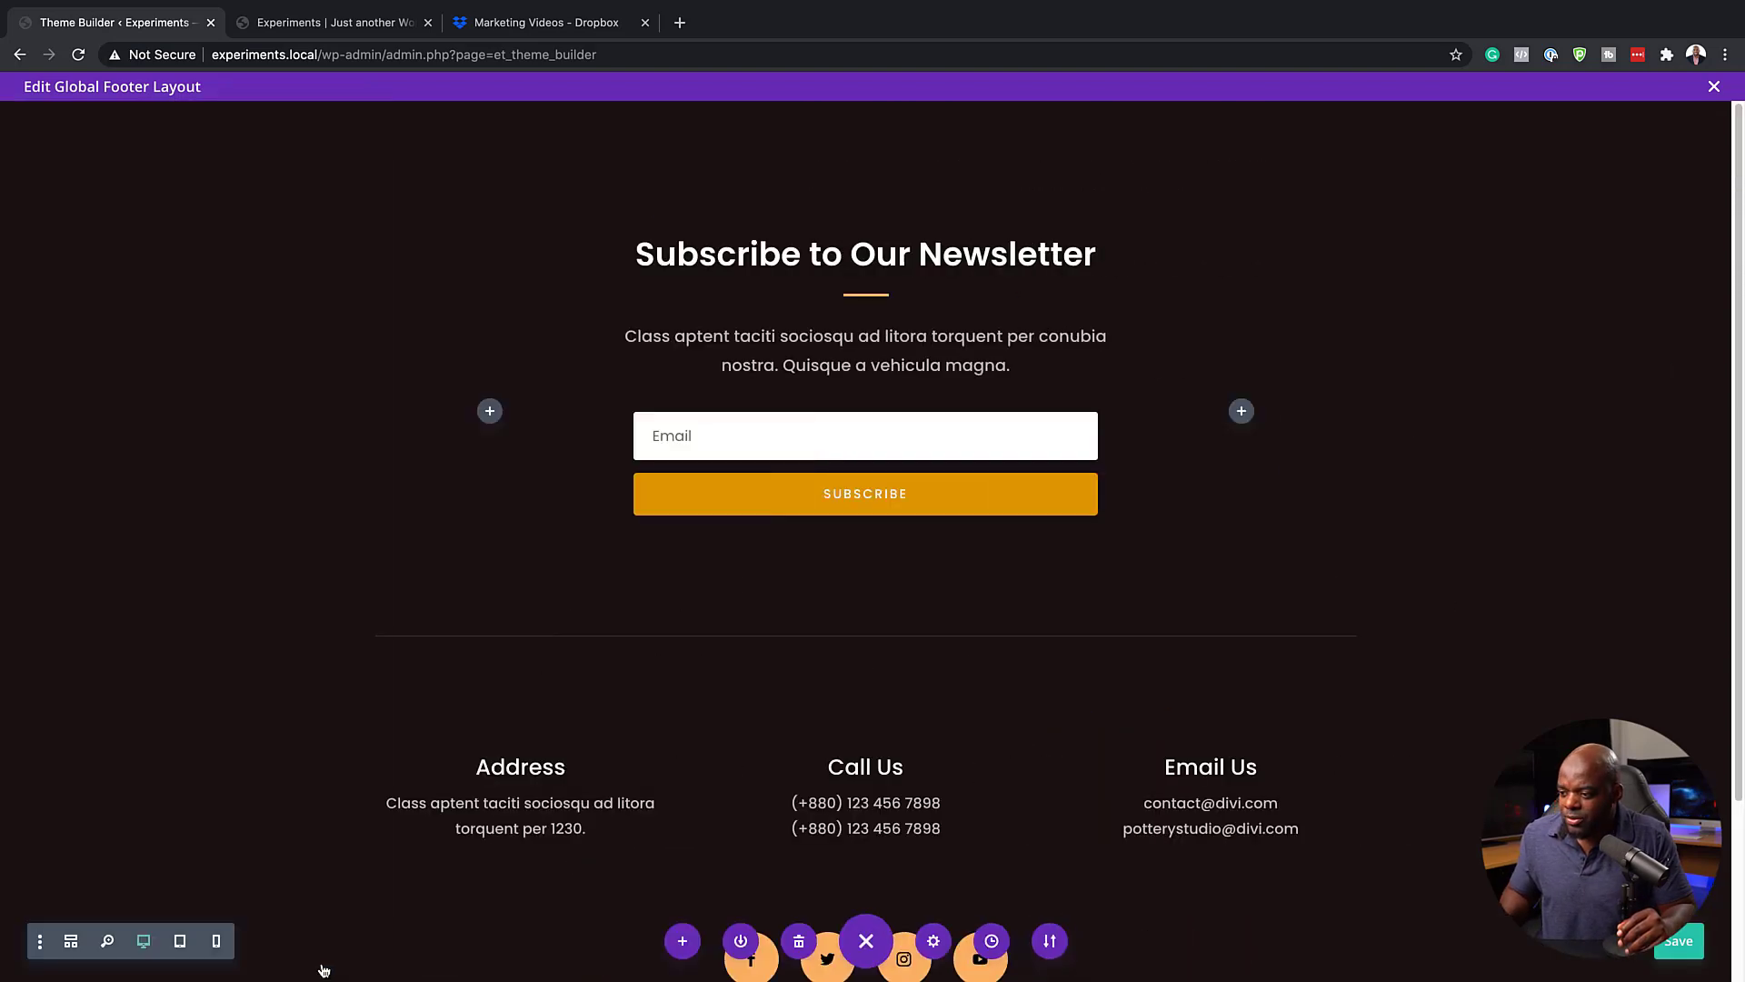
Exit the global footer layout with its changes saved, and save the Theme Builder changes
{"action": "left_click", "coordinate": [1714, 88]}
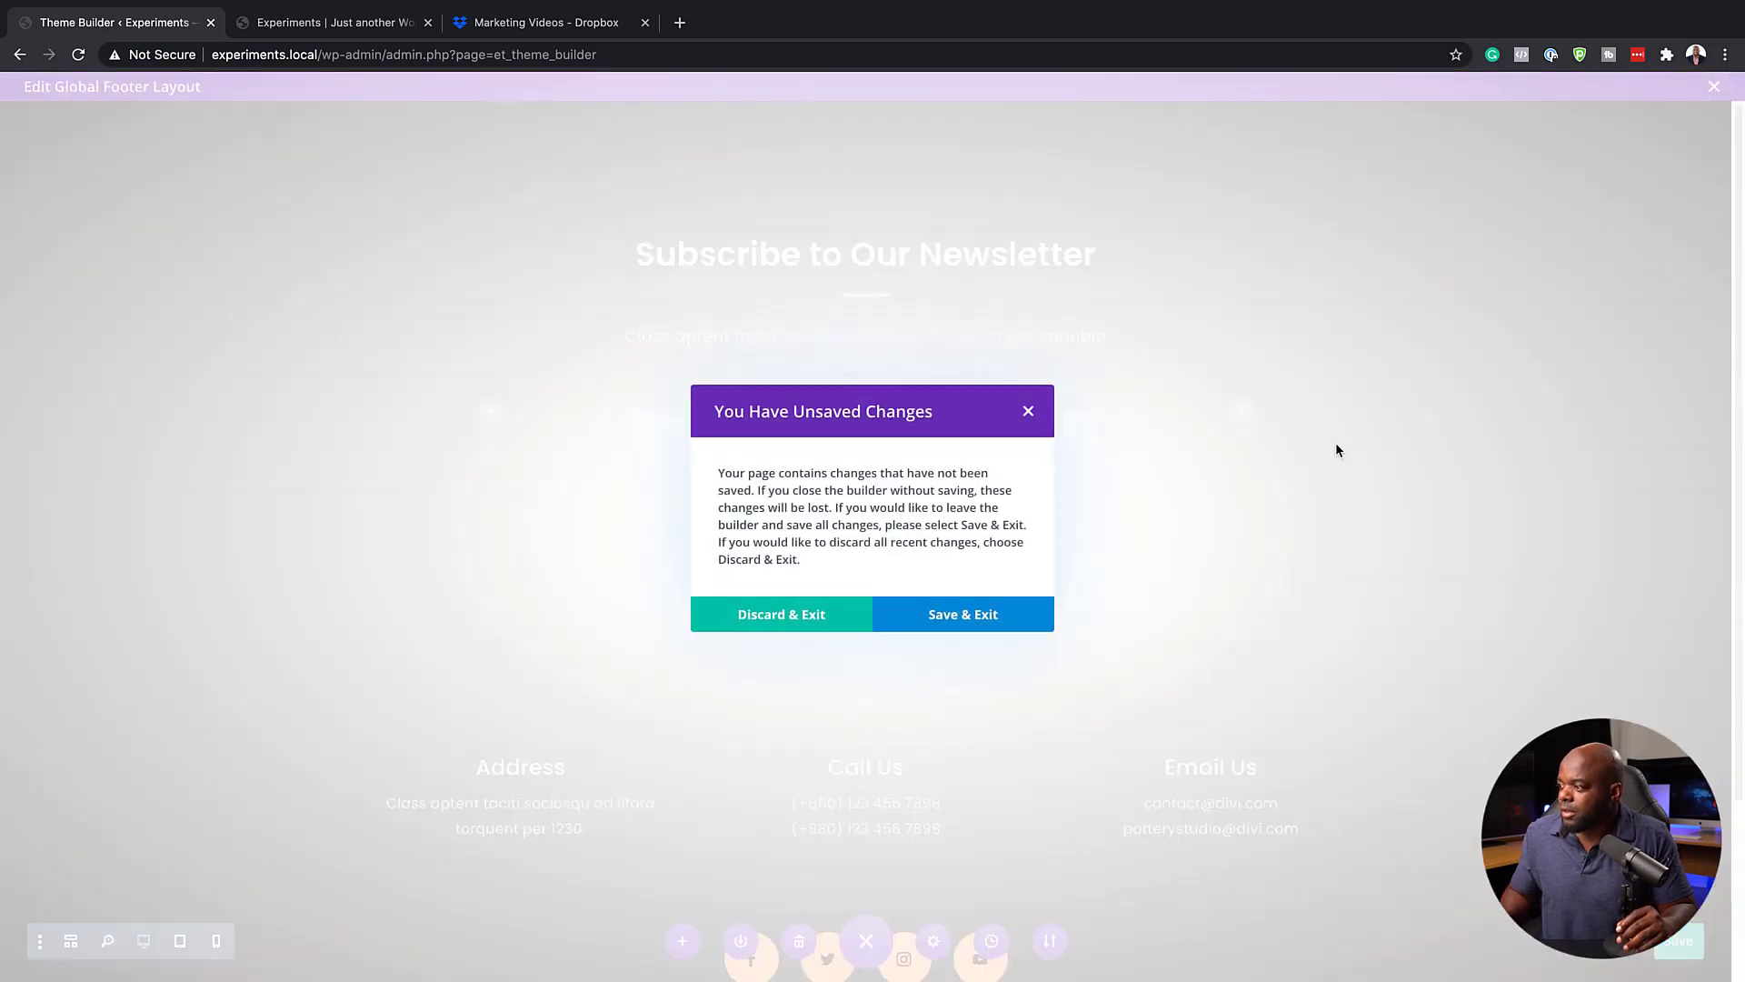
{"action": "left_click", "coordinate": [996, 630]}
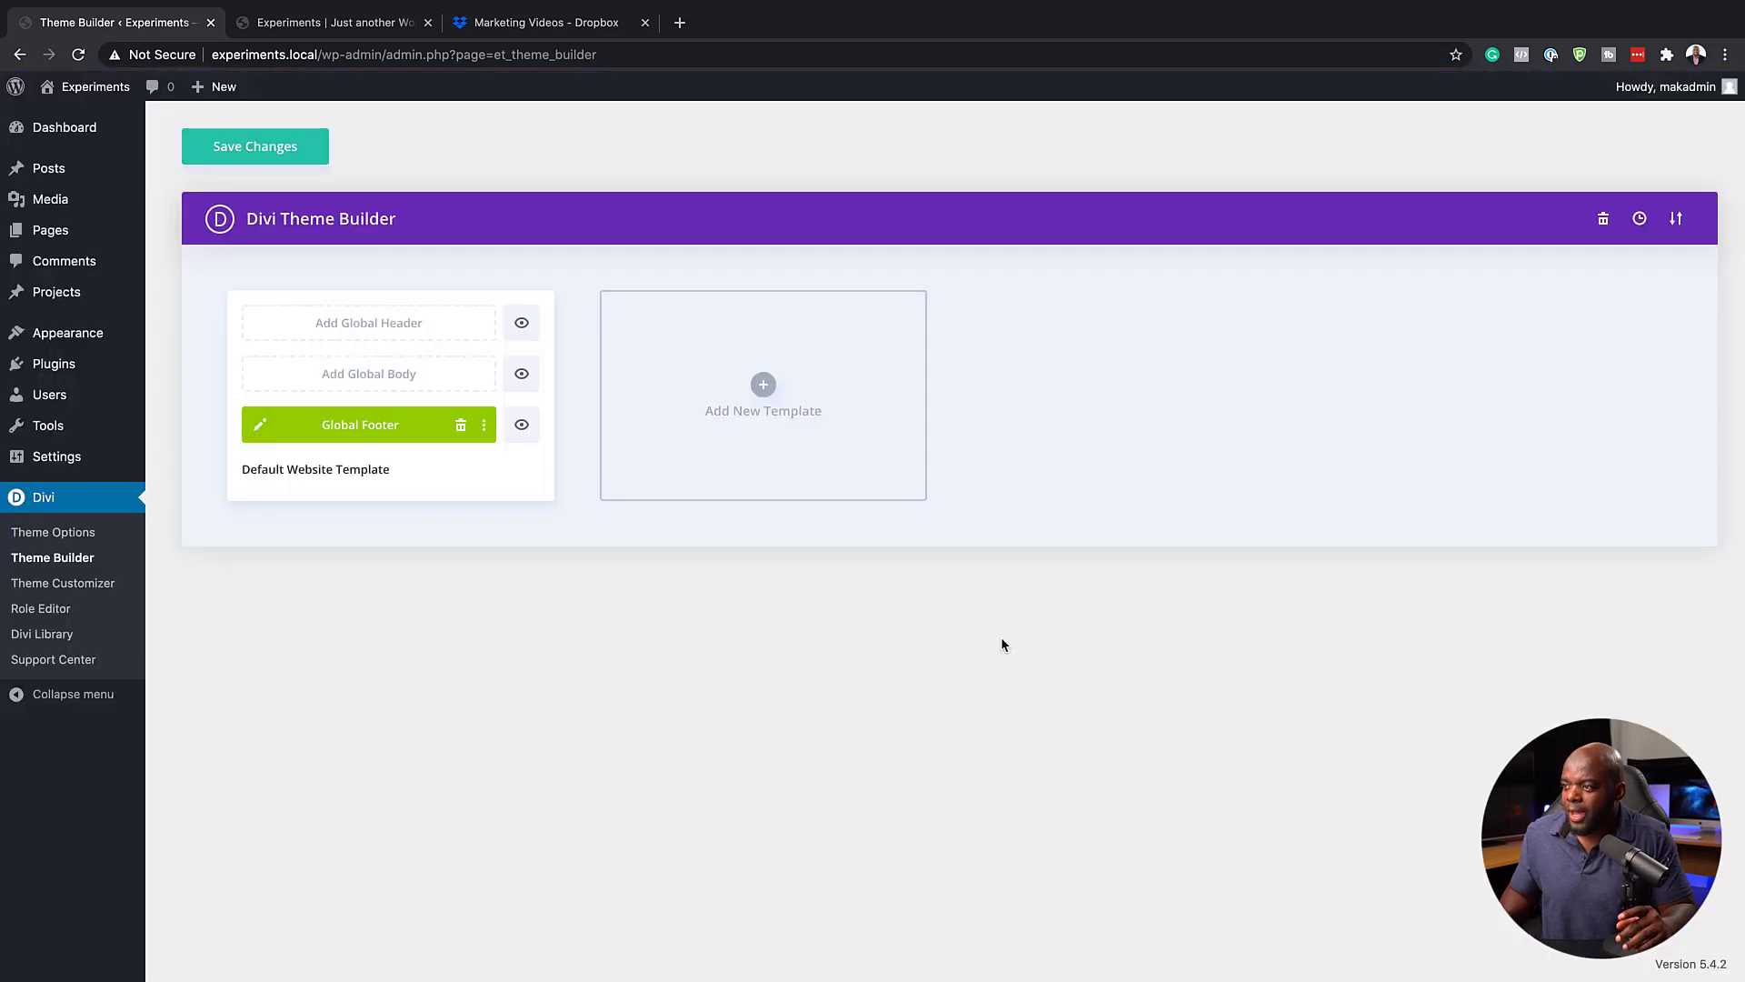
{"action": "left_click", "coordinate": [305, 152]}
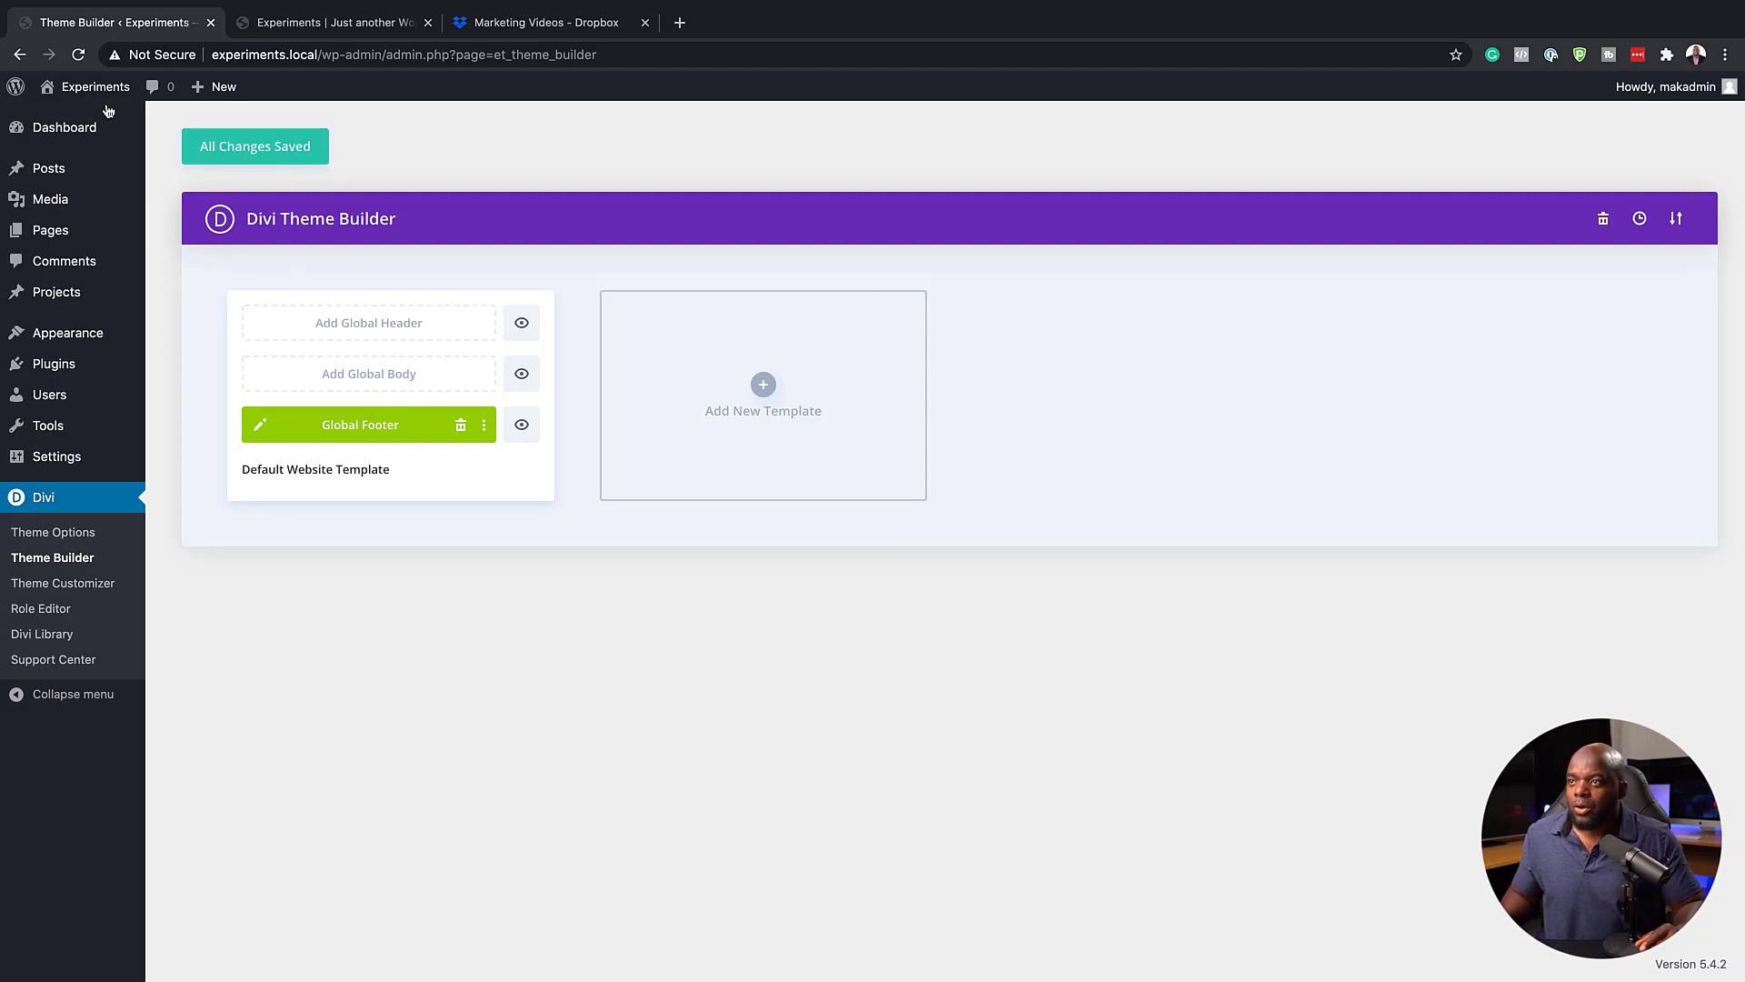
View the published Sample Page from the site's pages list and examine the global footer beneath its content
{"action": "mouse_move", "coordinate": [107, 94]}
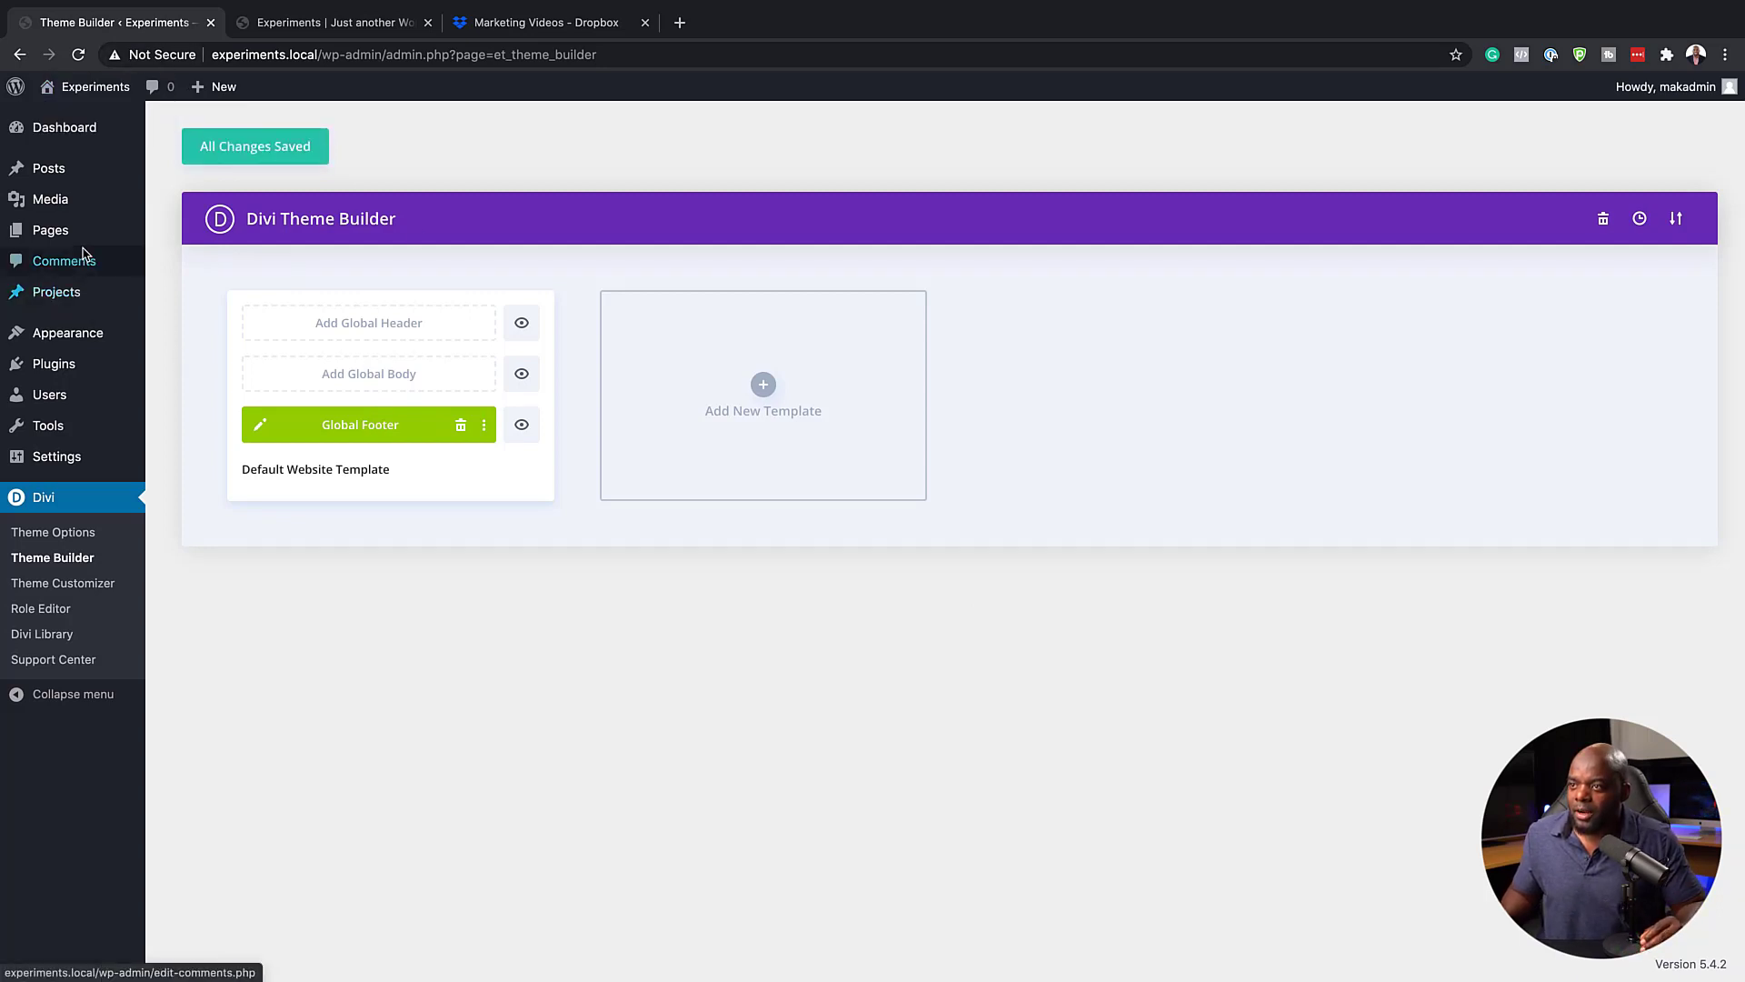
{"action": "mouse_move", "coordinate": [79, 240]}
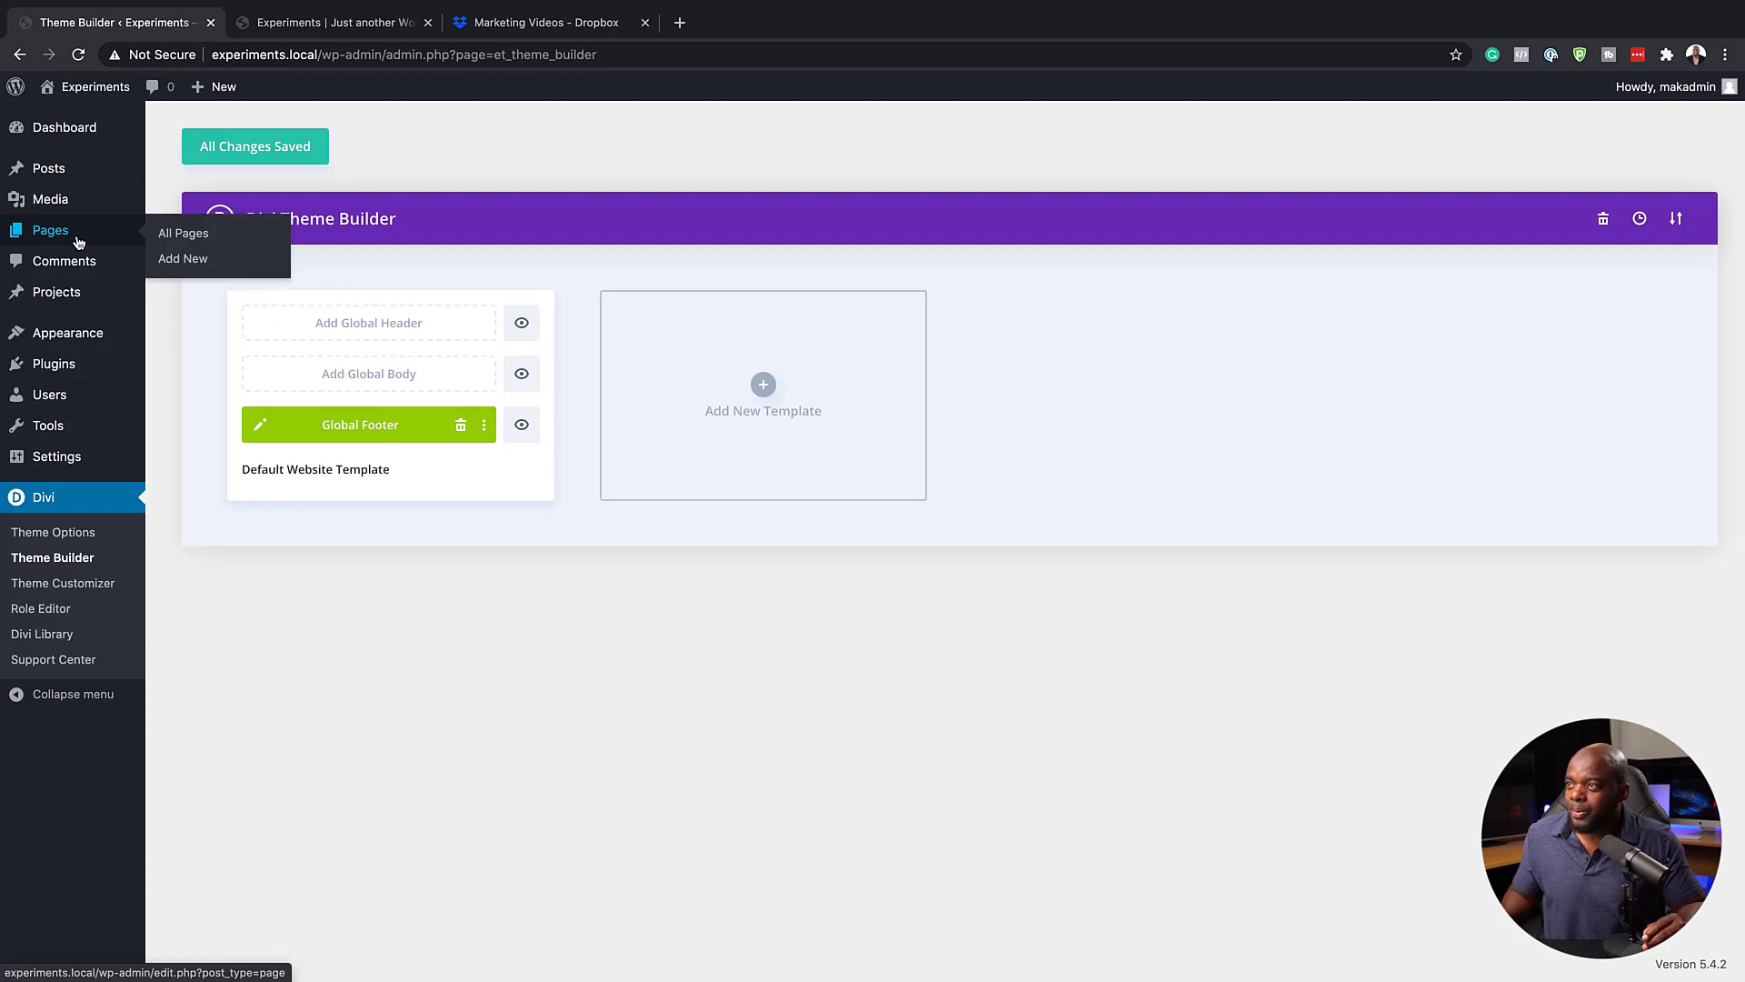
{"action": "left_click", "coordinate": [200, 241]}
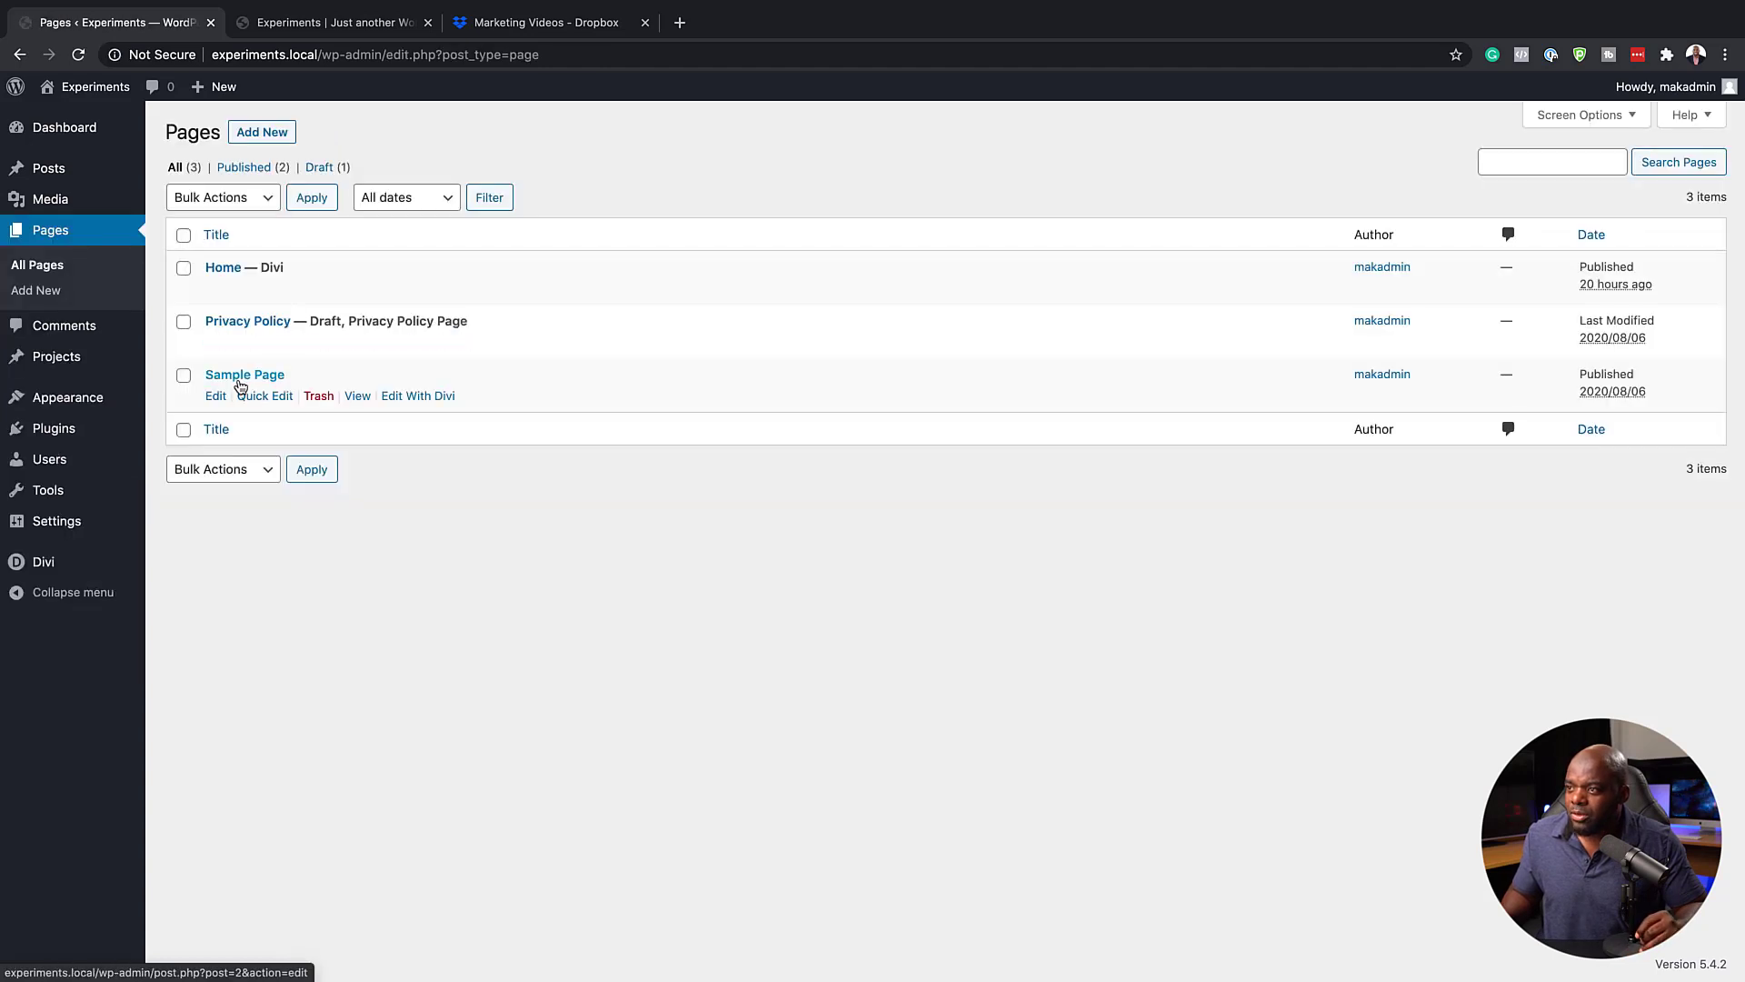
{"action": "left_click", "coordinate": [356, 403]}
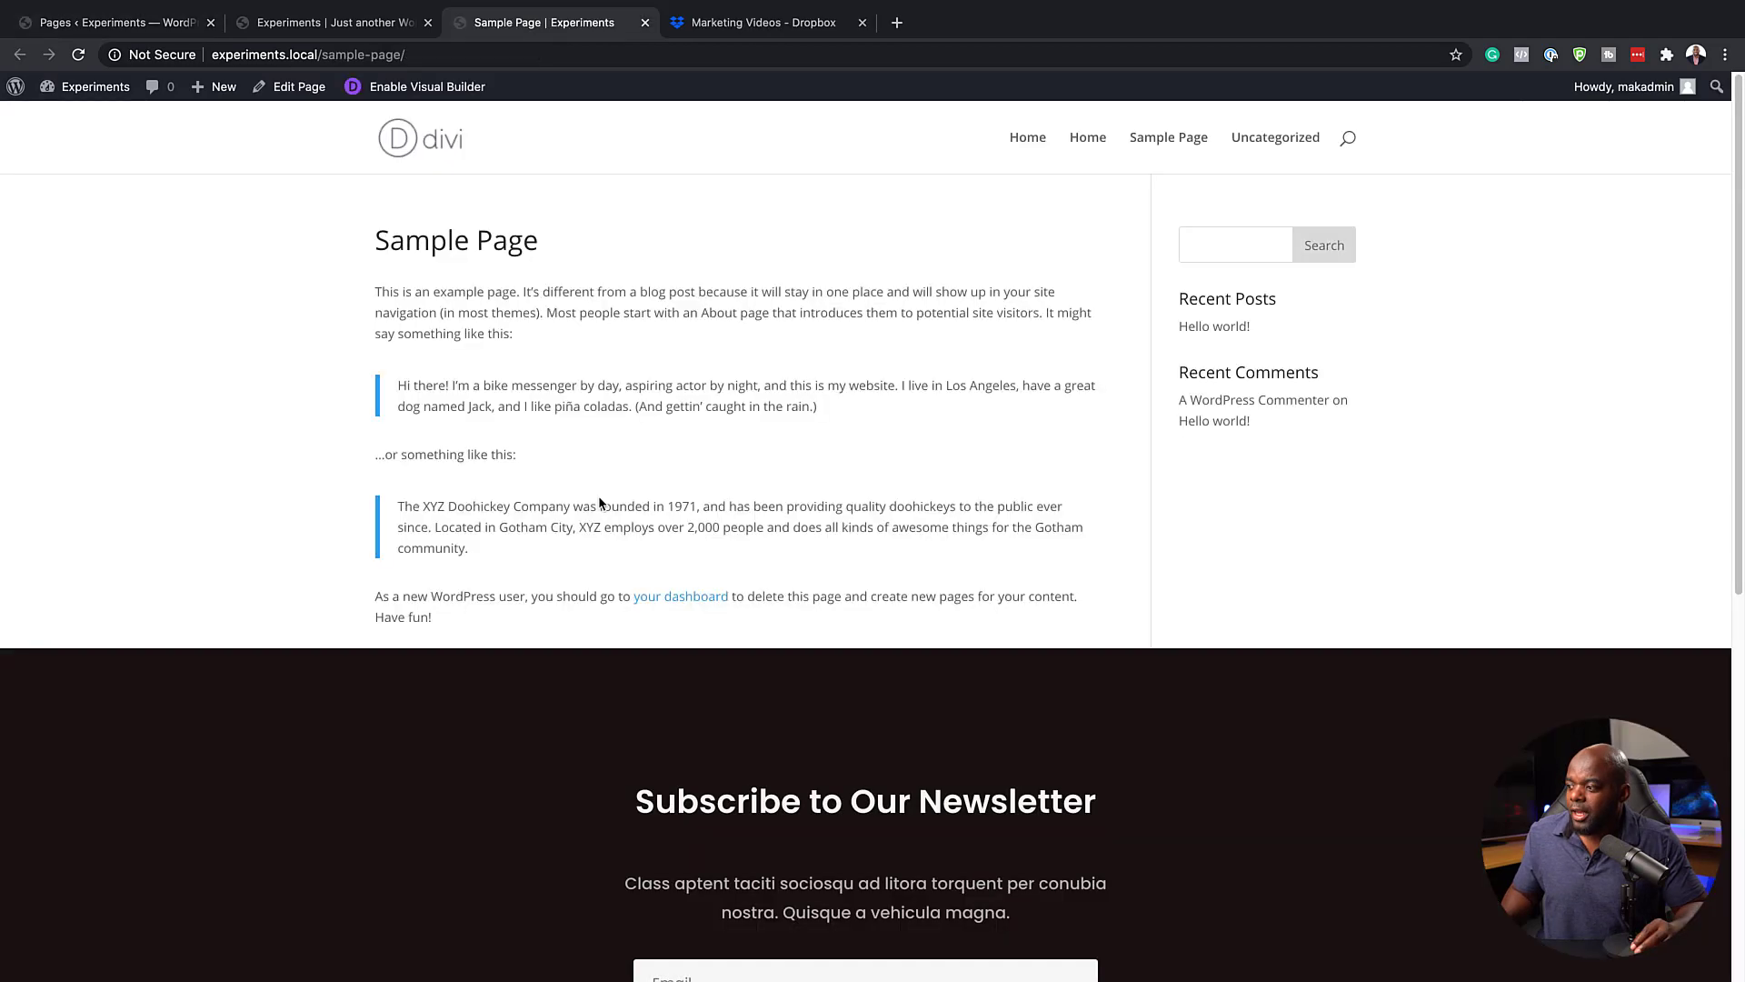
{"action": "scroll", "coordinate": [646, 571], "scroll_direction": "down", "scroll_amount": 2}
{"action": "scroll", "coordinate": [650, 580], "scroll_direction": "down", "scroll_amount": 5}
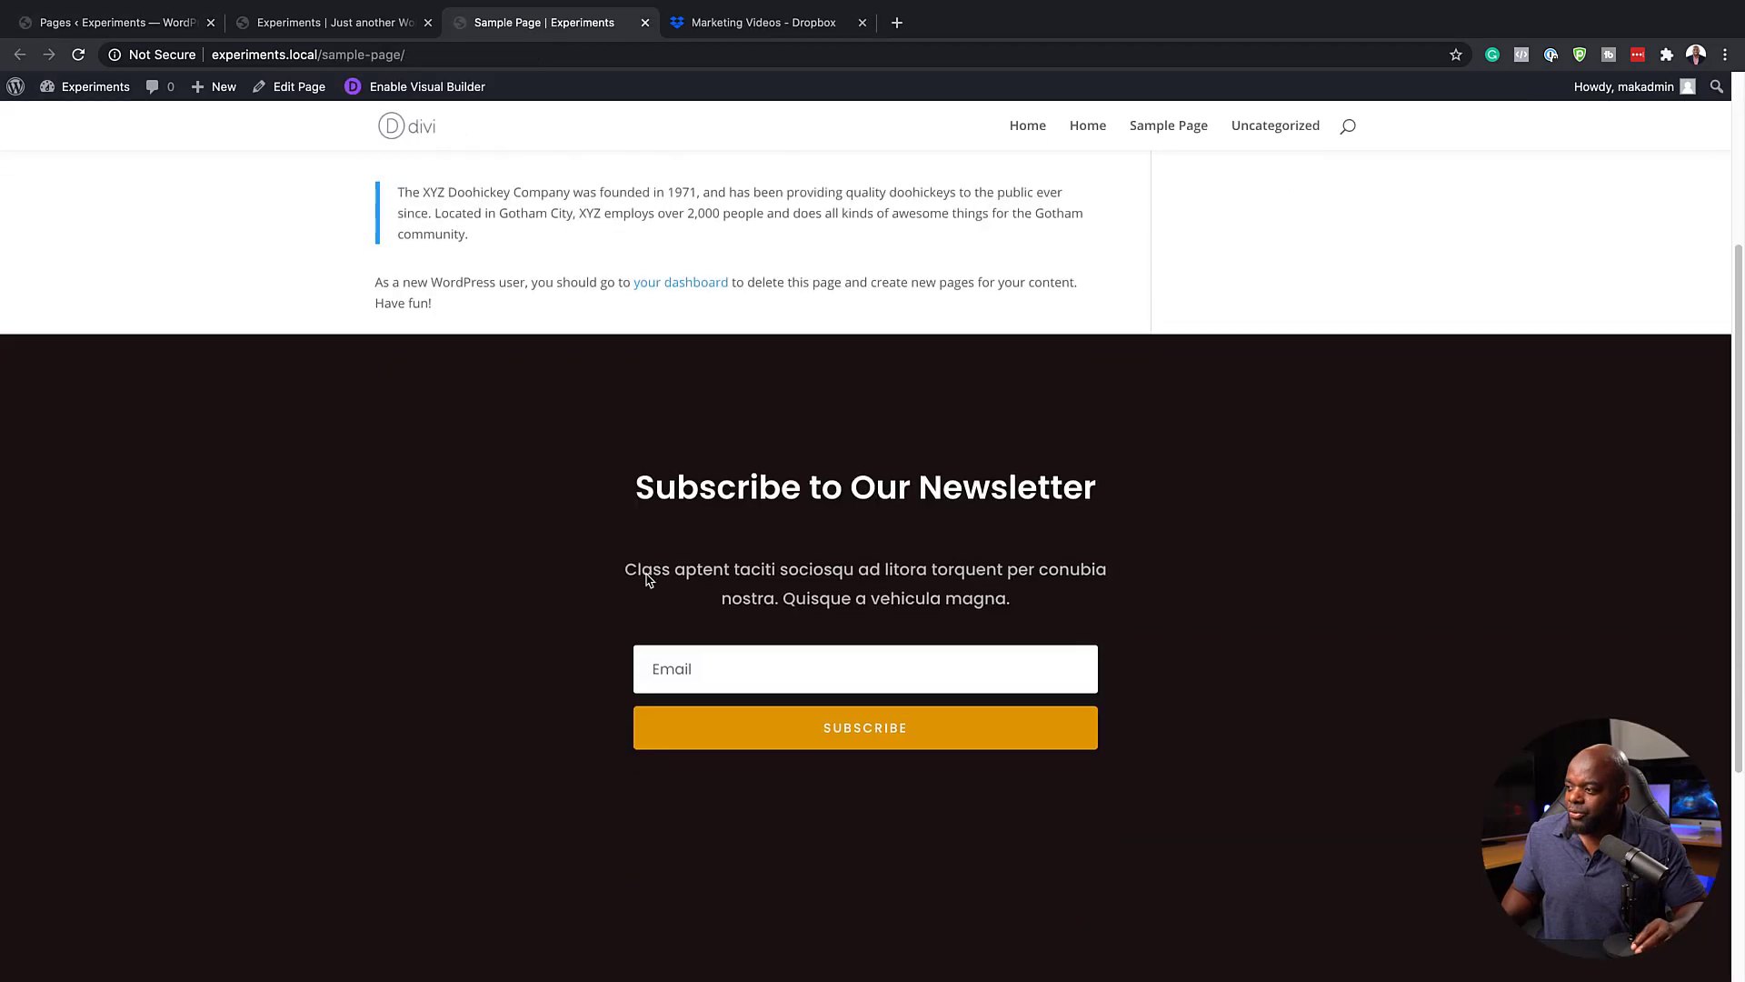
{"action": "scroll", "coordinate": [649, 580], "scroll_direction": "down", "scroll_amount": 1}
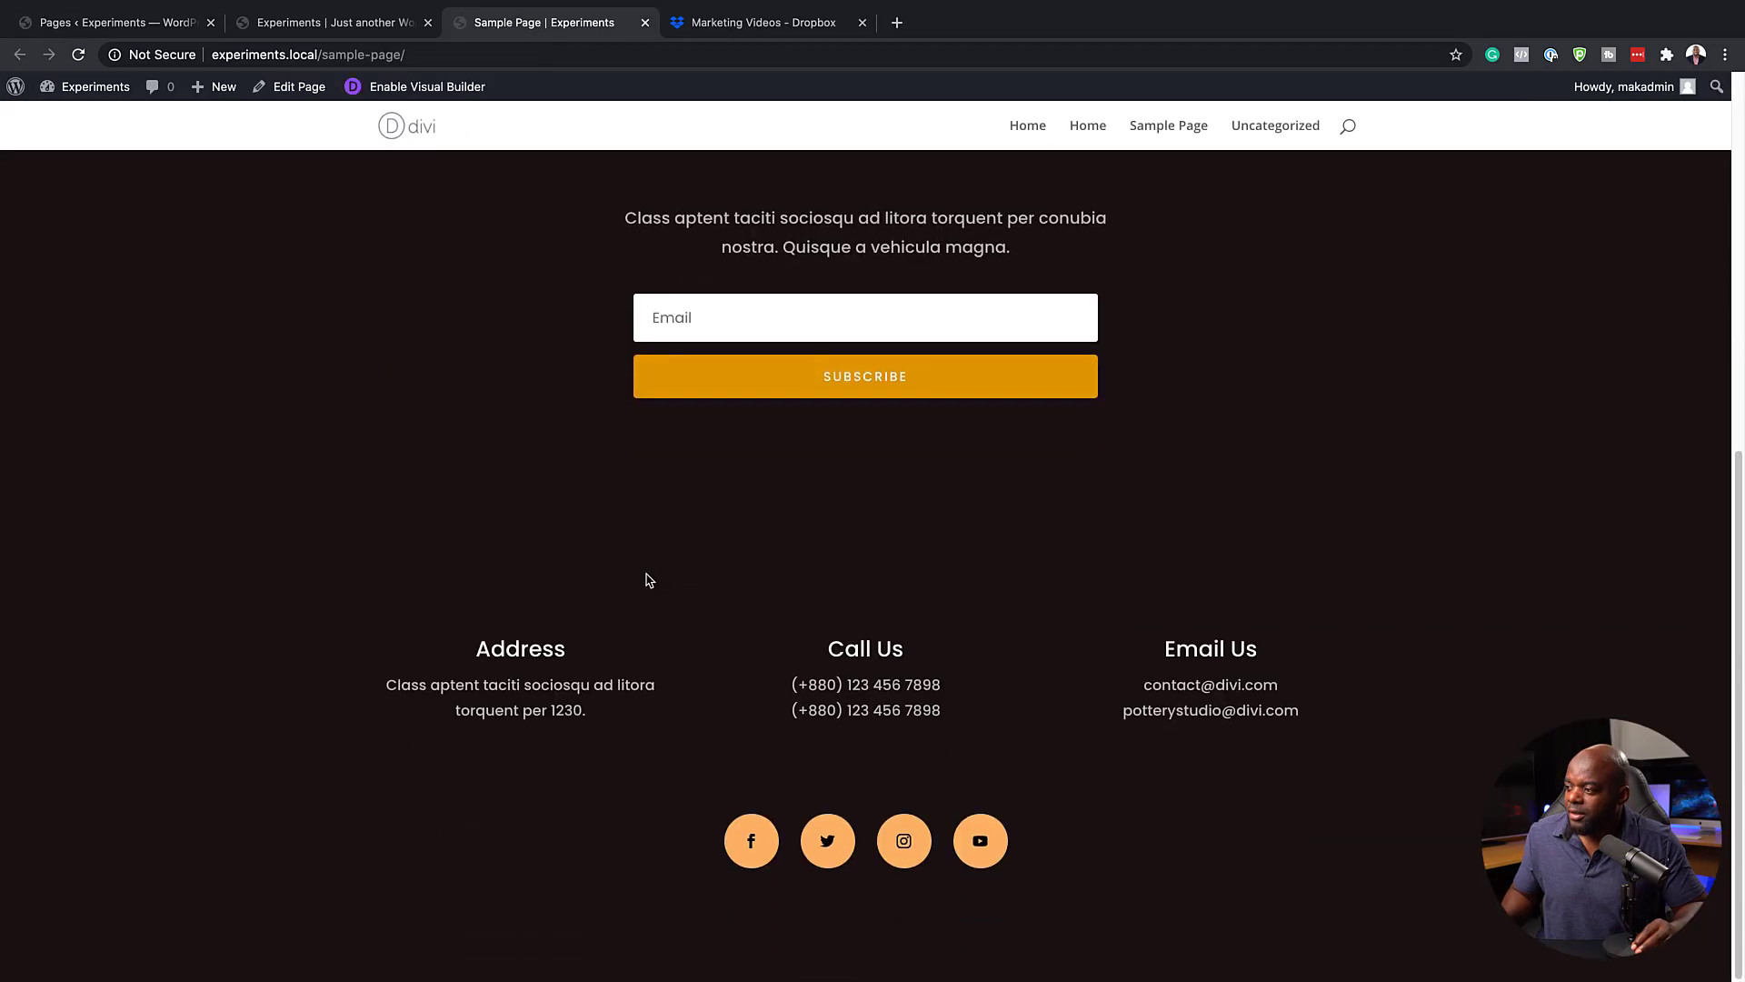
{"action": "scroll", "coordinate": [649, 580], "scroll_direction": "up", "scroll_amount": 7}
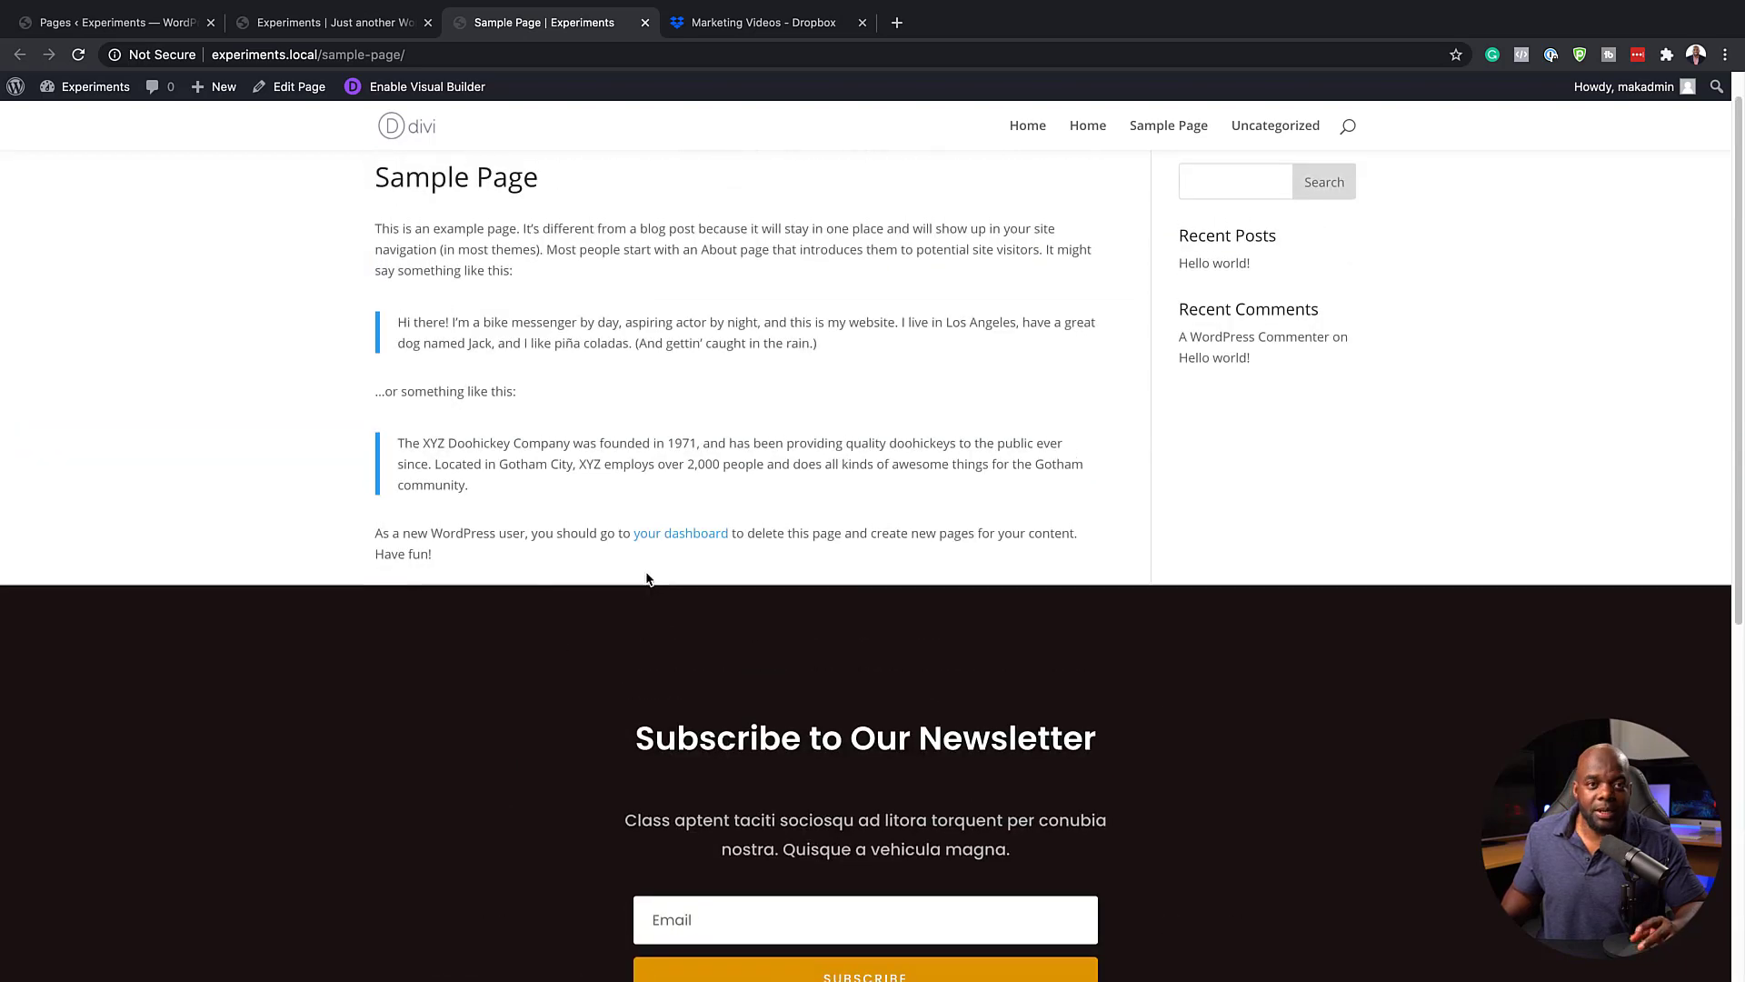
{"action": "scroll", "coordinate": [649, 579], "scroll_direction": "up", "scroll_amount": 1}
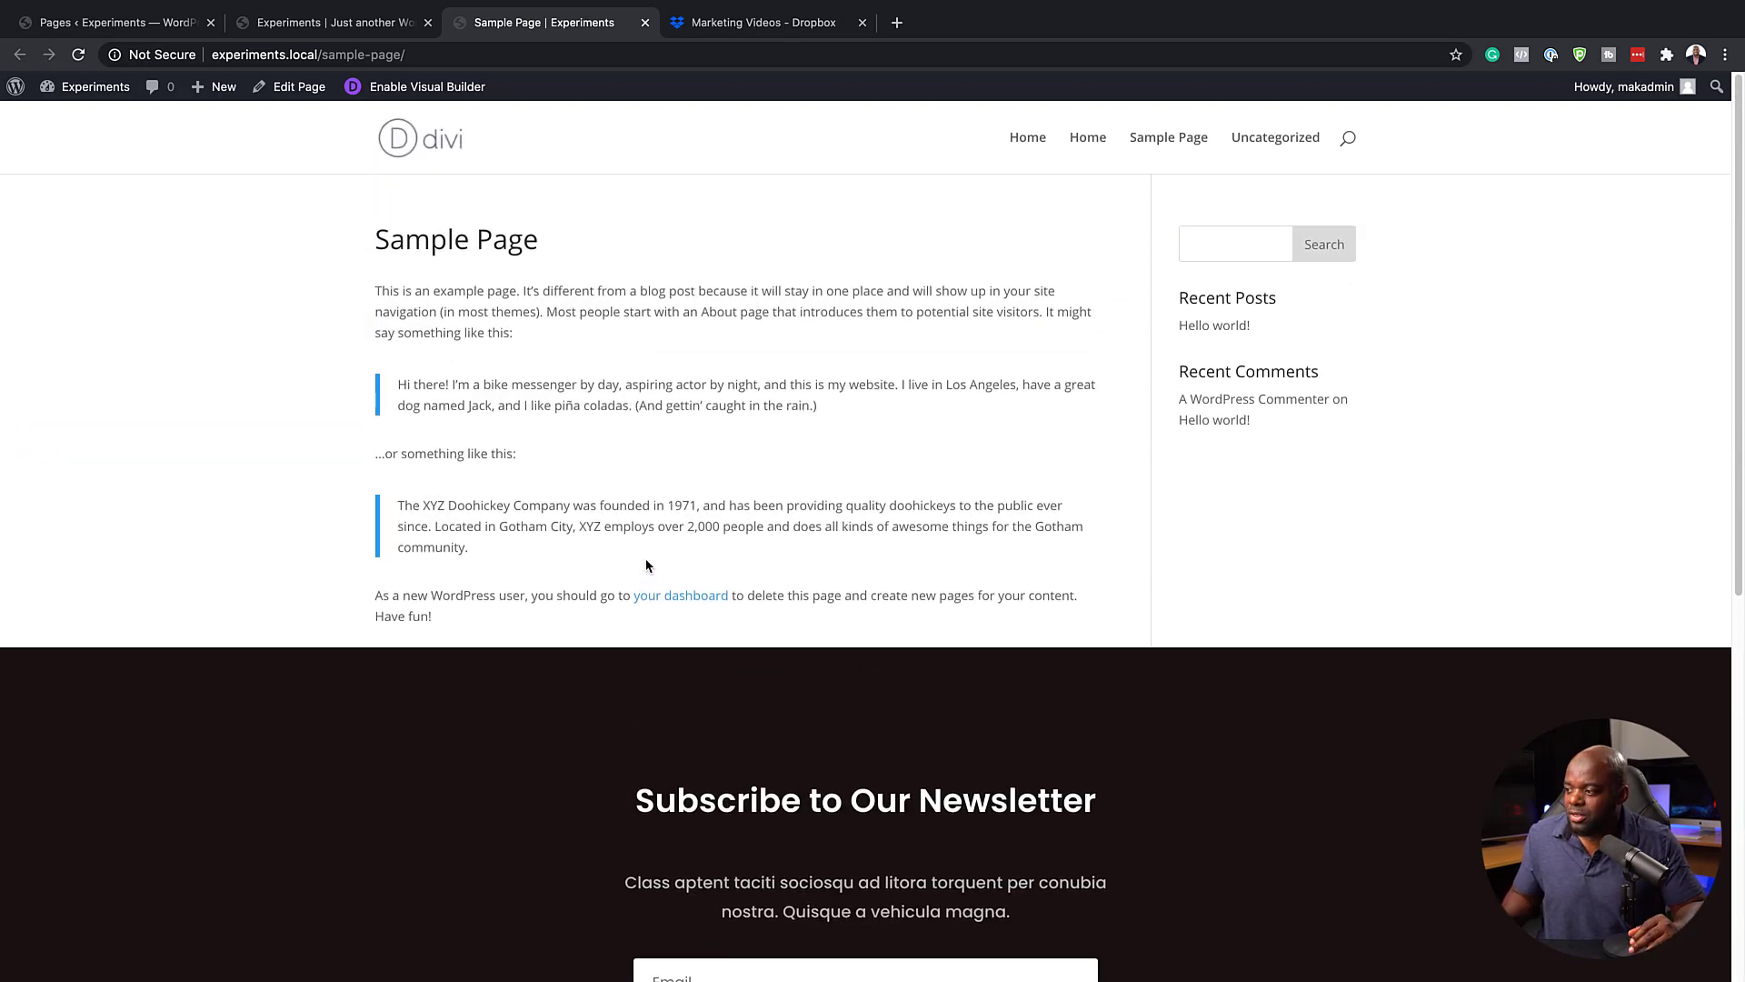
{"action": "scroll", "coordinate": [649, 565], "scroll_direction": "down", "scroll_amount": 8}
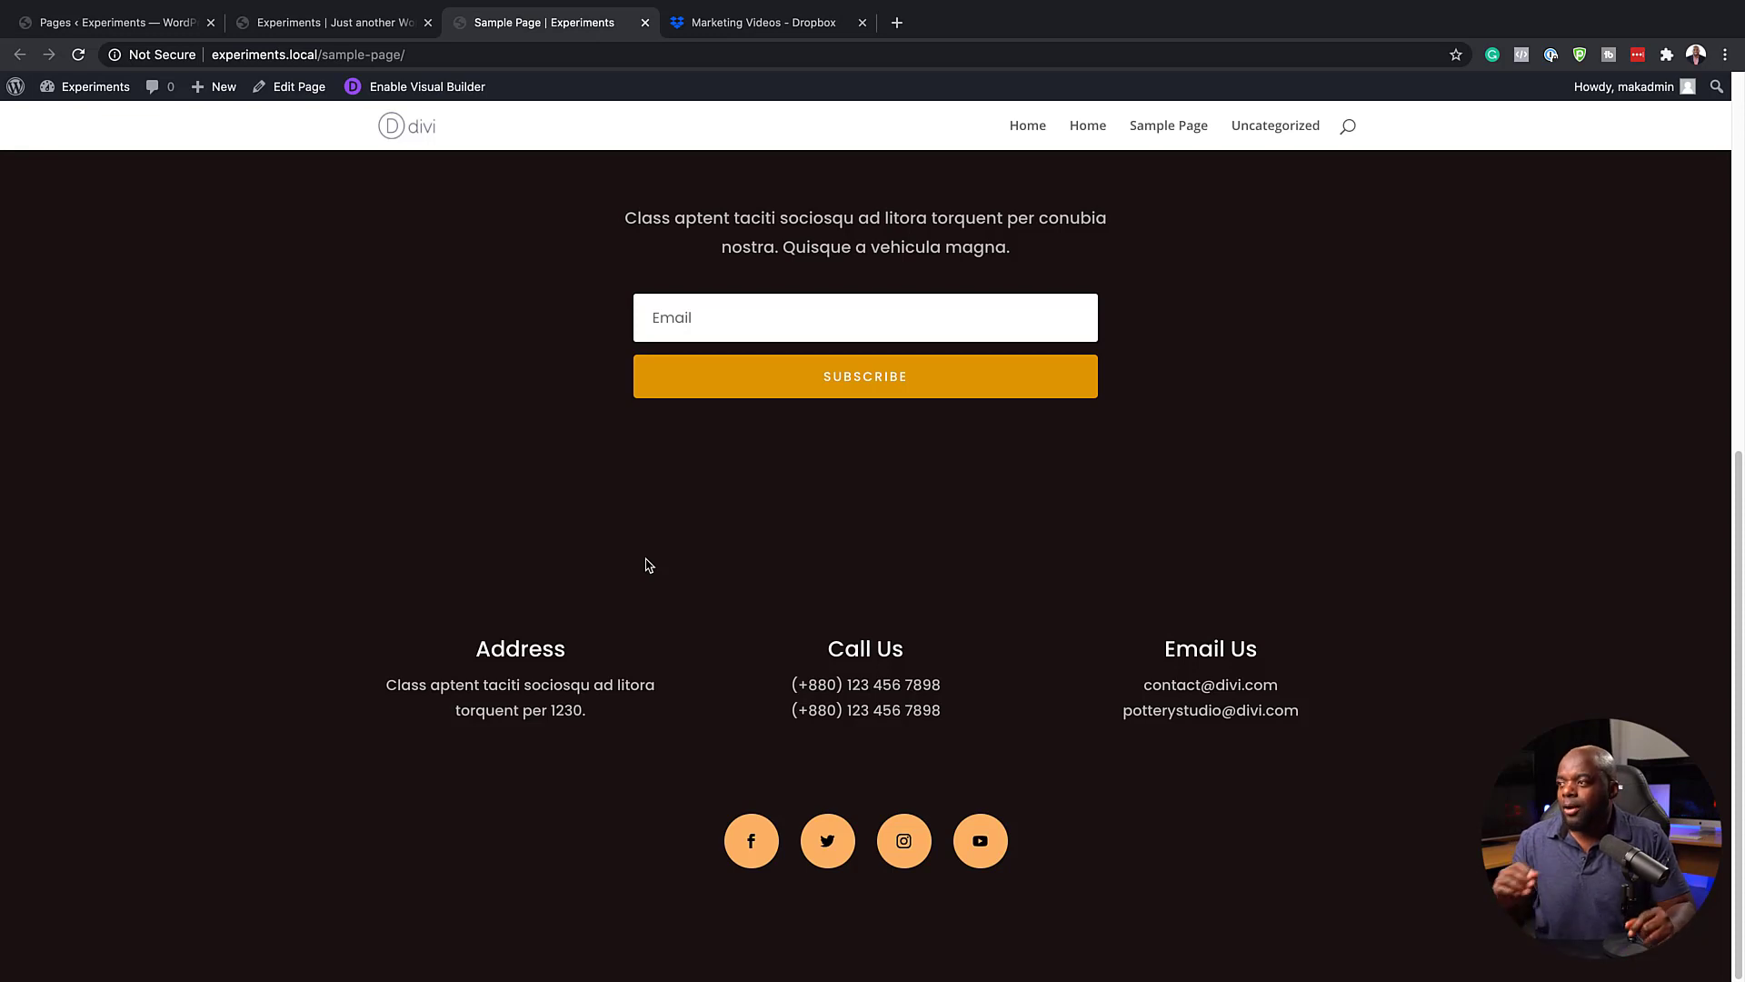
Return to the Divi Theme Builder and open the Global Footer layout of the default website template for editing
{"action": "left_click", "coordinate": [128, 26]}
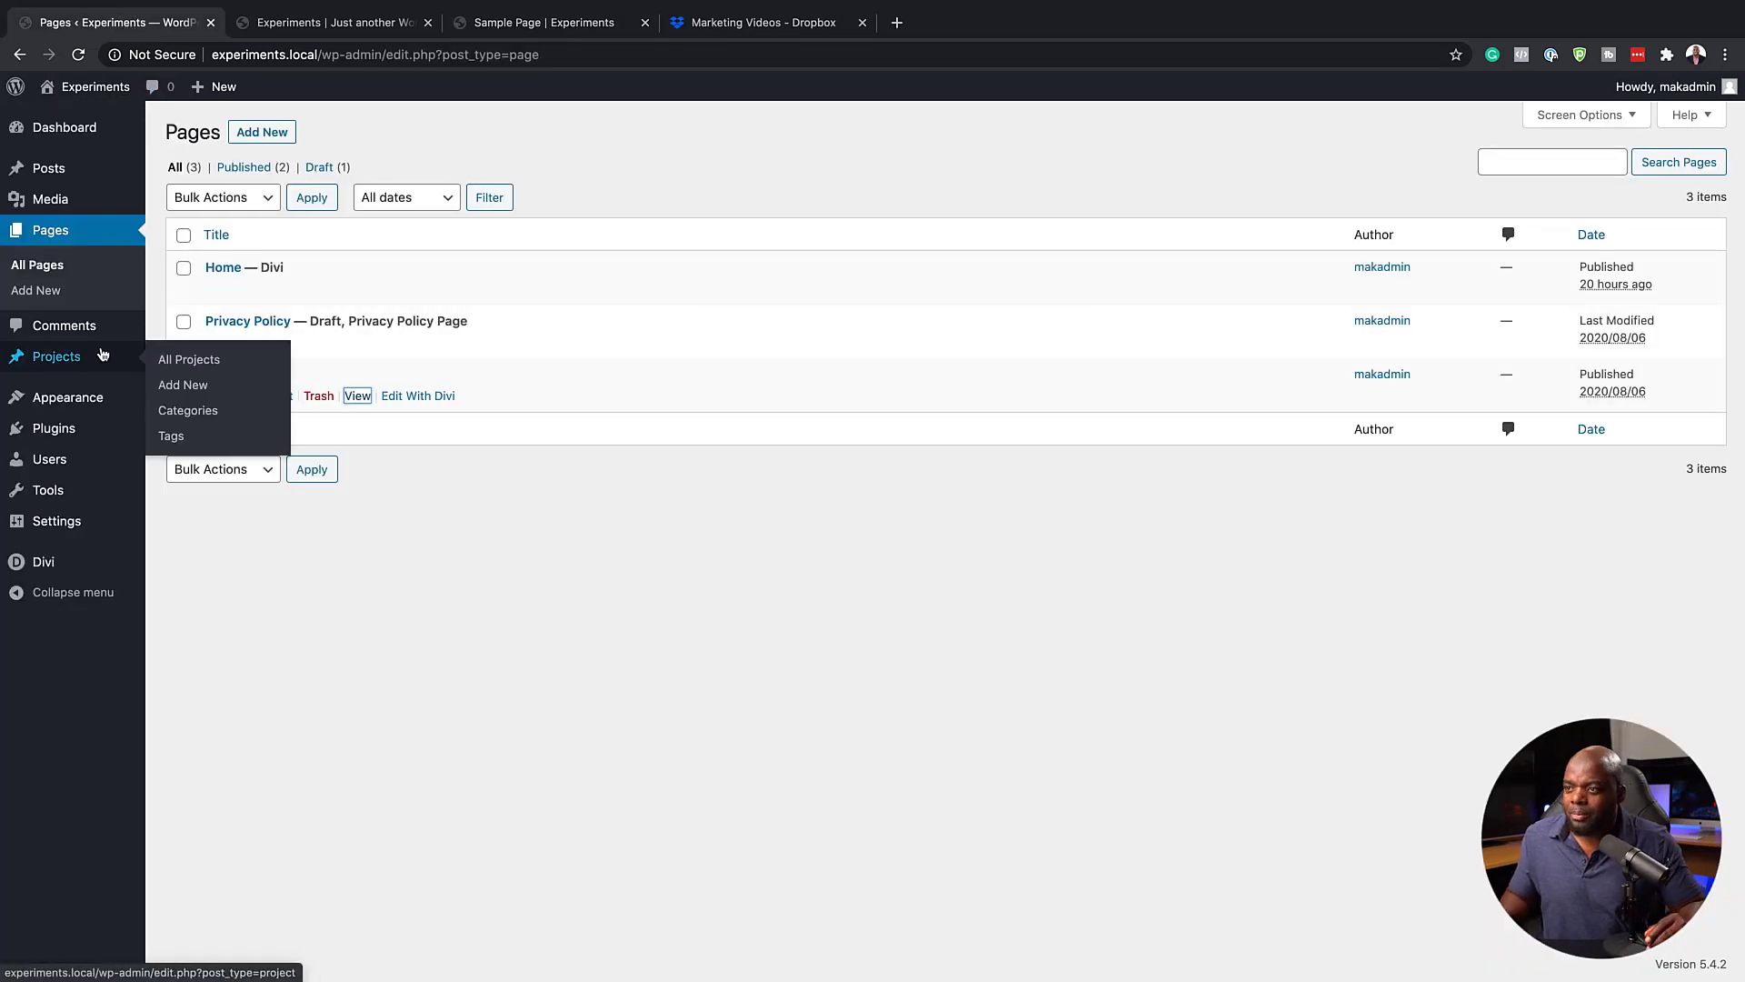
{"action": "mouse_move", "coordinate": [51, 574]}
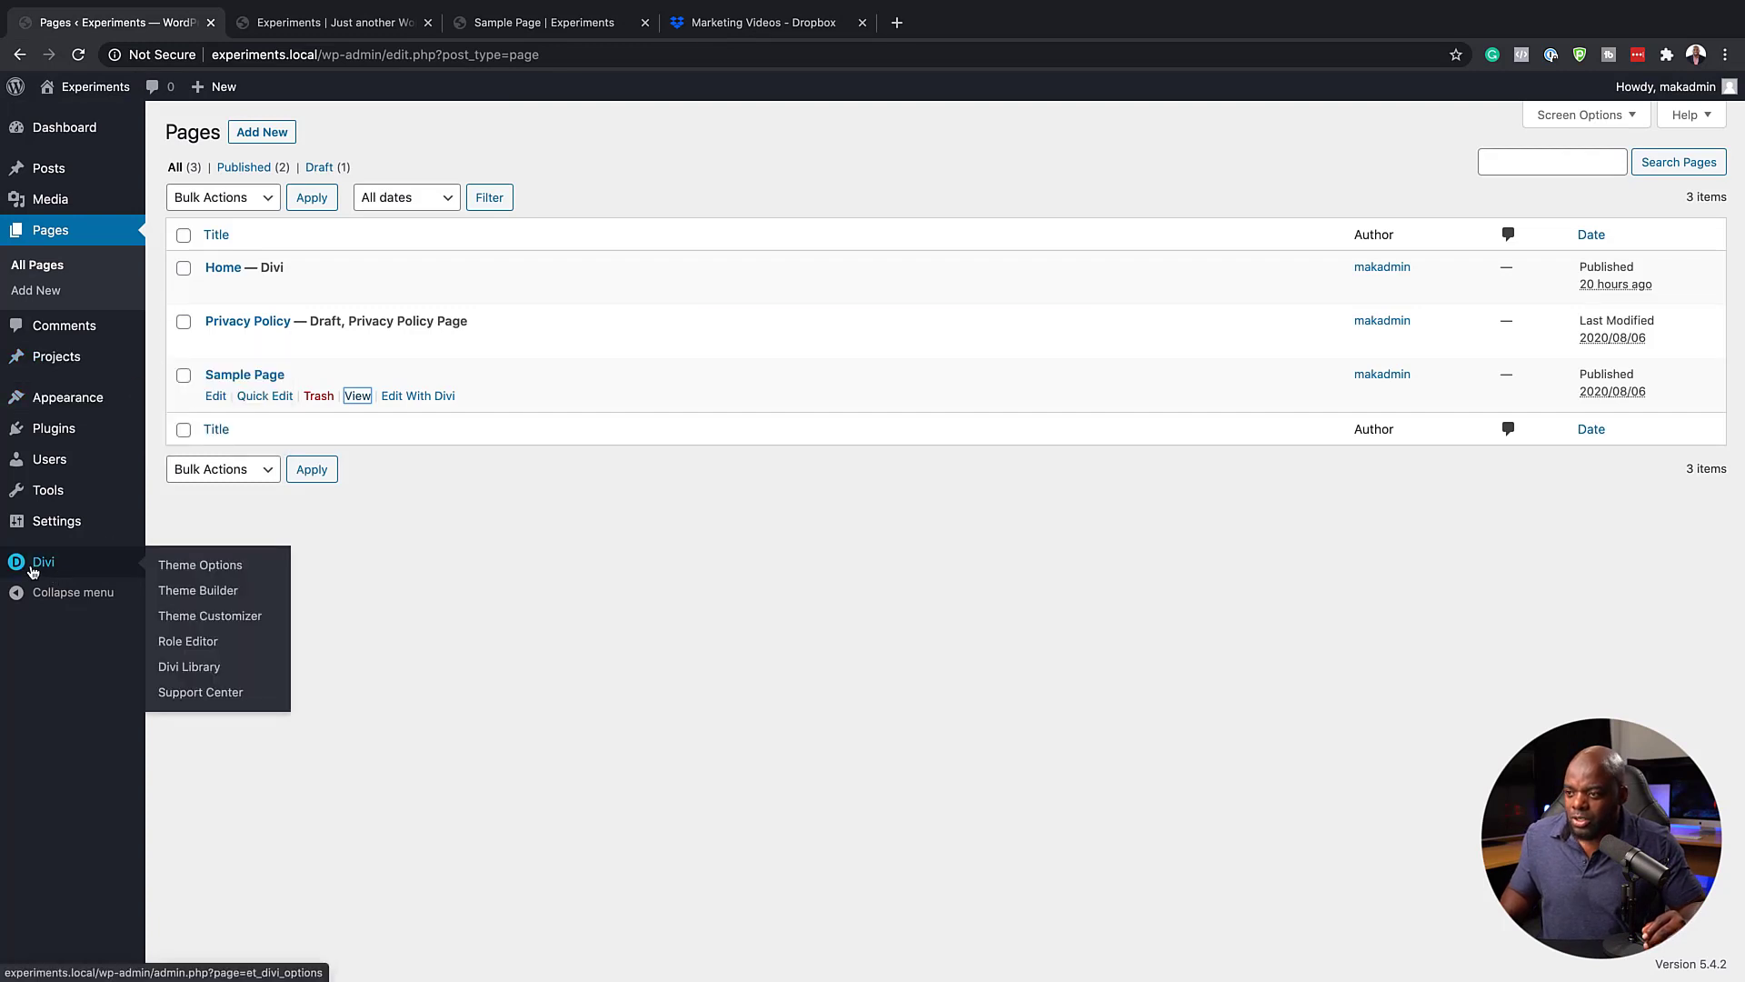
{"action": "left_click", "coordinate": [227, 593]}
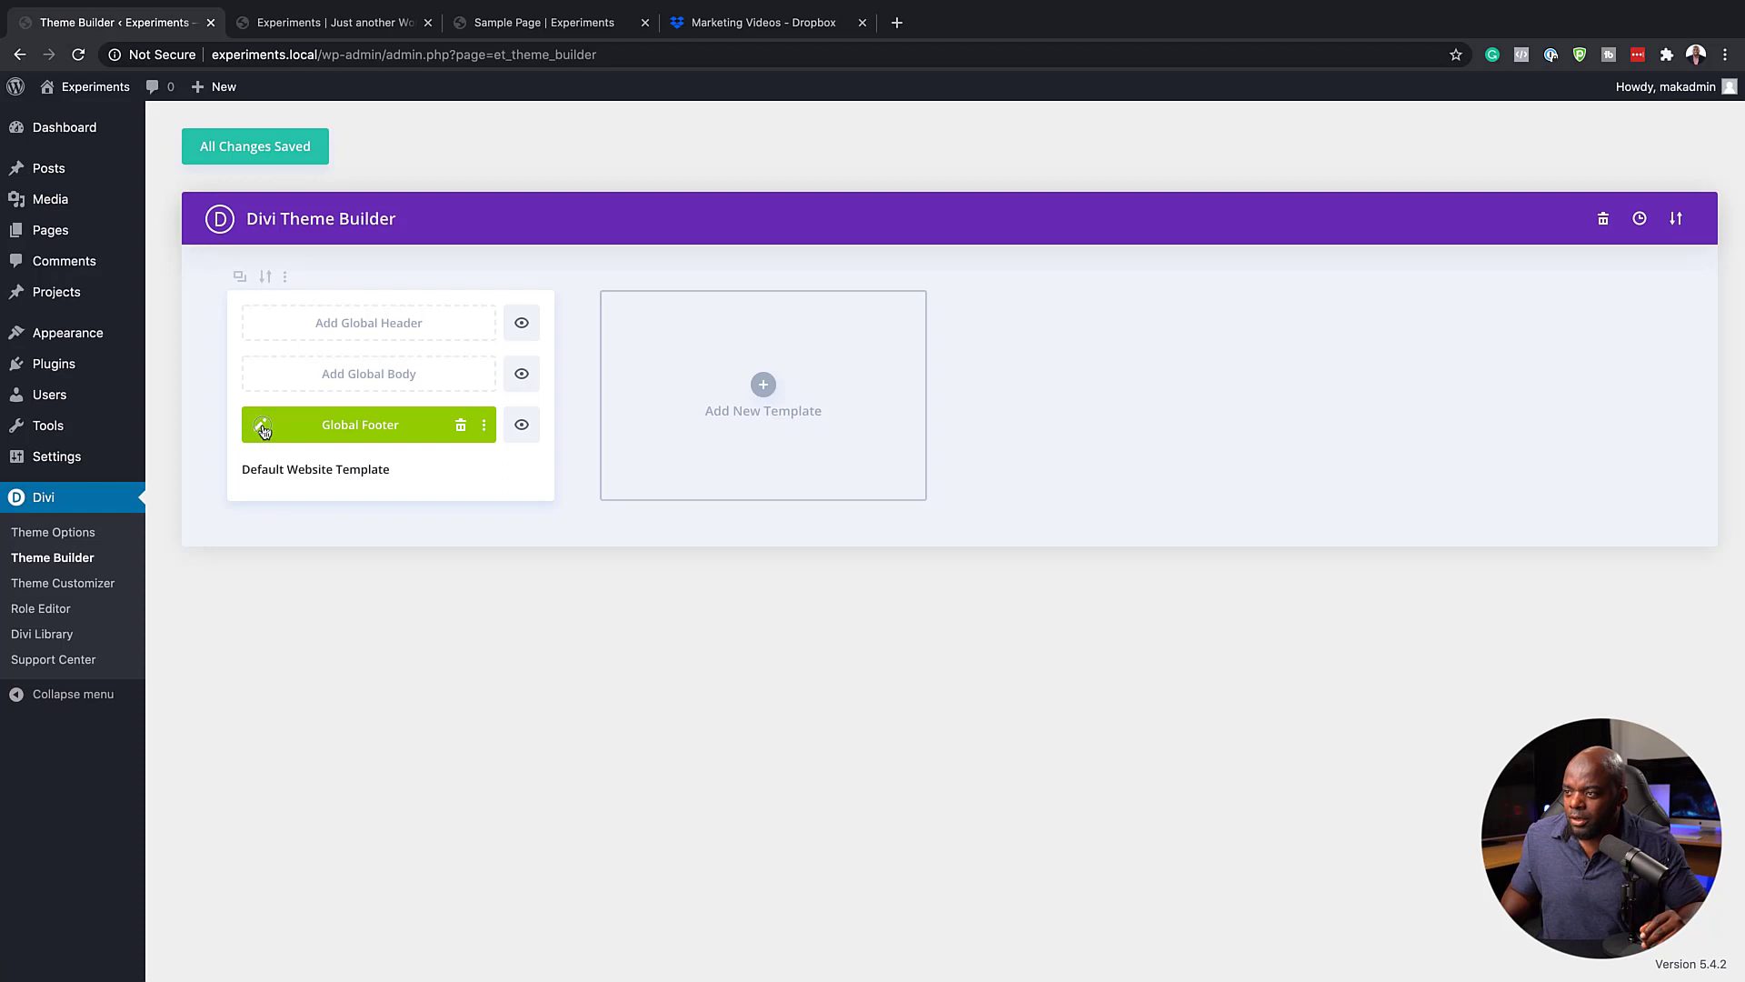
{"action": "left_click", "coordinate": [262, 426]}
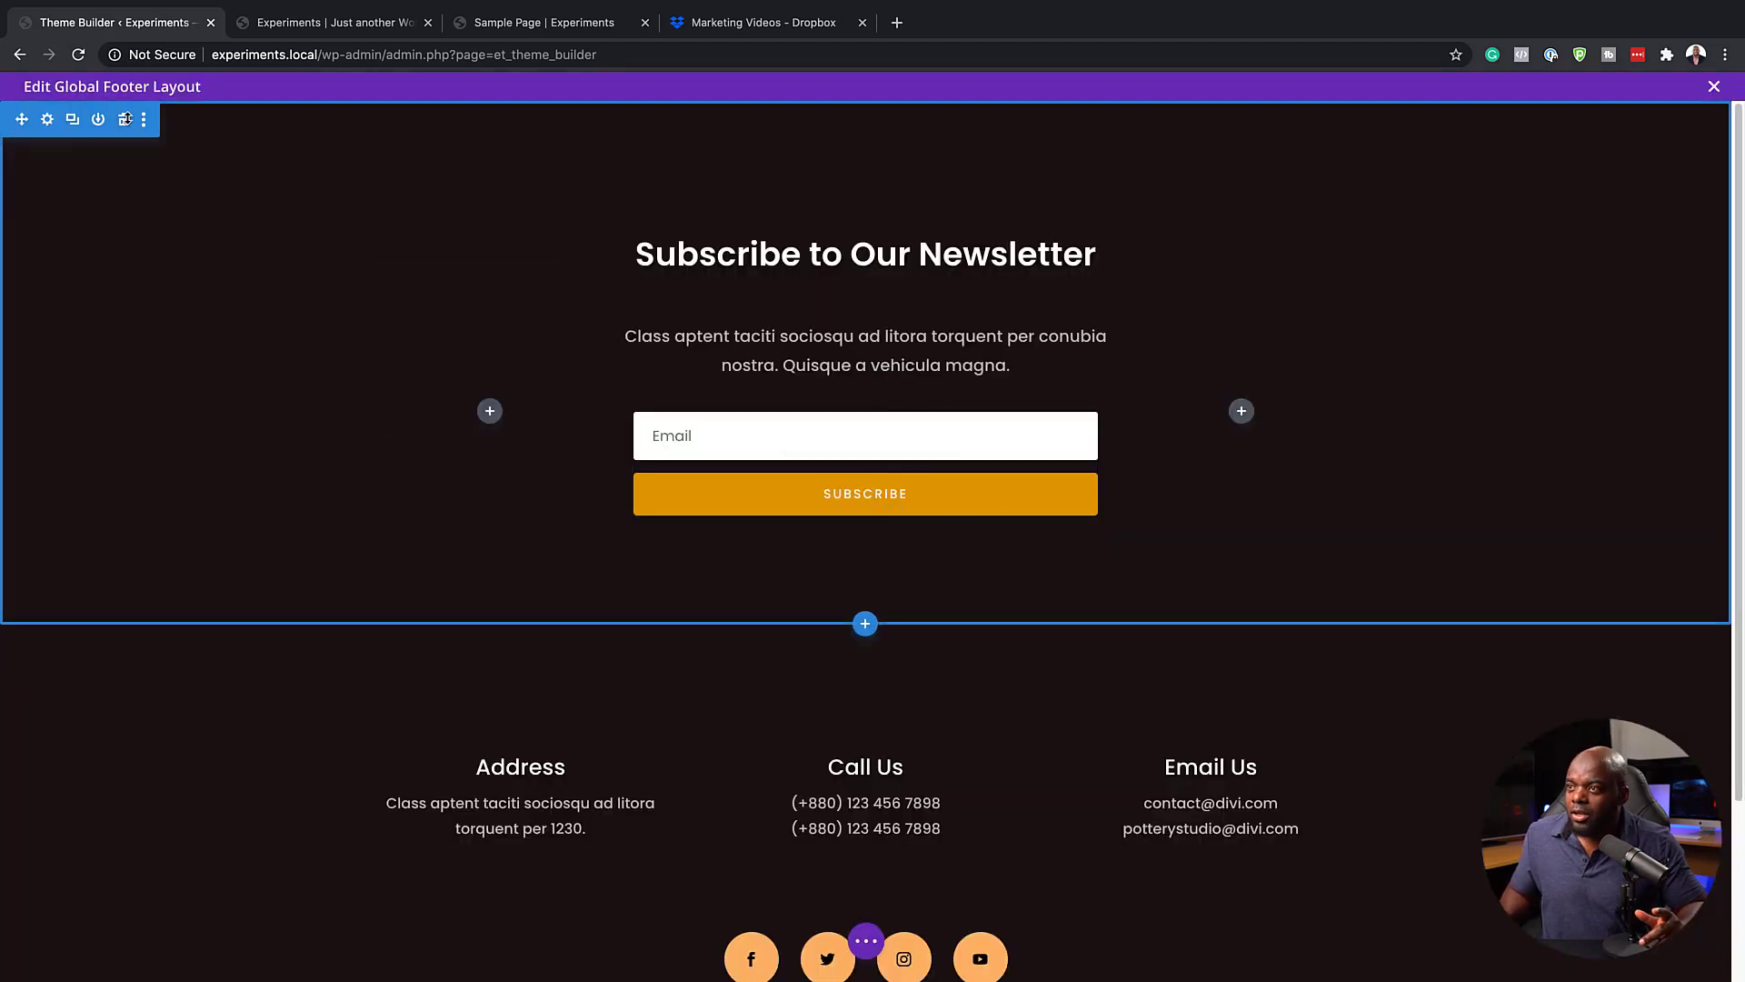
Disable the footer's newsletter section on phone, tablet and desktop in its visibility settings
{"action": "left_click", "coordinate": [47, 120]}
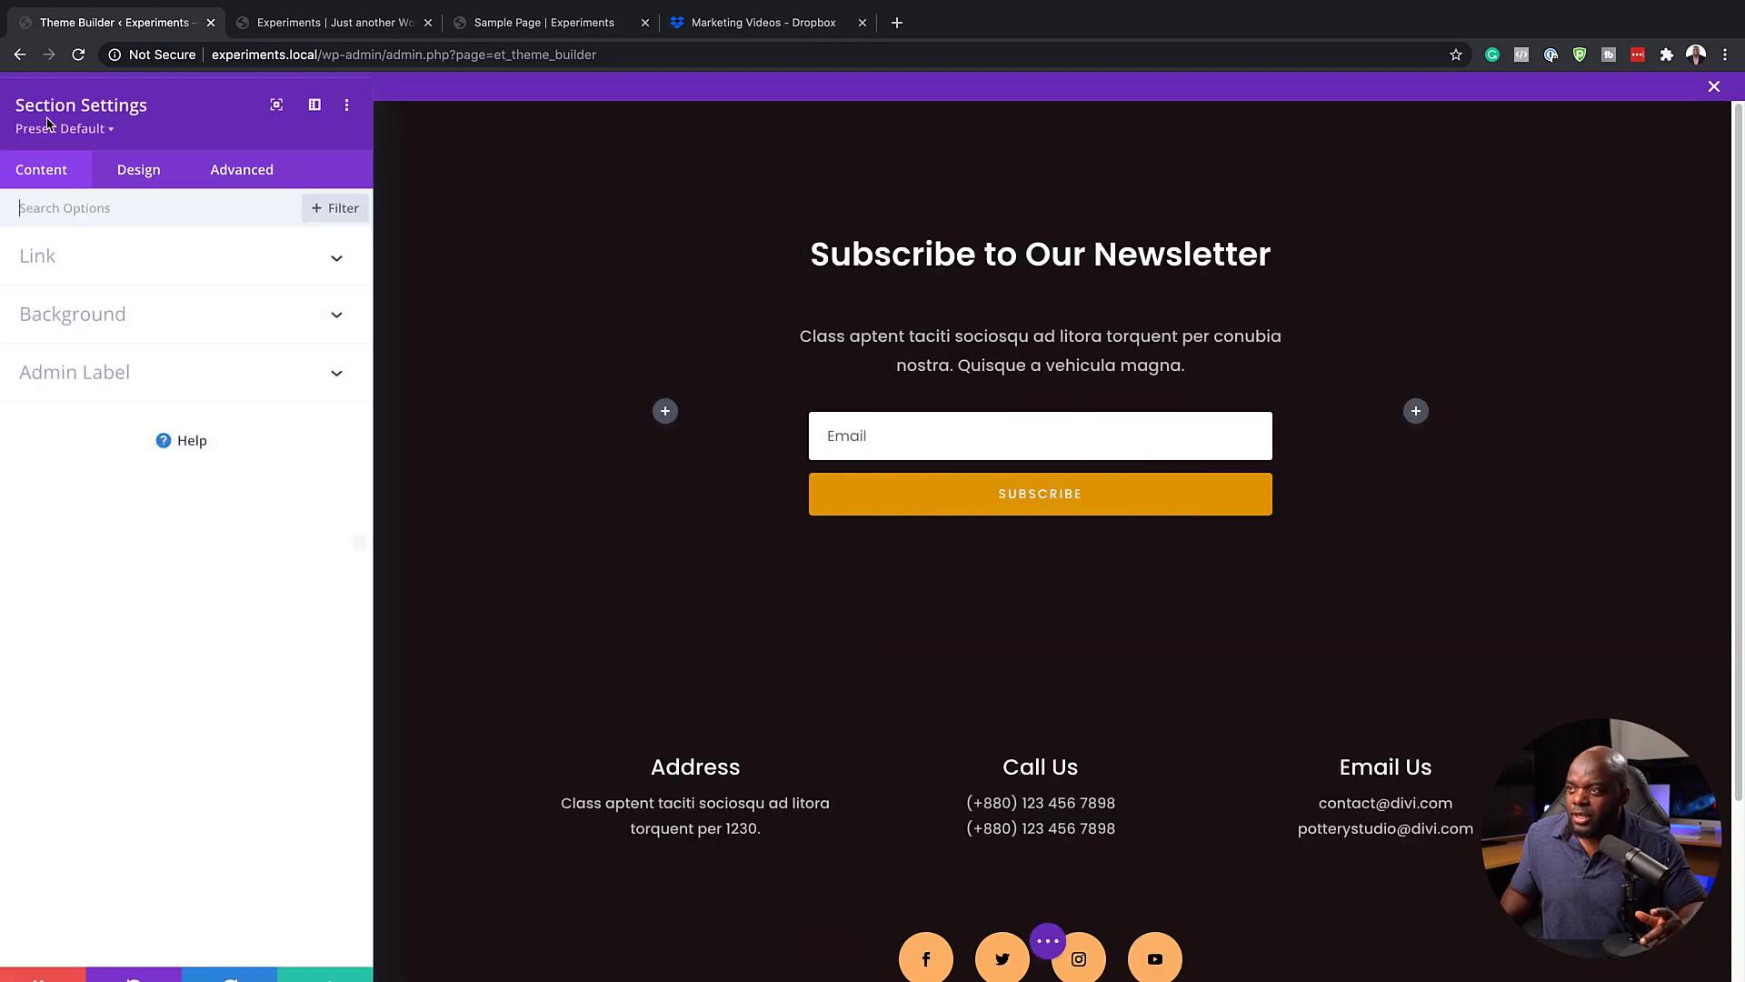
{"action": "left_click", "coordinate": [250, 189]}
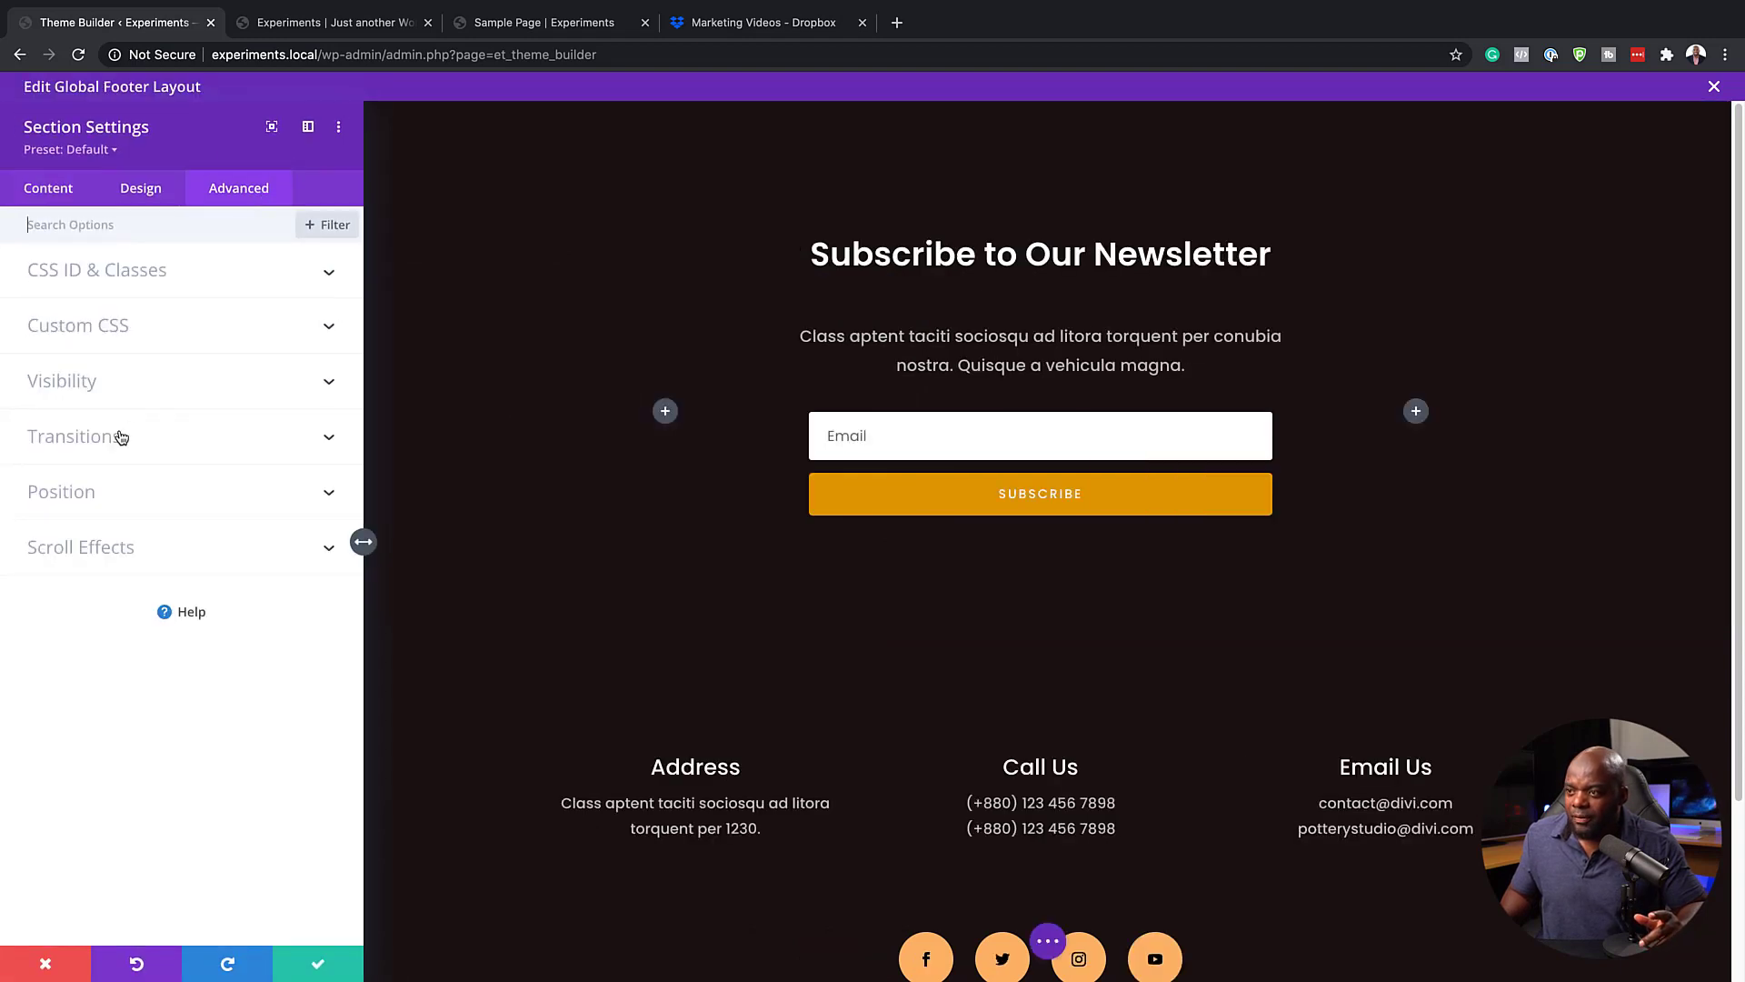
{"action": "left_click", "coordinate": [91, 385]}
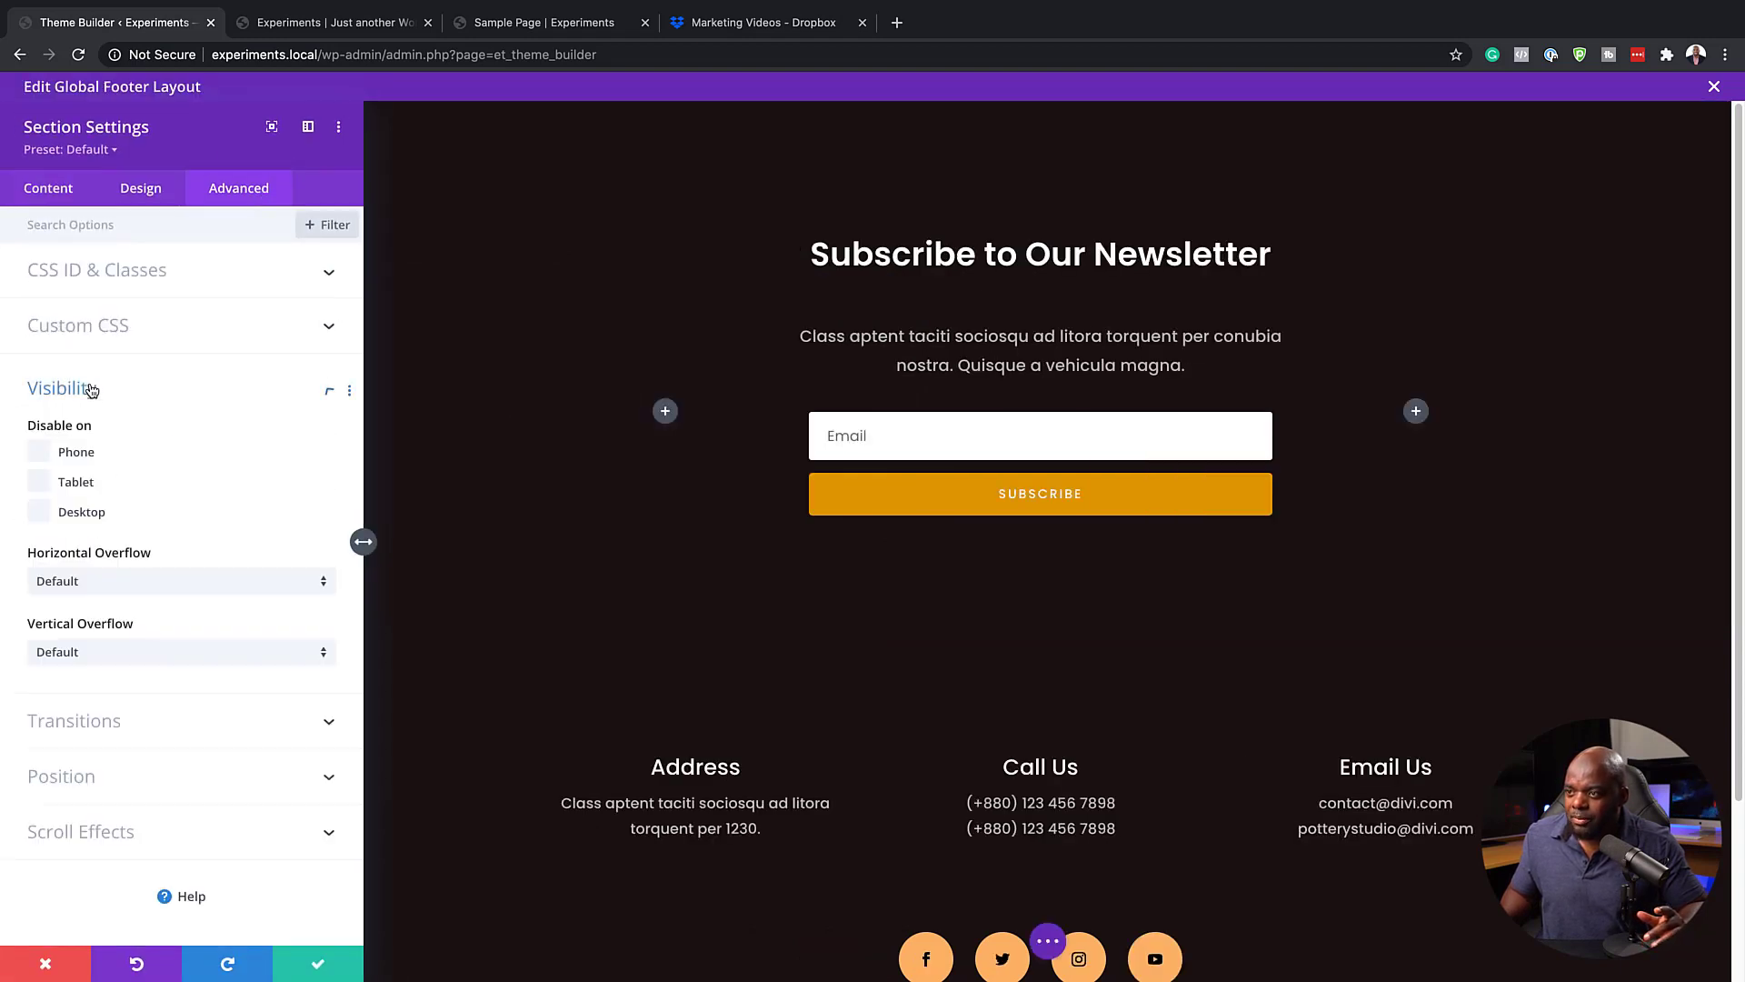
{"action": "left_click", "coordinate": [45, 454]}
{"action": "left_click", "coordinate": [46, 484]}
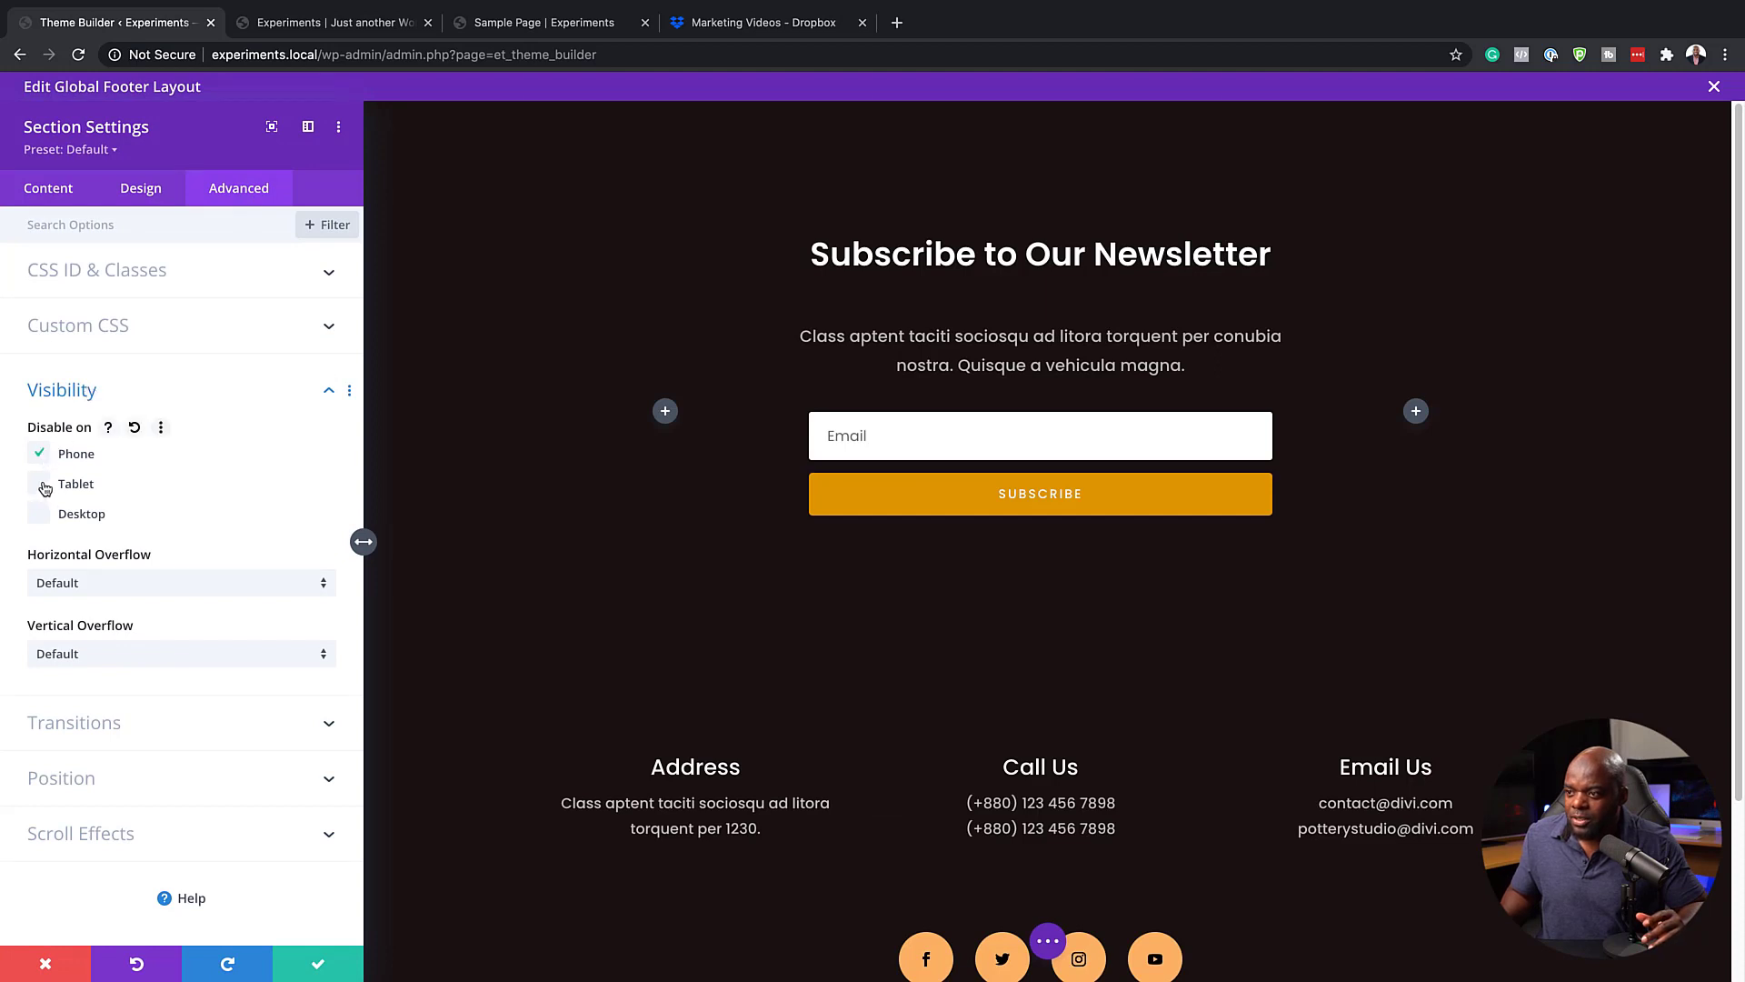
{"action": "left_click", "coordinate": [67, 515]}
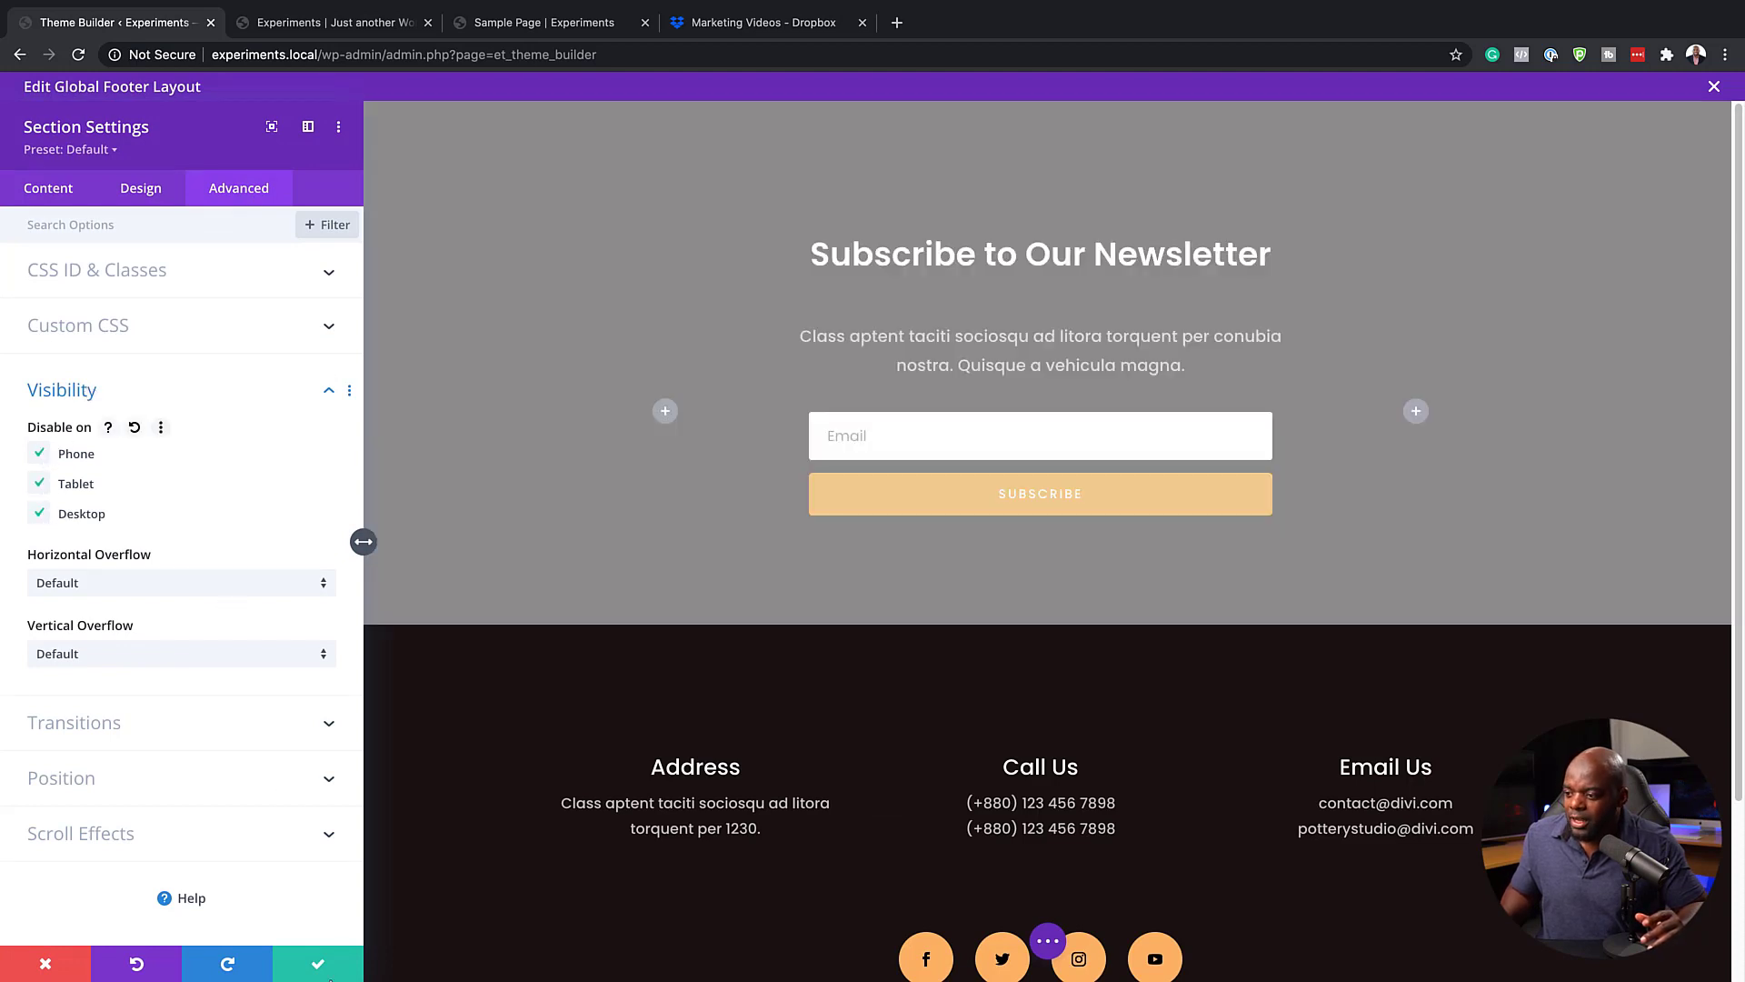